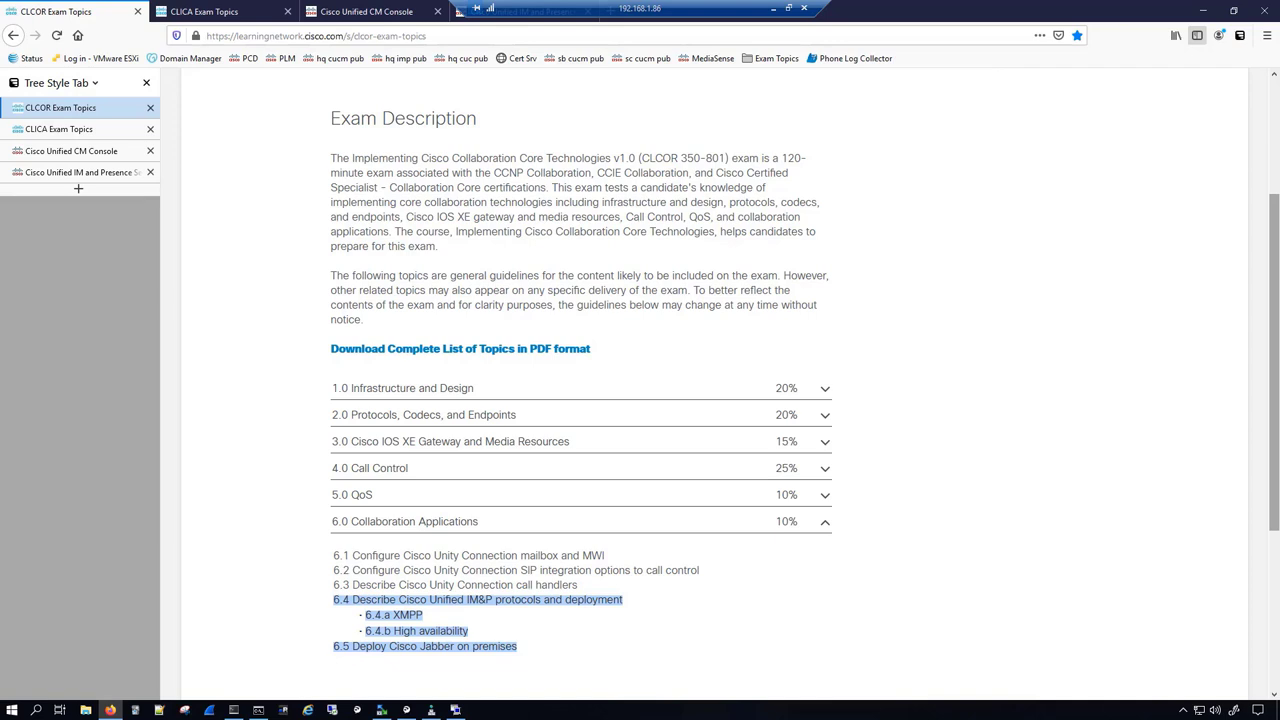
- Examine the IM and Presence and Jabber topics on the CLCOR, CLICA and CCIE Collaboration exam pages
drag(354, 36, 375, 36)
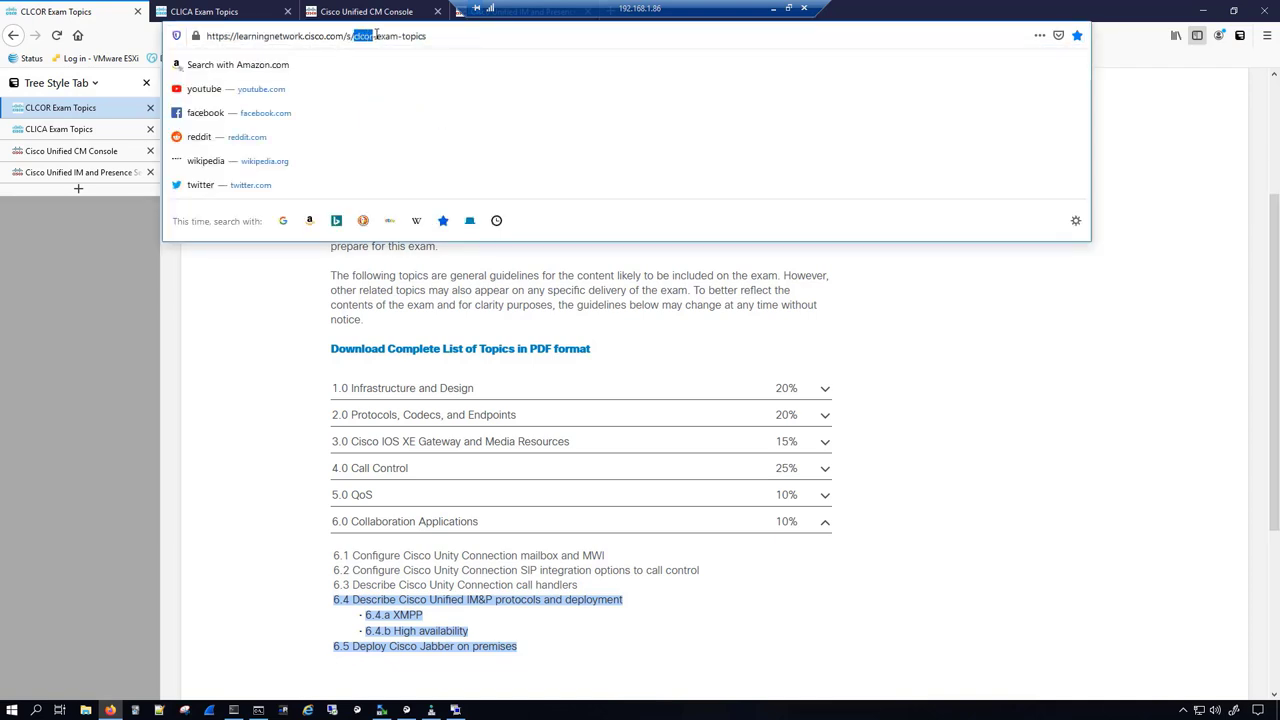
click(284, 331)
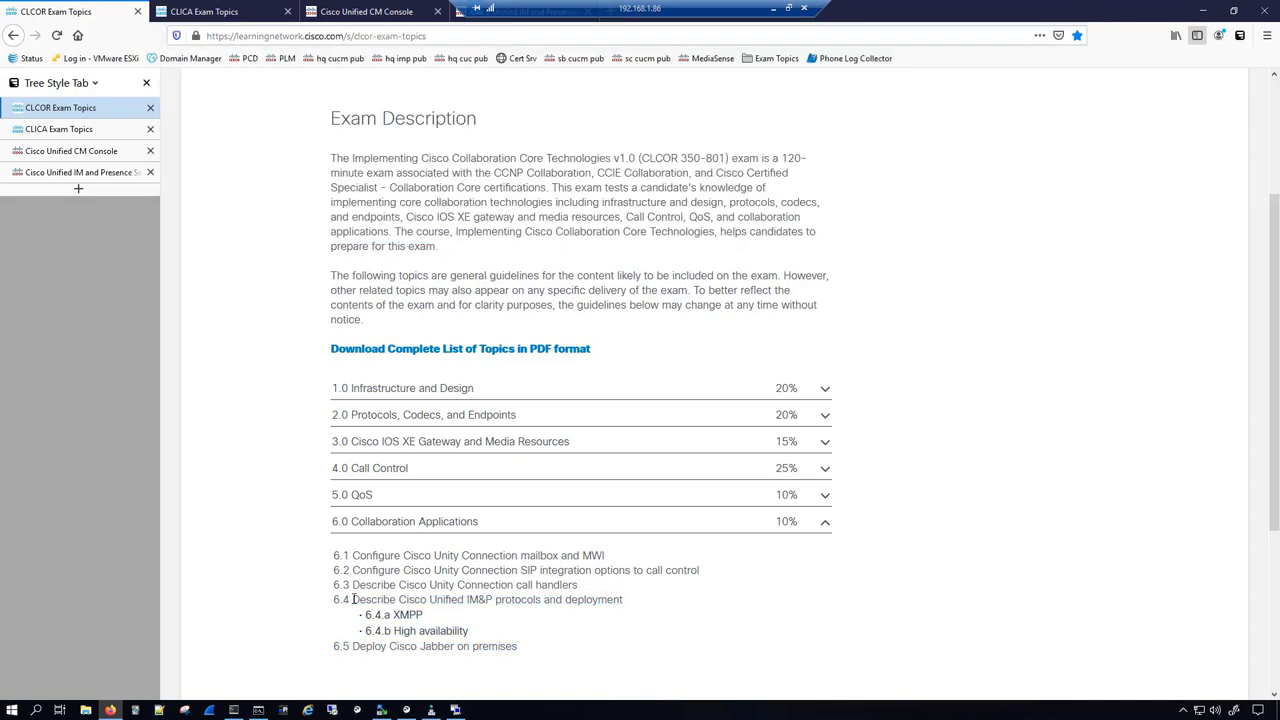
drag(353, 599, 666, 663)
click(666, 663)
click(35, 130)
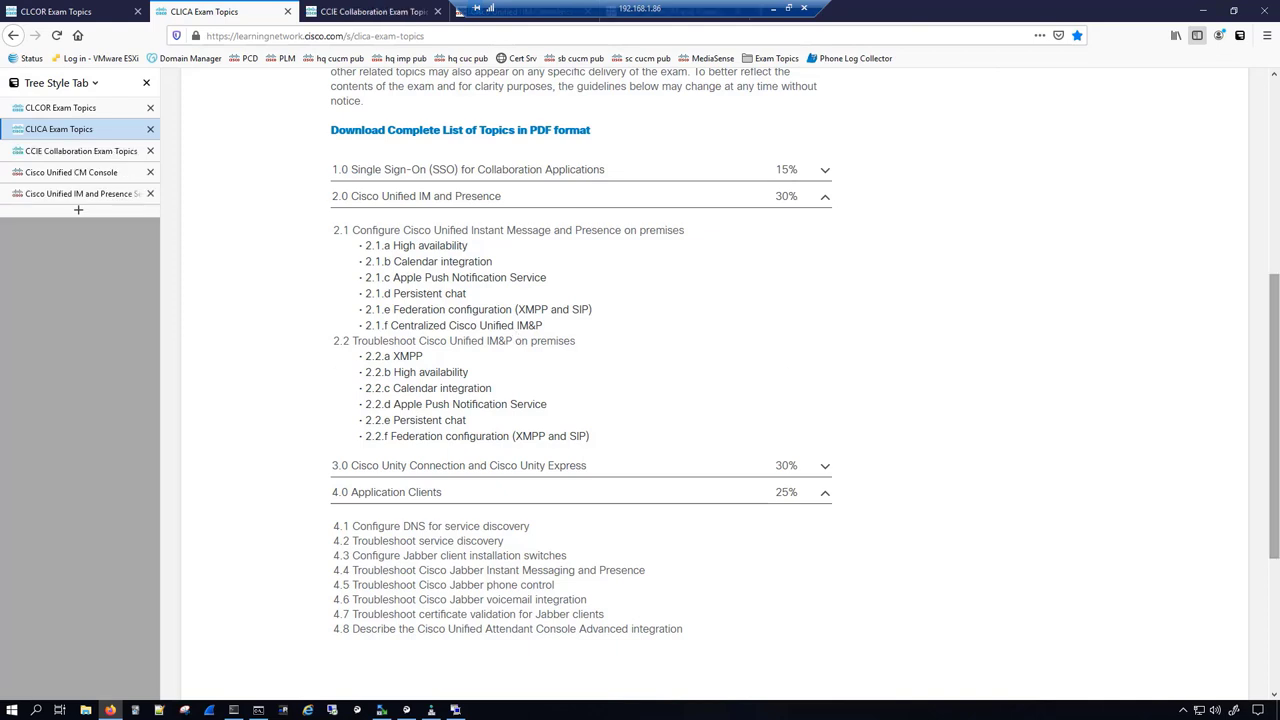
click(54, 155)
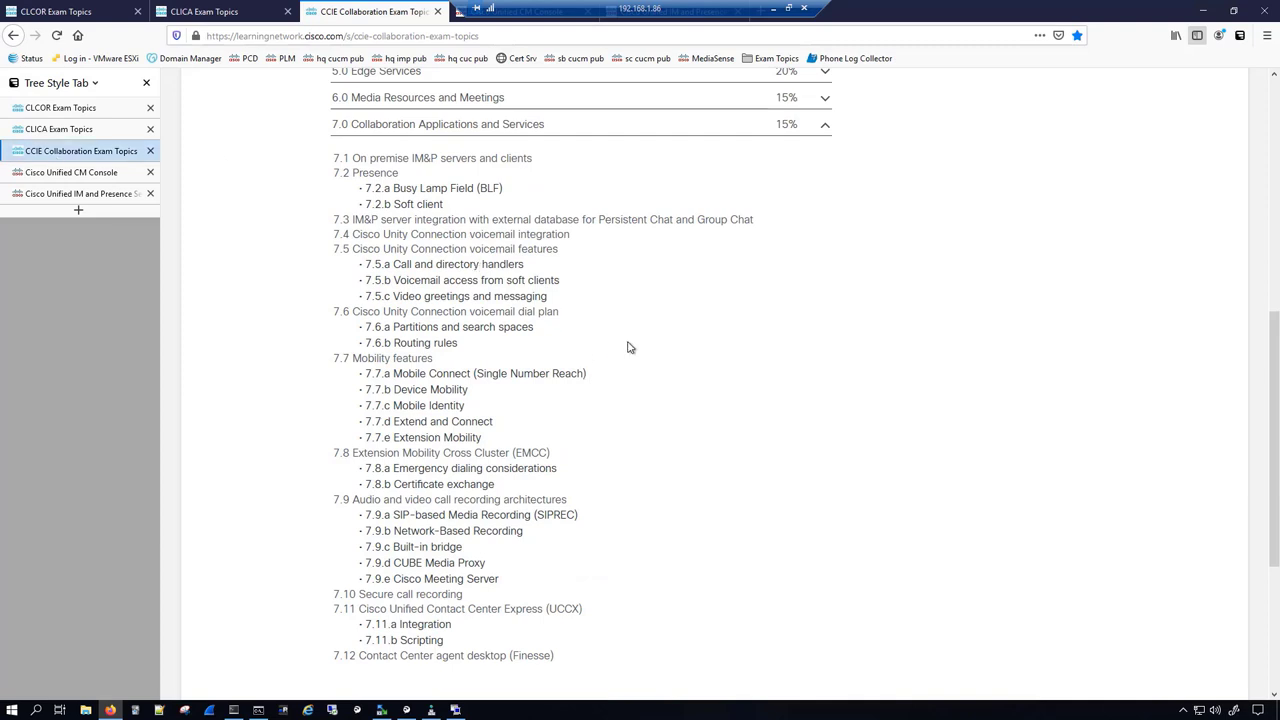
triple_click(411, 157)
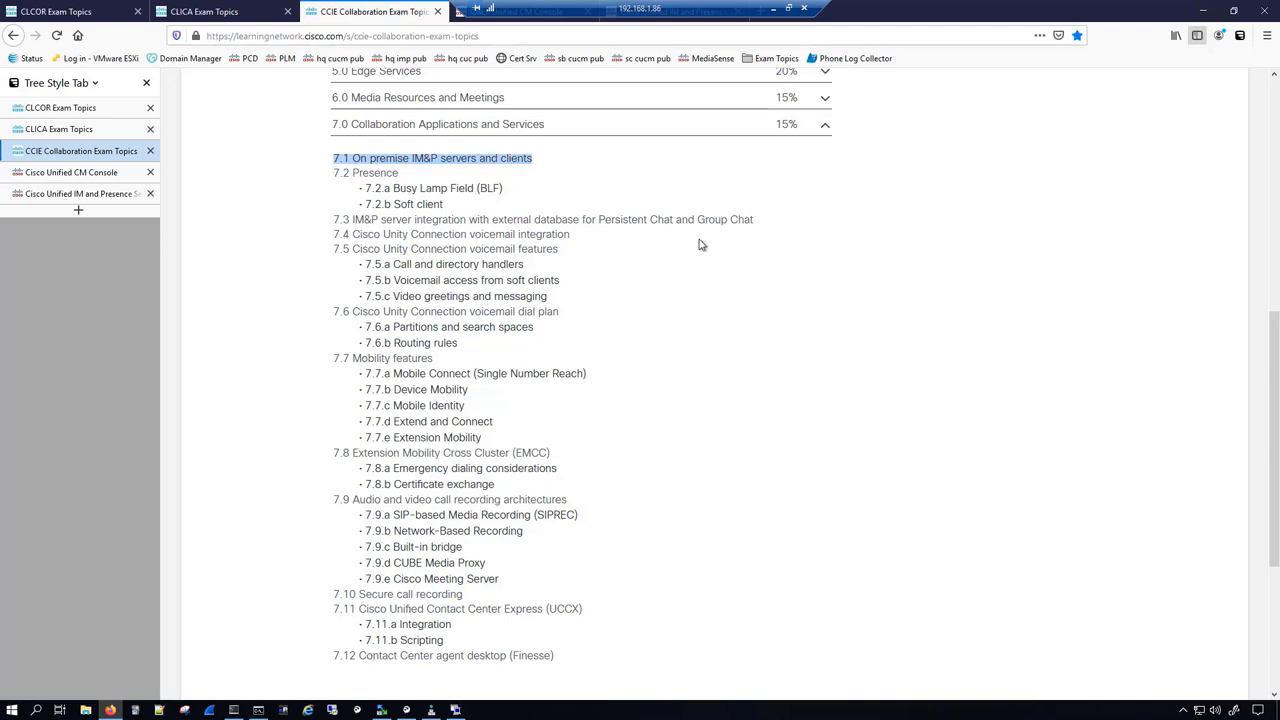
triple_click(742, 219)
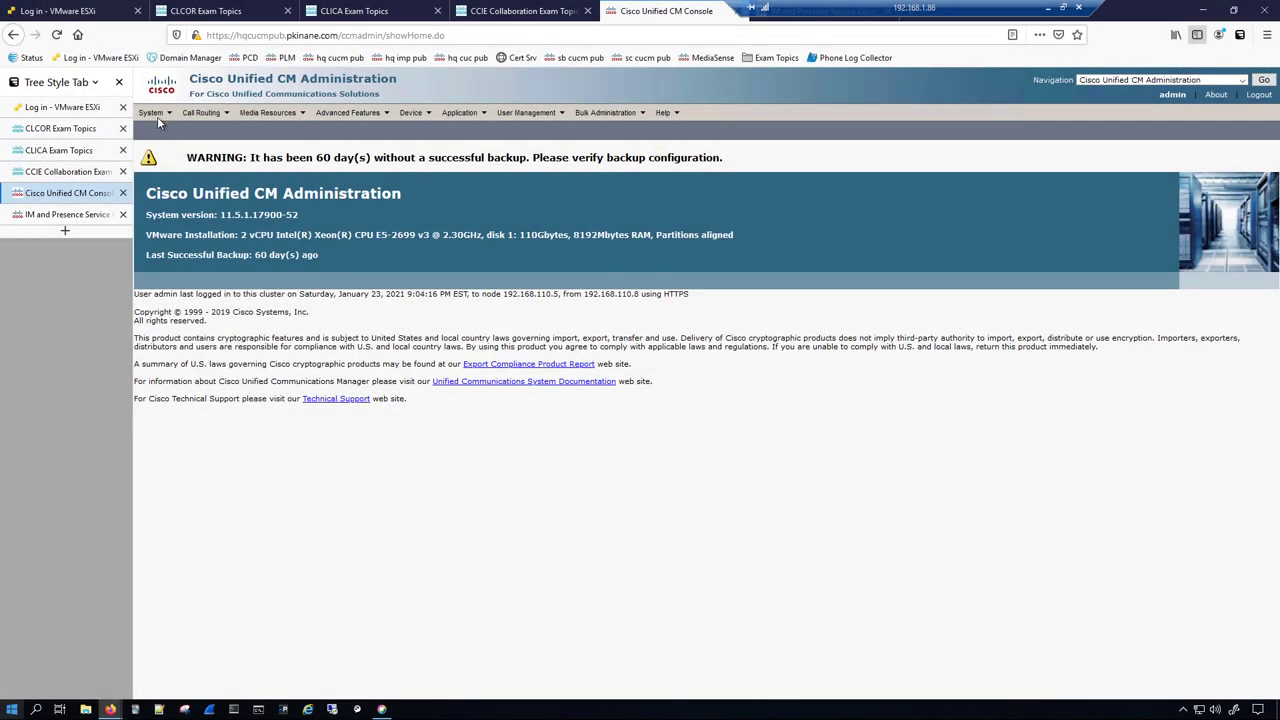
- Open the DefaultCUPSubcluster presence redundancy group in Cisco Unified CM Administration to check its presence server assignments
mouse_move(157, 116)
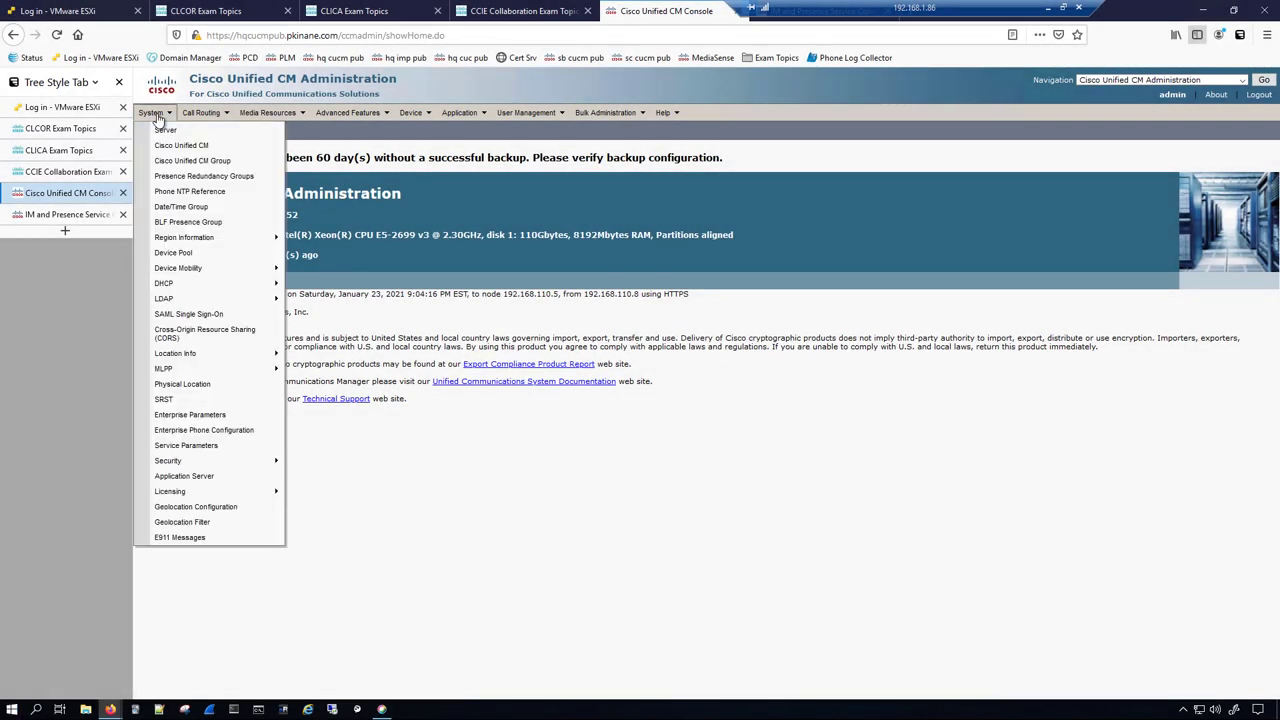
click(200, 177)
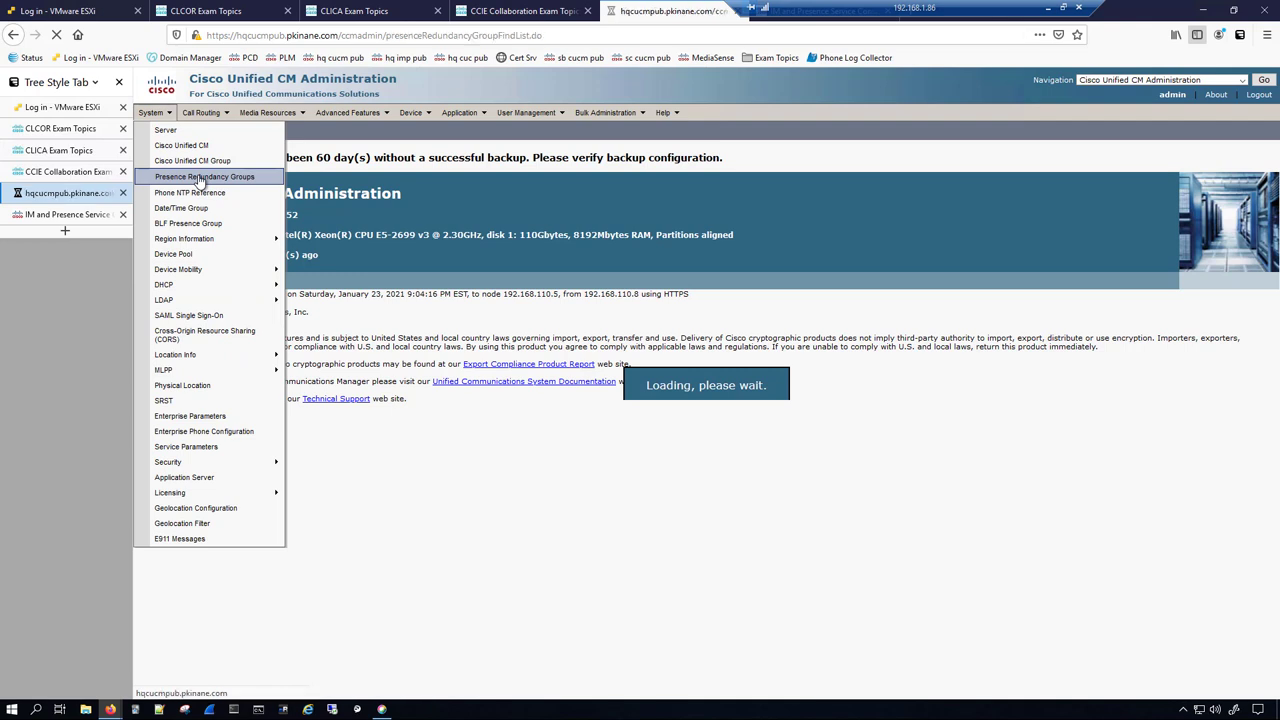
click(551, 206)
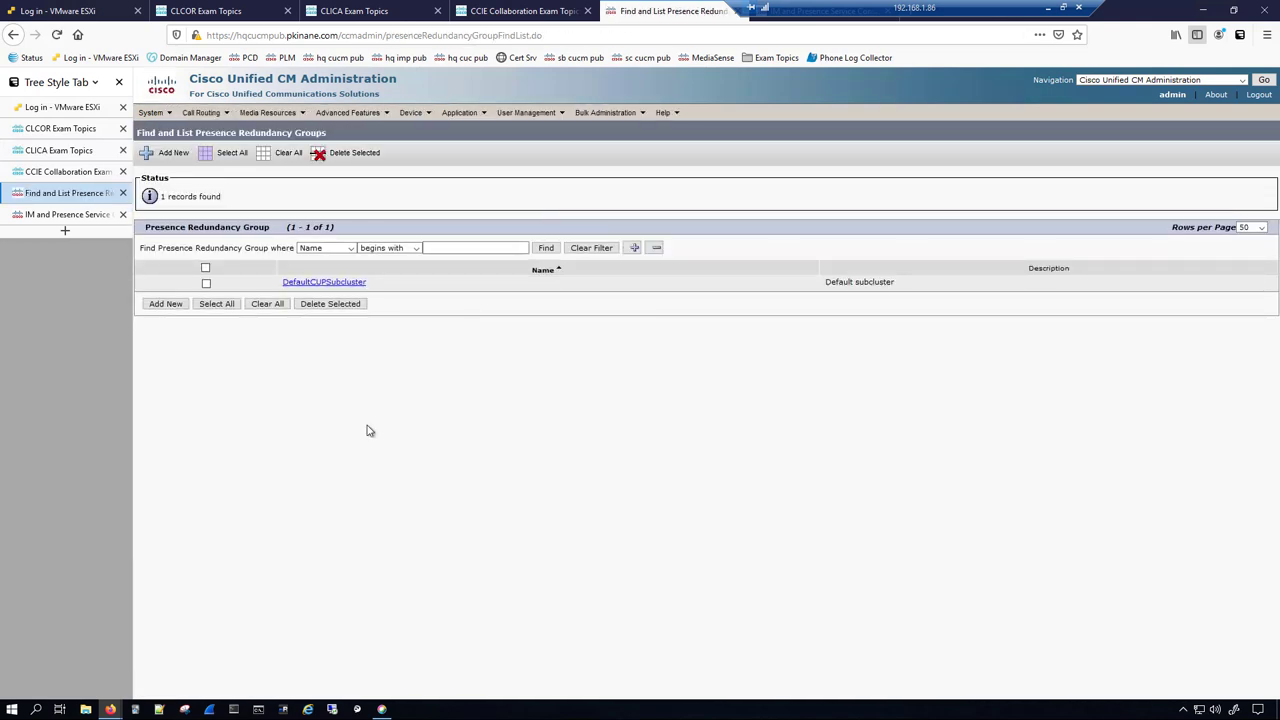
click(328, 282)
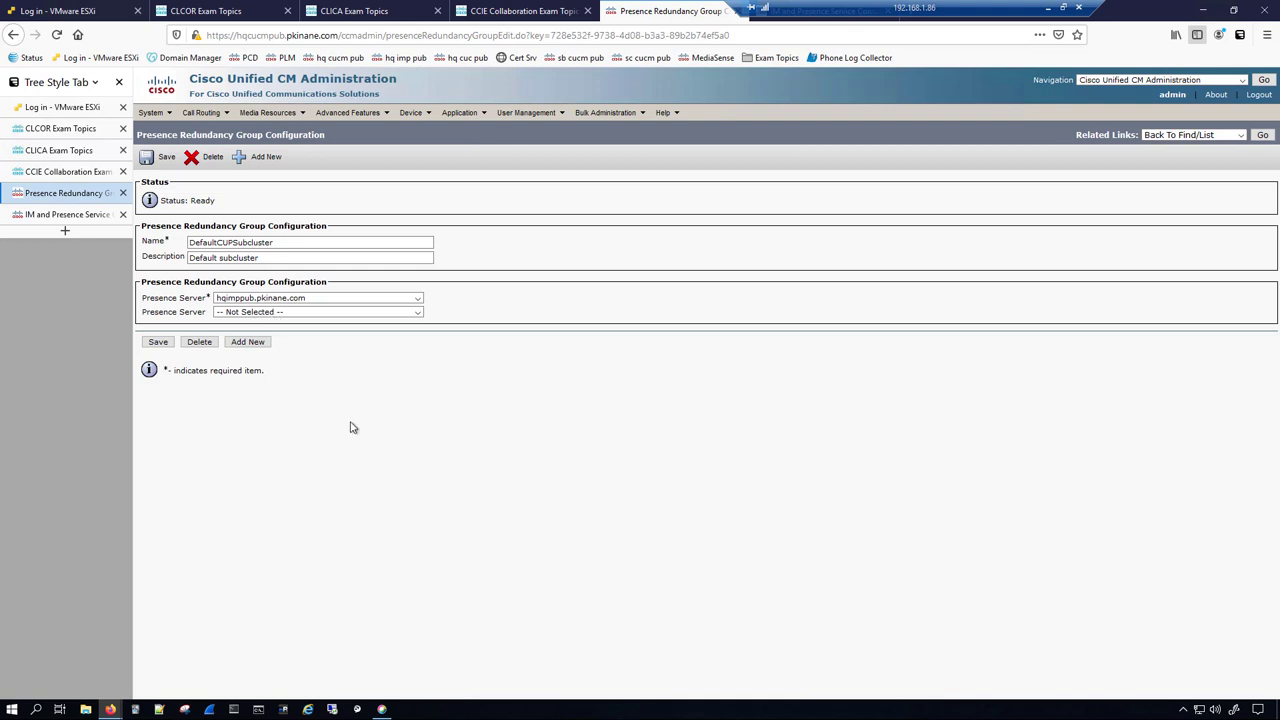
- Copy the Non Secure SIP Trunk Profile security profile and name the copy IMP SIP Trunk Profile
mouse_move(150, 116)
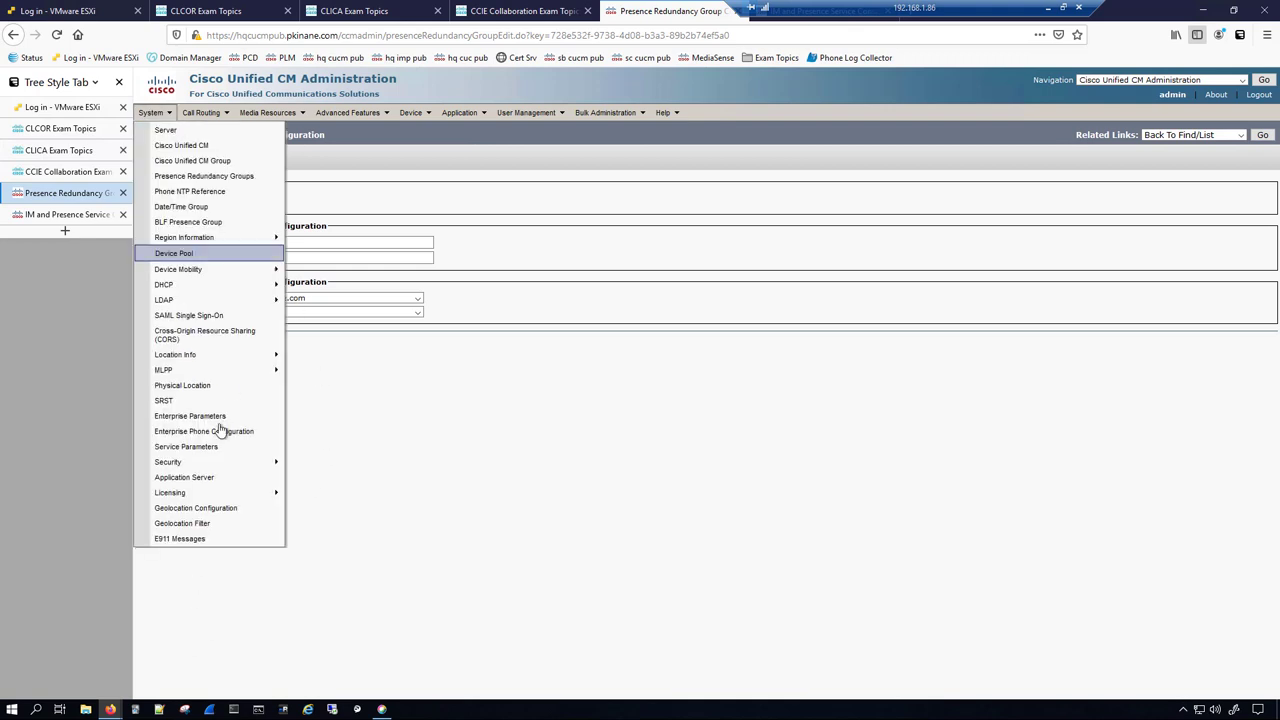
mouse_move(210, 456)
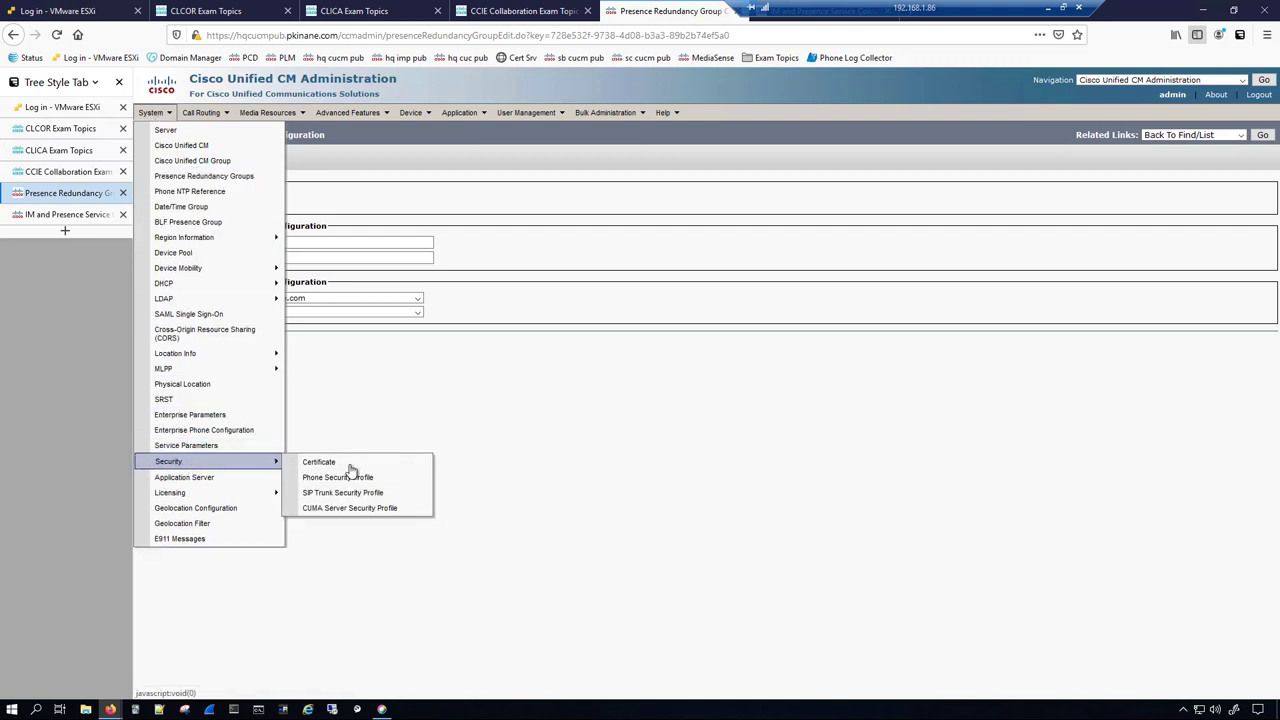
click(357, 496)
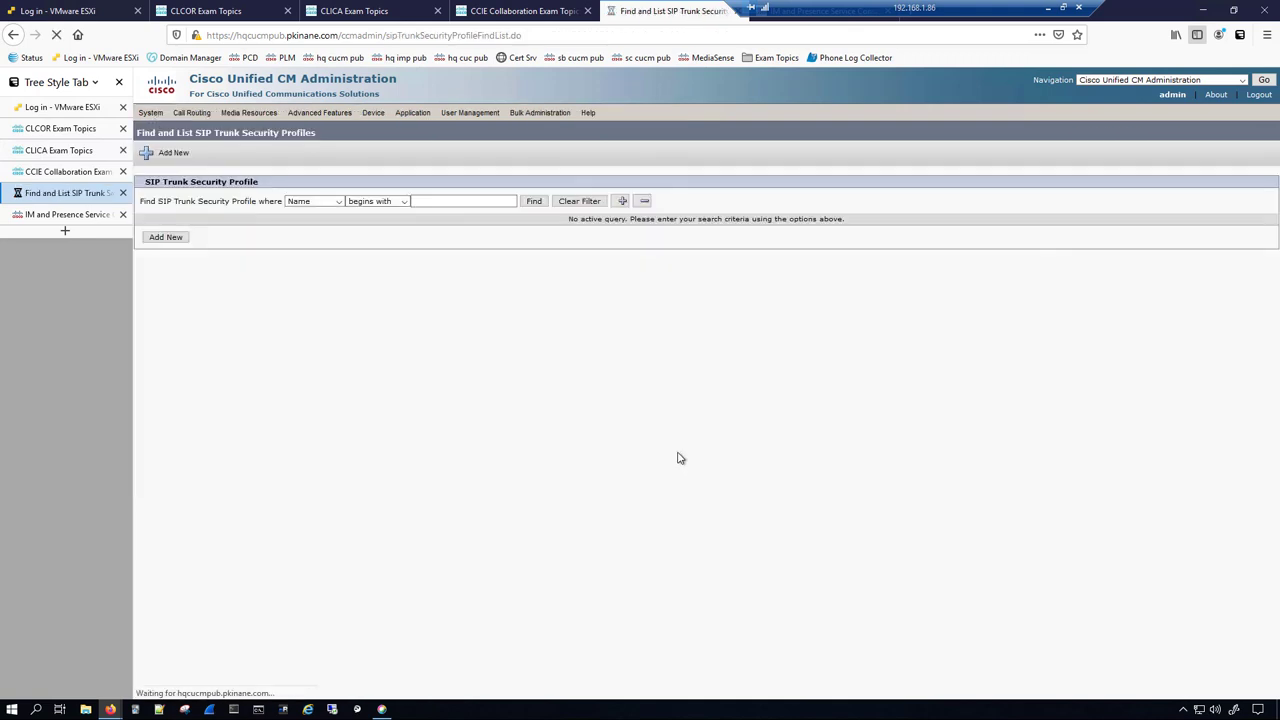
click(535, 202)
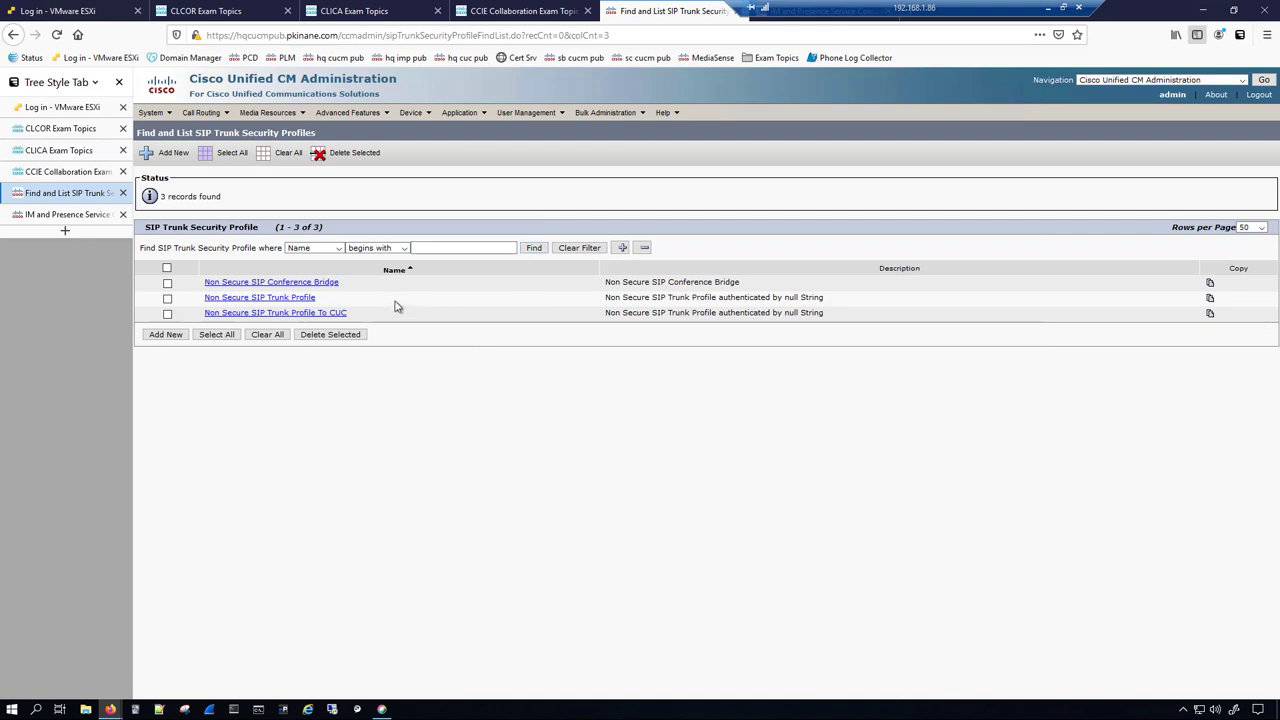
drag(365, 303, 185, 315)
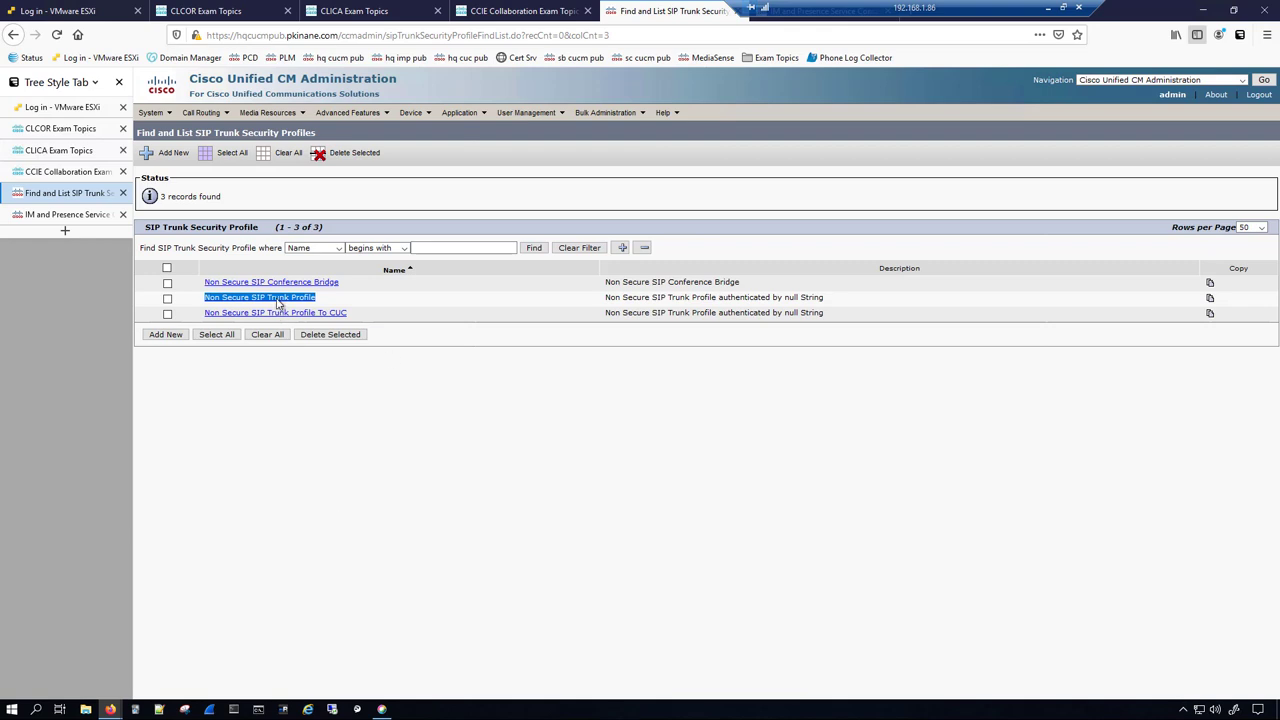
click(1210, 298)
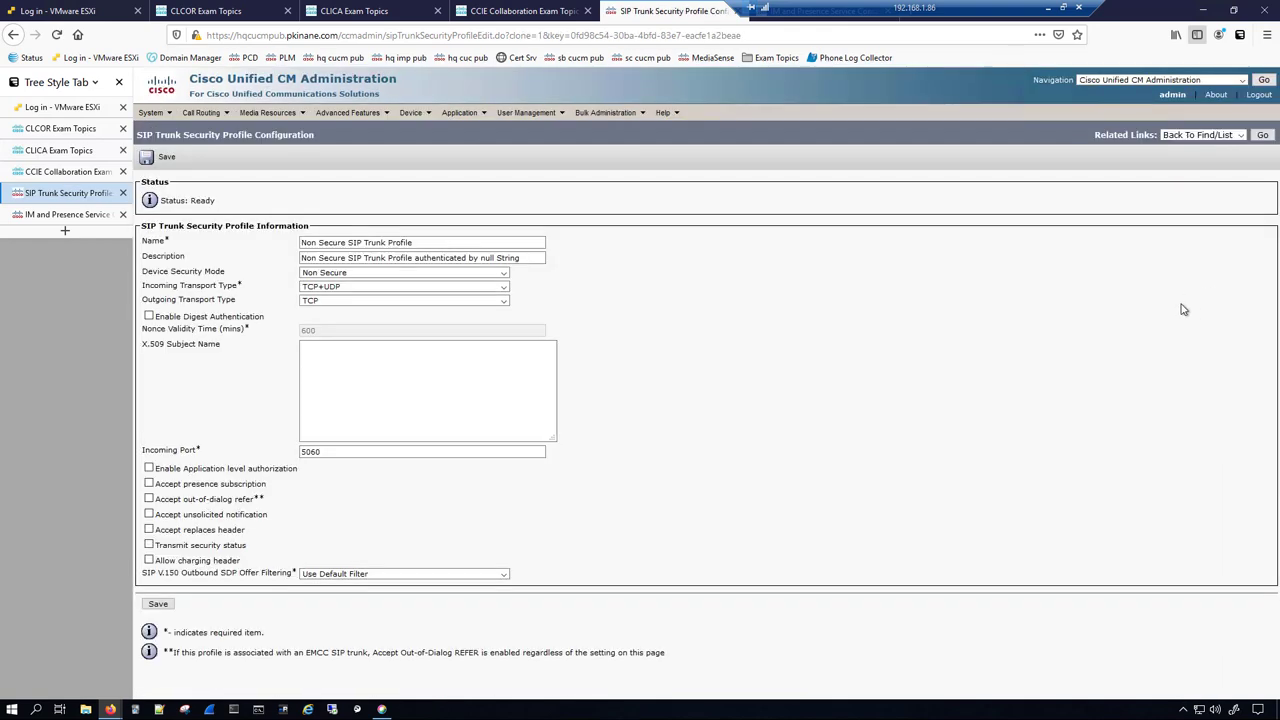
click(333, 242)
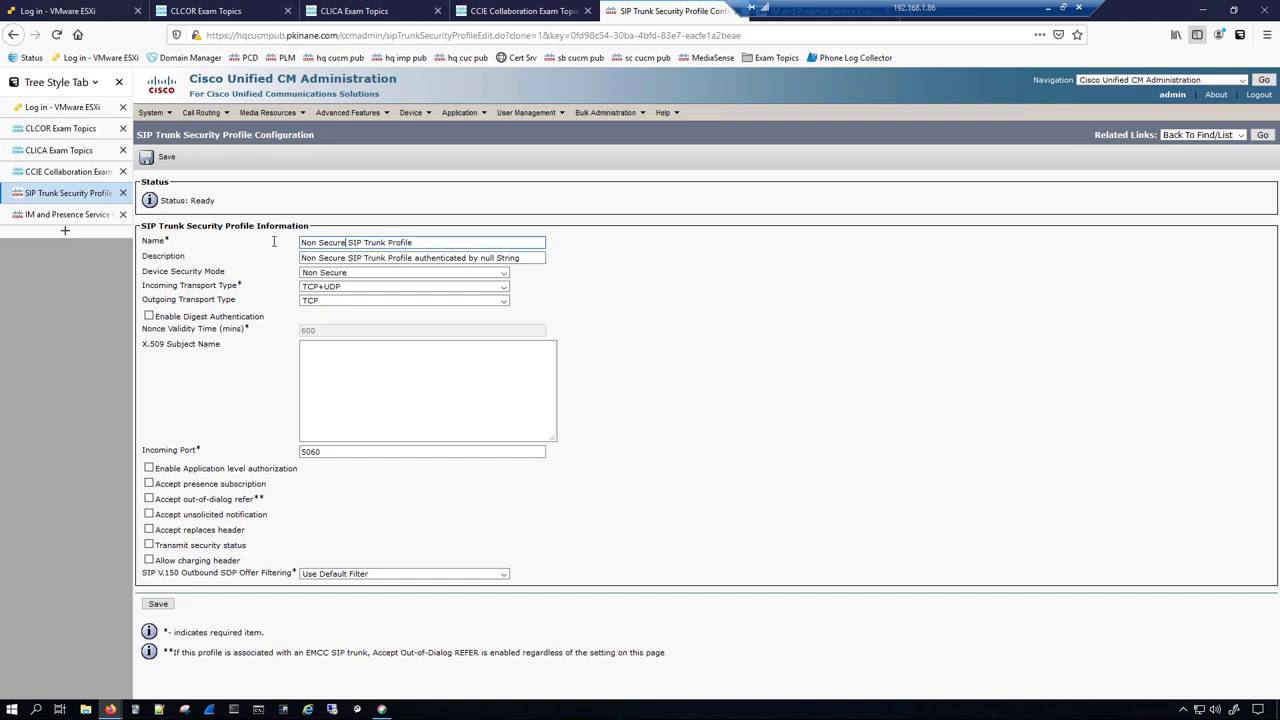
key(shift+Home)
text(IMP)
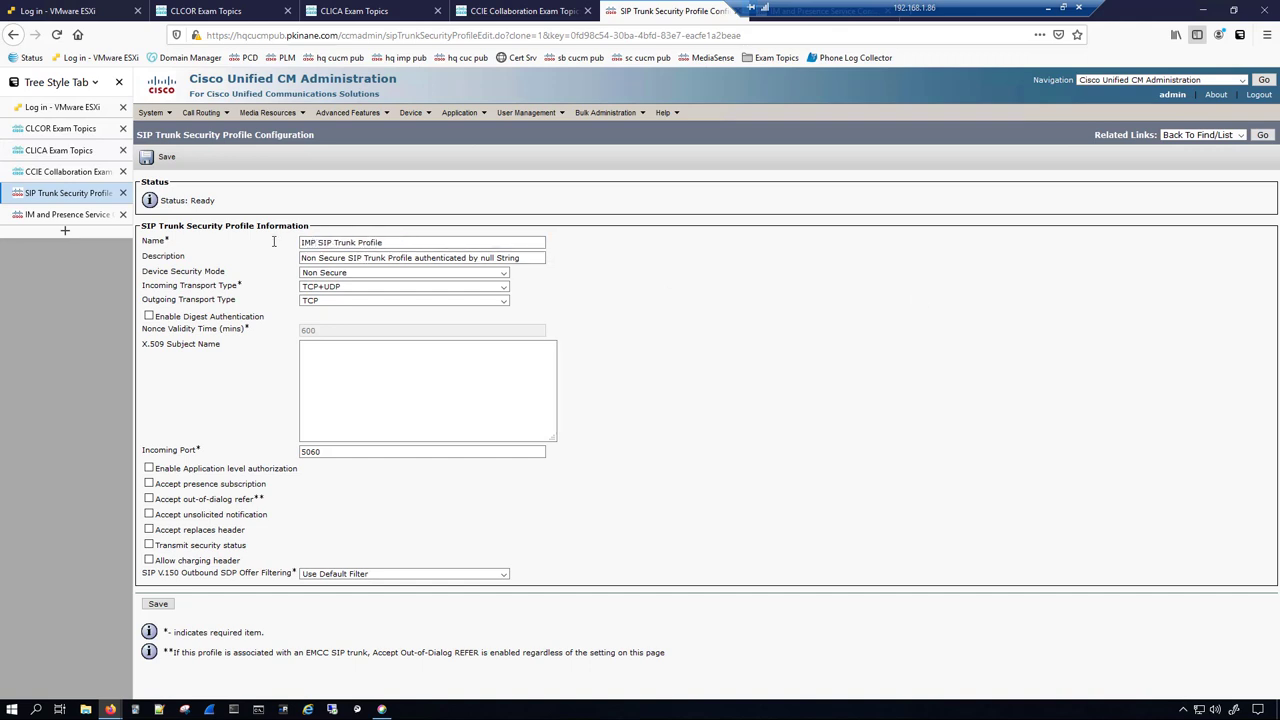
- Enable accepting presence subscription, out-of-dialog refer, unsolicited notification and replaces header, and save the security profile
click(150, 484)
click(150, 499)
click(150, 514)
click(150, 529)
click(157, 605)
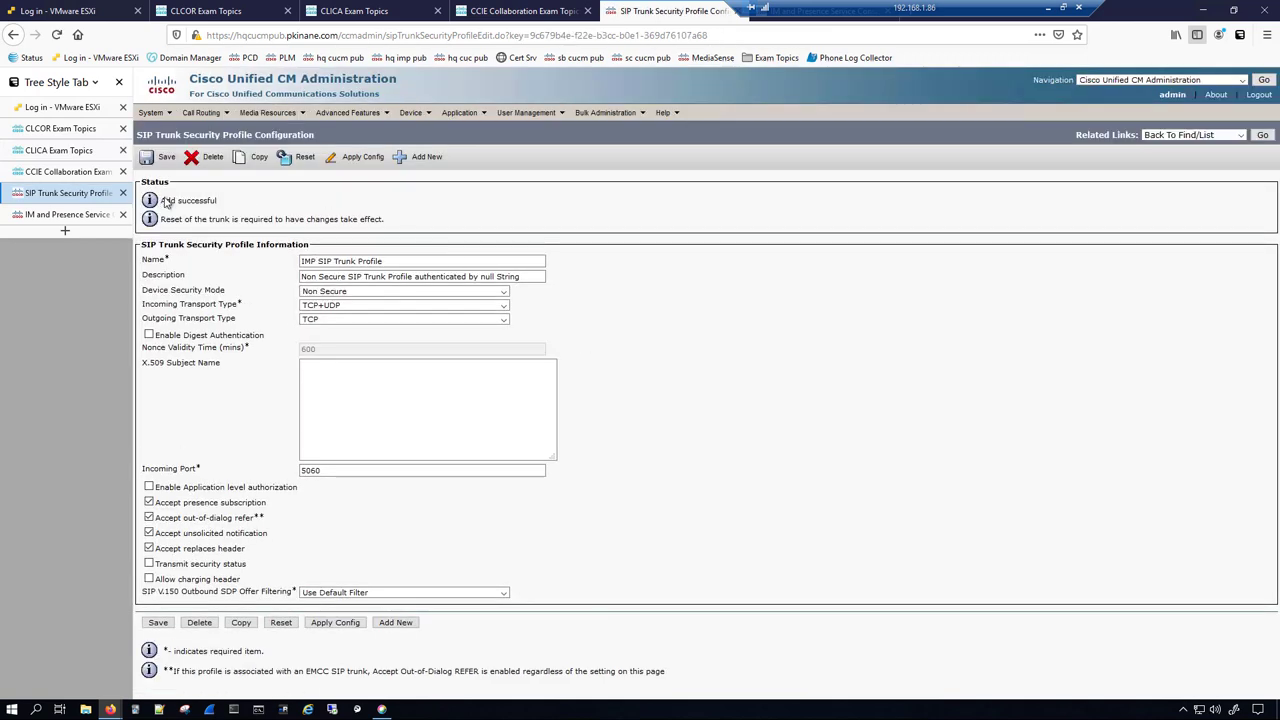
drag(166, 202, 242, 208)
click(291, 220)
drag(167, 218, 383, 221)
click(405, 227)
drag(240, 206, 150, 200)
click(287, 204)
- Copy the Standard SIP Profile from the device settings and name the copy IMP SIP Profile
click(409, 114)
mouse_move(470, 225)
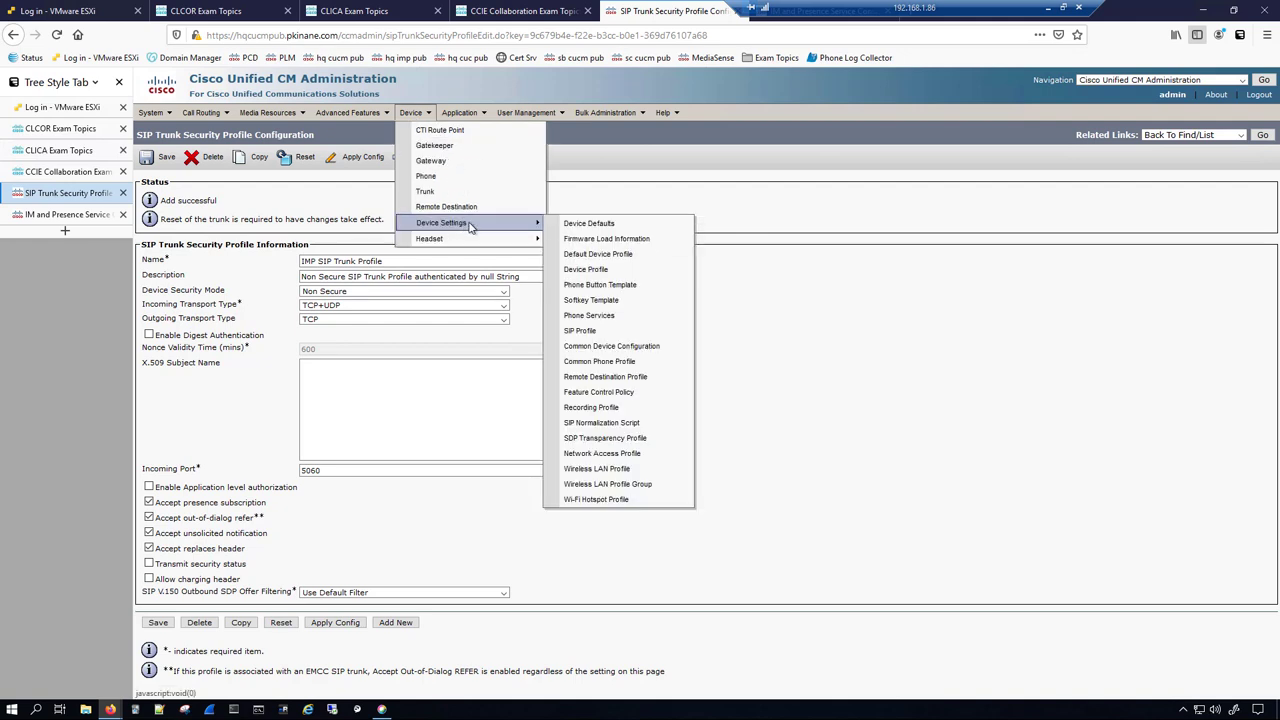
click(588, 332)
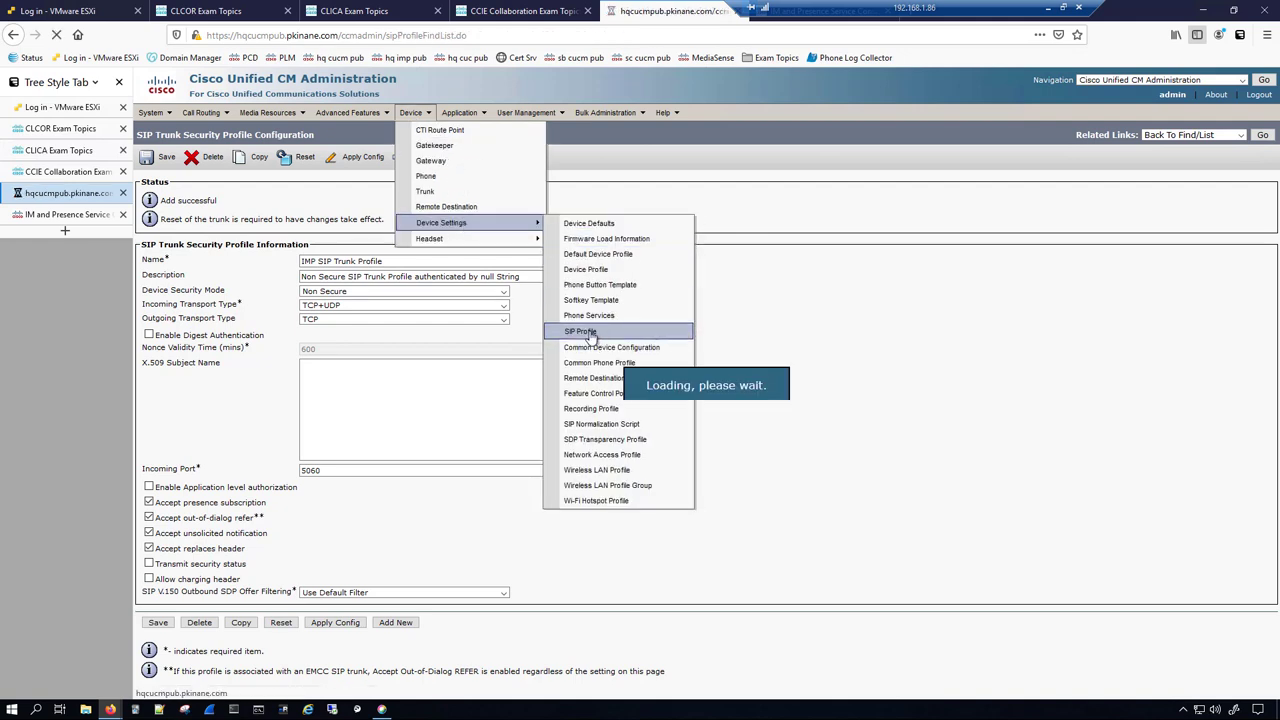
click(472, 205)
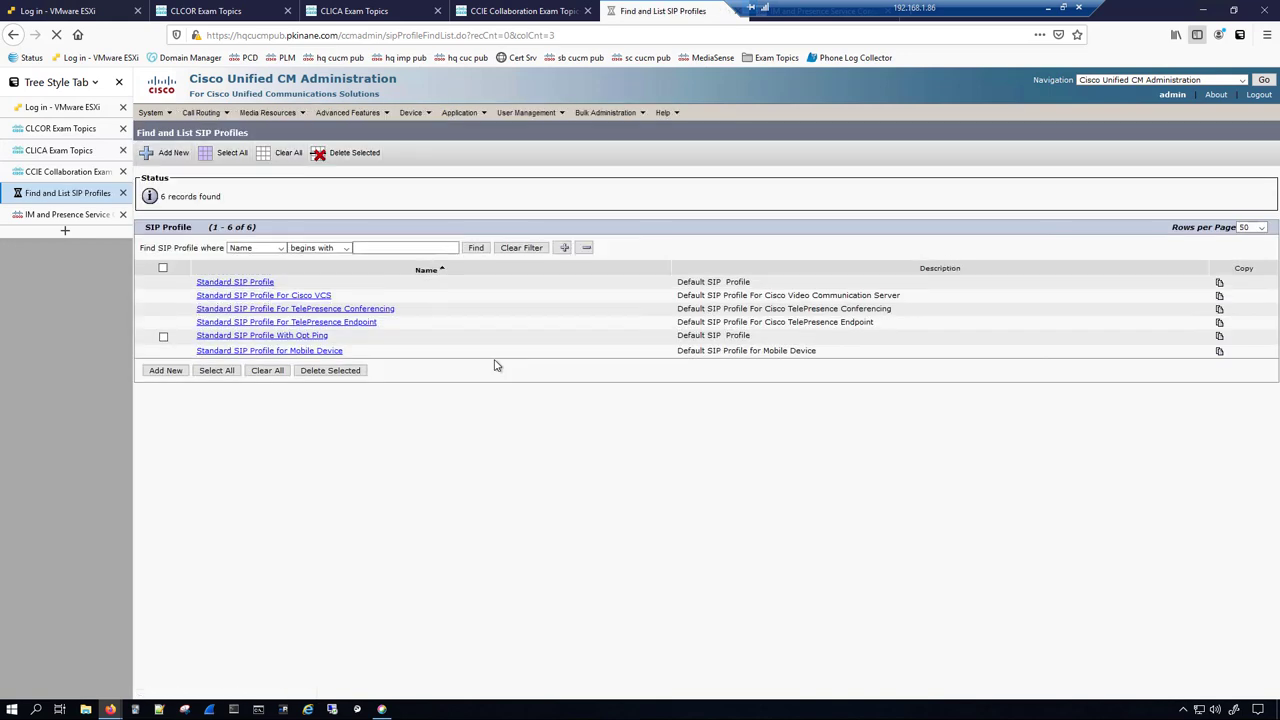
drag(190, 283, 328, 289)
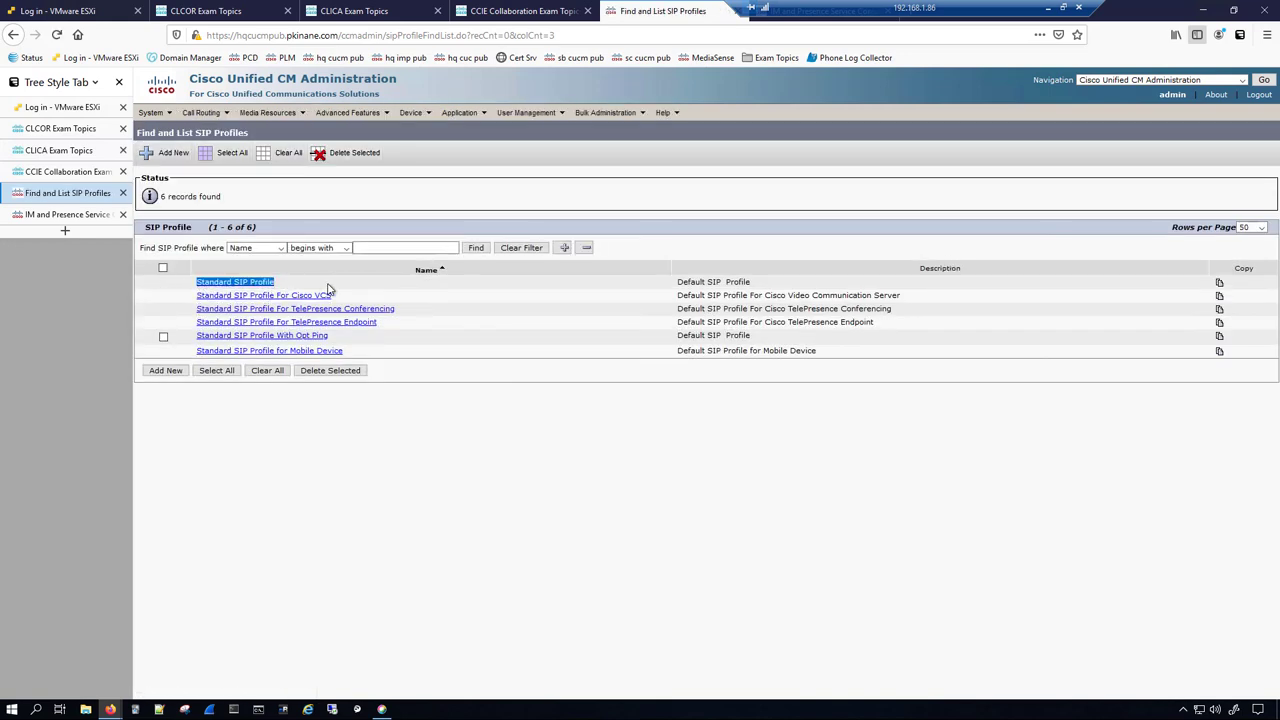
click(1219, 283)
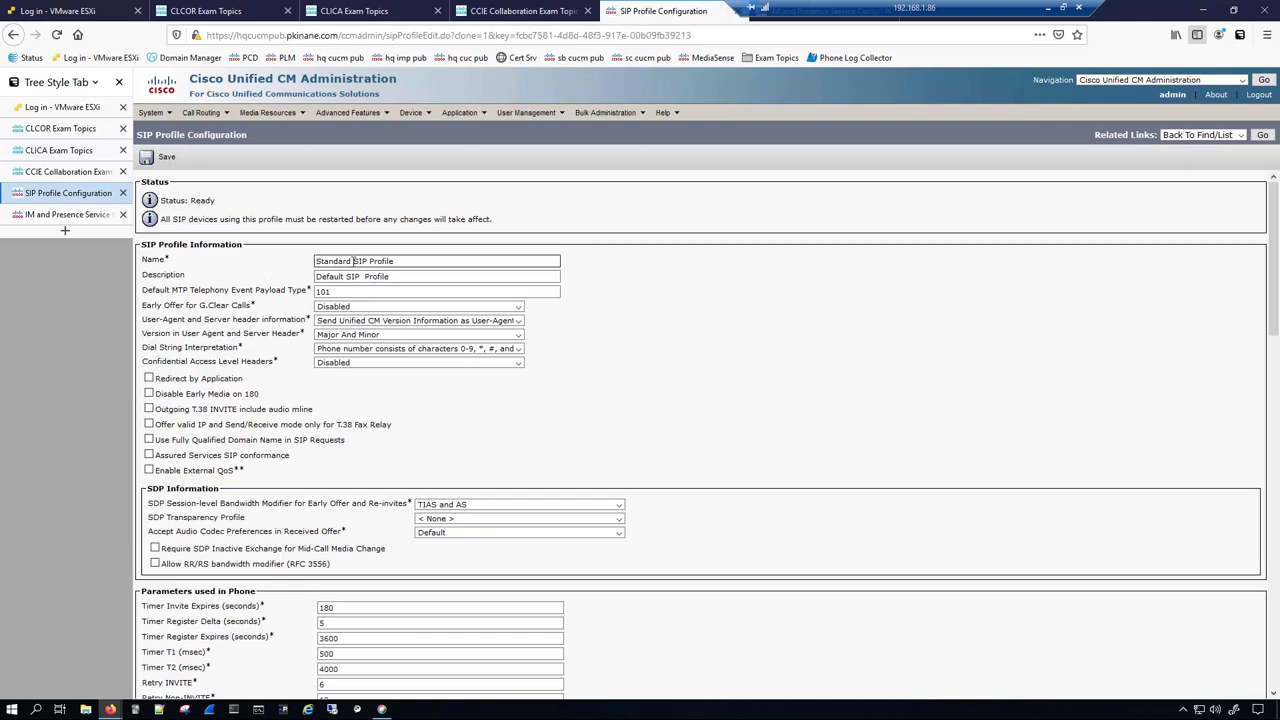
double_click(312, 264)
text(IMP)
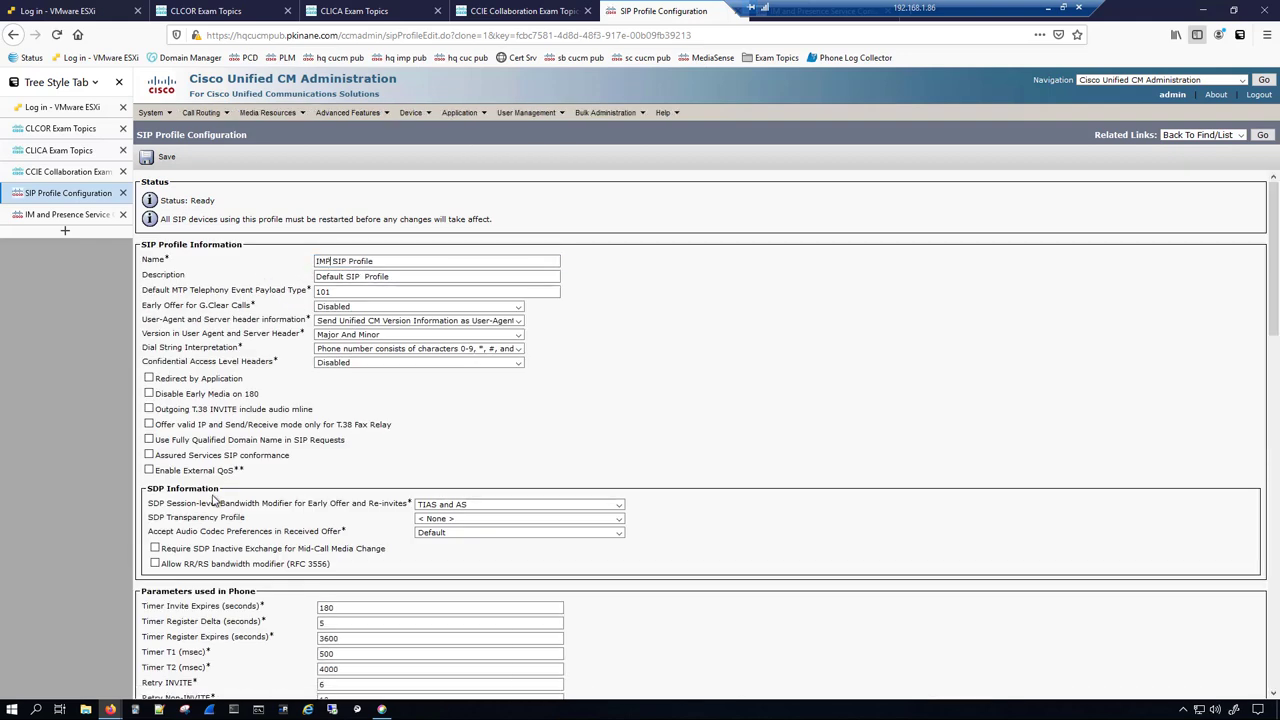
- Enable OPTIONS Ping to monitor destination status for trunks with the None (Default) service type and save the SIP profile
scroll(217, 500, down, 10)
scroll(228, 486, down, 8)
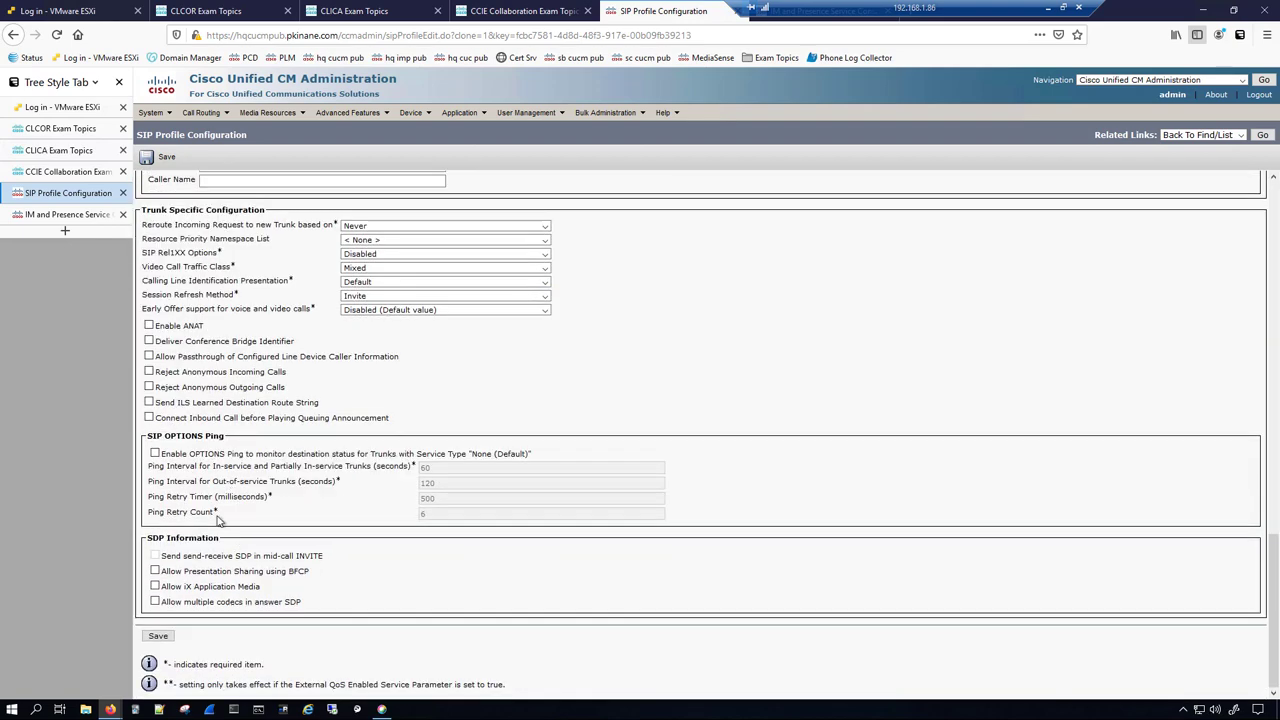
click(155, 454)
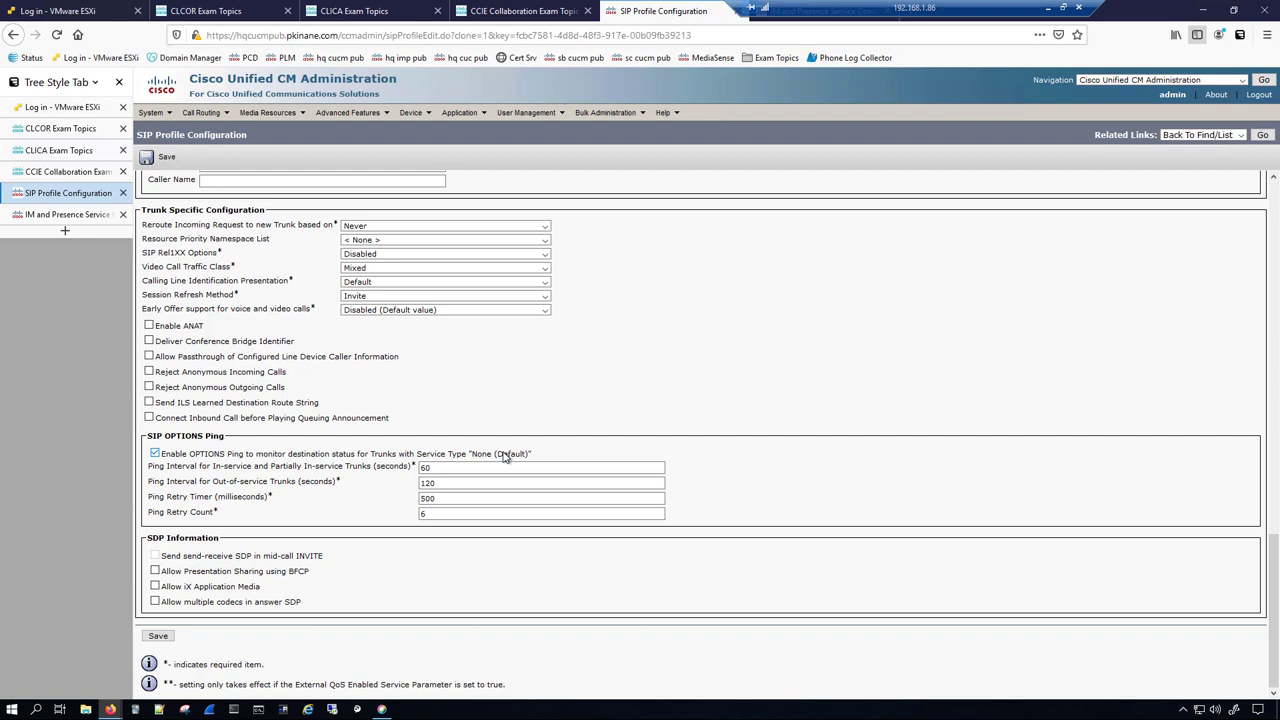
scroll(493, 378, up, 3)
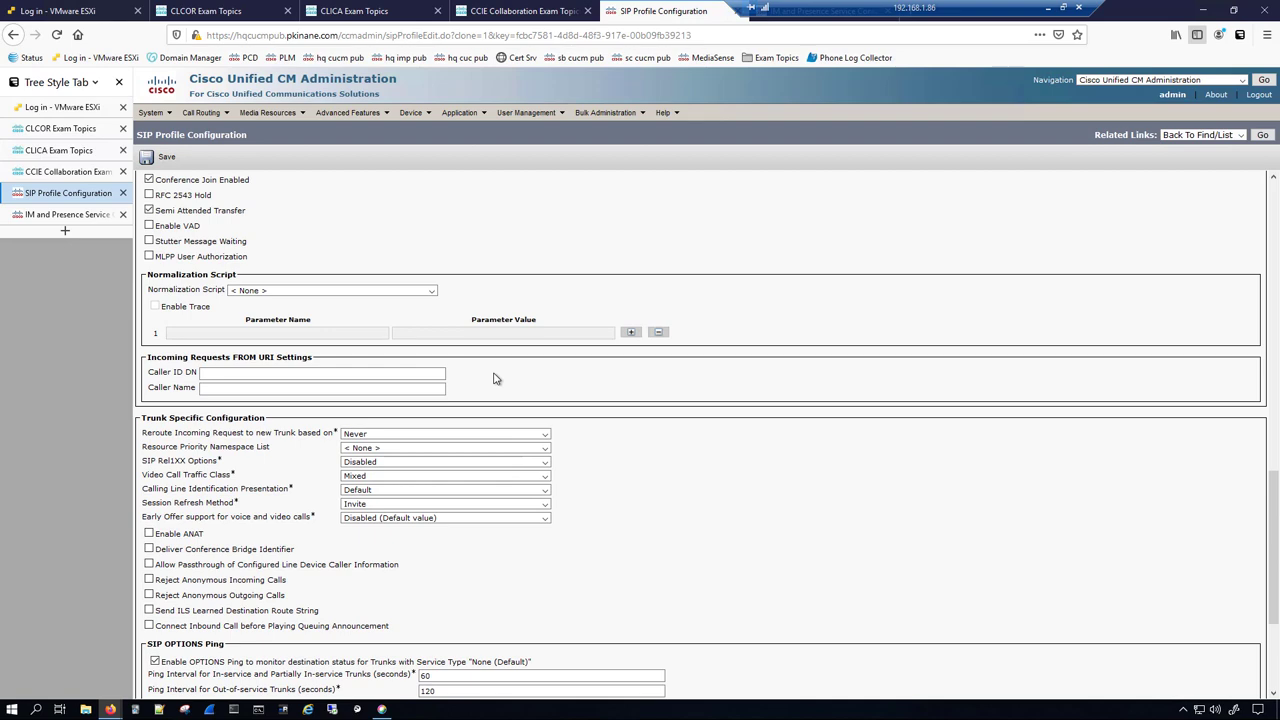
scroll(422, 258, up, 4)
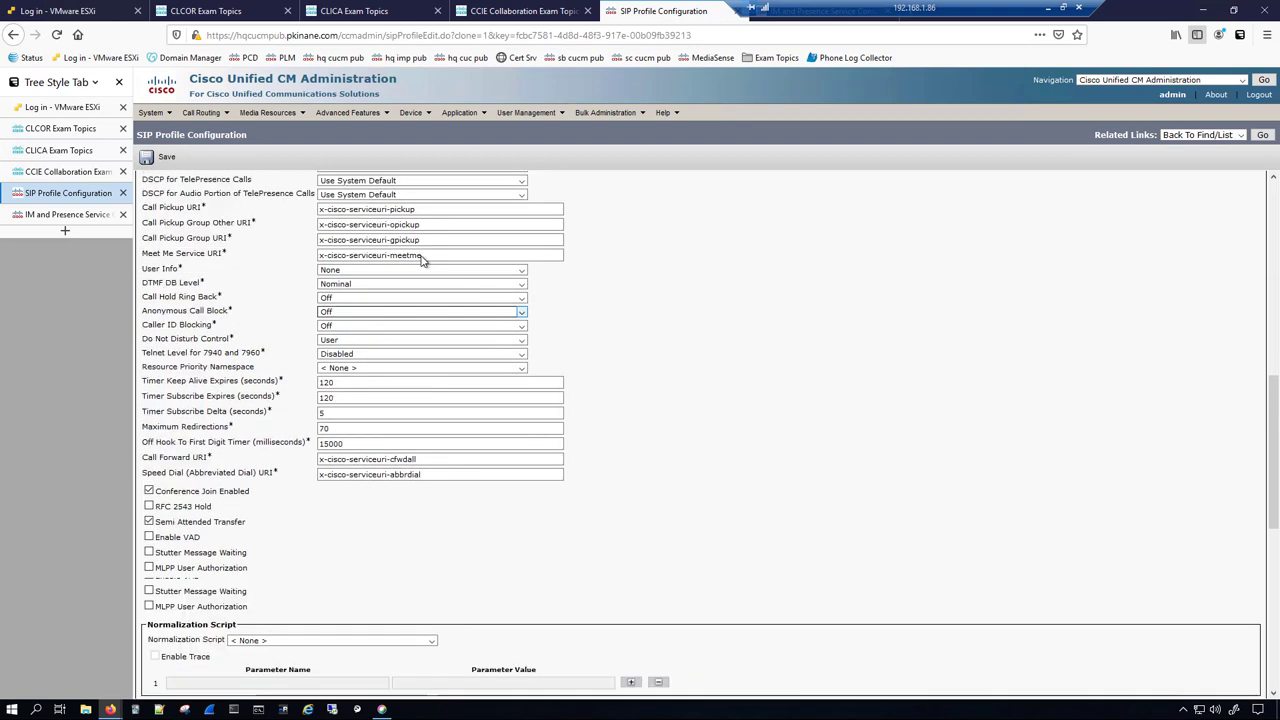
scroll(422, 258, up, 10)
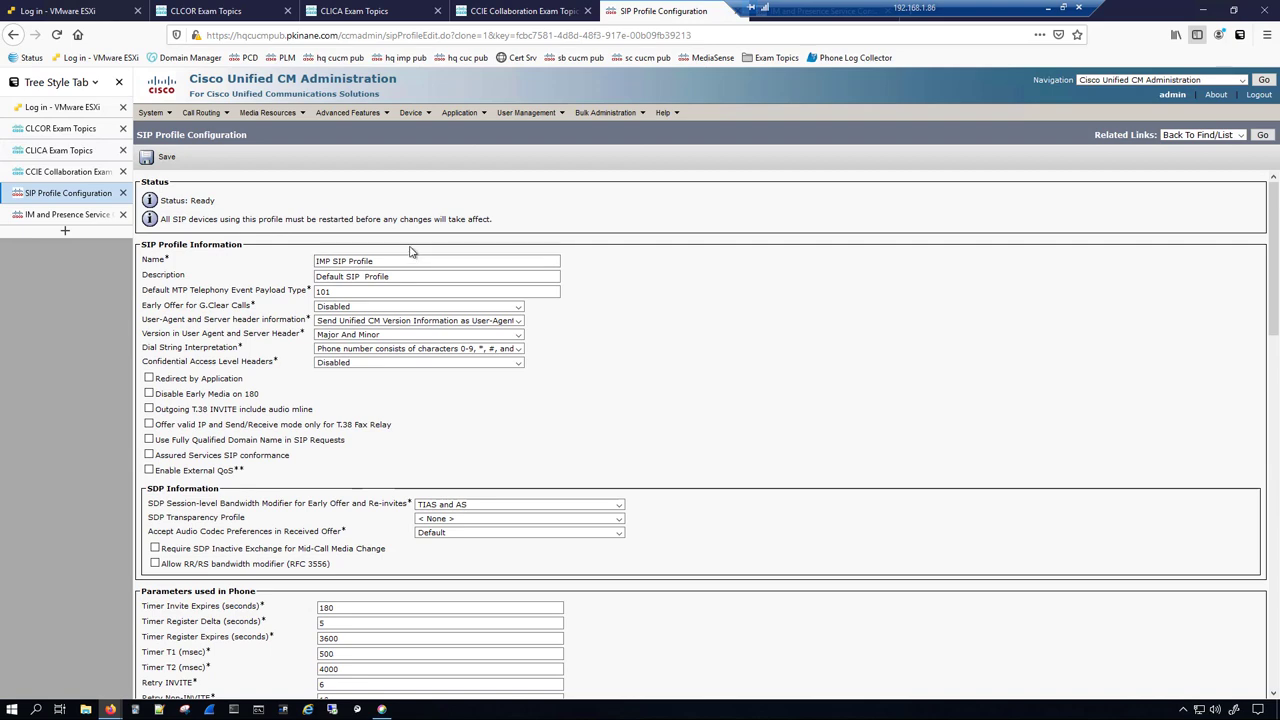
click(147, 156)
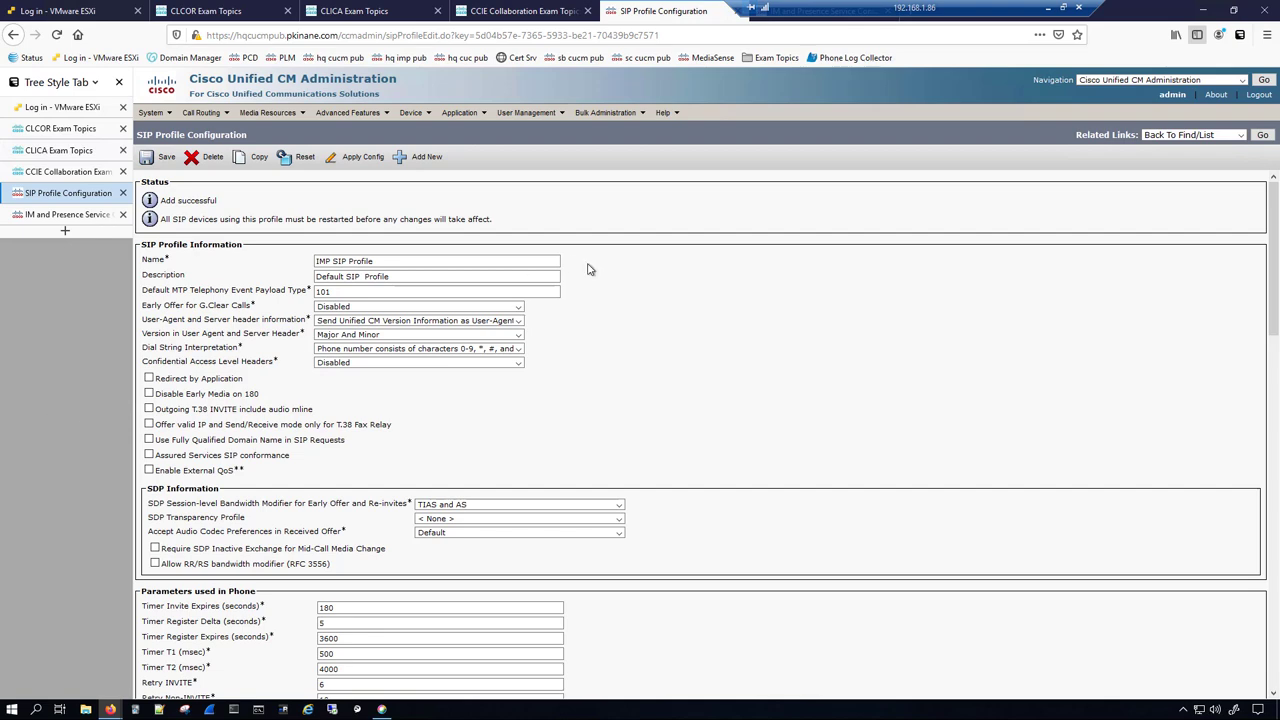
click(424, 162)
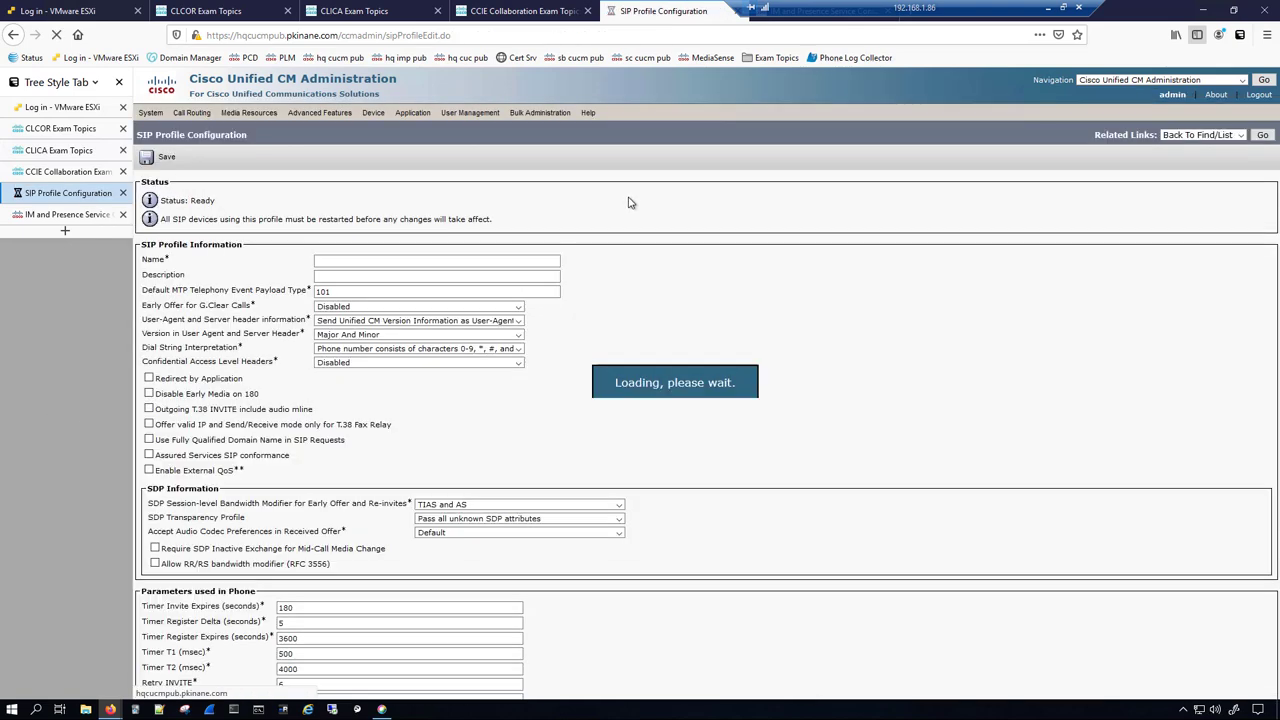
- Start adding a new trunk of type SIP Trunk with the None (Default) trunk service type
mouse_move(421, 118)
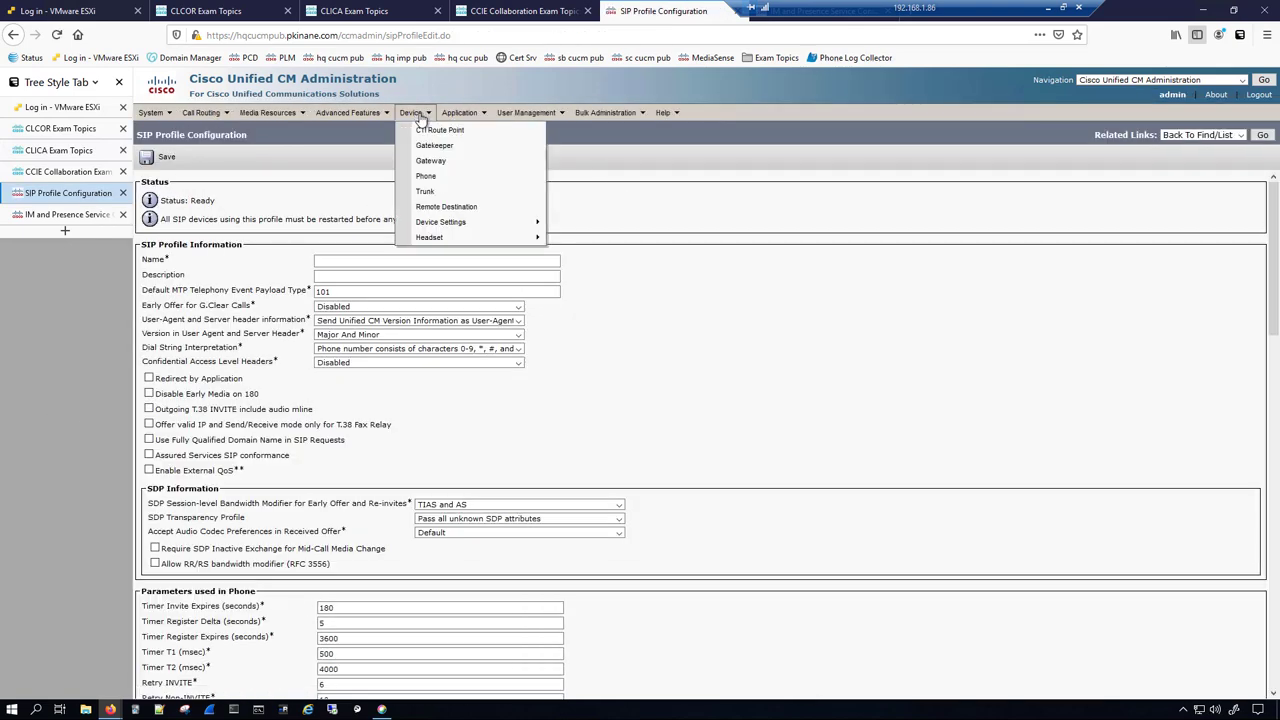
click(440, 192)
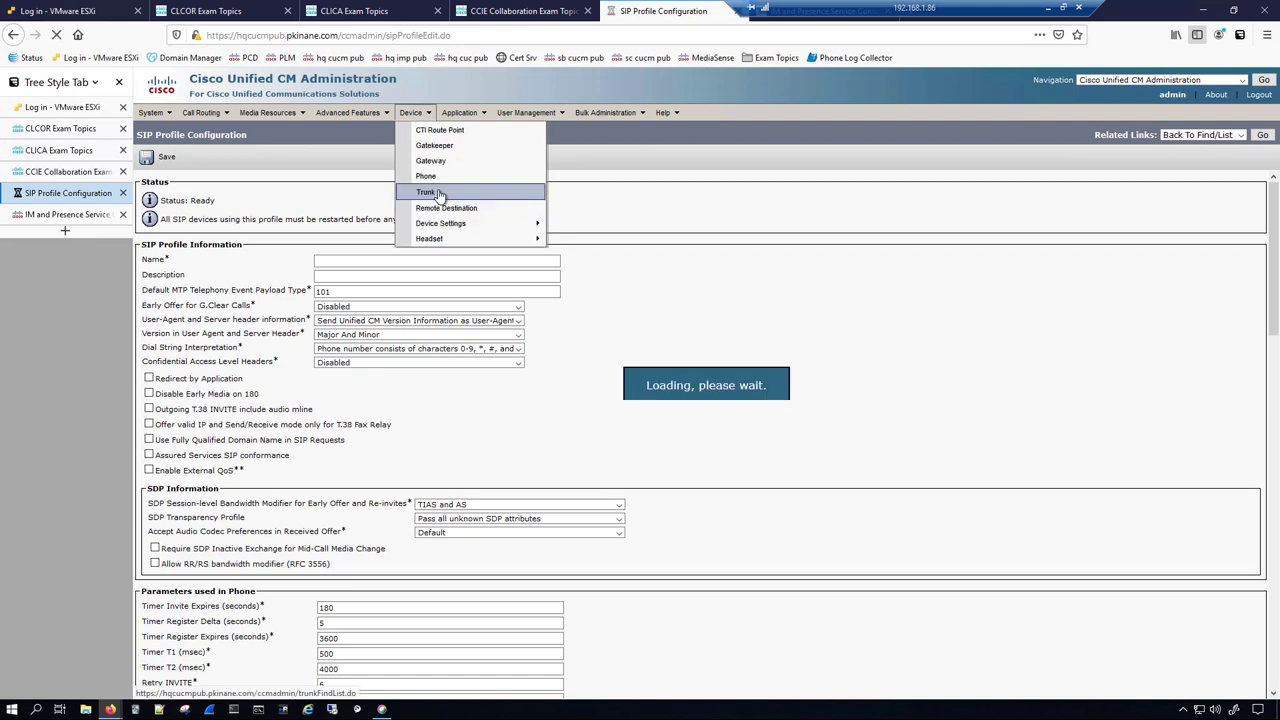
click(166, 248)
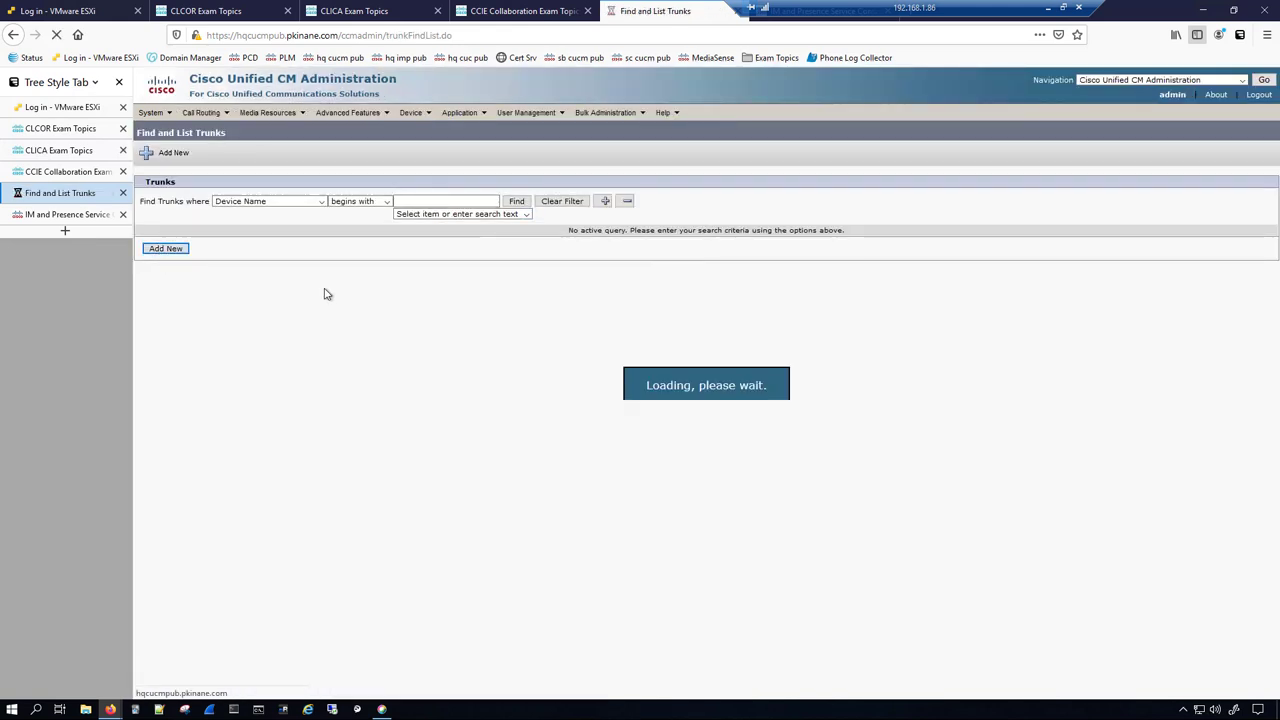
click(258, 242)
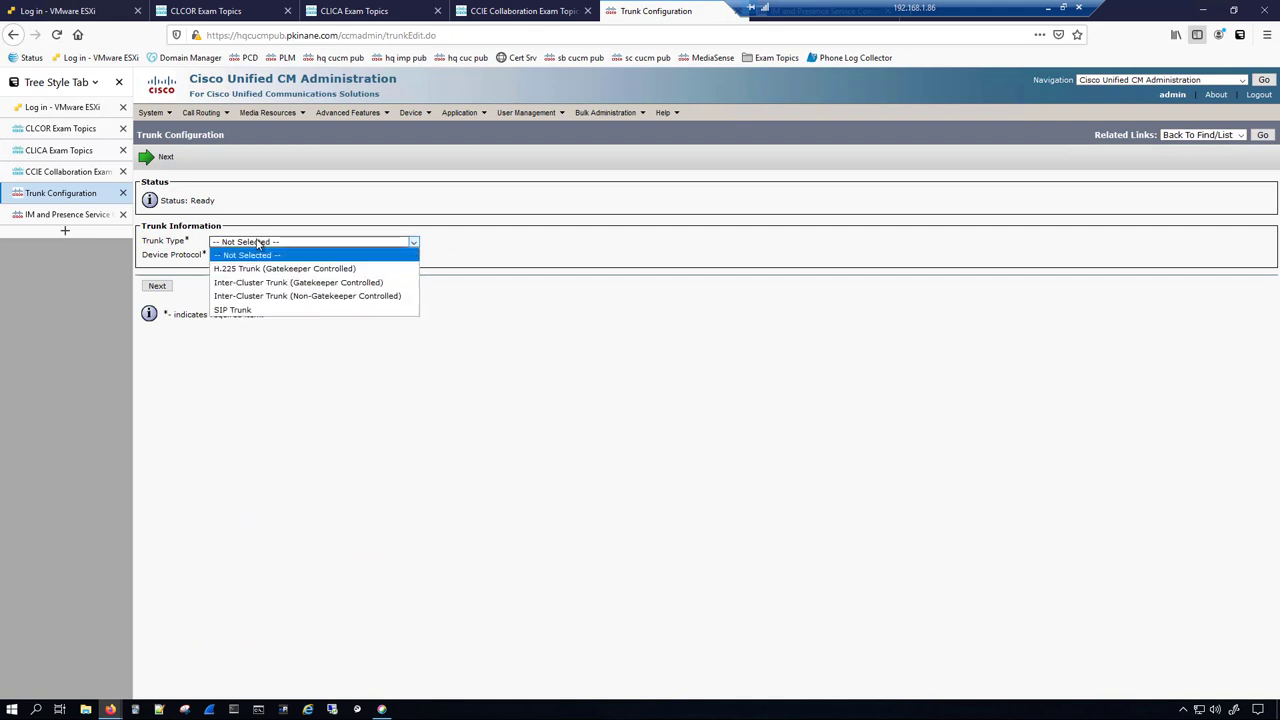
click(232, 310)
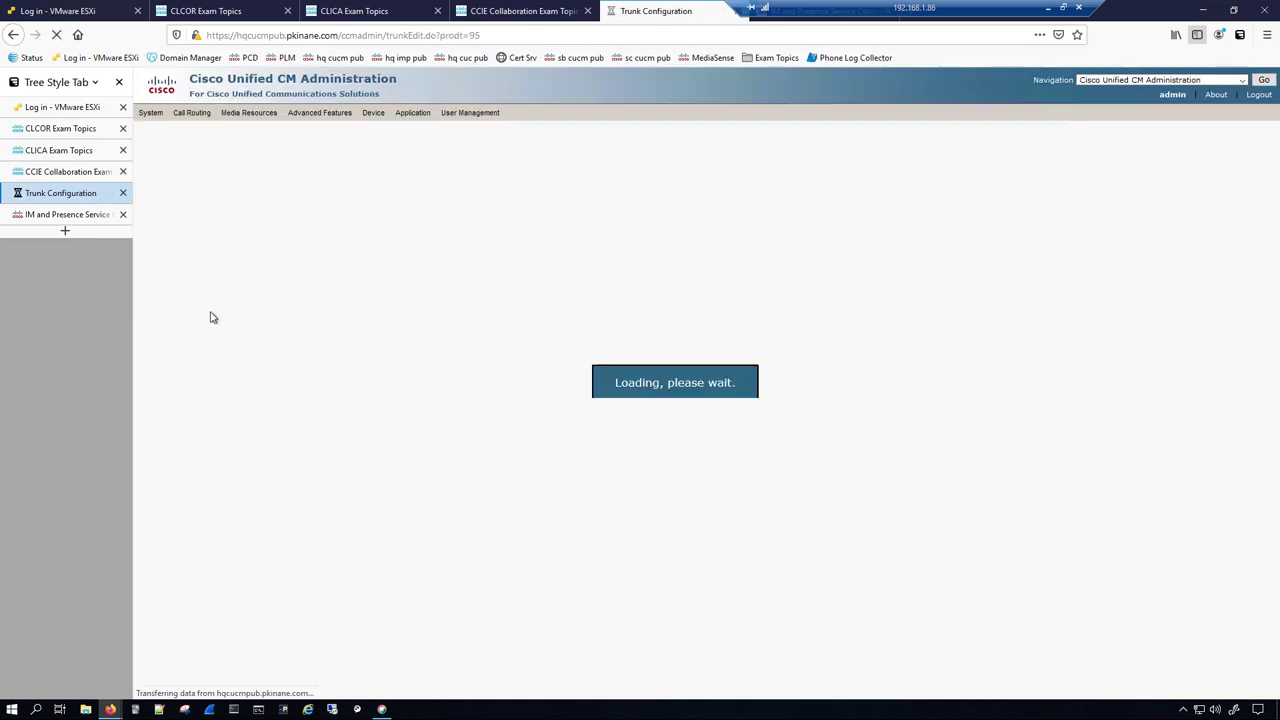
click(160, 301)
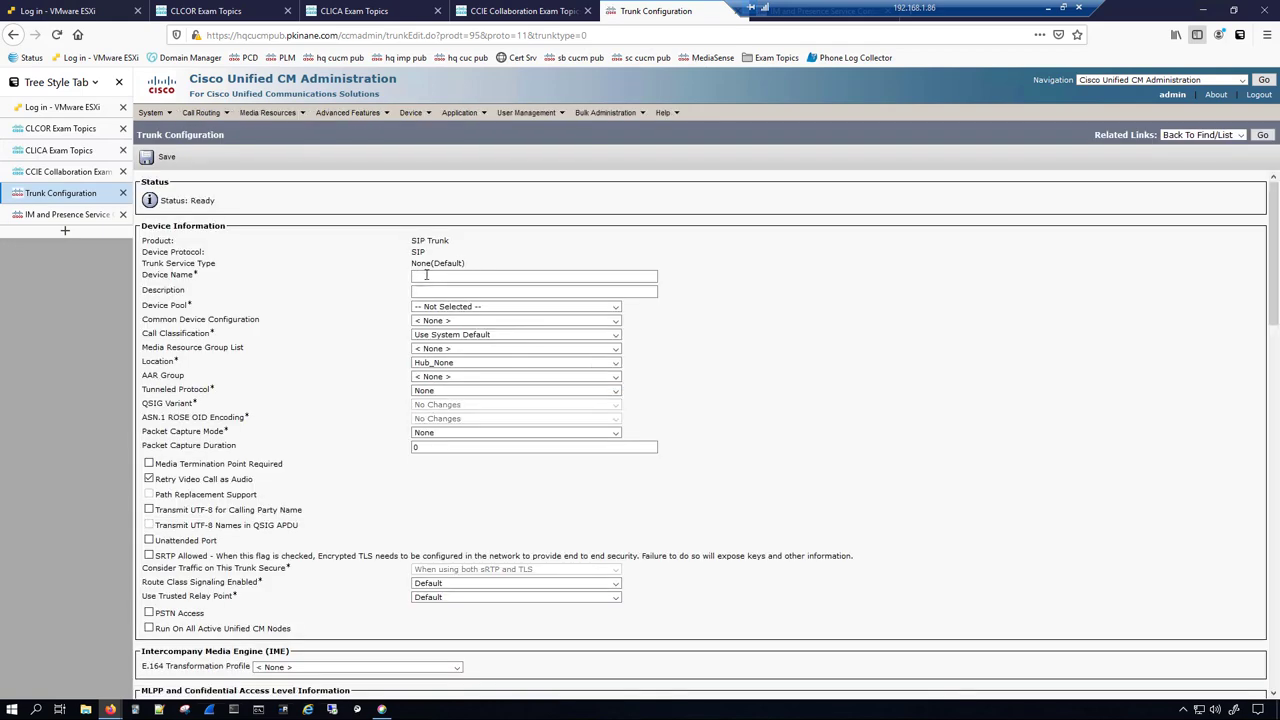
- Name the trunk IMP_SIP_TRUNK and assign it to the SJ_DP device pool
text(IMP_SIP_TRUNK)
scroll(393, 487, down, 3)
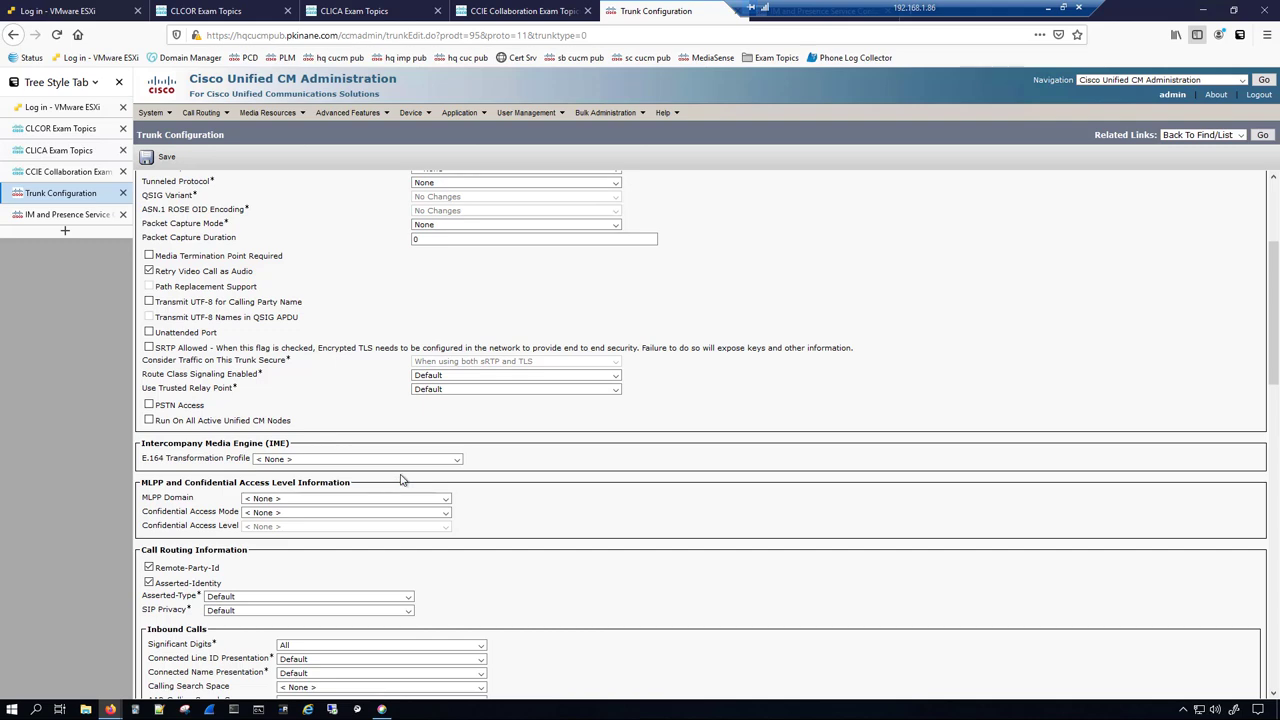
scroll(393, 487, up, 3)
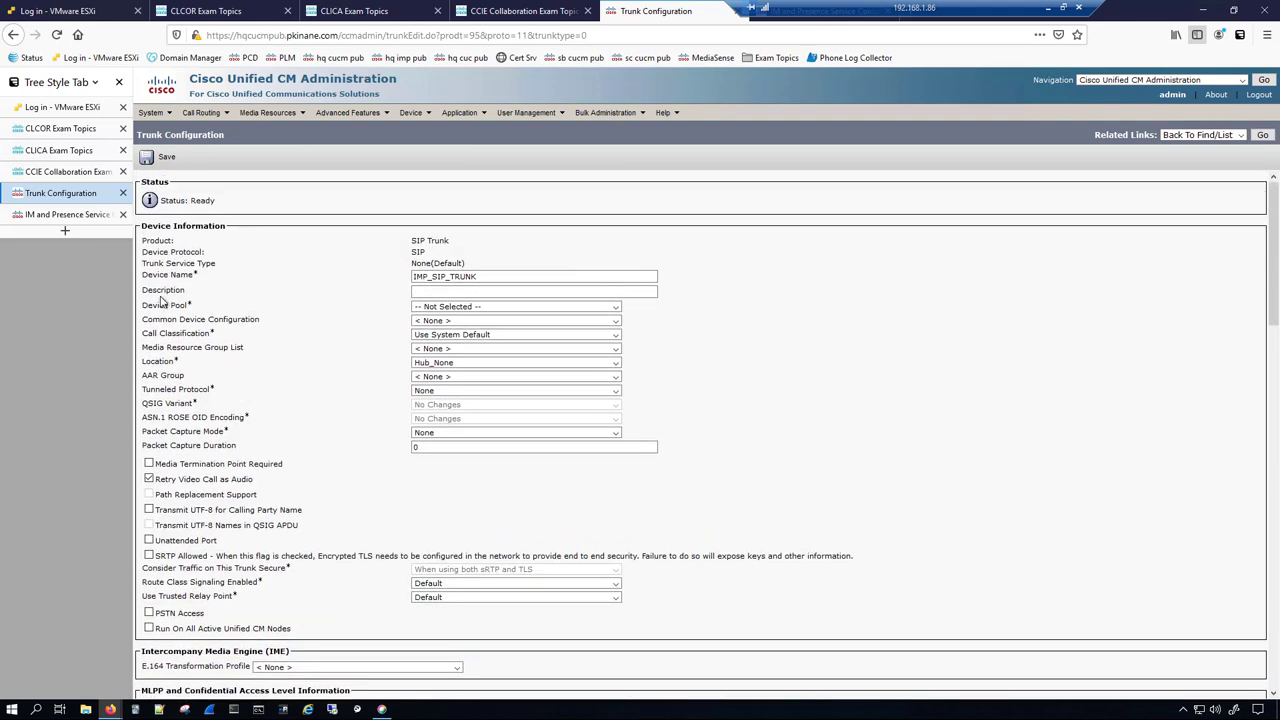
click(470, 307)
click(447, 361)
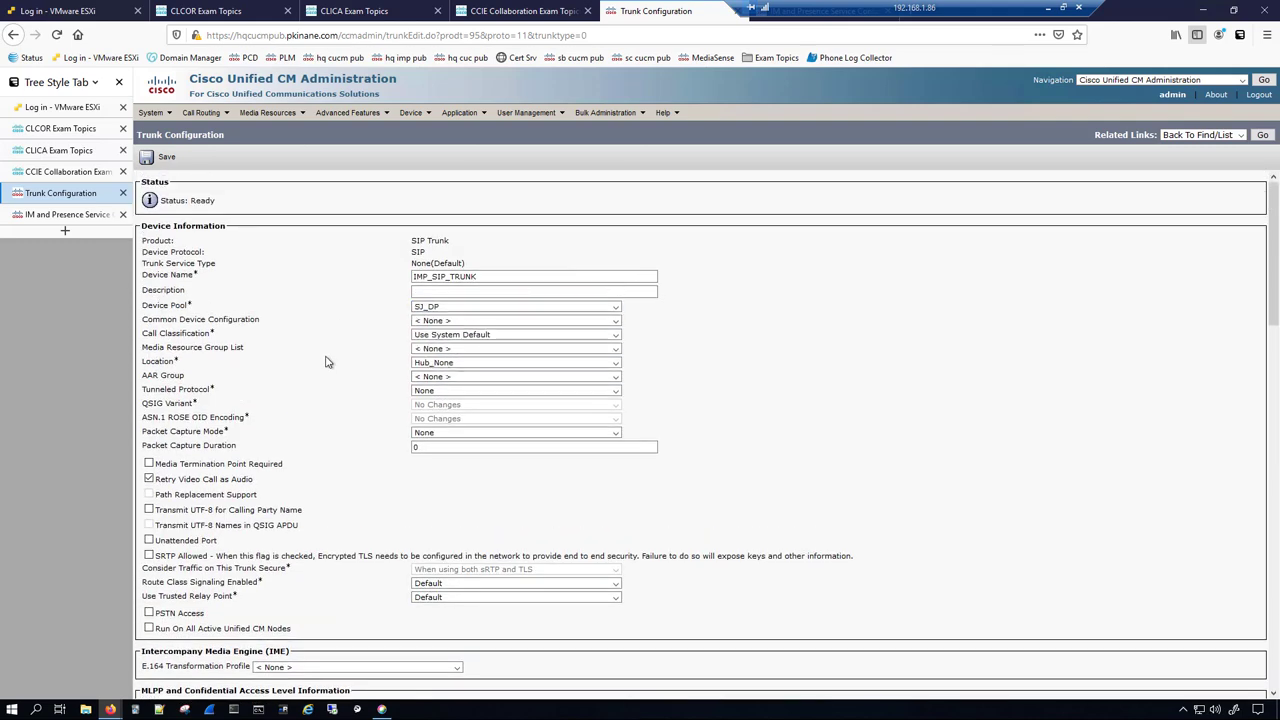
- Copy the host name from the IM and Presence page's address and set hqimppub.pkinane.com as the trunk's destination address
scroll(329, 360, down, 10)
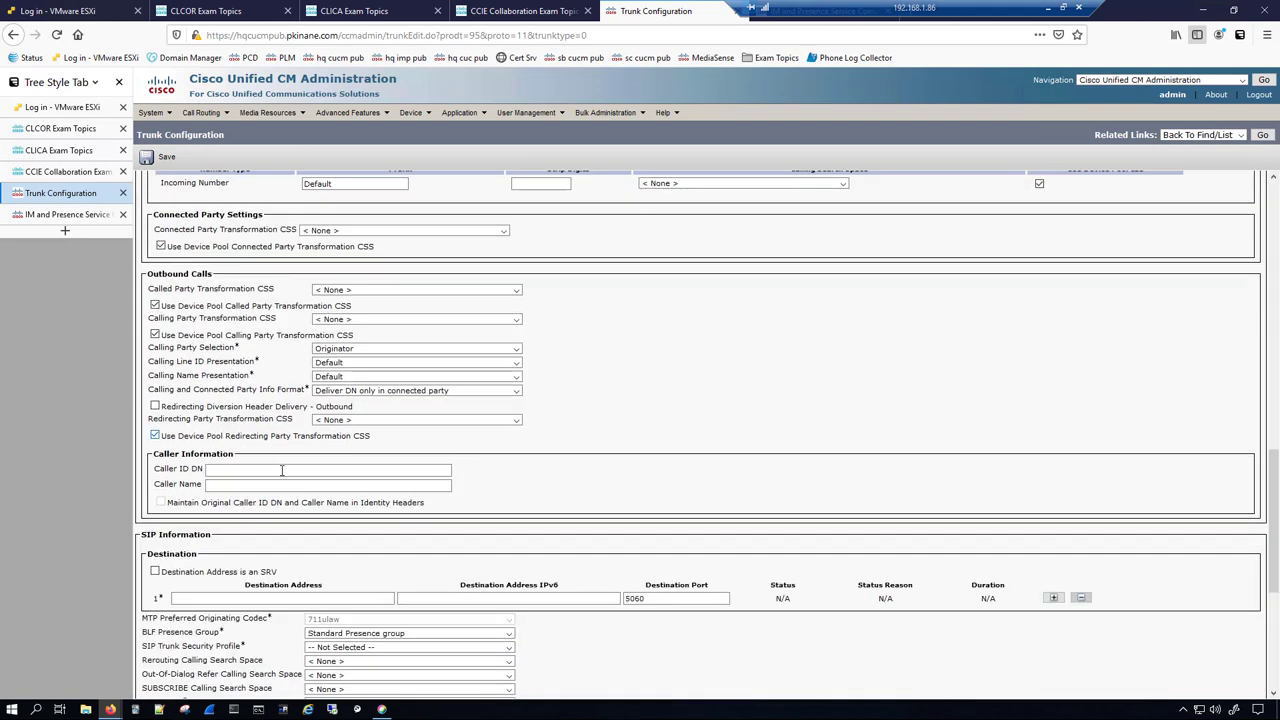
scroll(228, 475, down, 3)
click(216, 443)
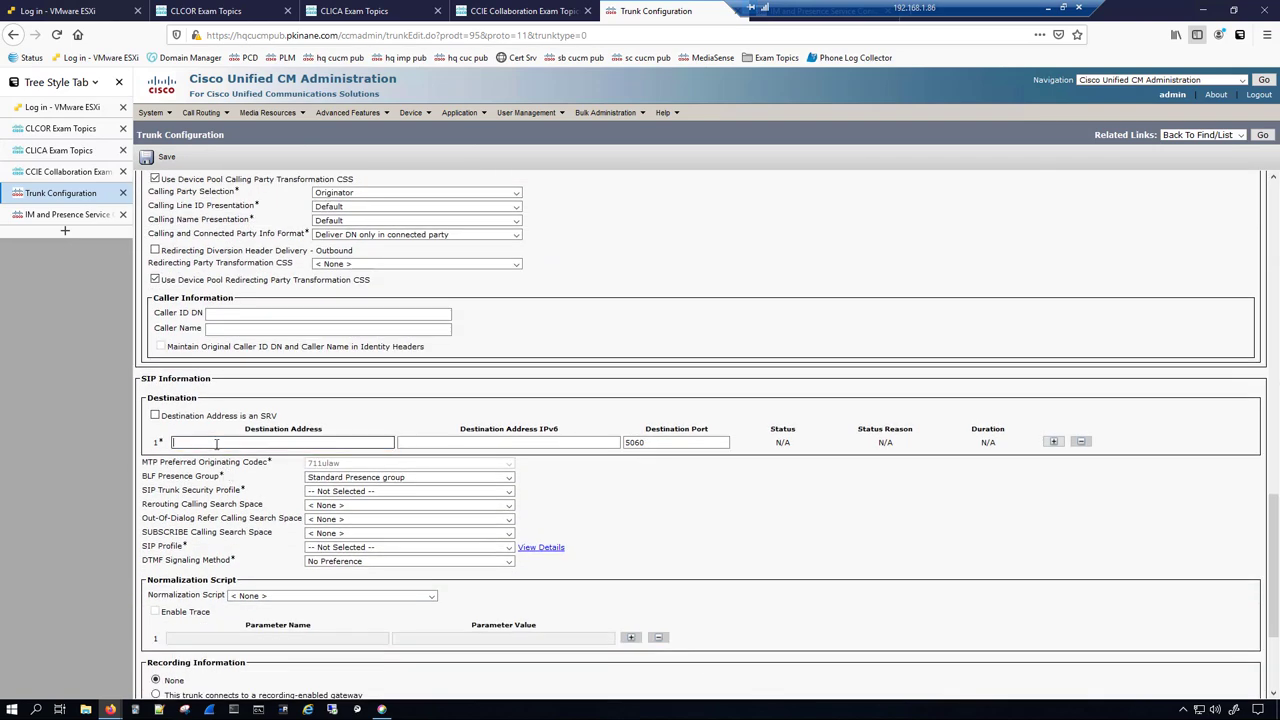
click(65, 214)
drag(237, 35, 333, 36)
key(ctrl+c)
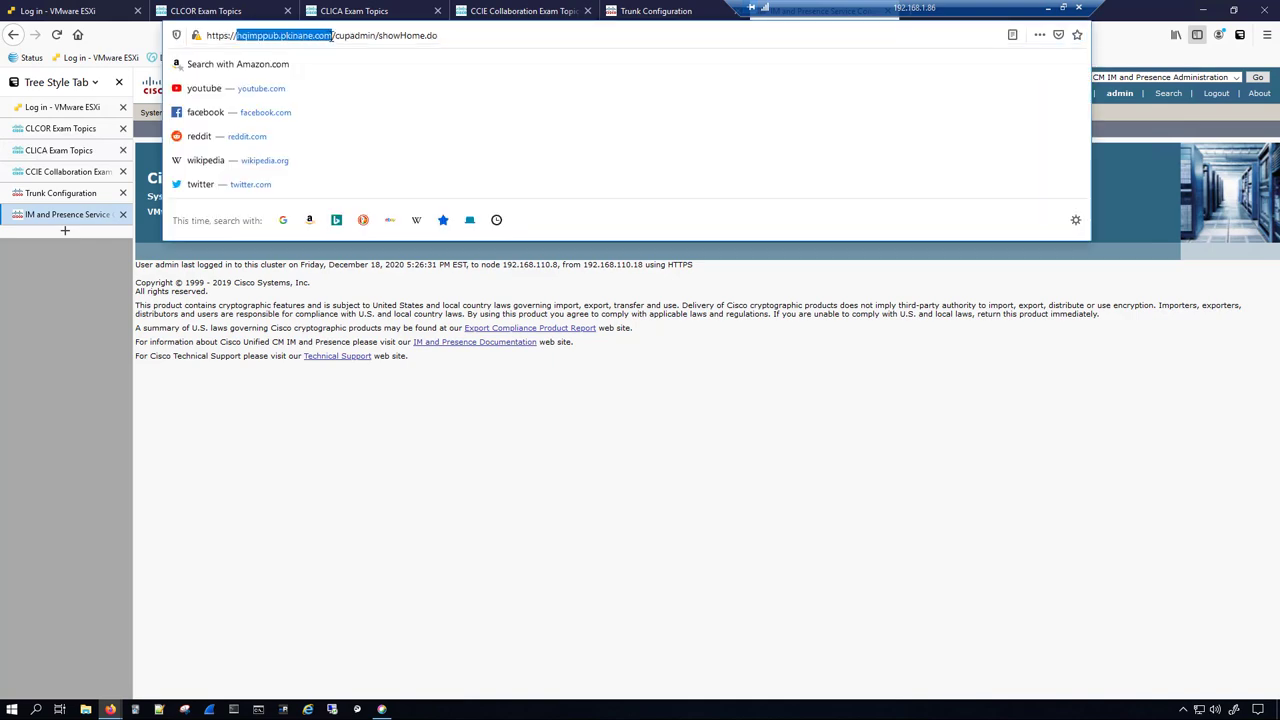
click(65, 193)
click(255, 441)
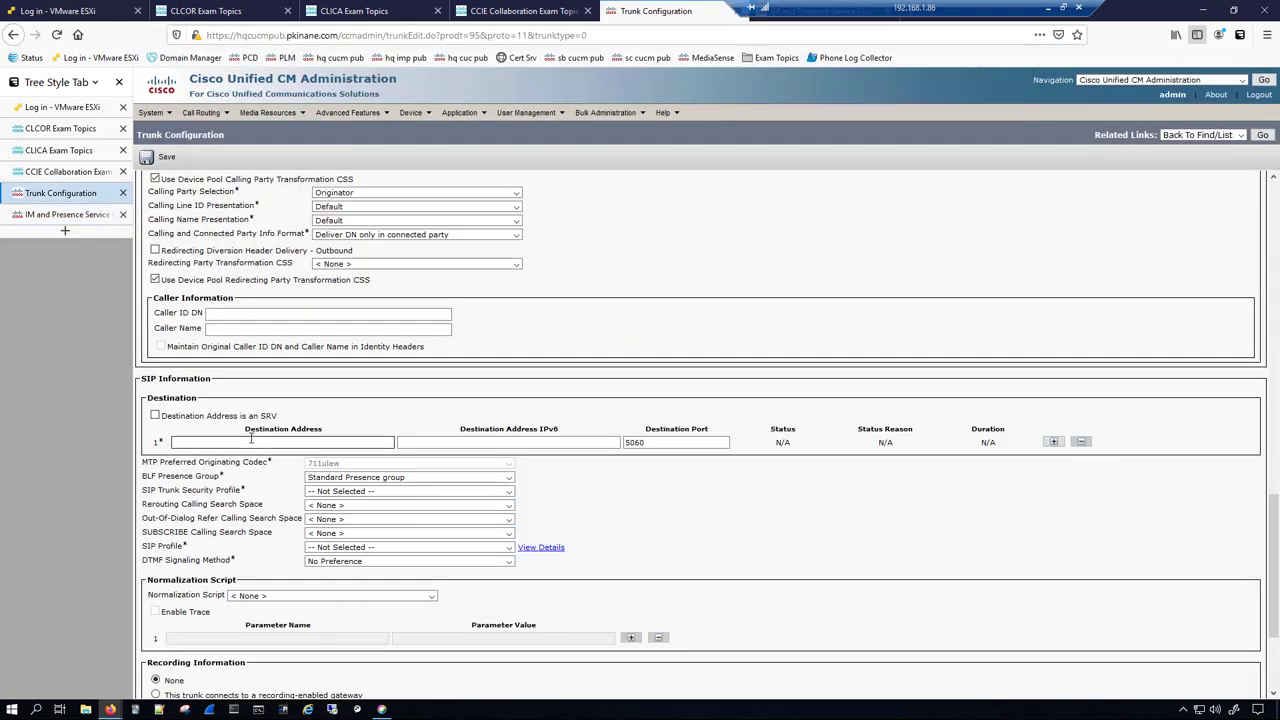
key(ctrl+v)
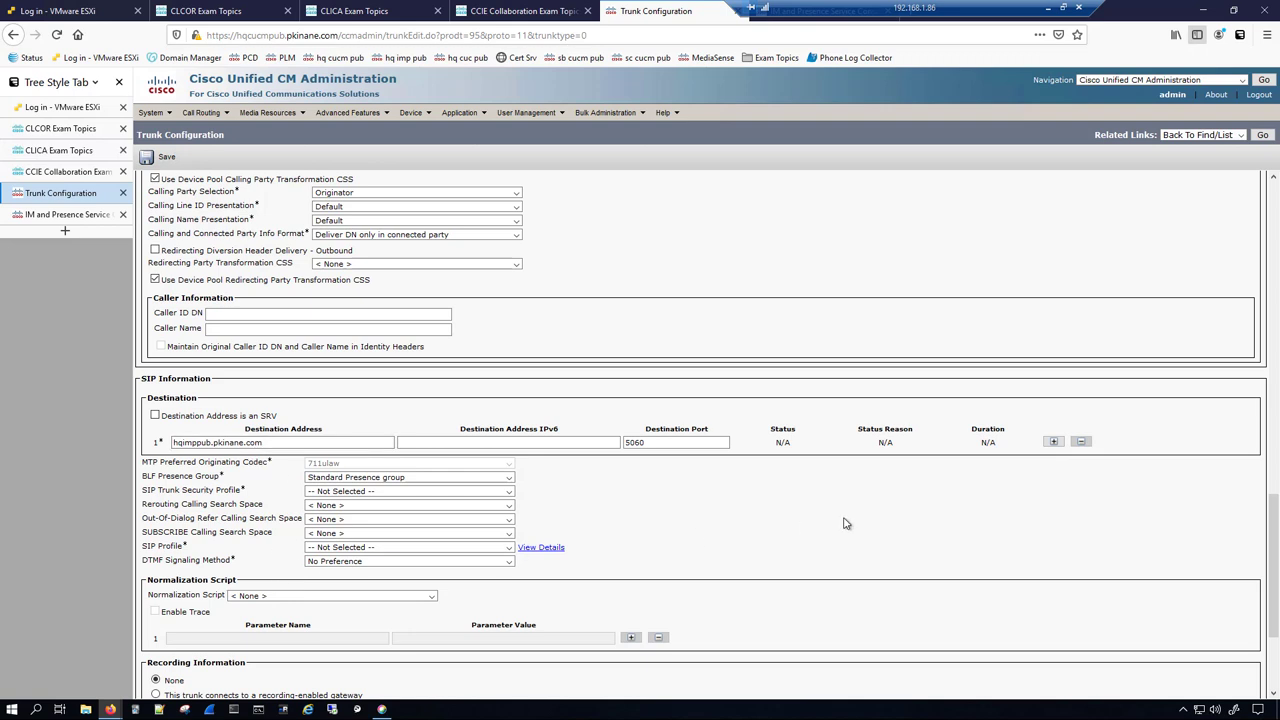
- Set the trunk's SIP trunk security profile to IMP SIP Trunk Profile and its SIP profile to IMP SIP Profile
click(316, 492)
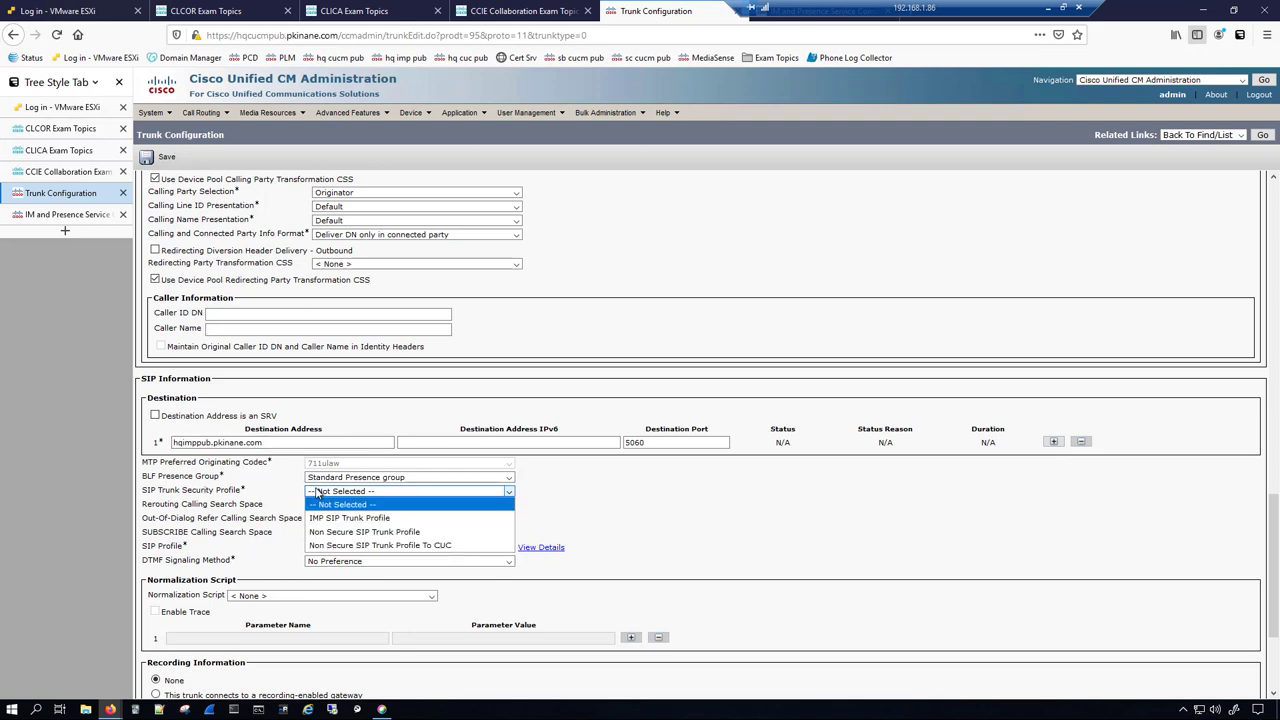
click(338, 519)
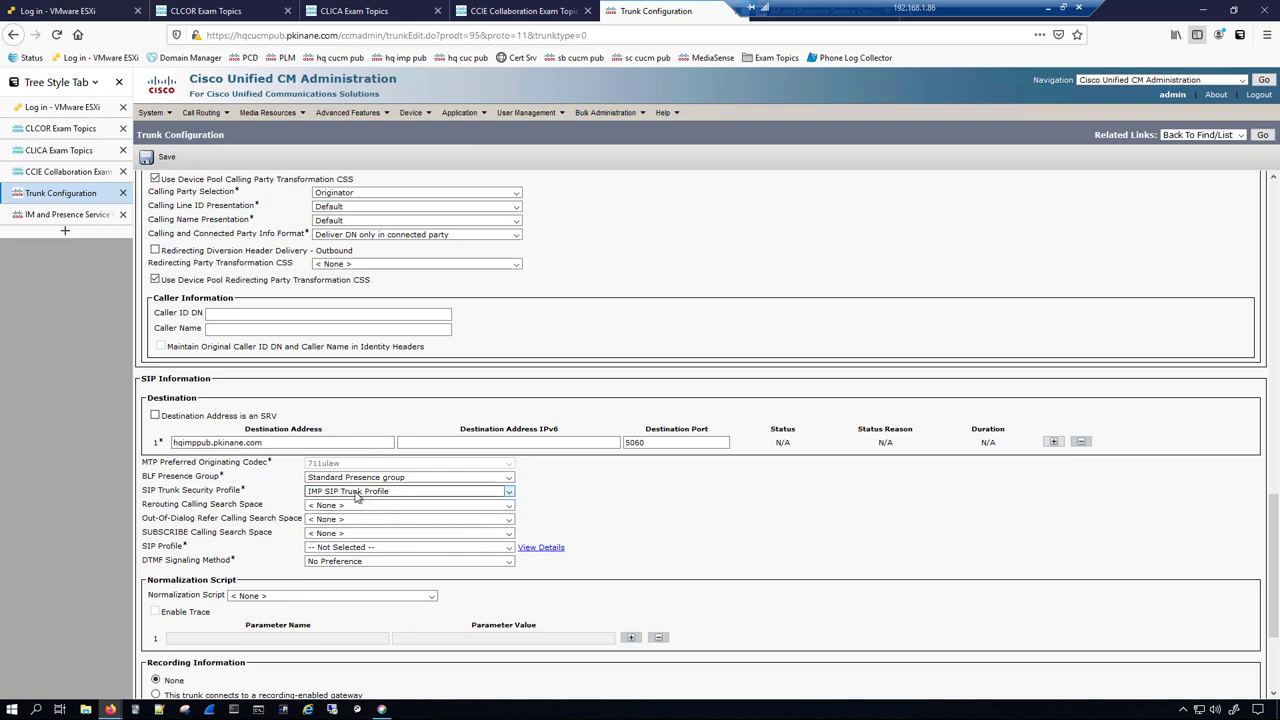
key(Tab)
key(Tab)
key(Tab)
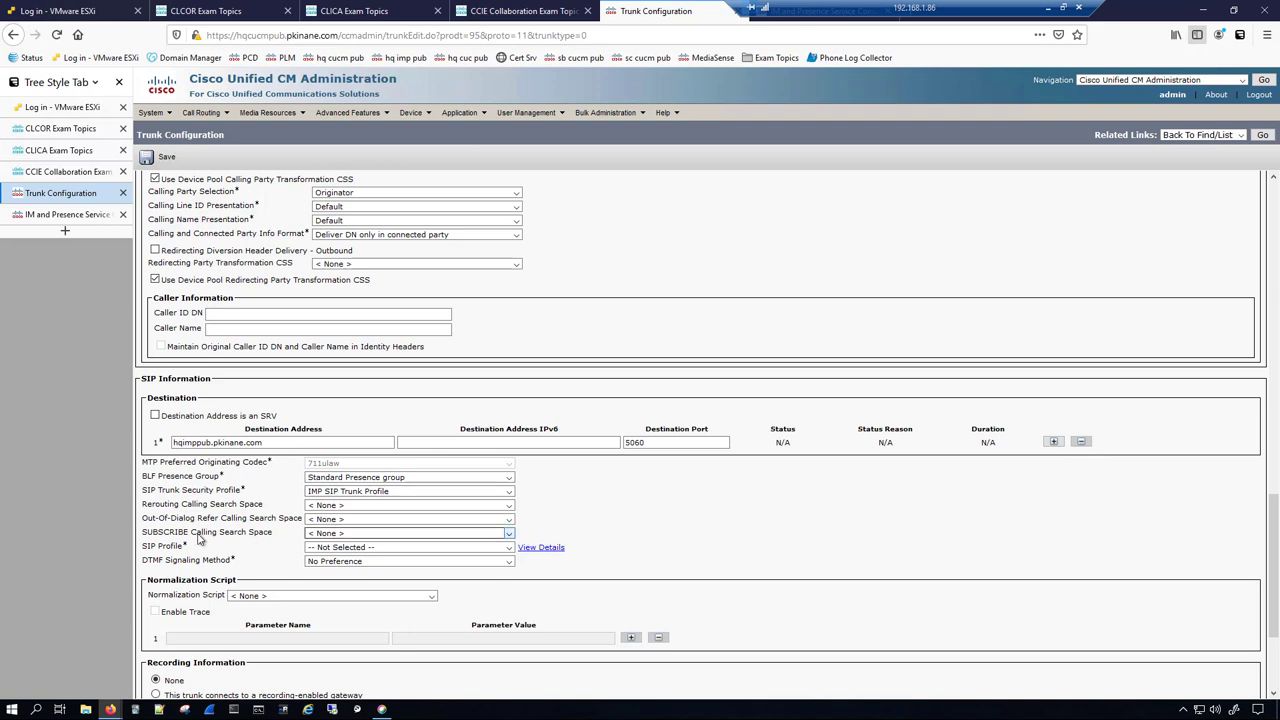
click(344, 548)
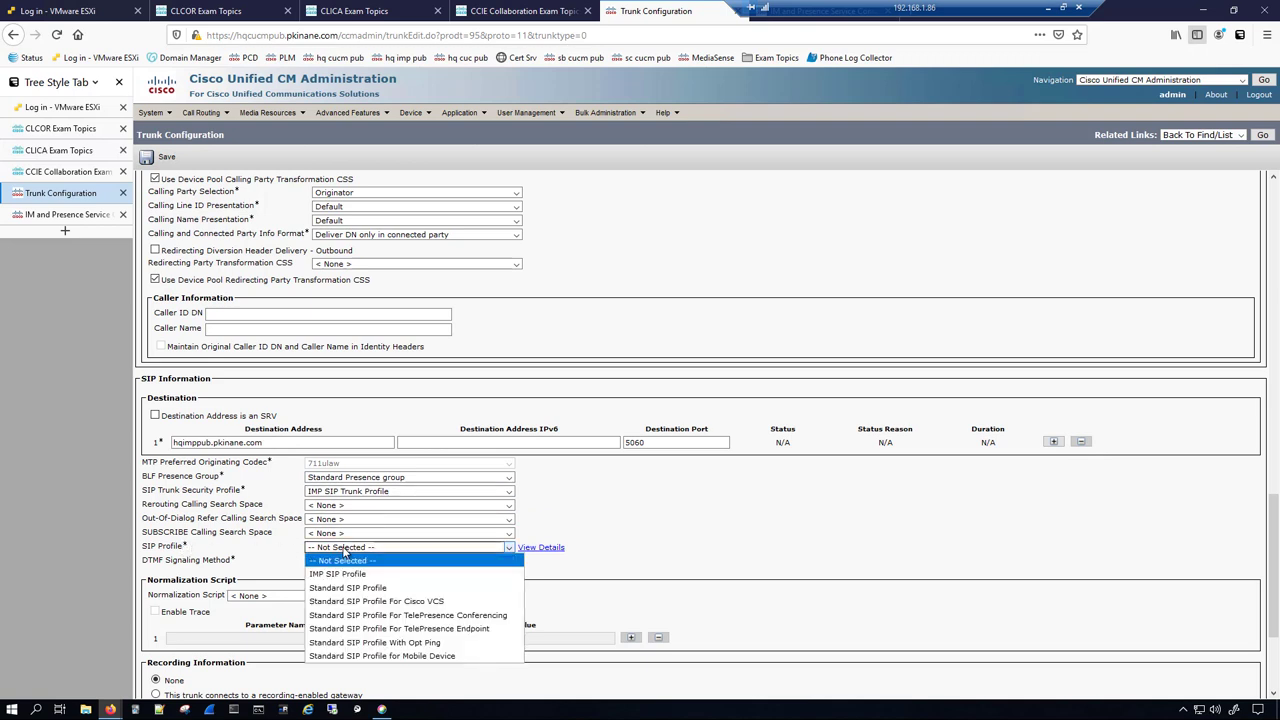
click(355, 575)
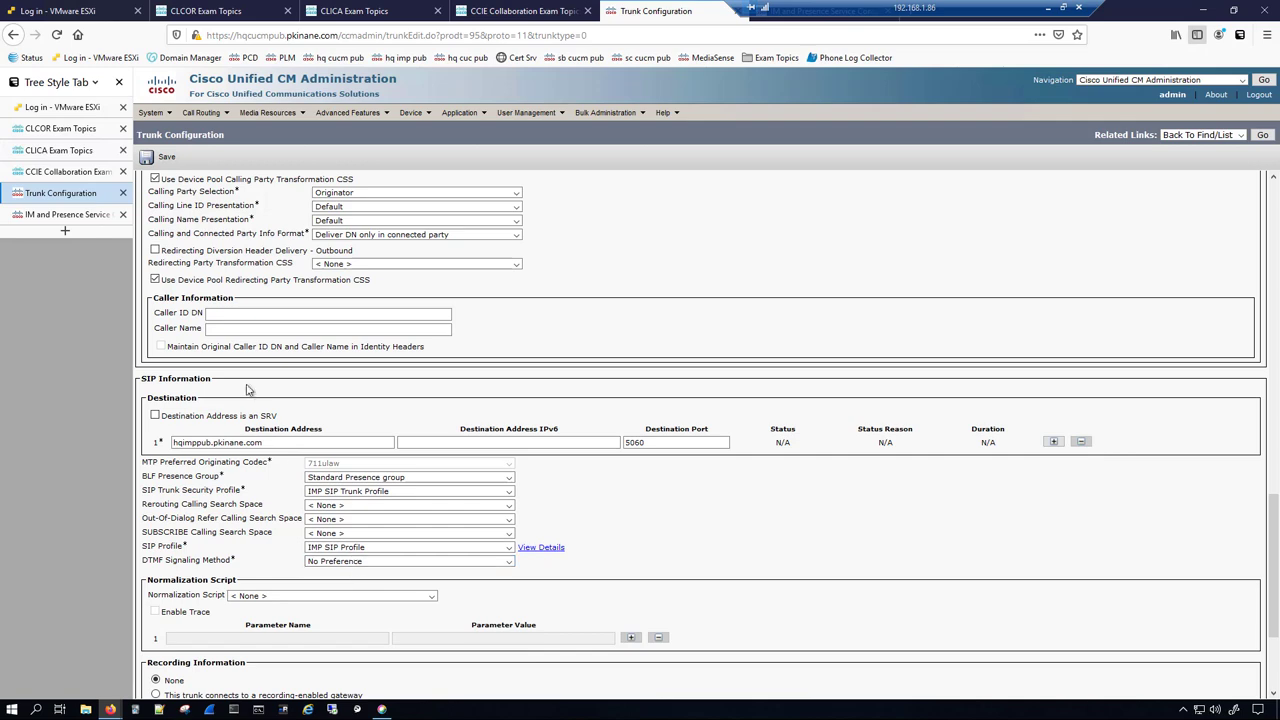
- Save the trunk configuration and reset IMP_SIP_TRUNK
click(162, 157)
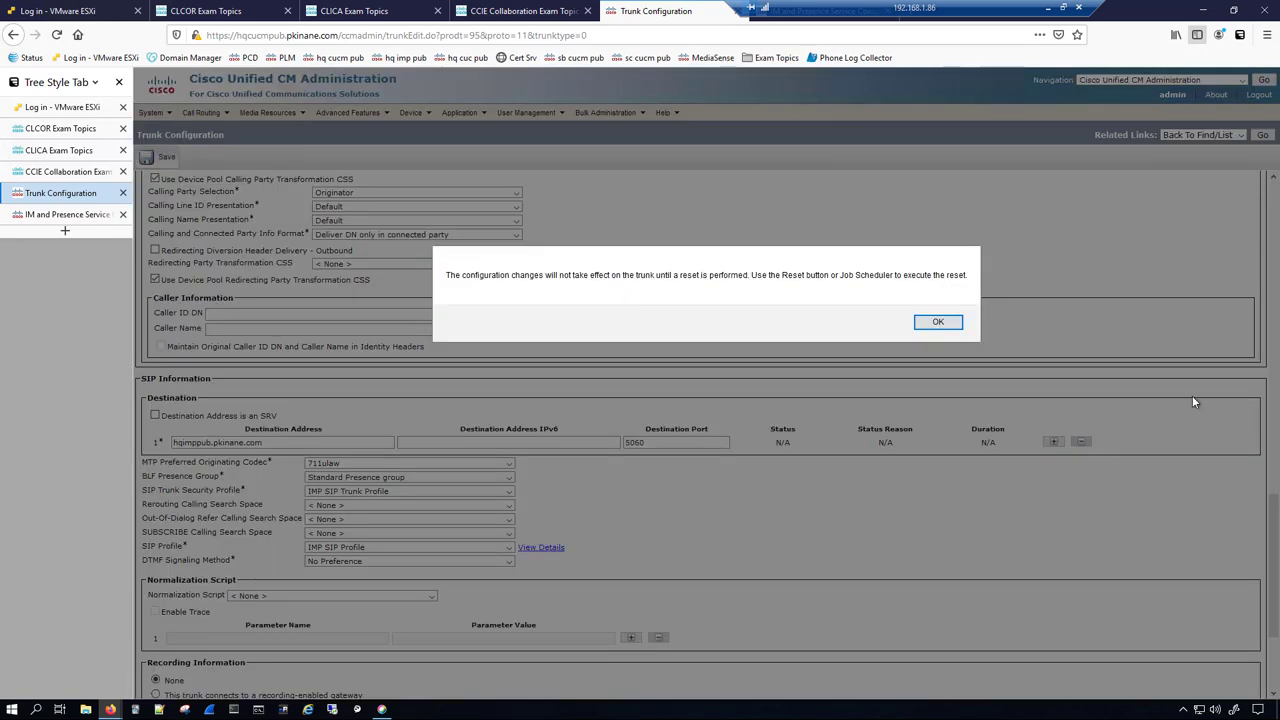
click(938, 321)
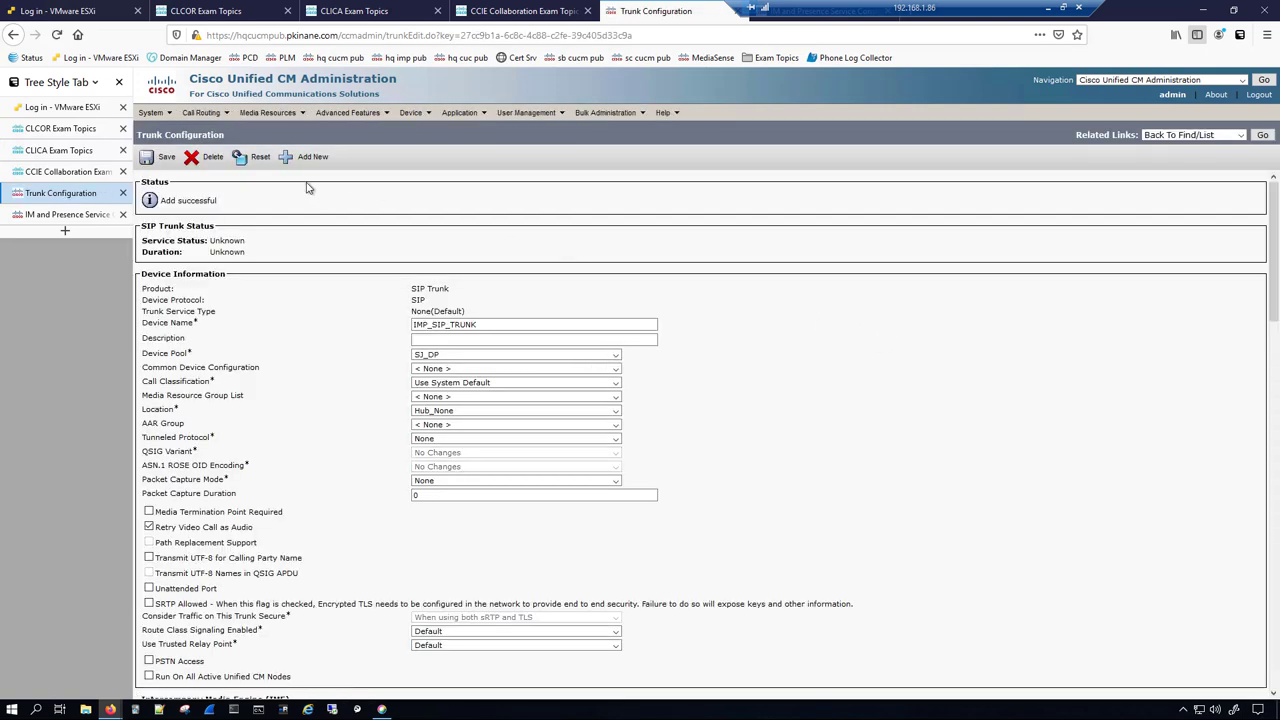
click(258, 157)
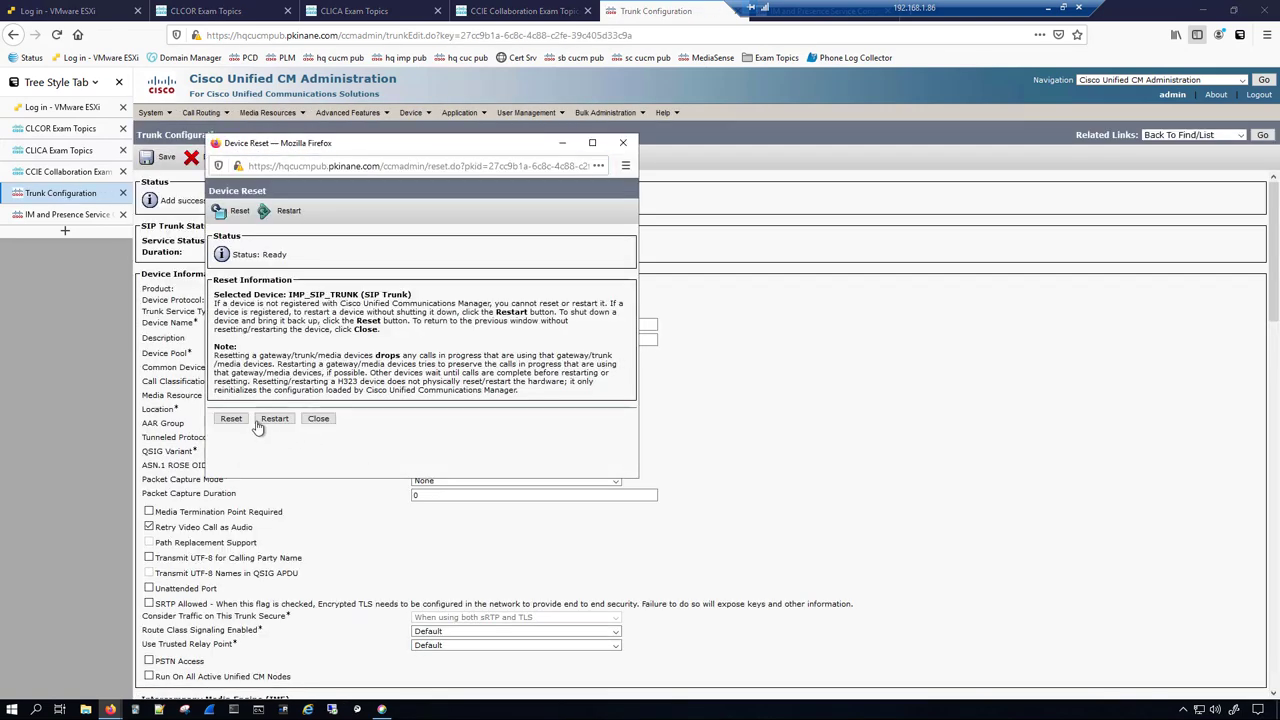
click(229, 421)
click(318, 419)
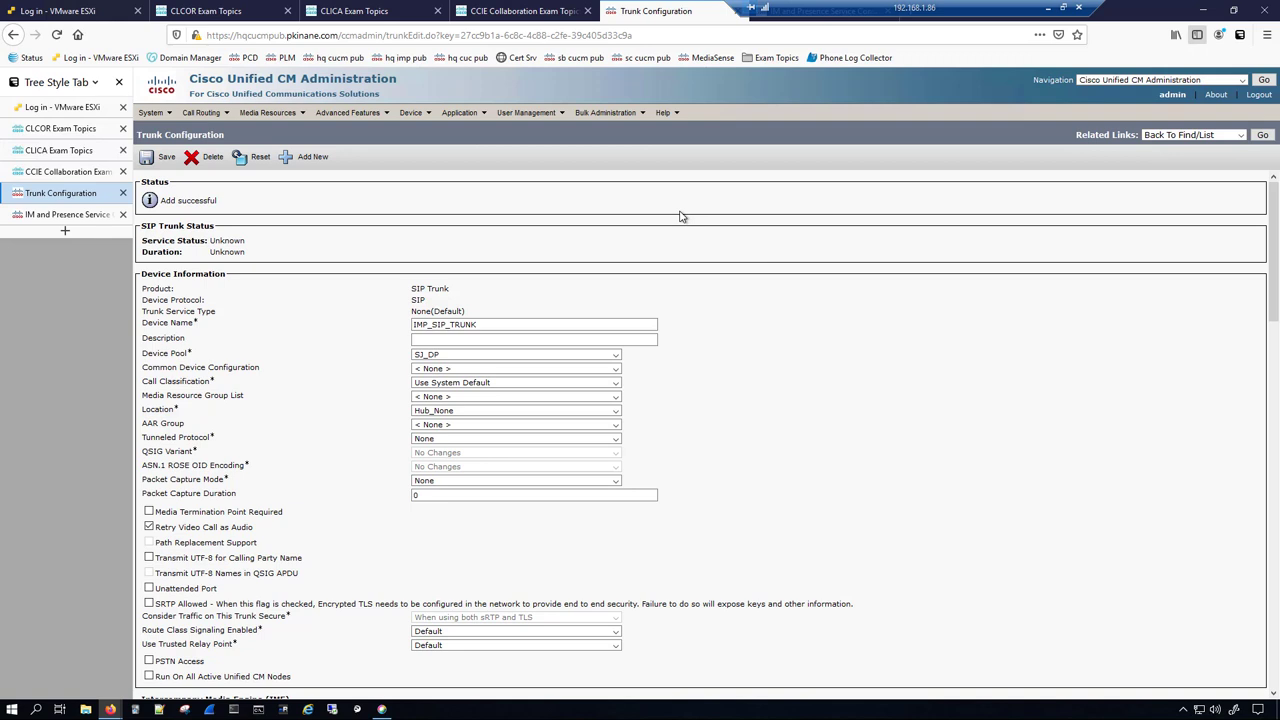
- List the existing UC services from the user settings, start adding one and review the available UC service types
mouse_move(538, 116)
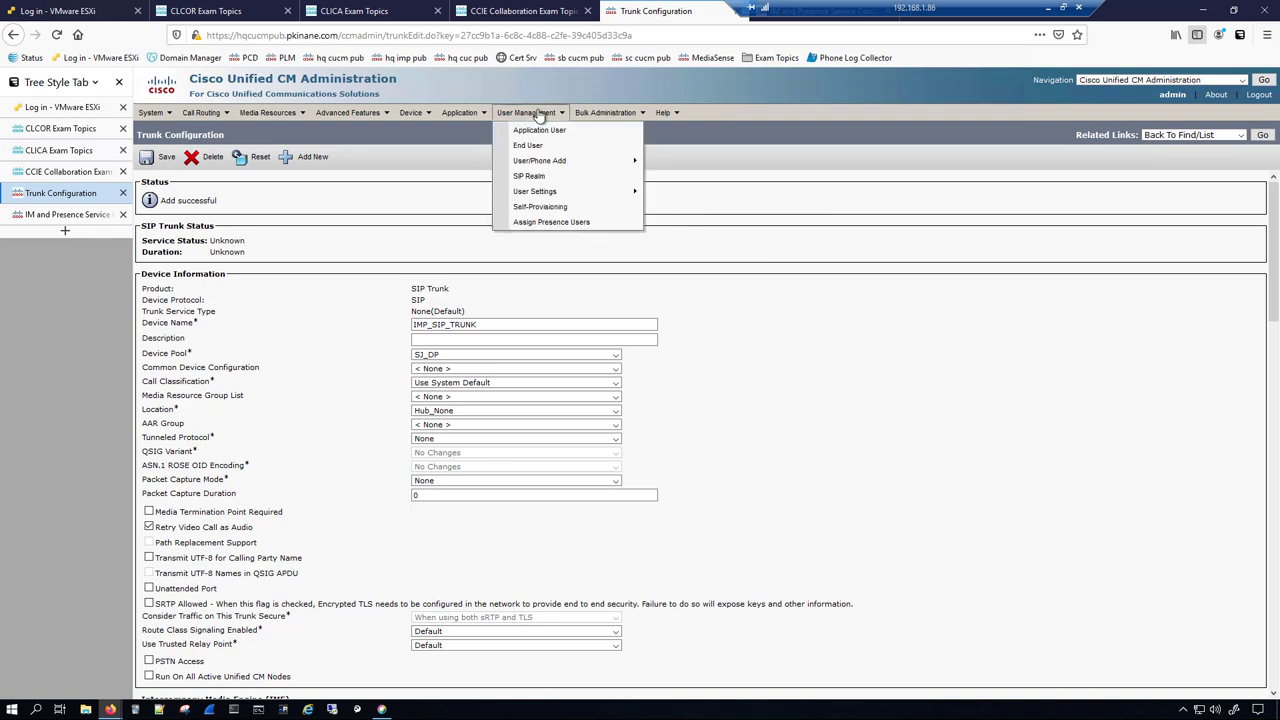
mouse_move(562, 196)
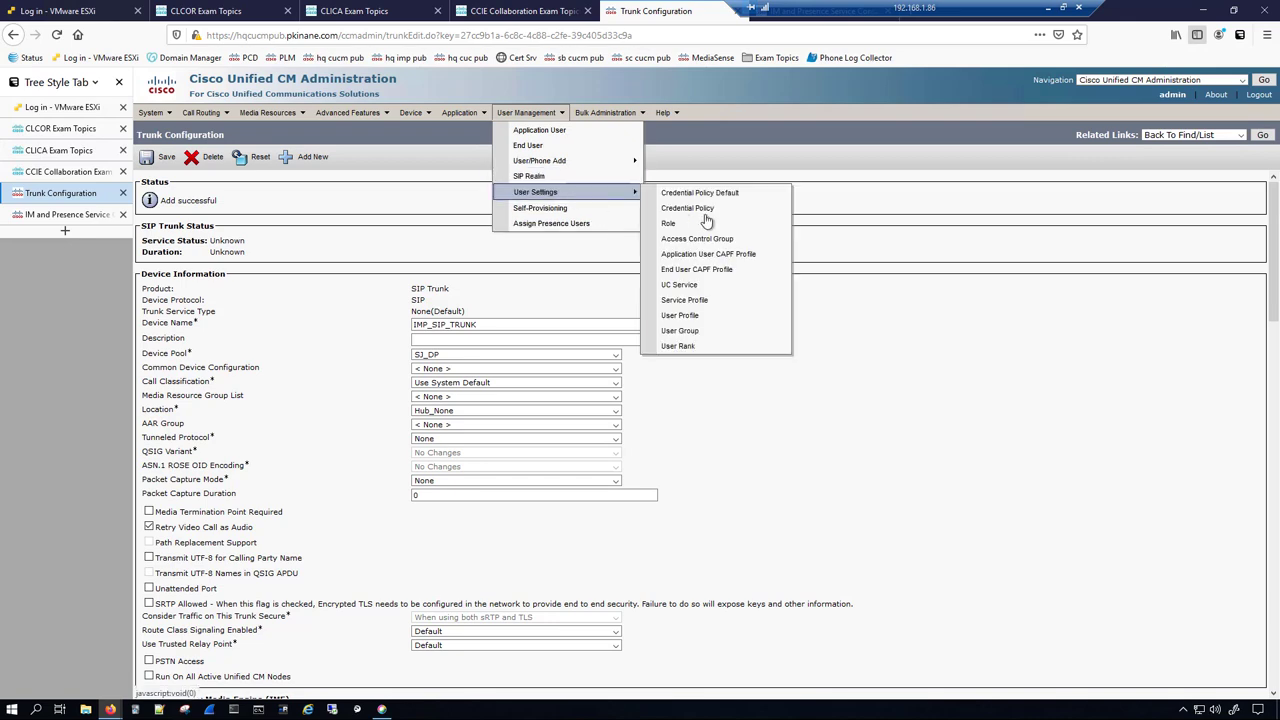
click(690, 286)
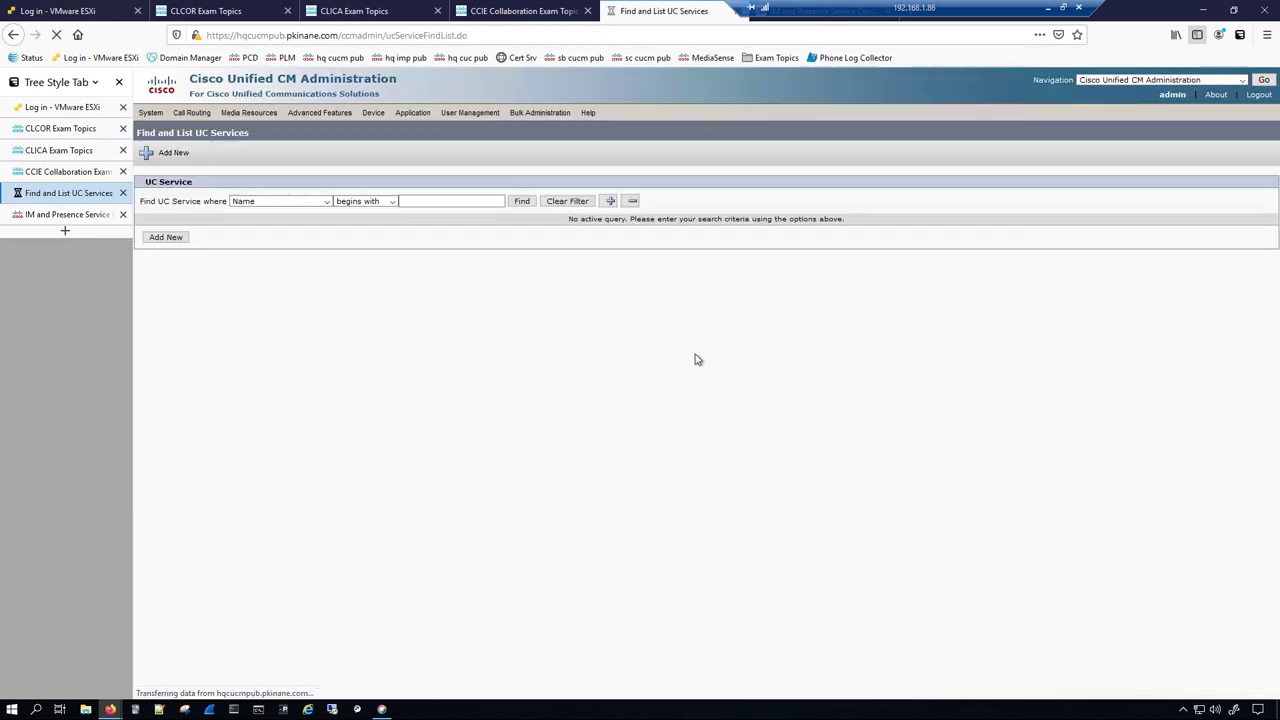
click(521, 203)
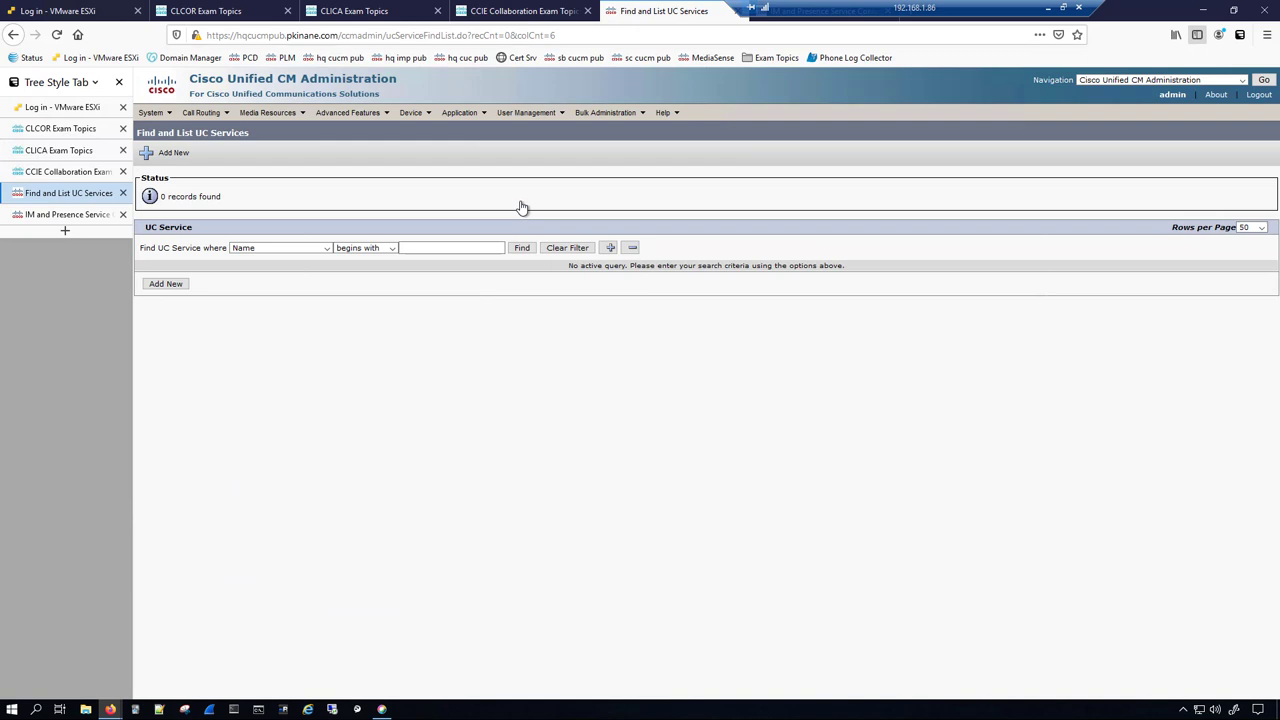
click(170, 285)
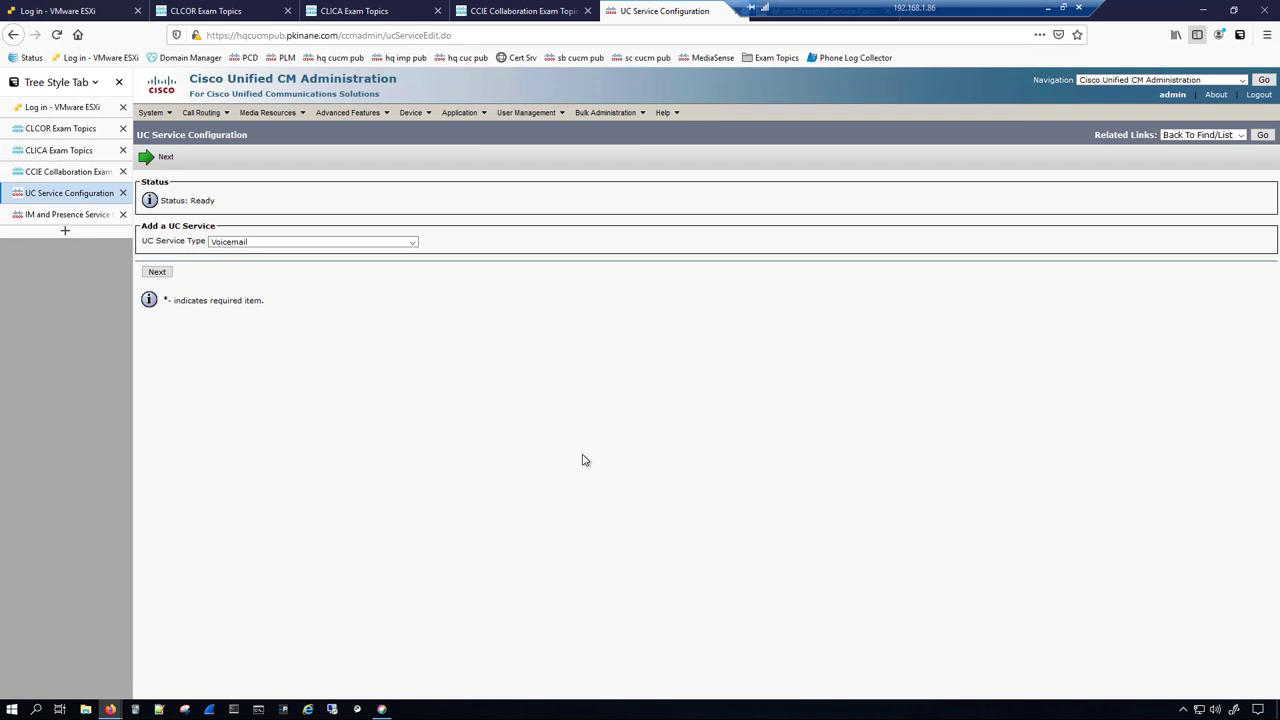
click(258, 242)
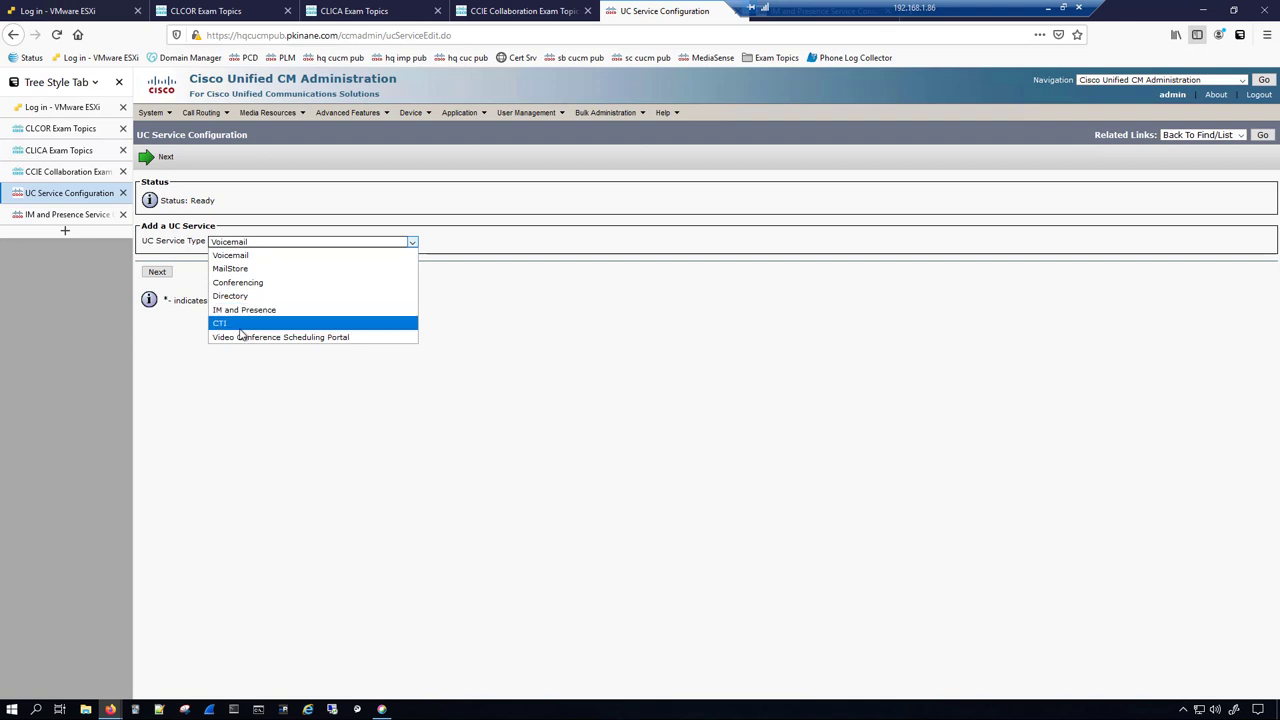
click(720, 328)
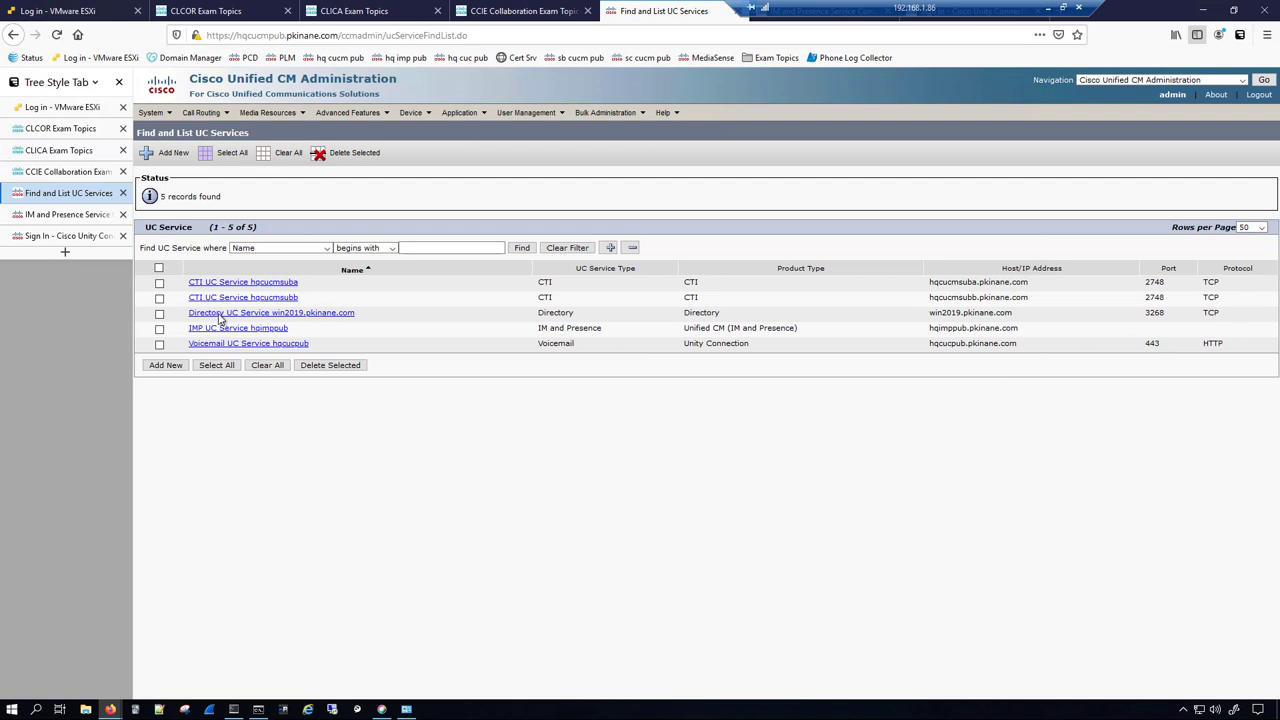
- Review the configurations of the hqucmsuba and hqucmsubb CTI services and the win2019.pkinane.com directory service, returning to the list
double_click(1152, 313)
click(248, 283)
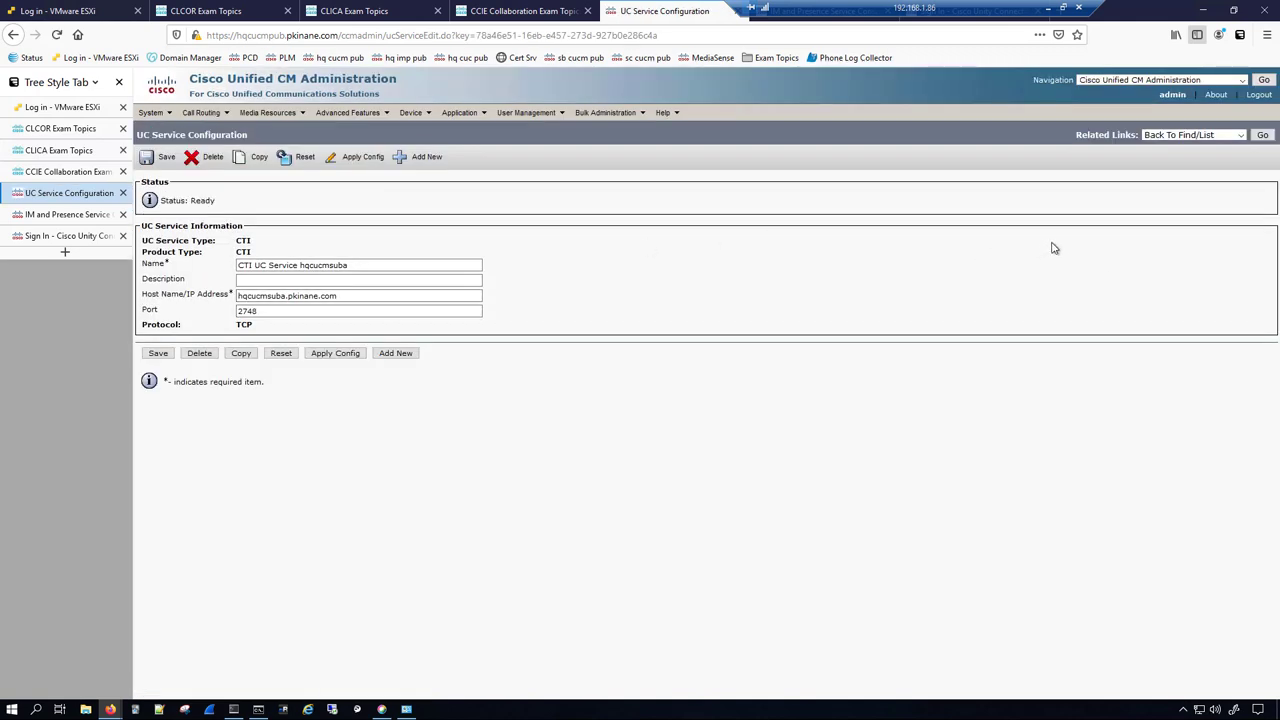
click(1262, 136)
click(243, 297)
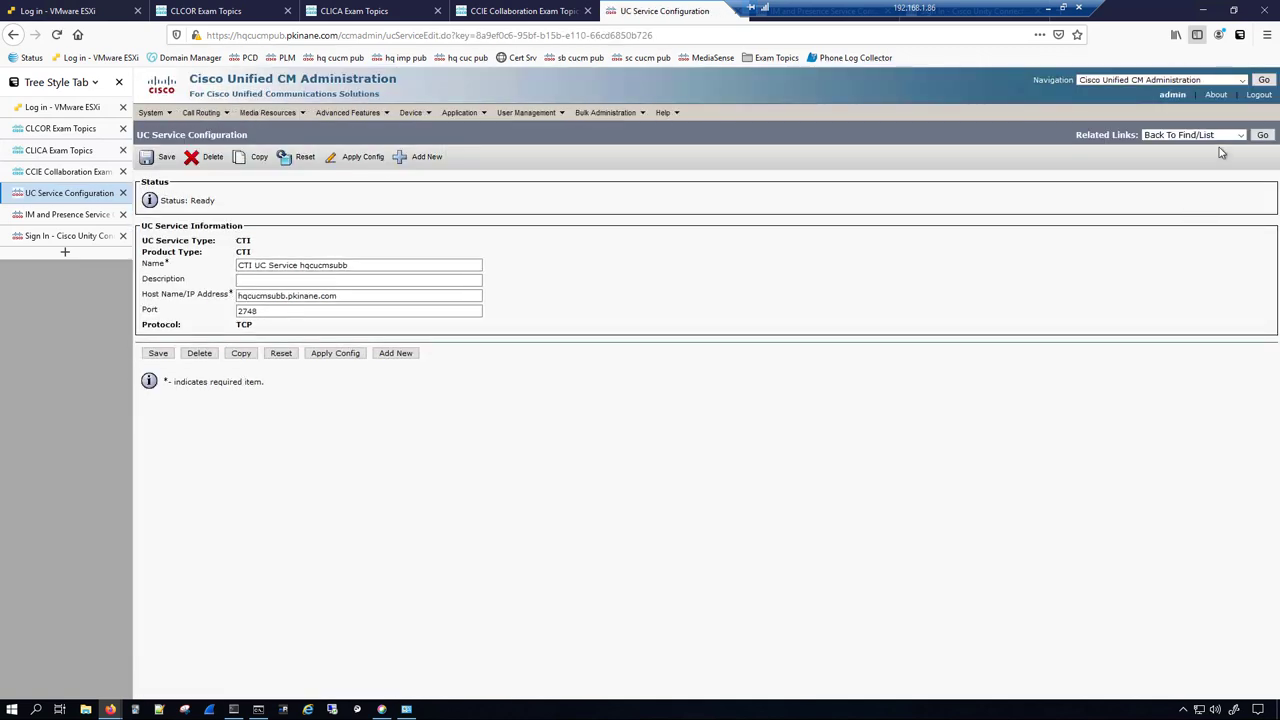
click(1262, 137)
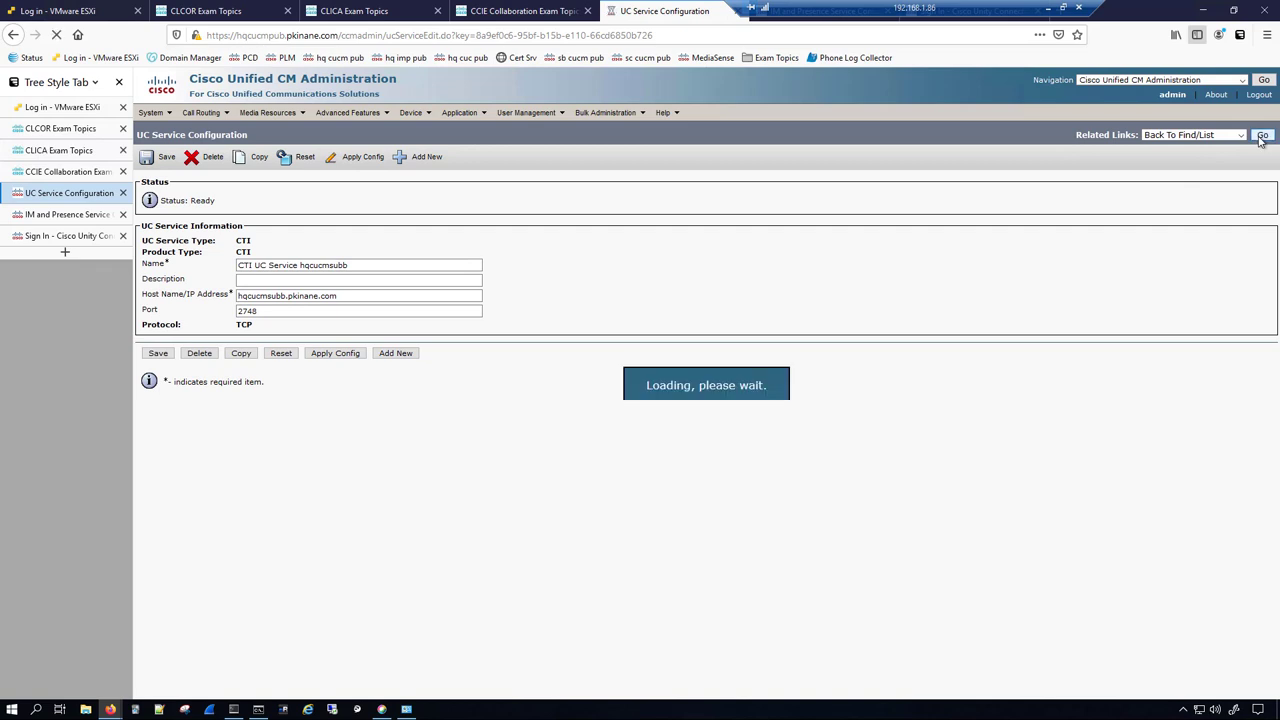
click(229, 313)
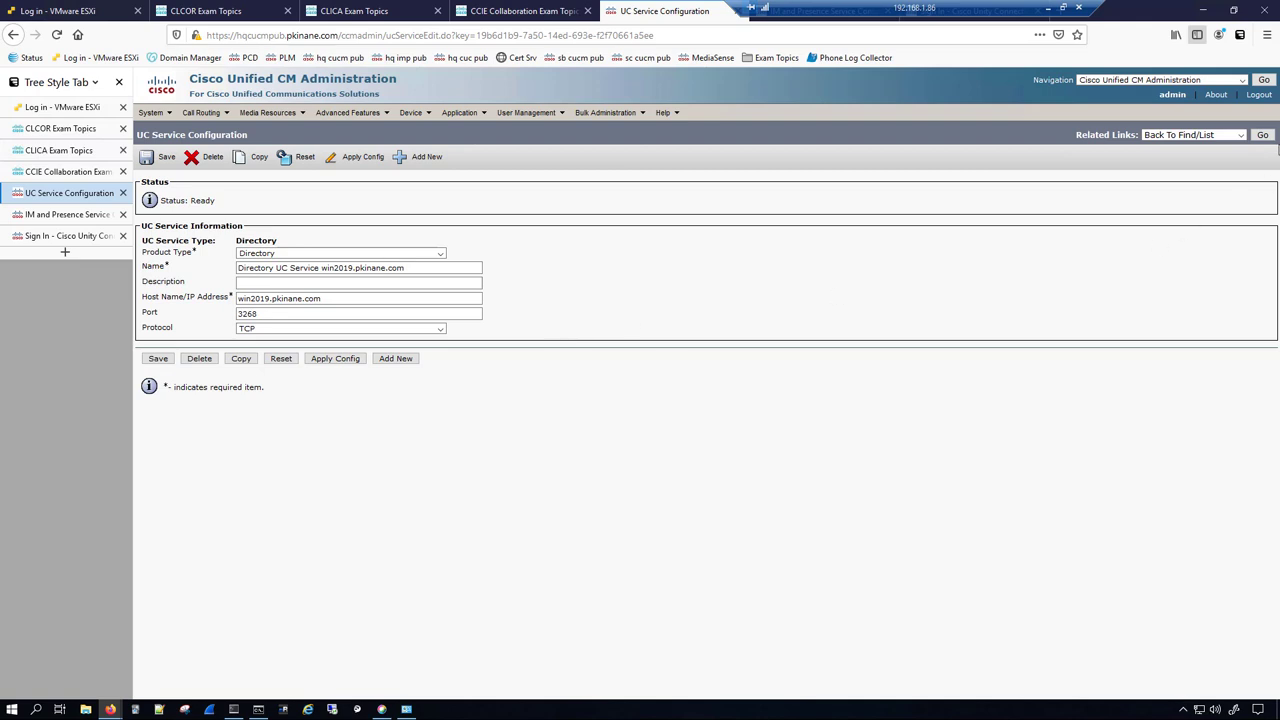
click(1262, 134)
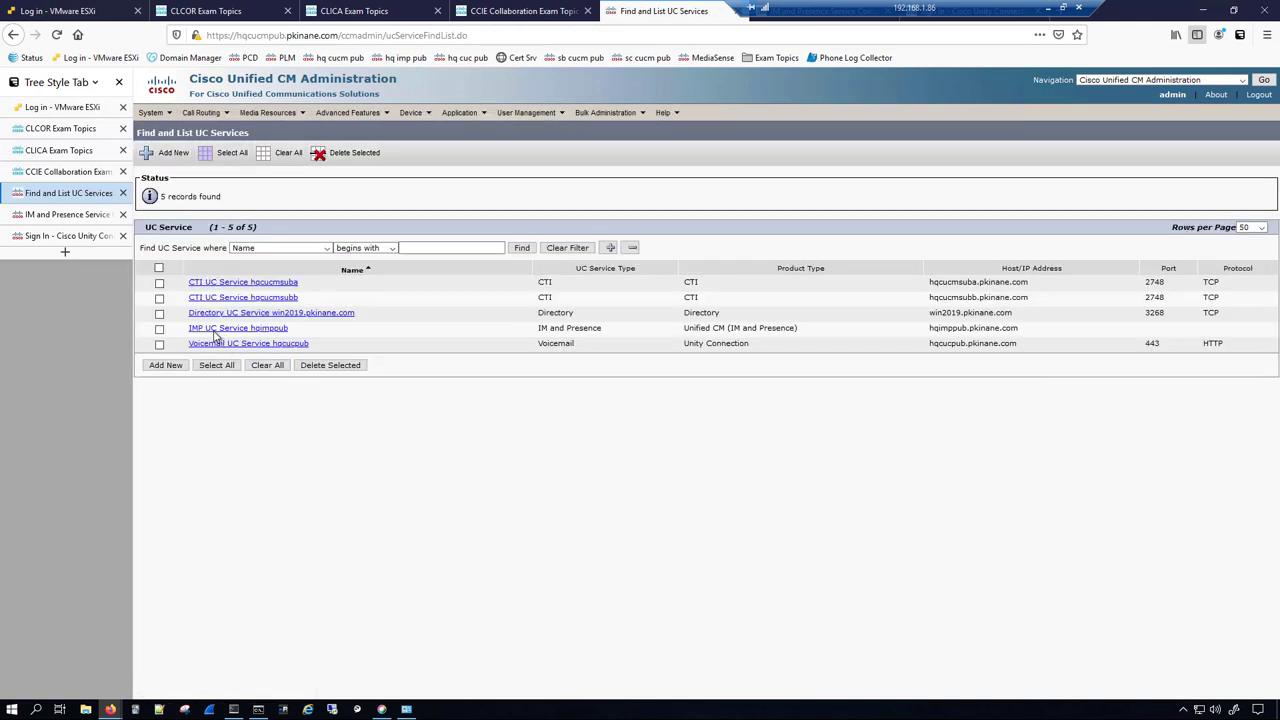
- Review the configurations of the hqimppub IM and Presence service and the hqcucpub voicemail service
click(212, 332)
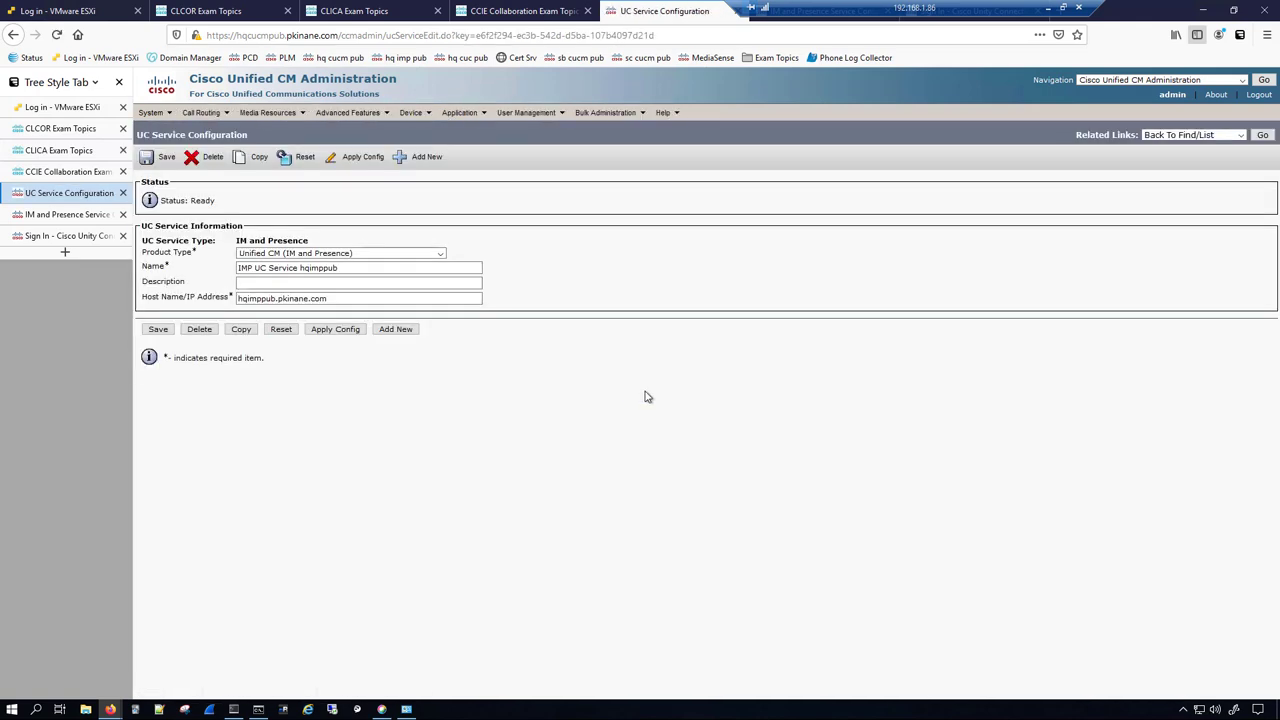
click(1262, 134)
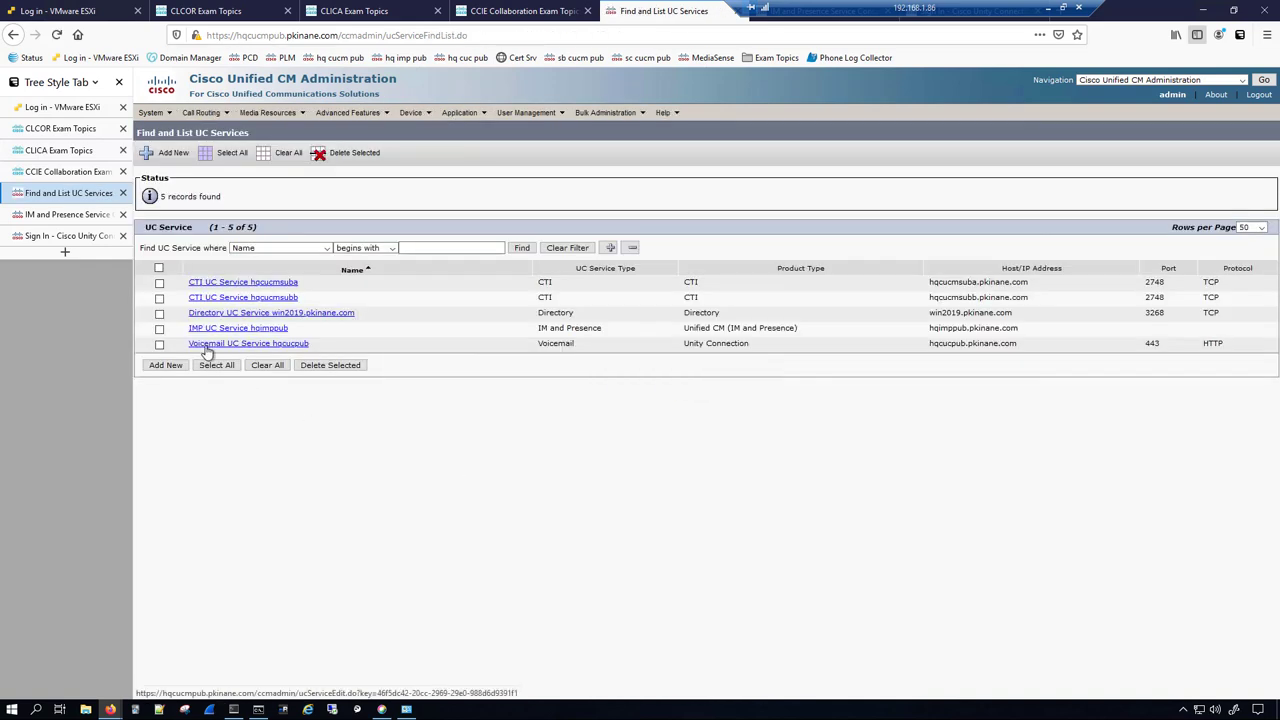
click(206, 344)
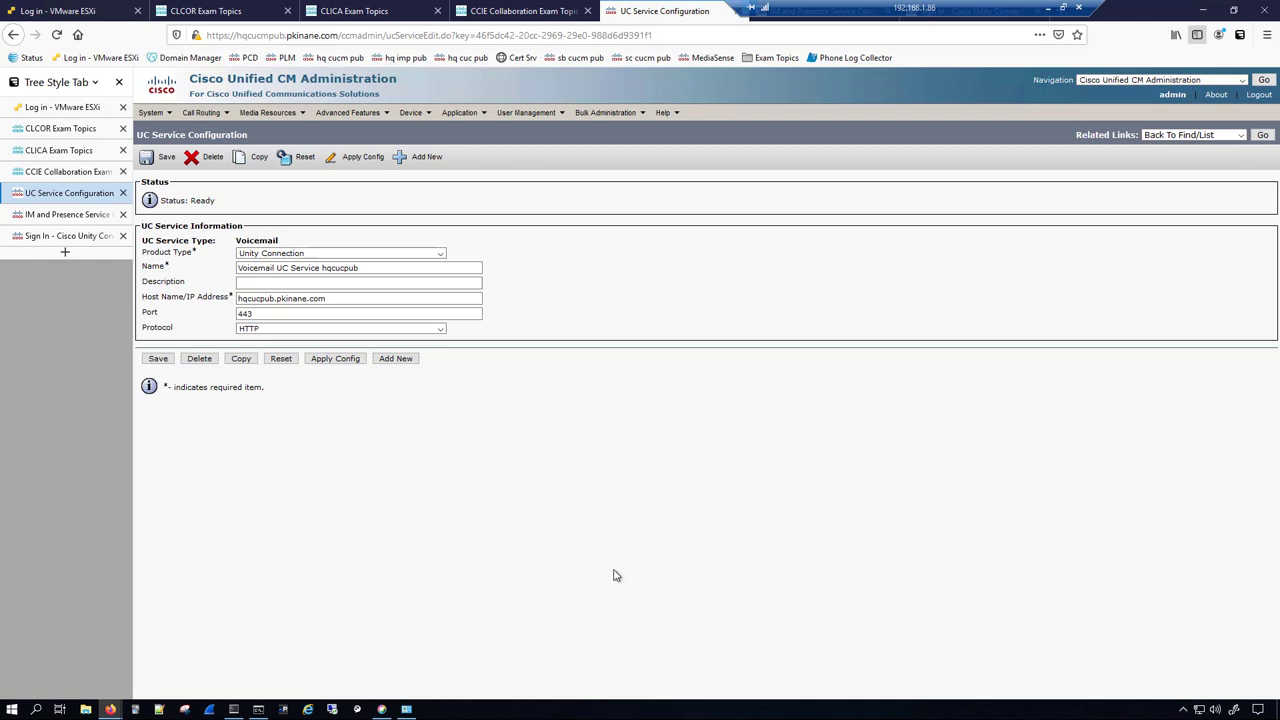
- Add a new service profile named UC SERVICE PROVILE and make it the system's default service profile
mouse_move(540, 113)
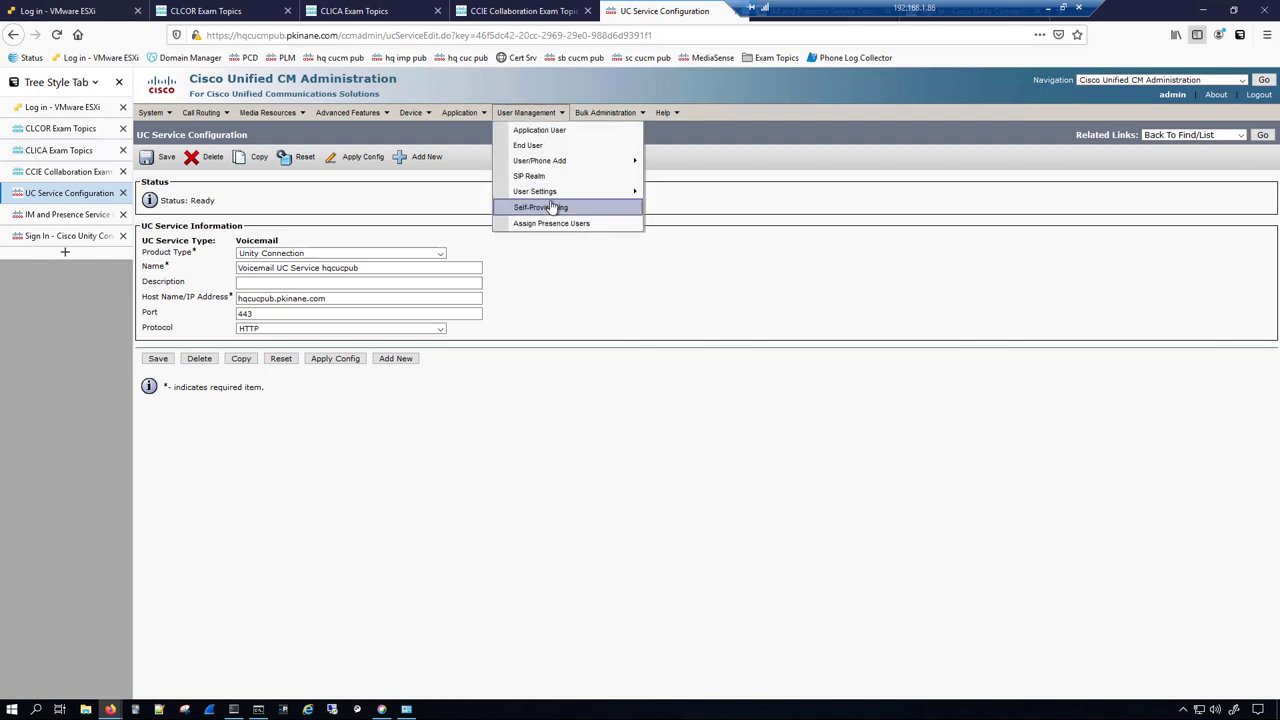
mouse_move(555, 193)
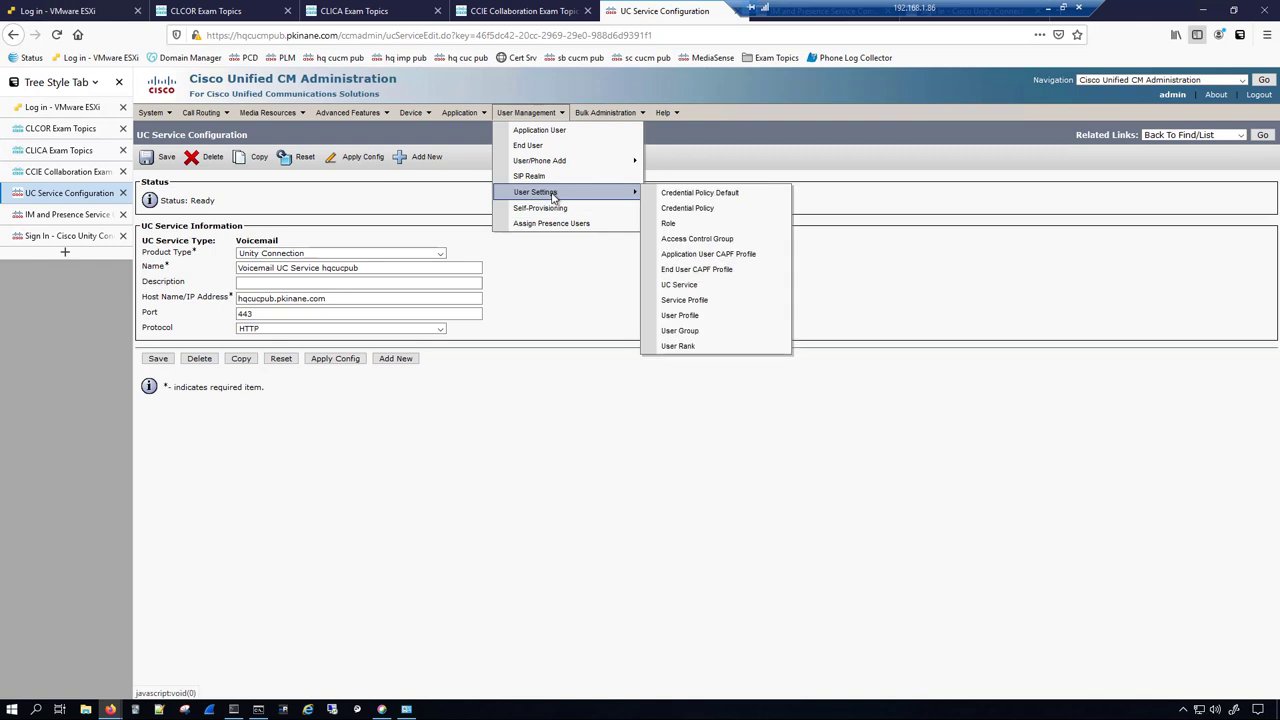
click(693, 304)
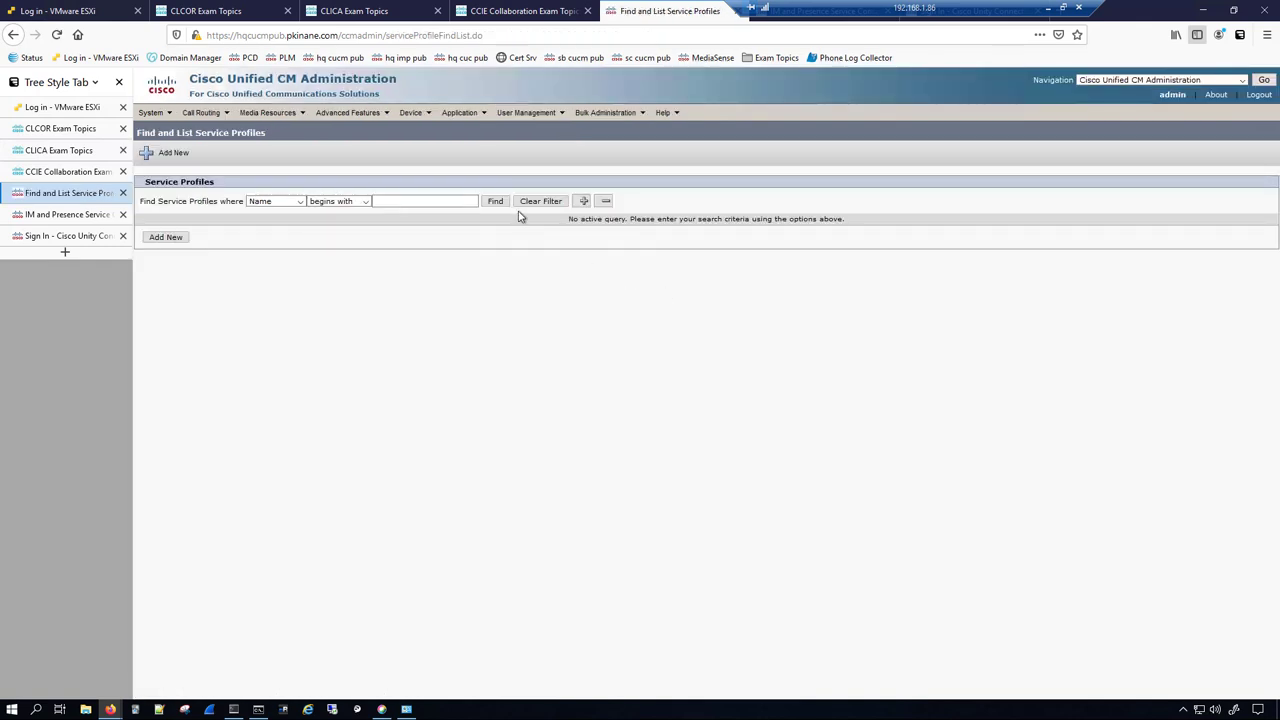
click(500, 203)
click(170, 285)
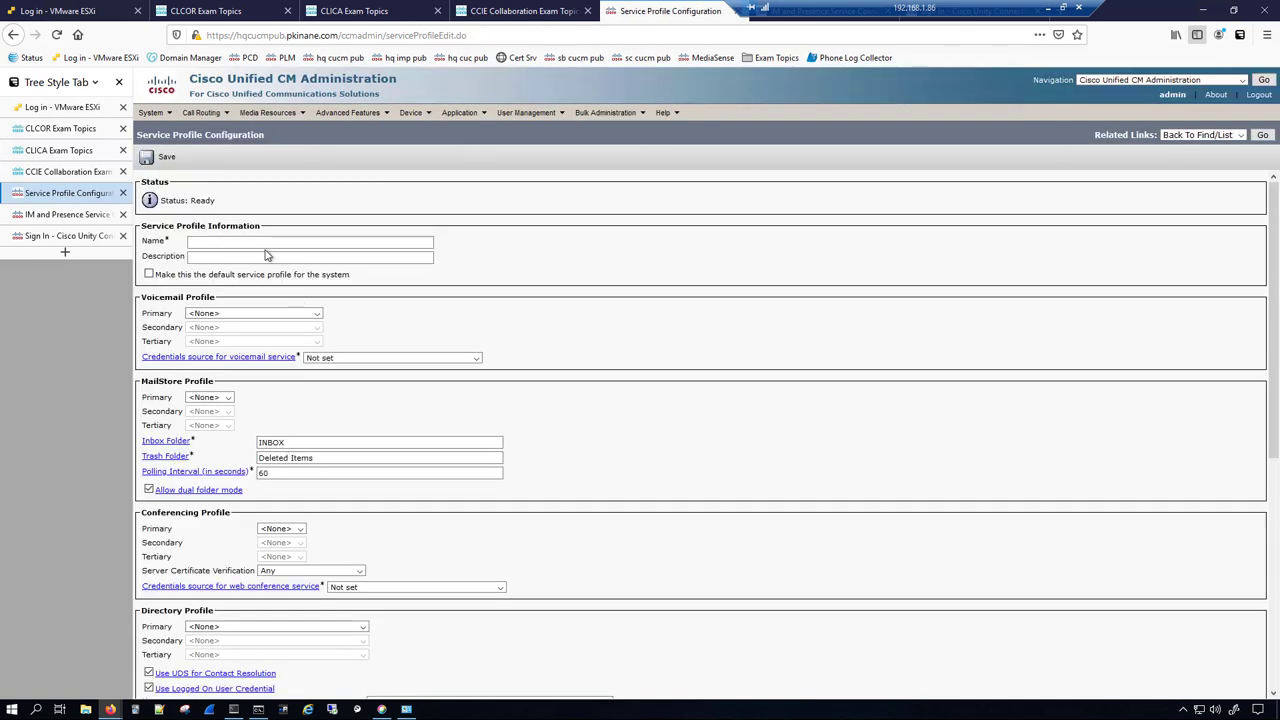
click(262, 243)
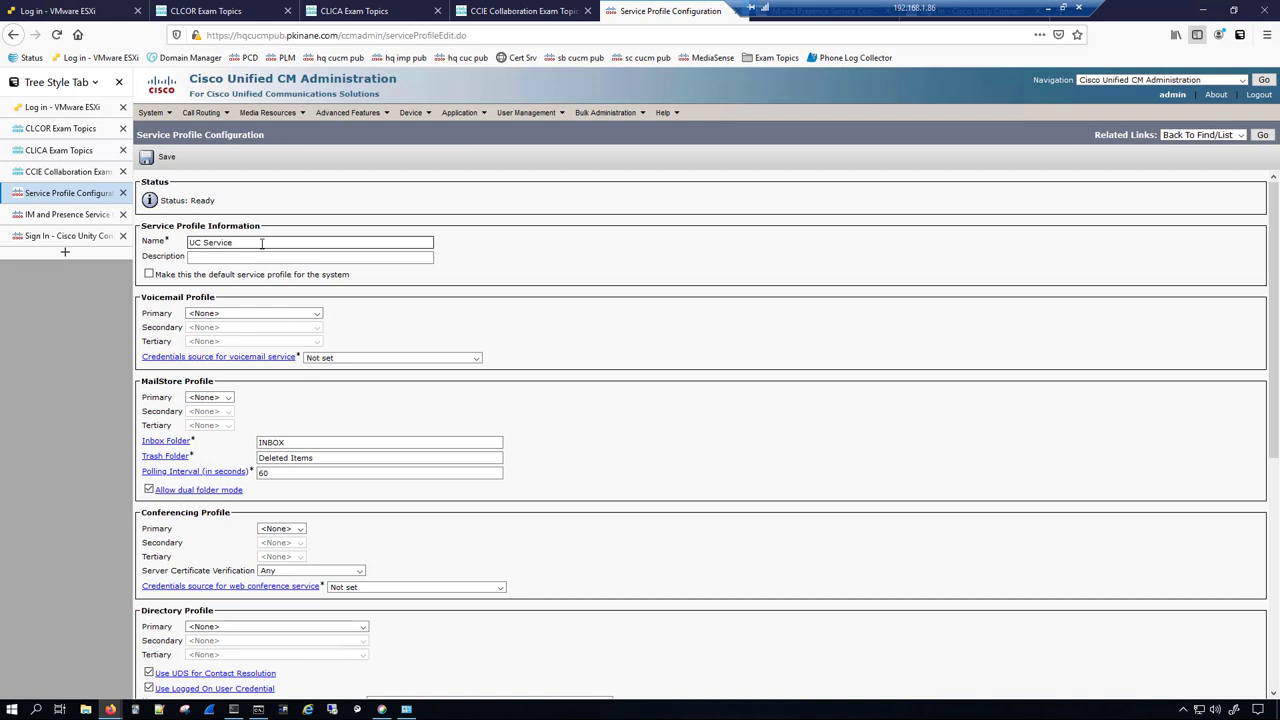
text(UC SER)
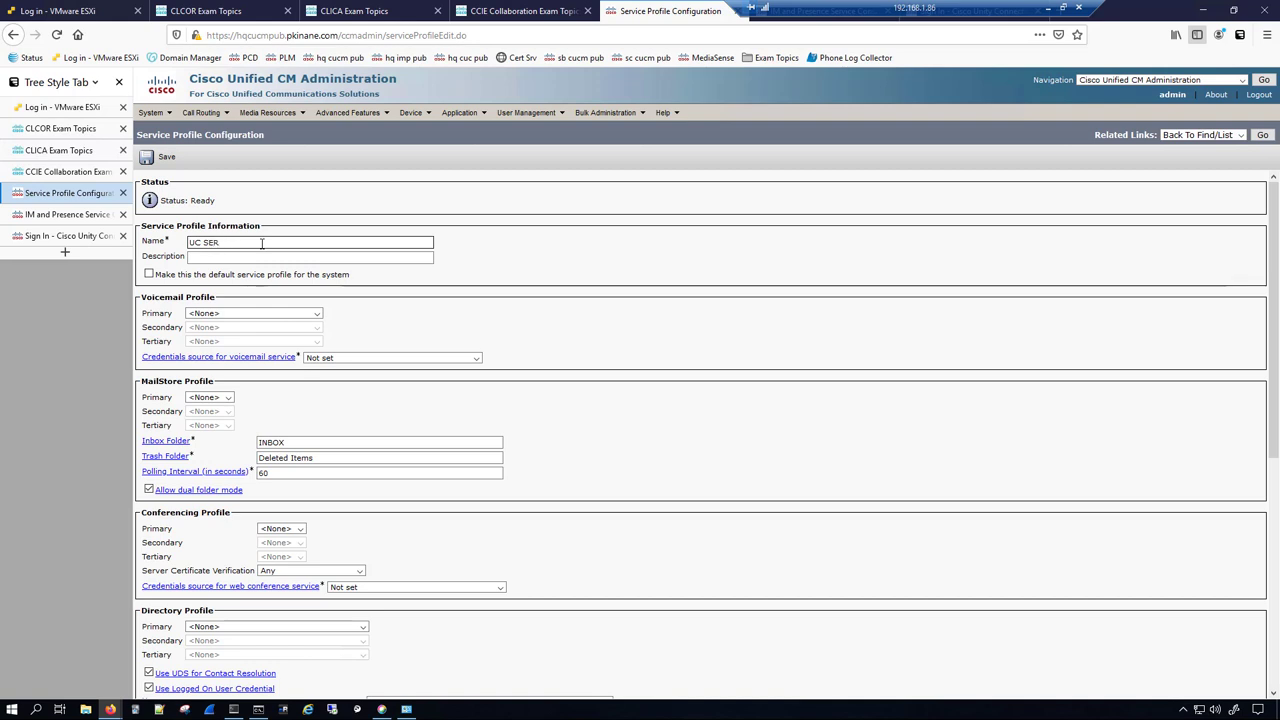
text(VICE PROFILE)
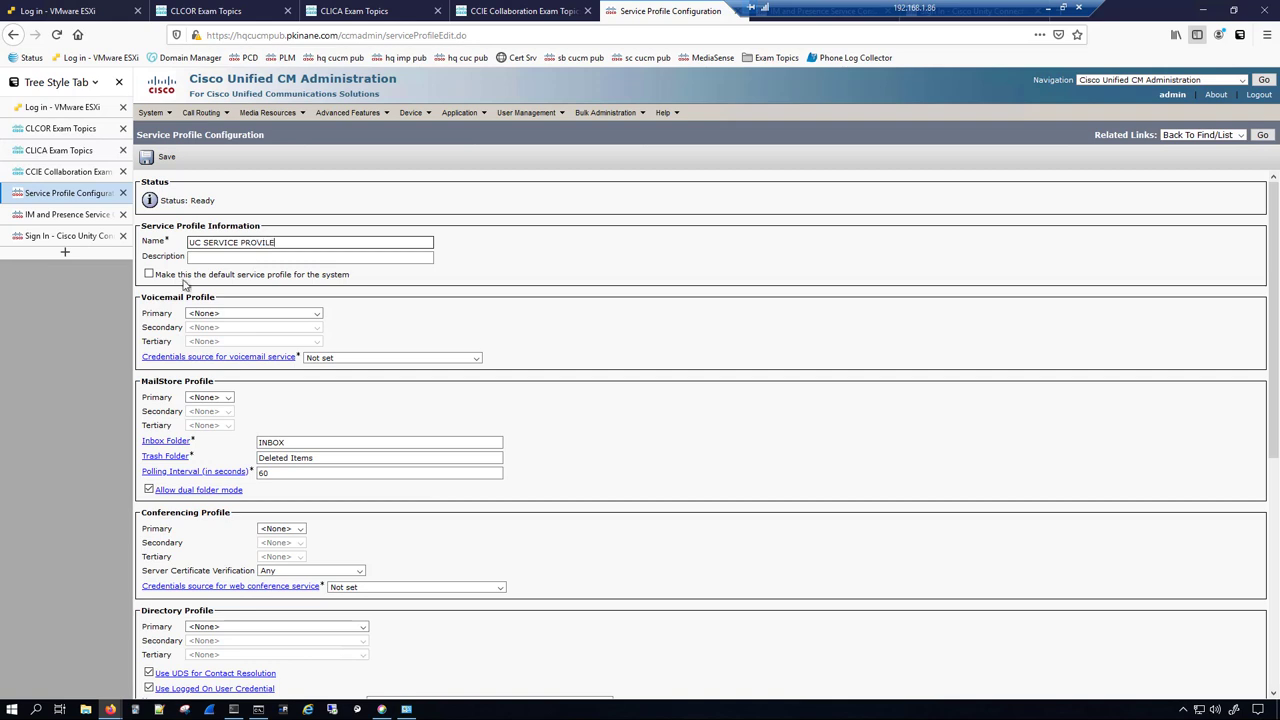
click(148, 274)
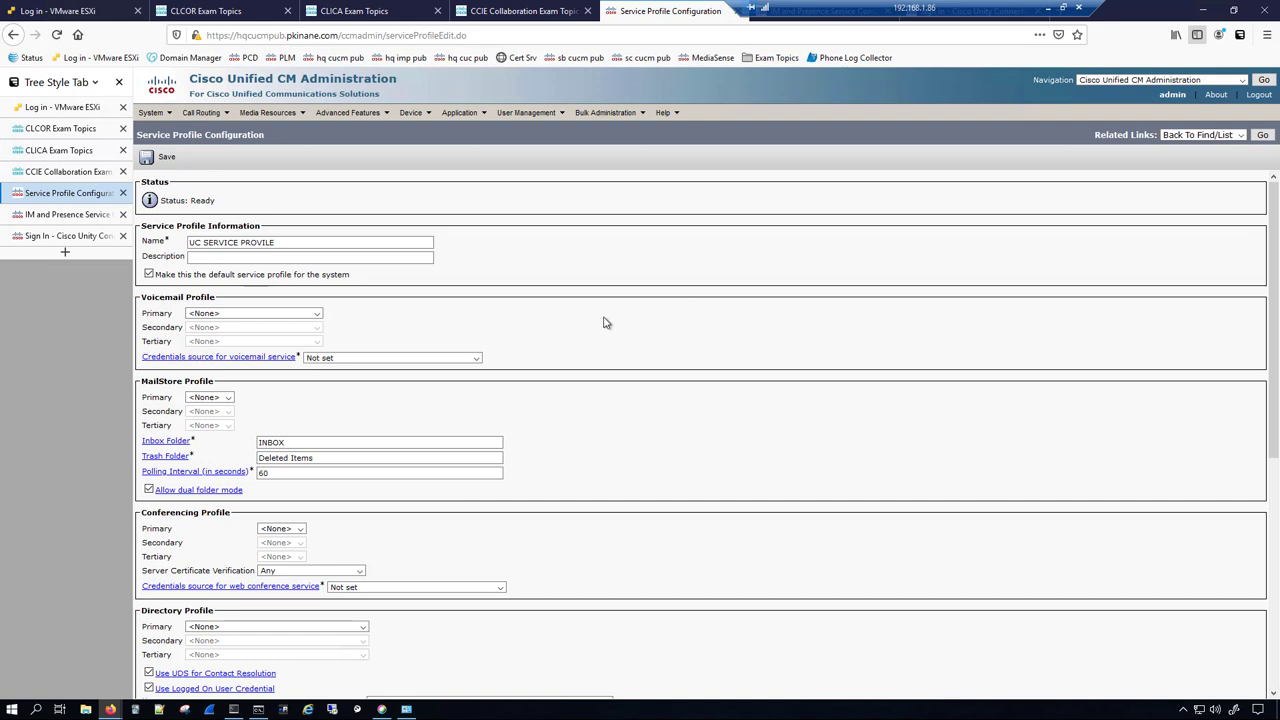
- Set the primary voicemail service to Voicemail UC Service hqcucpub and its credentials source to Unified CM - IM and Presence
click(210, 314)
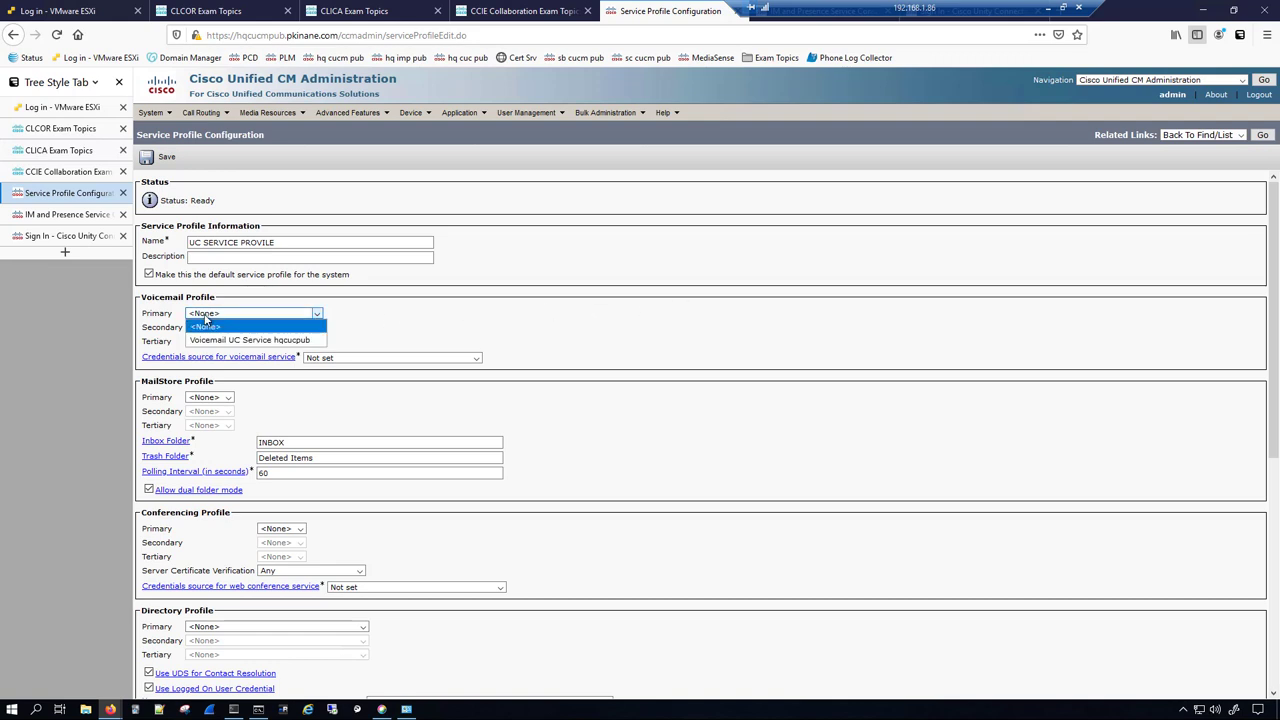
click(216, 342)
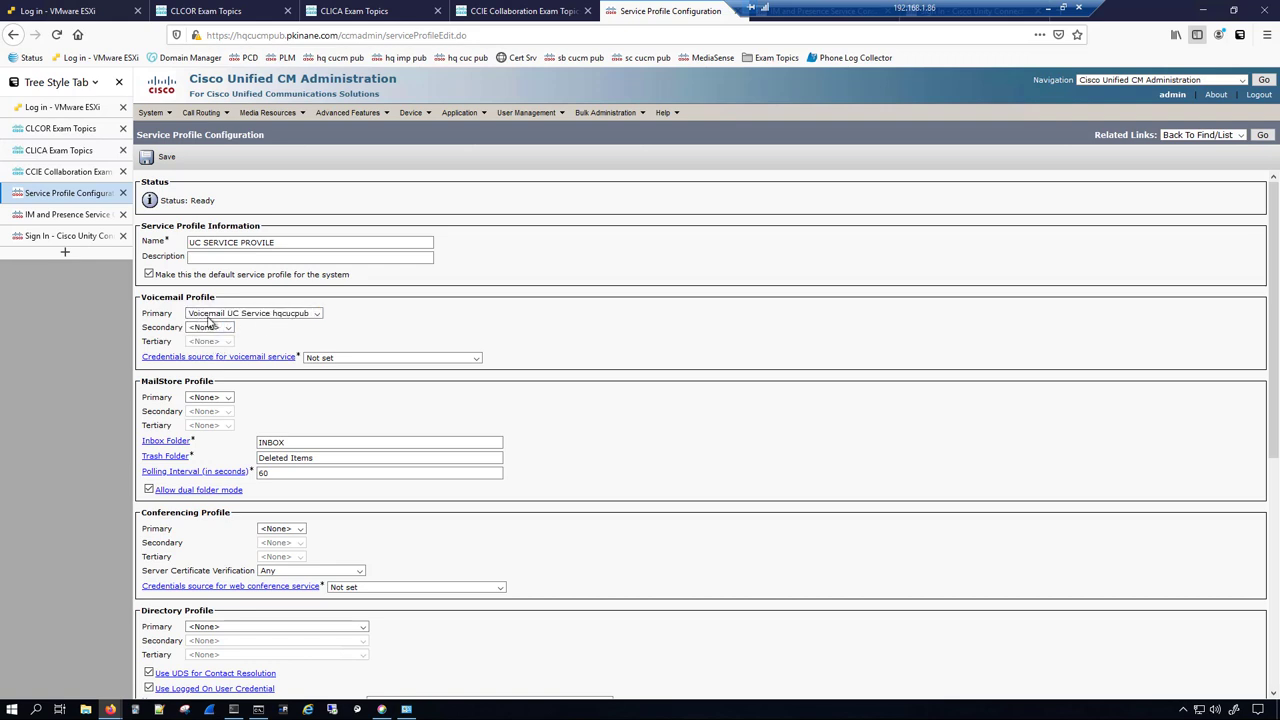
click(322, 359)
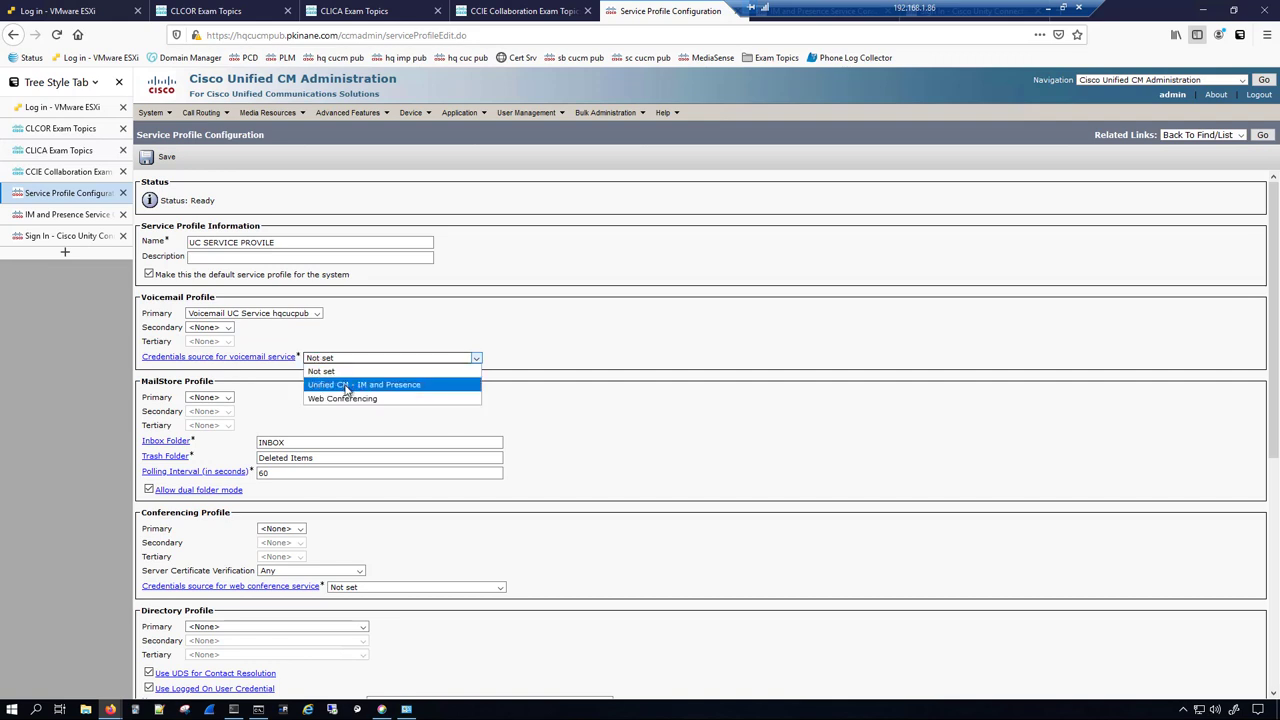
click(318, 390)
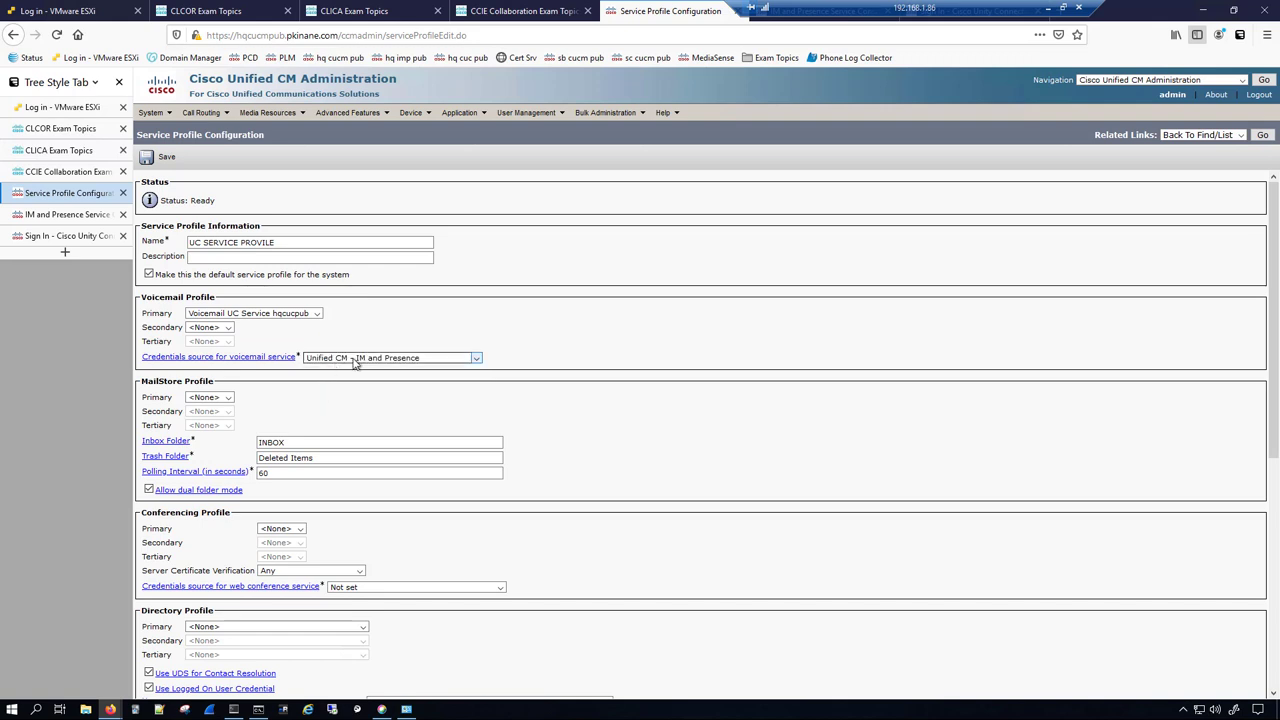
click(354, 363)
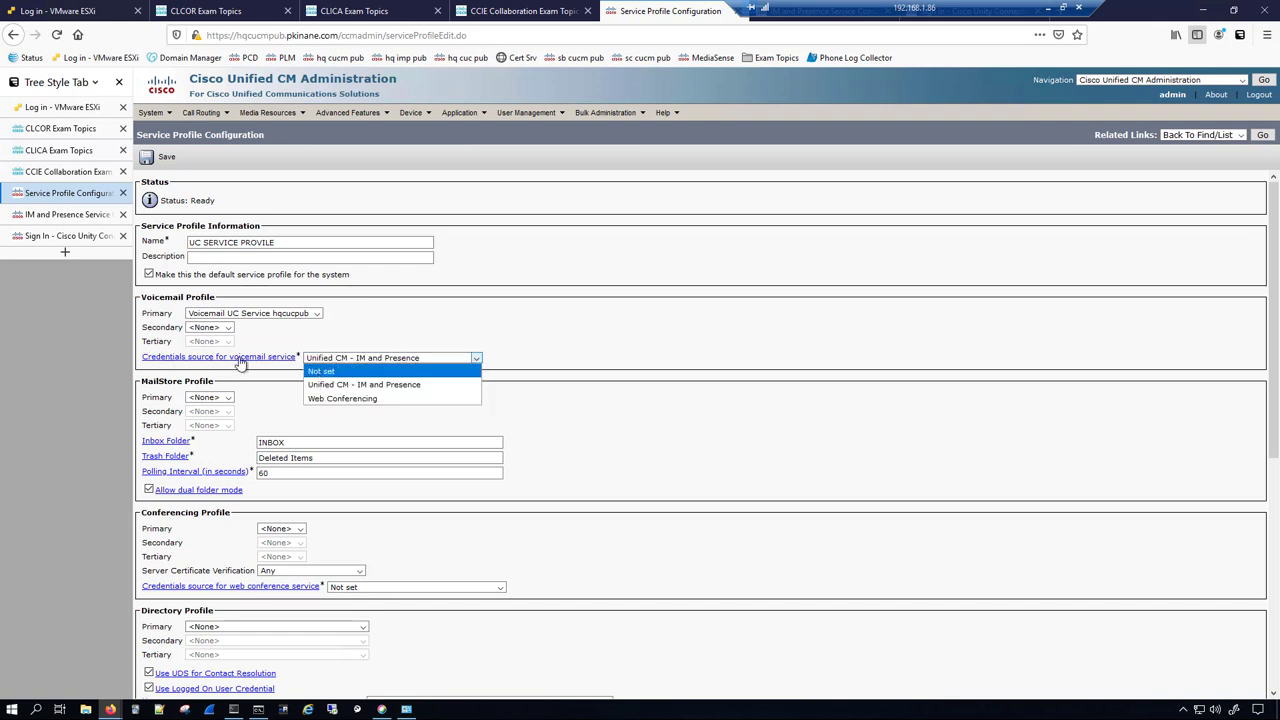
click(338, 371)
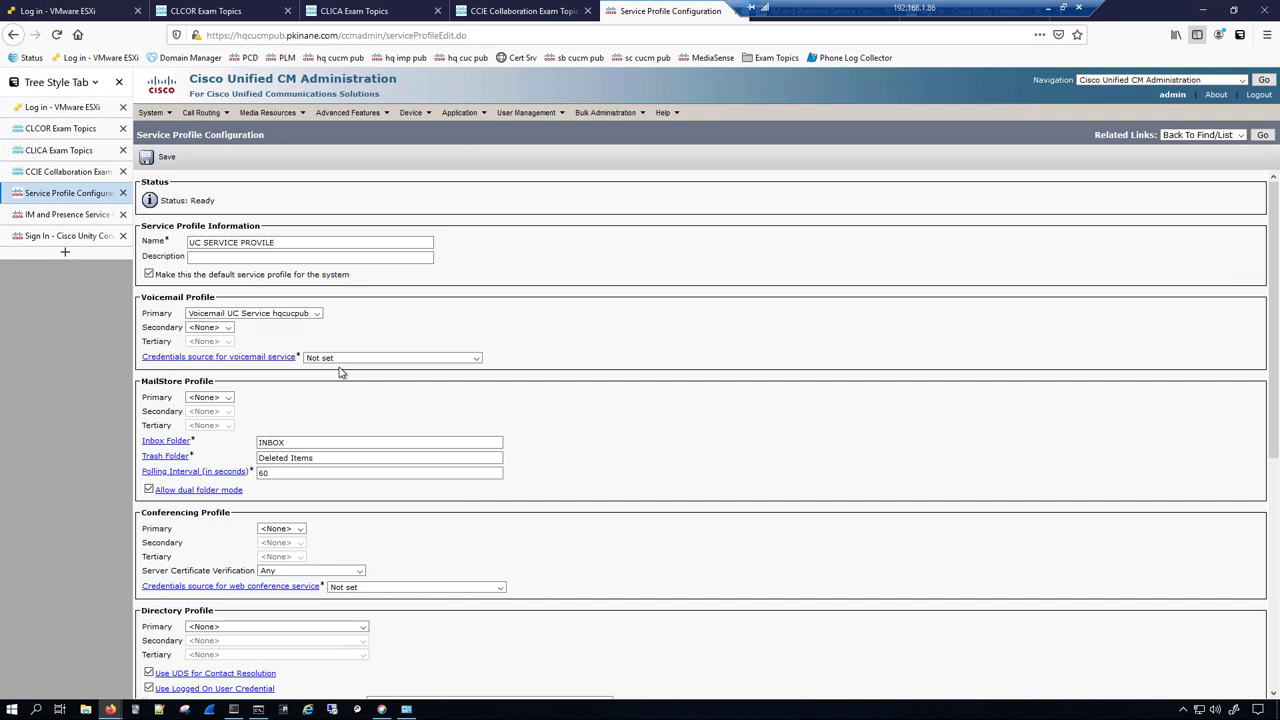
click(323, 358)
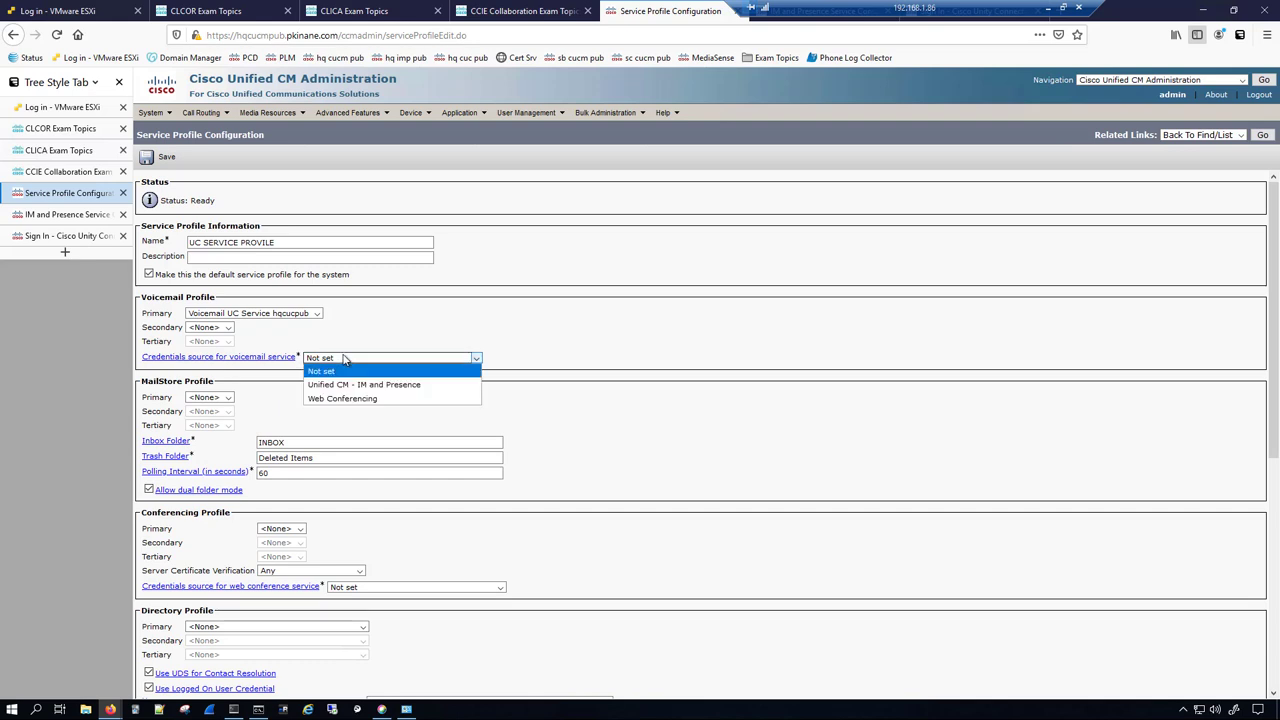
click(322, 362)
click(322, 362)
click(320, 385)
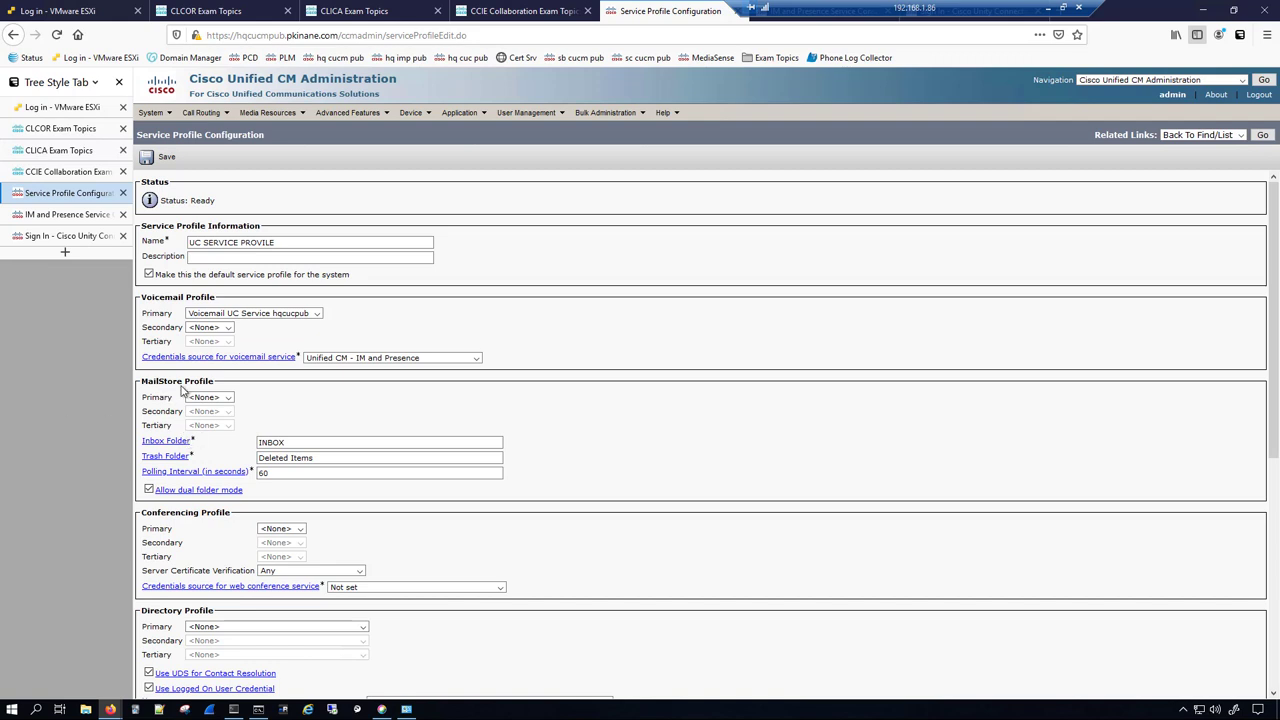
- Set the profile's primary directory service to Directory UC Service win2019.pkinane.com and its primary IM and Presence service to IMP UC Service hqimppub
scroll(388, 404, down, 2)
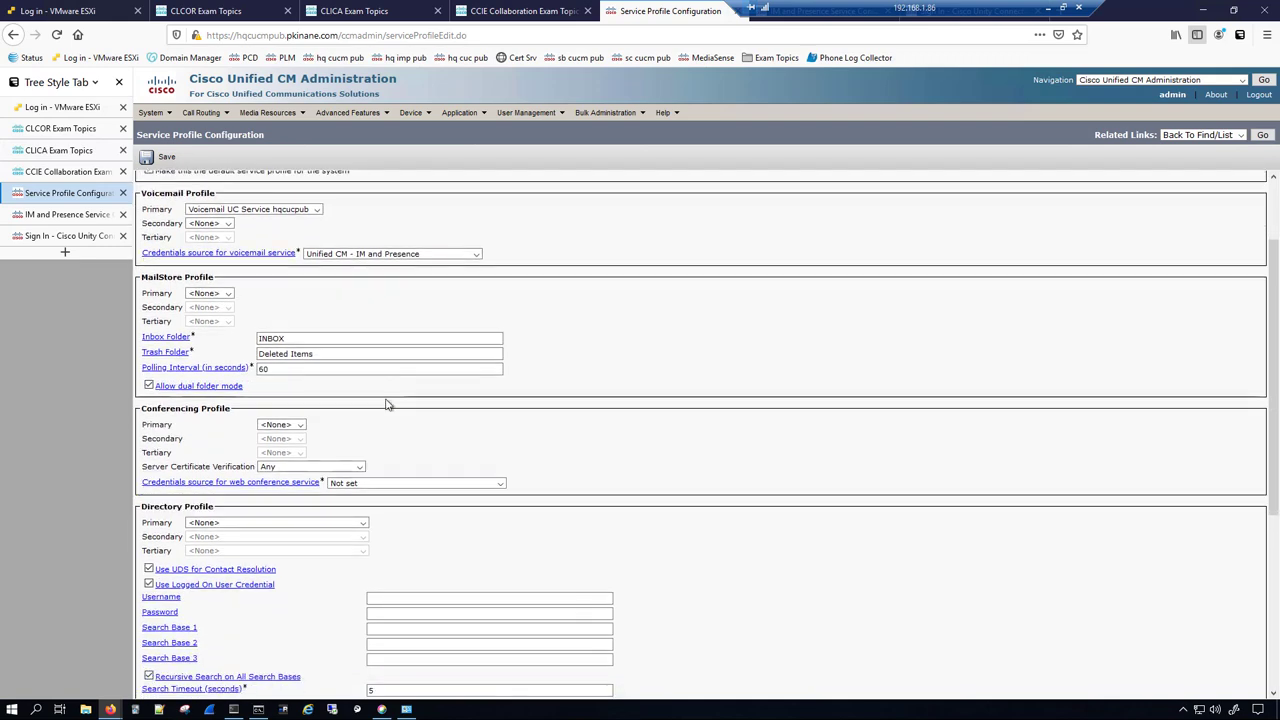
scroll(388, 404, down, 3)
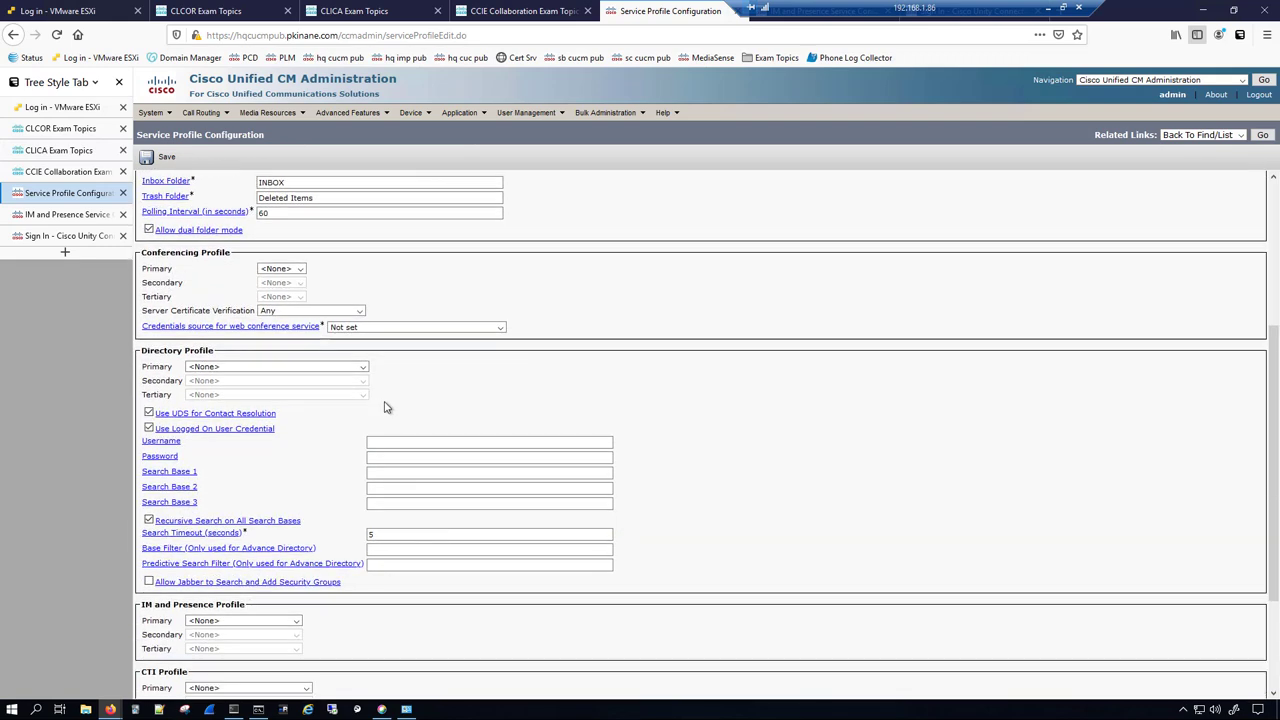
scroll(388, 407, down, 2)
click(208, 264)
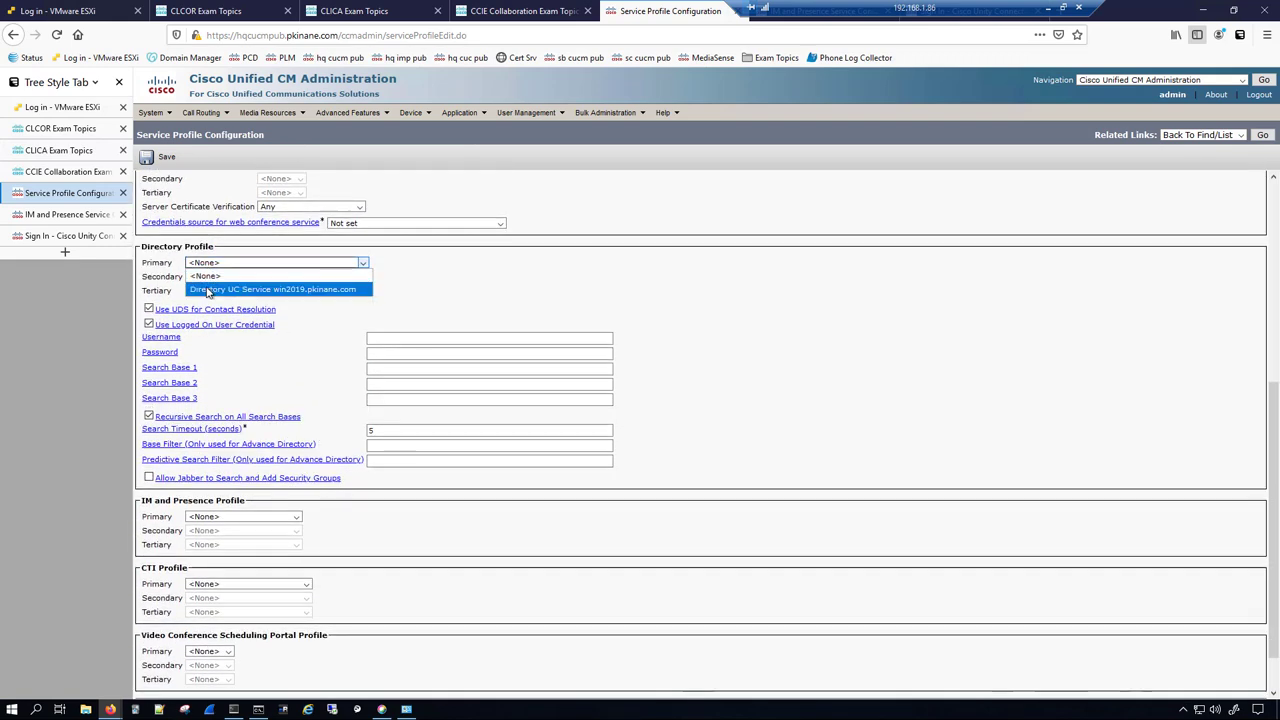
click(208, 291)
scroll(783, 411, down, 1)
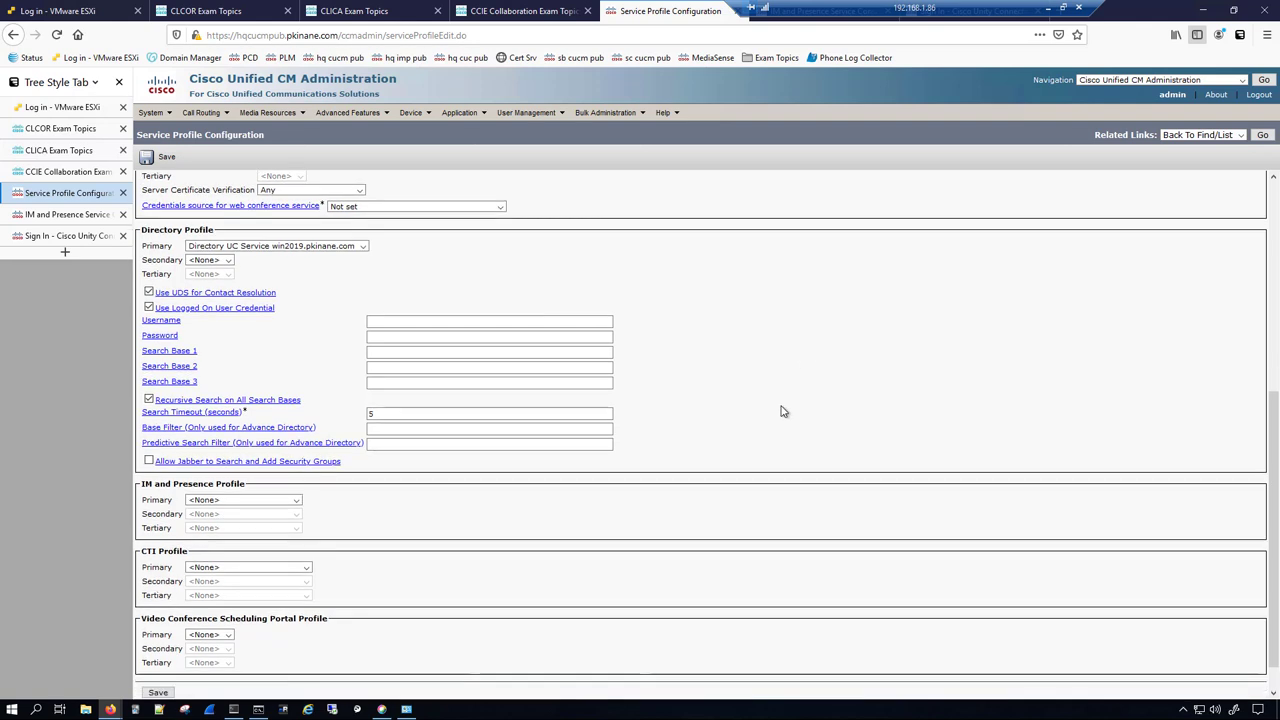
scroll(783, 411, down, 1)
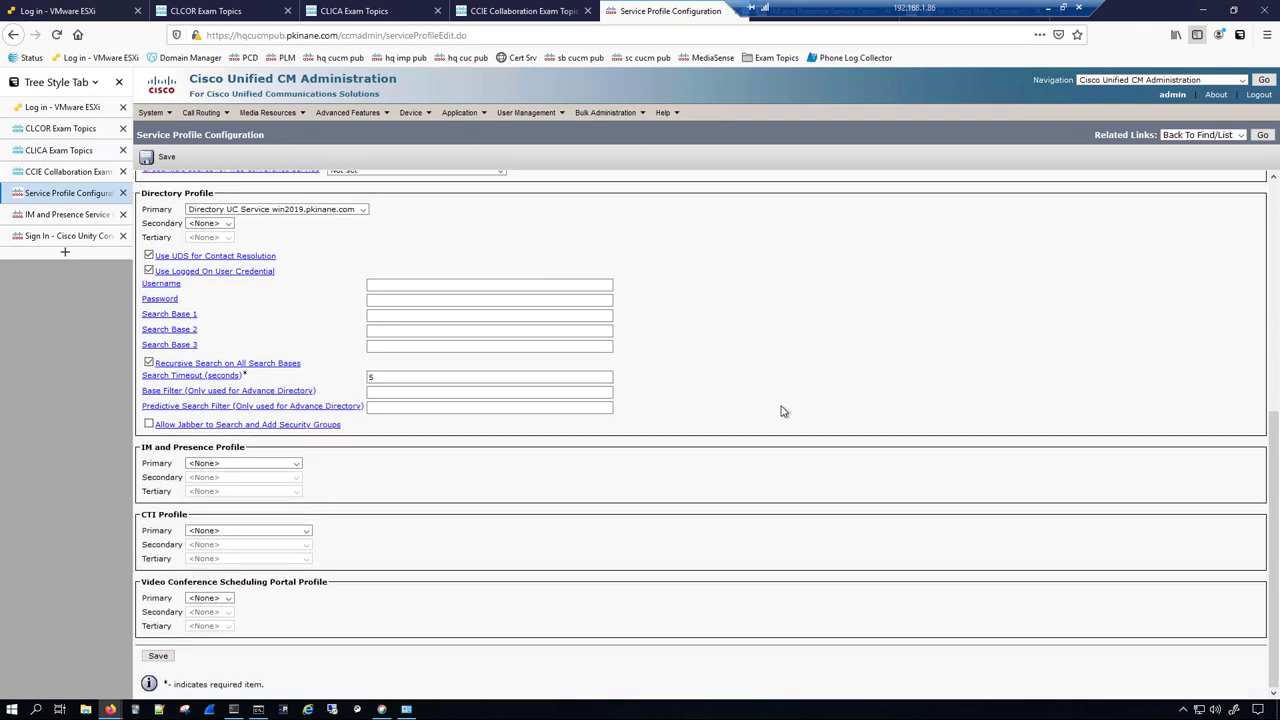
click(195, 467)
click(210, 490)
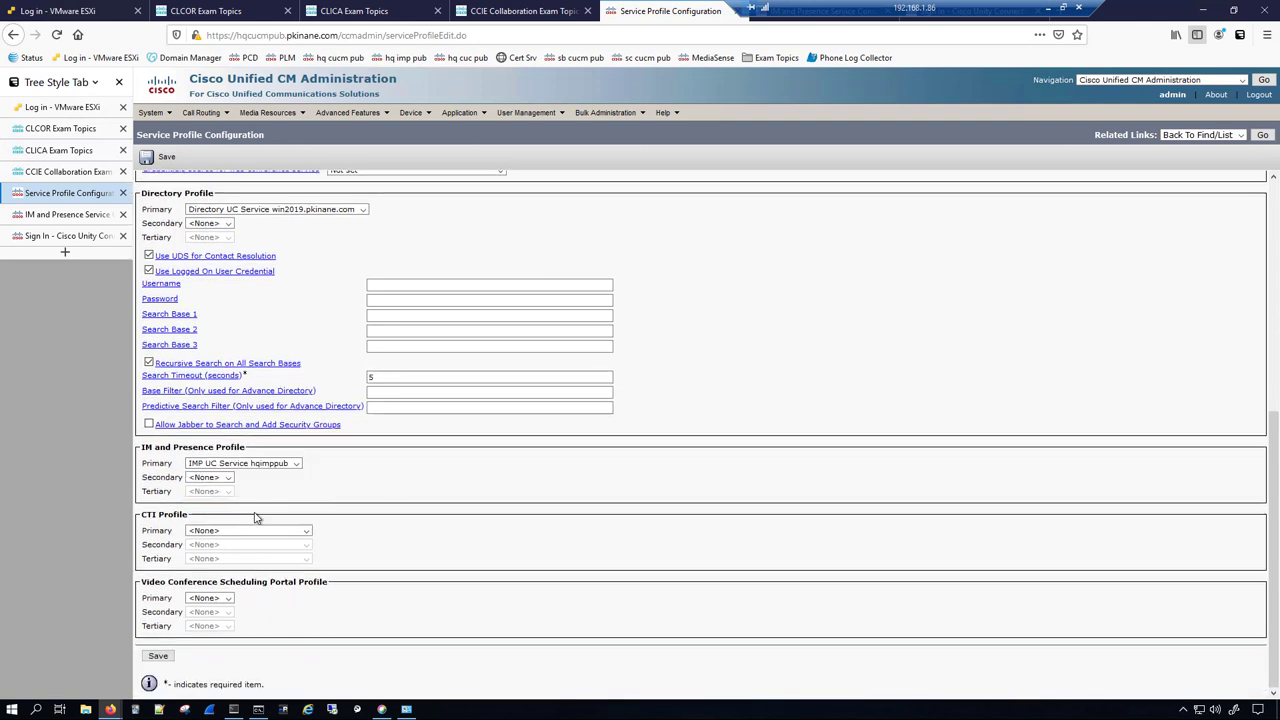
- Set the primary CTI service to CTI UC Service hqucmsuba and the secondary to CTI UC Service hqucmsubb, and save the service profile
click(200, 530)
click(204, 550)
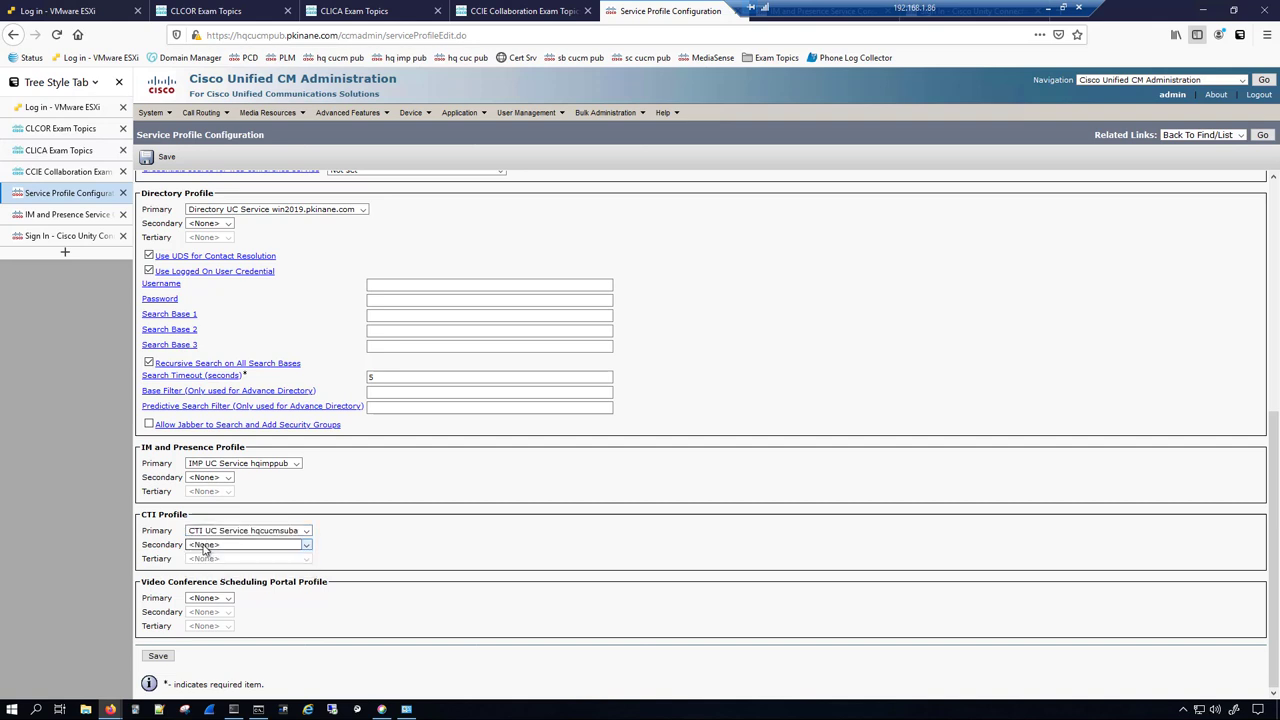
click(204, 549)
click(212, 566)
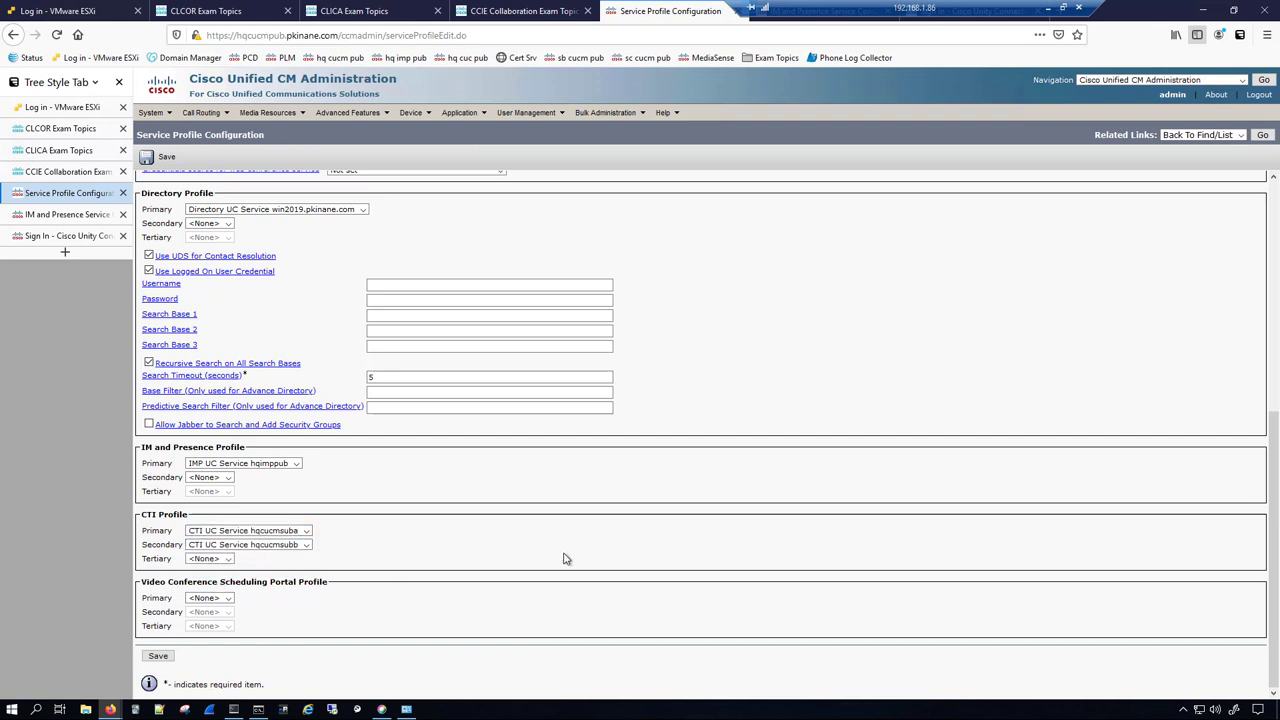
click(157, 656)
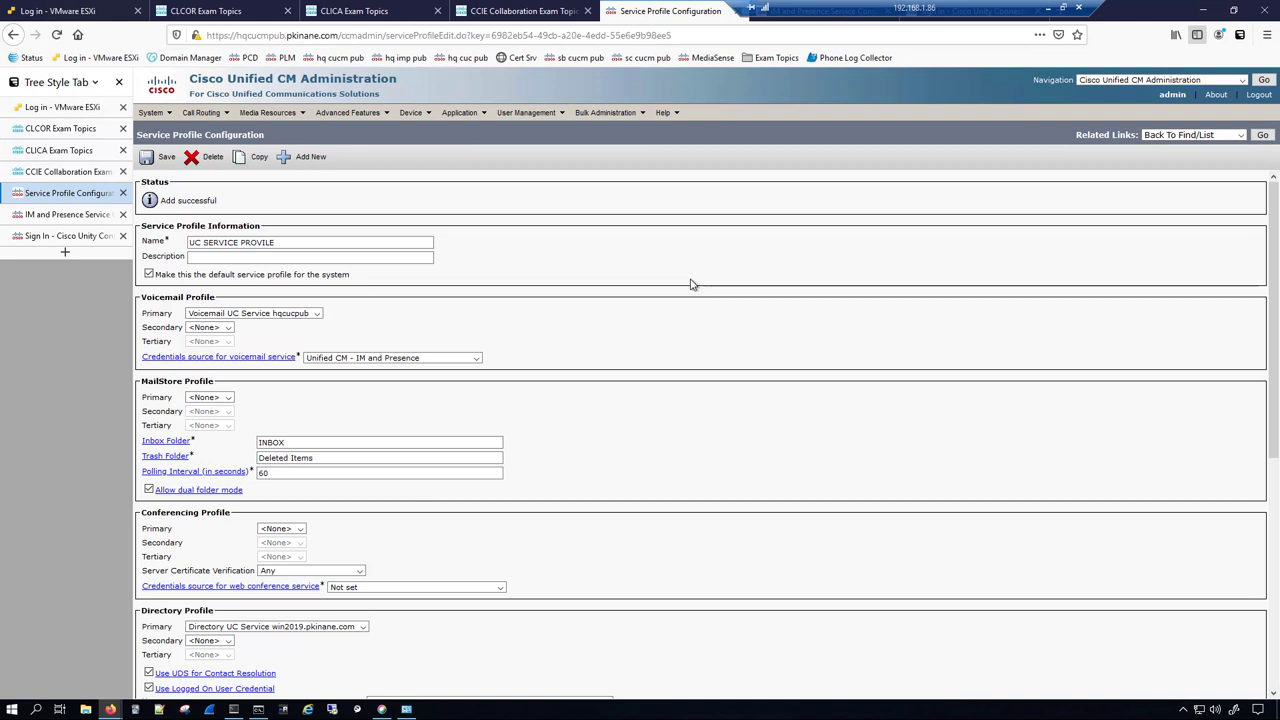
- Add an access control group named IMP_USERS_ACG from the user settings and save it
mouse_move(521, 117)
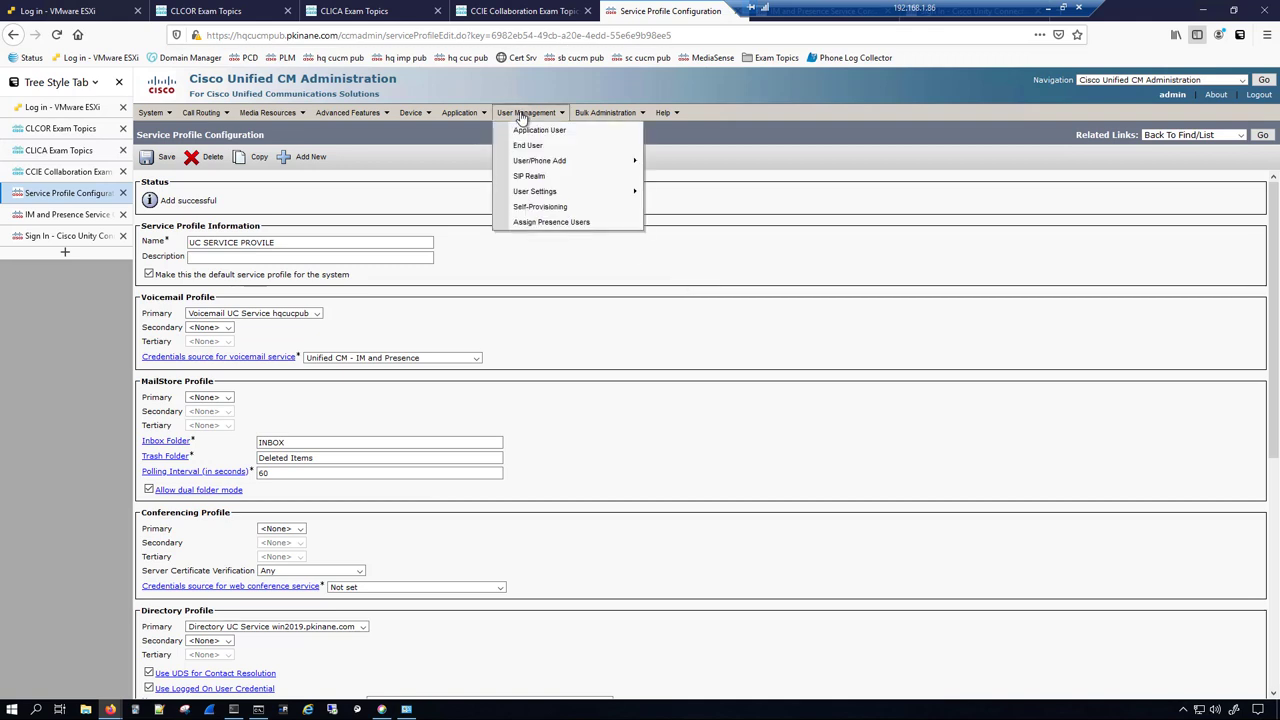
mouse_move(600, 191)
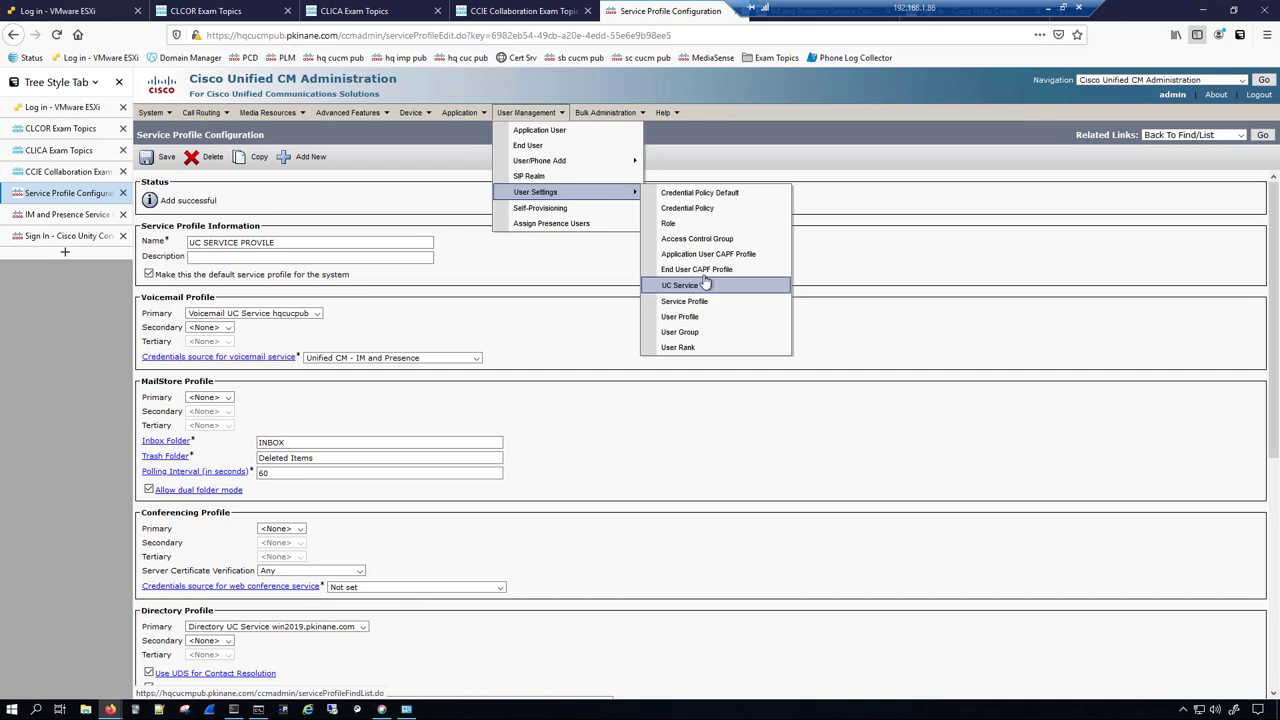
click(703, 241)
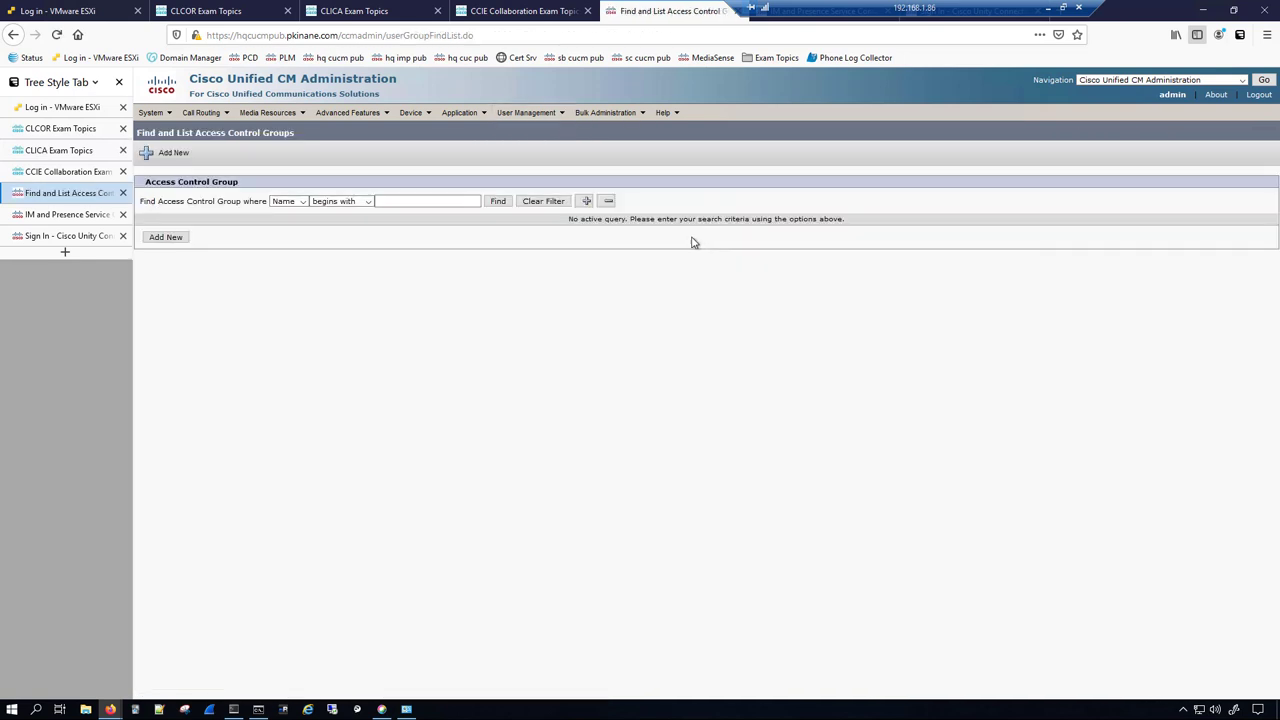
click(165, 240)
click(315, 241)
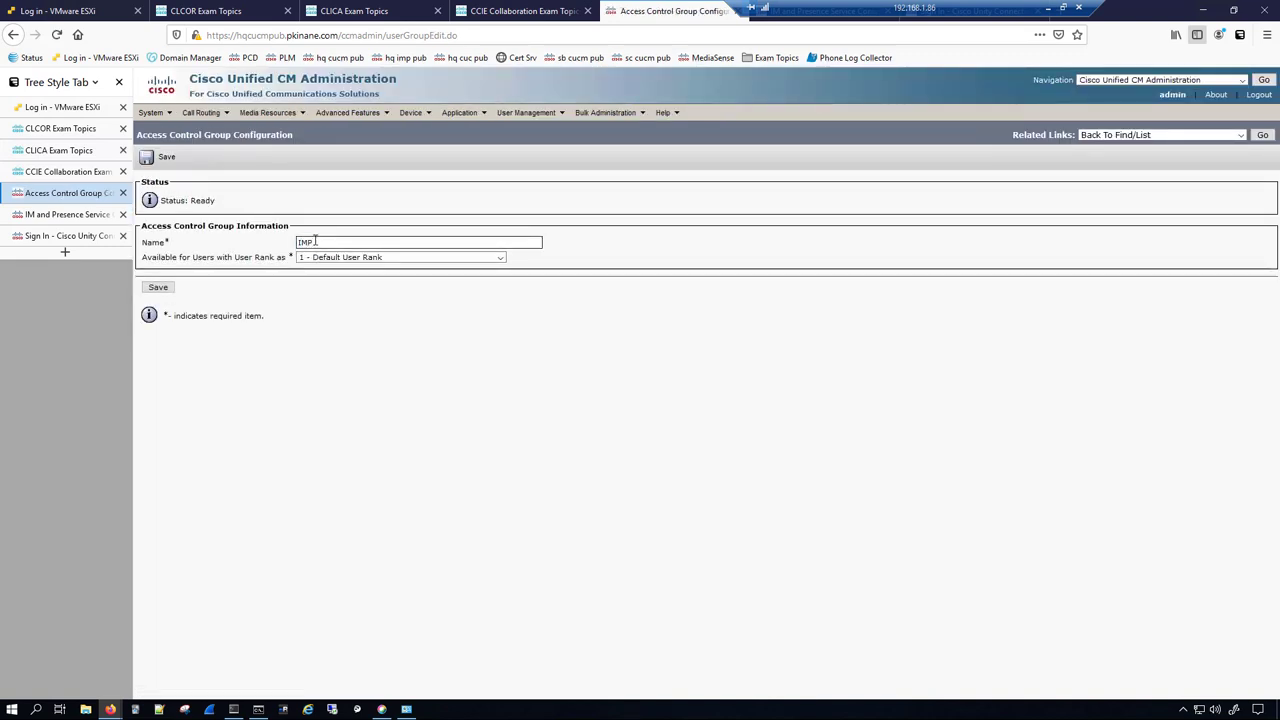
text(IMP_USERS_ACG)
click(157, 287)
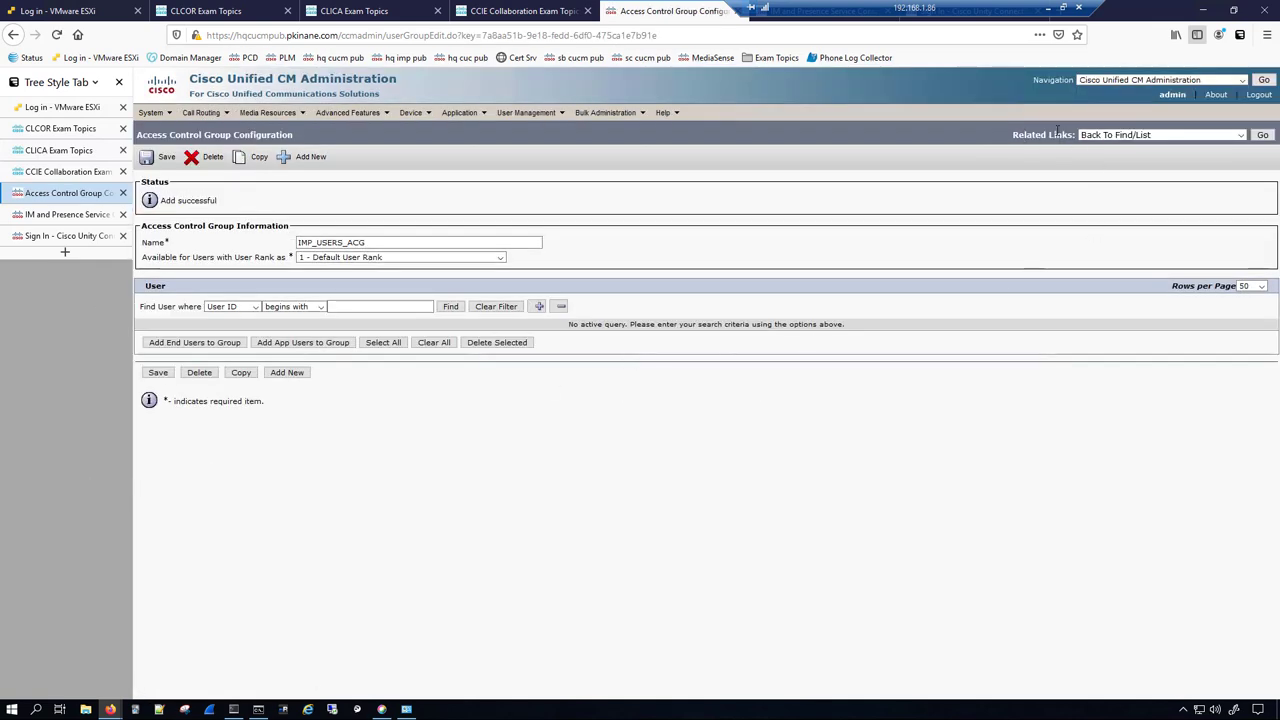
- Open the role assignment of the IMP_USERS_ACG group and list all roles available to assign
drag(1029, 140, 1080, 137)
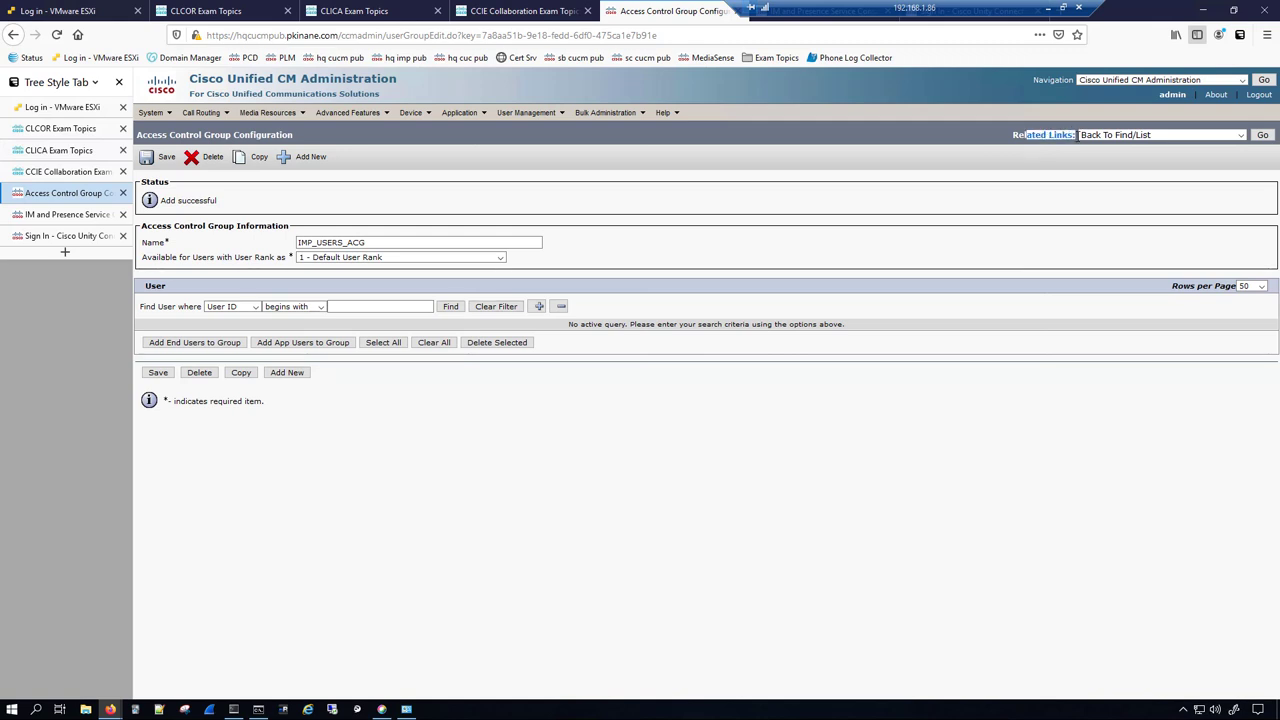
click(1110, 135)
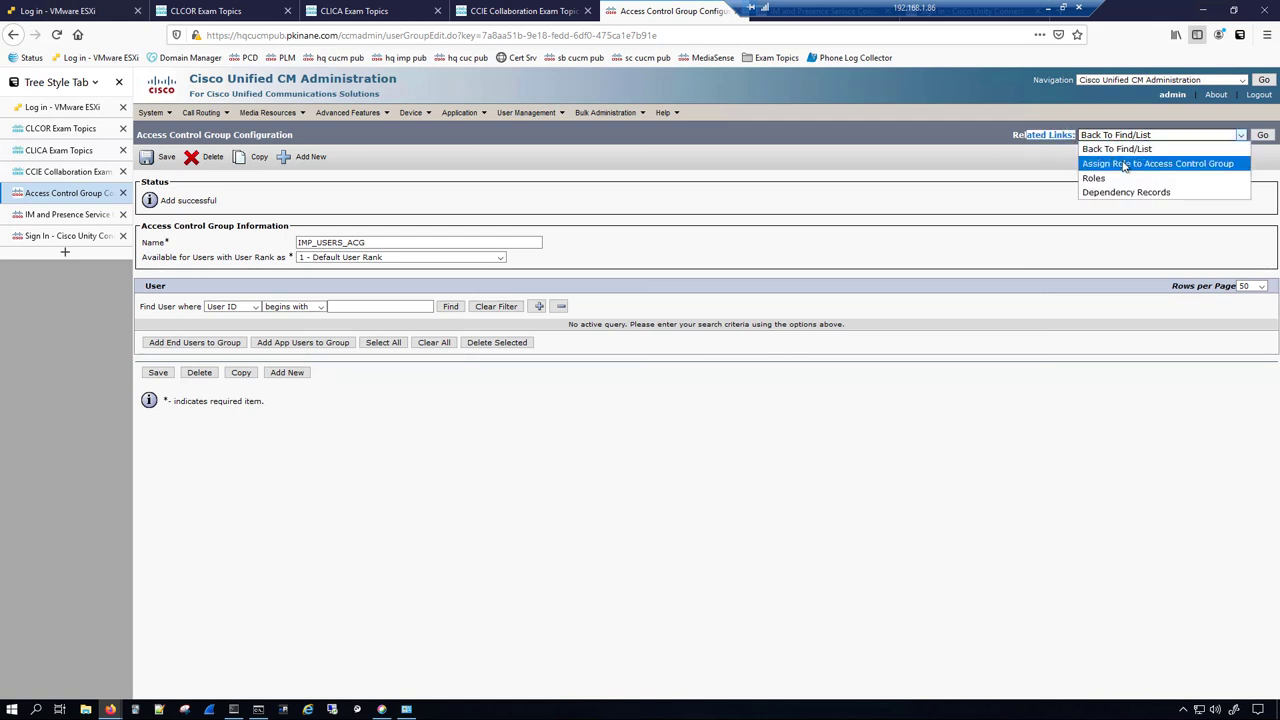
click(1125, 164)
click(1262, 134)
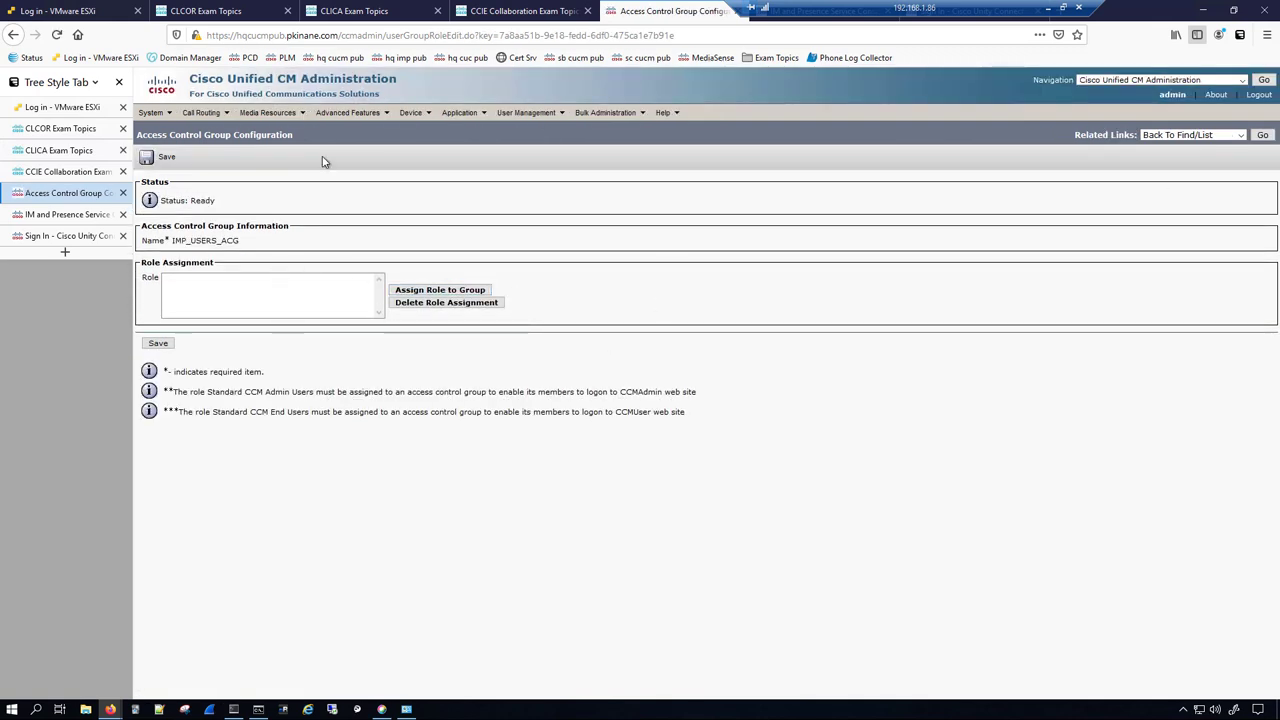
click(443, 292)
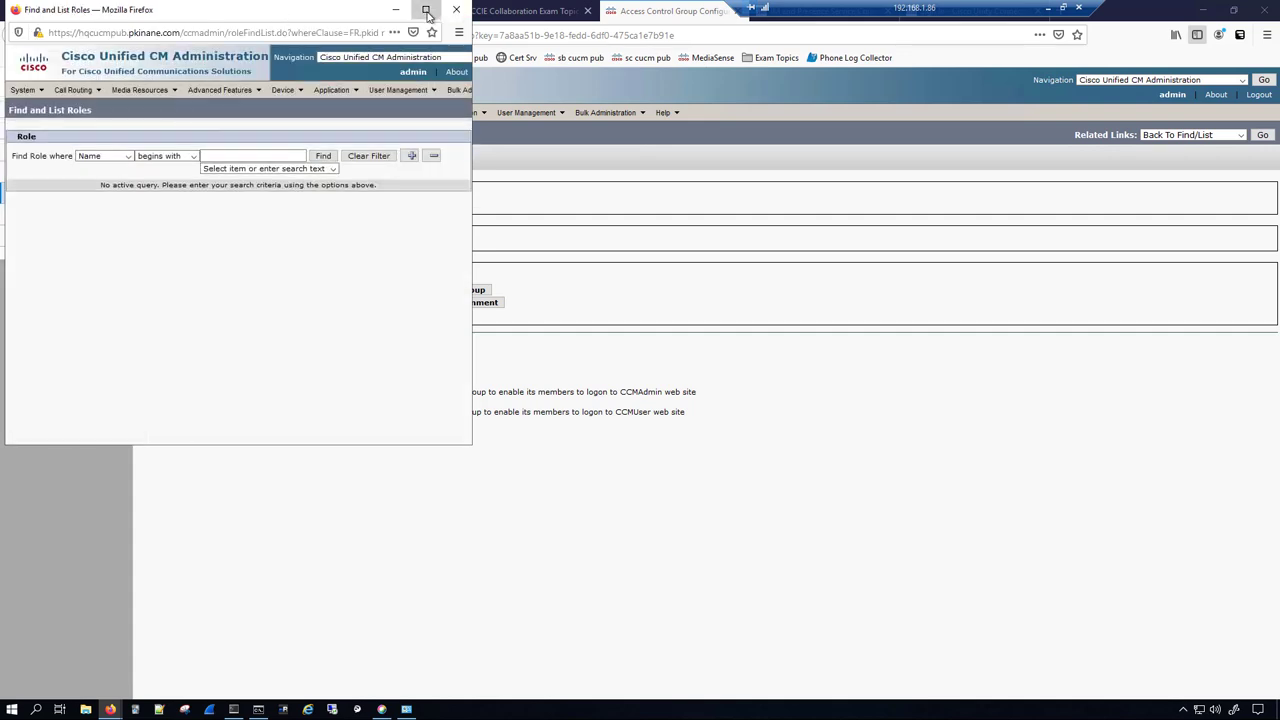
click(428, 10)
click(316, 151)
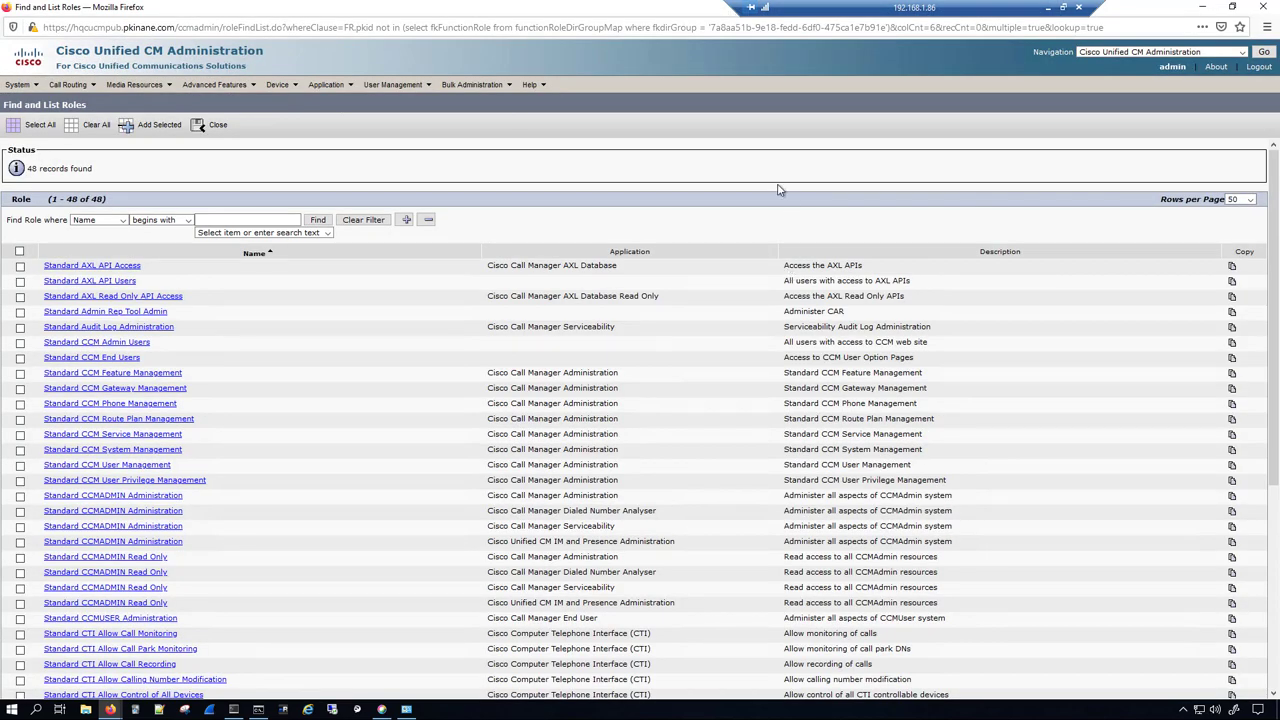
- Find the Standard CTI Enabled role in the role list and select it
key(ctrl+f)
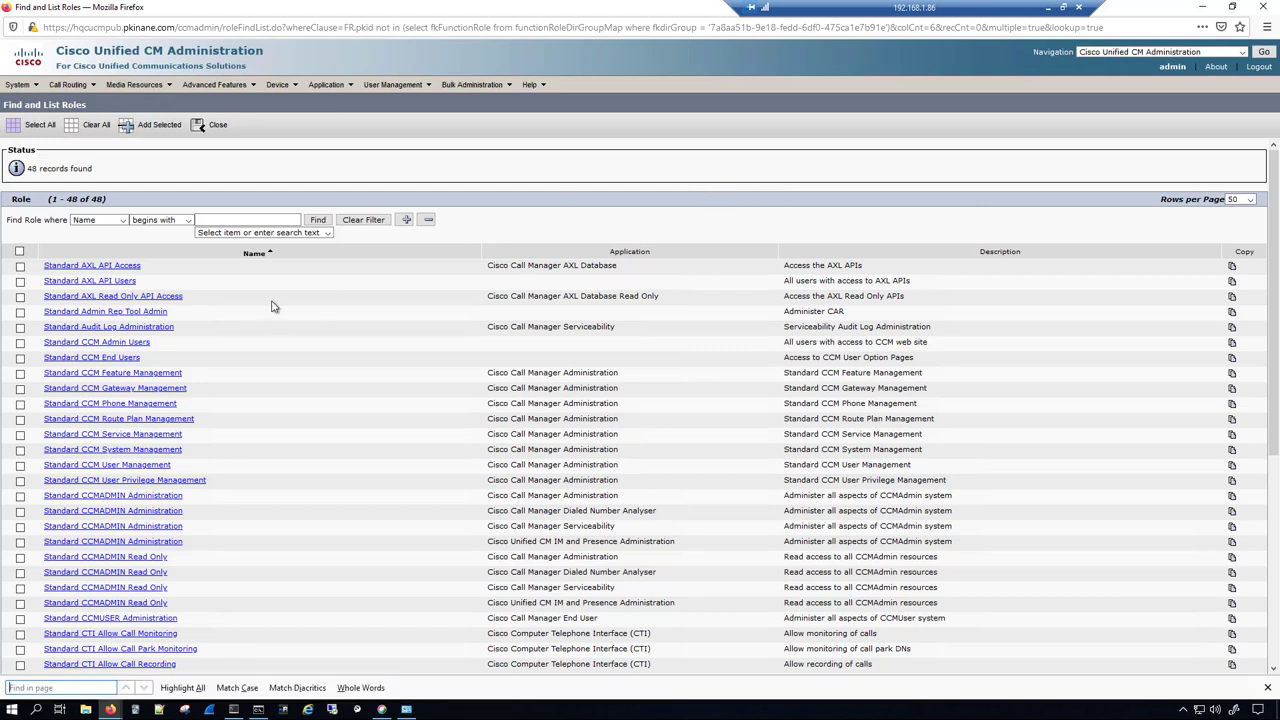
text(Standar)
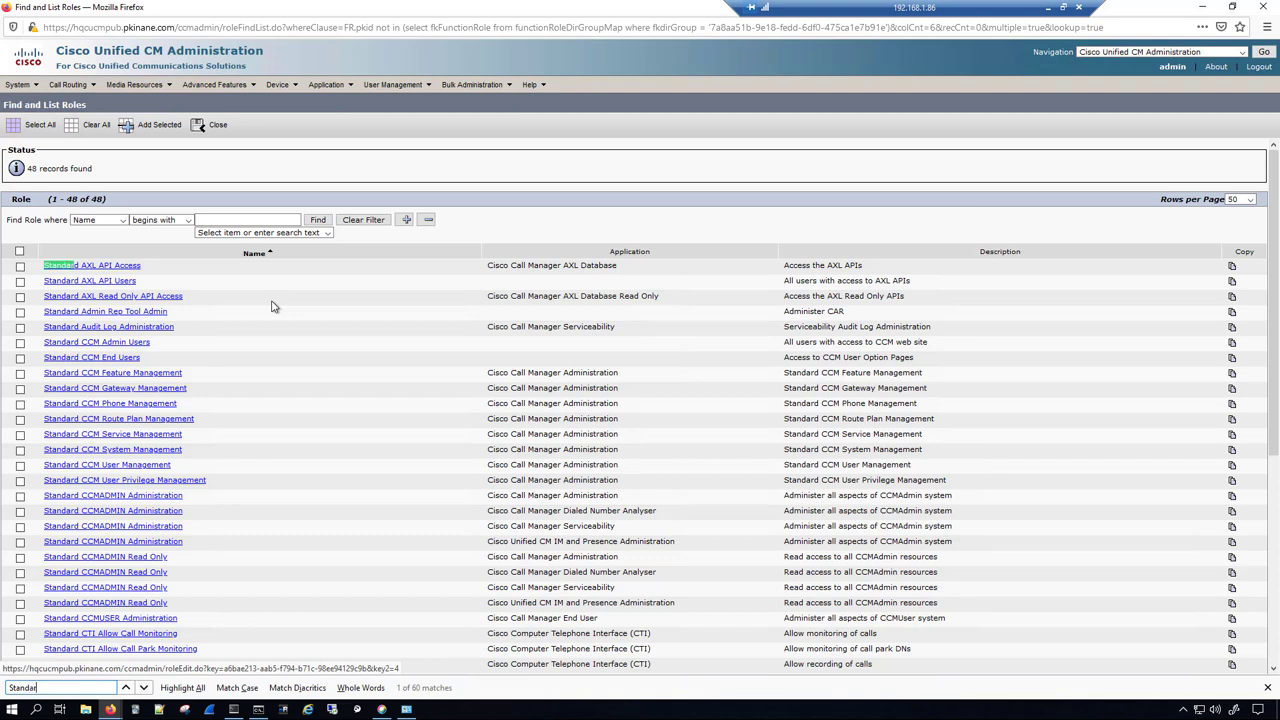
text(t)
key(BackSpace)
text(d CTI En)
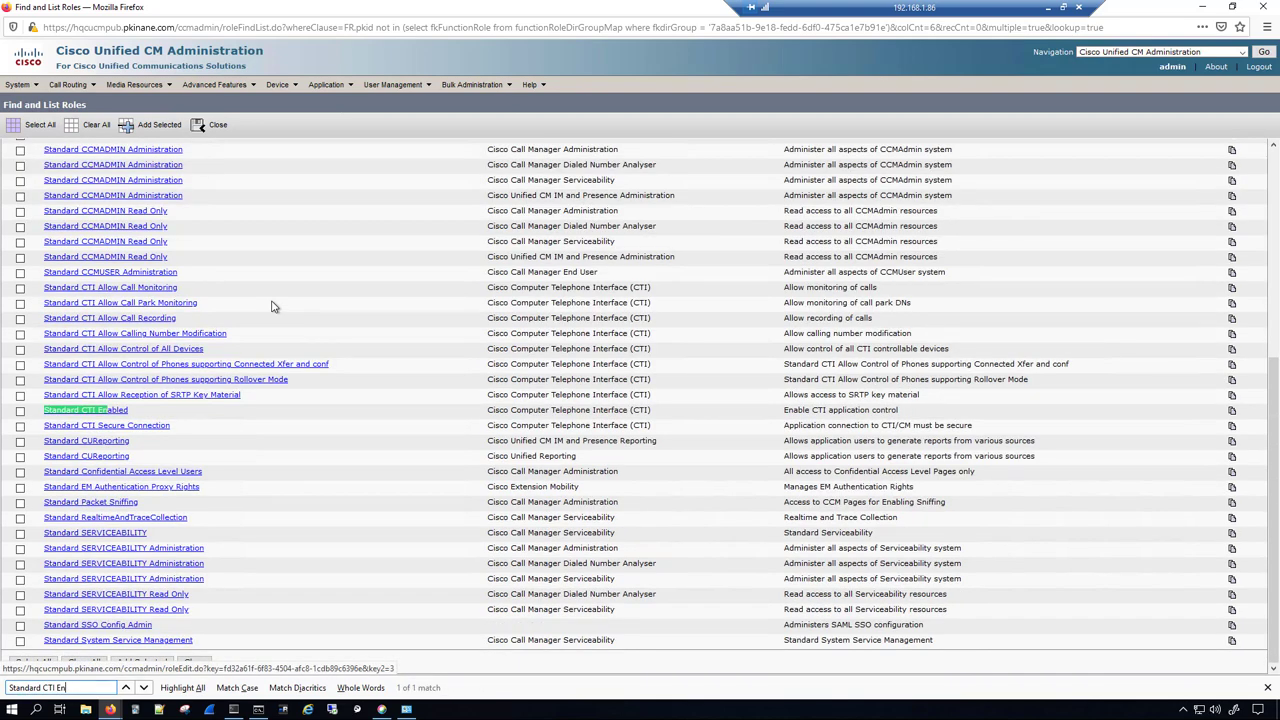
click(20, 411)
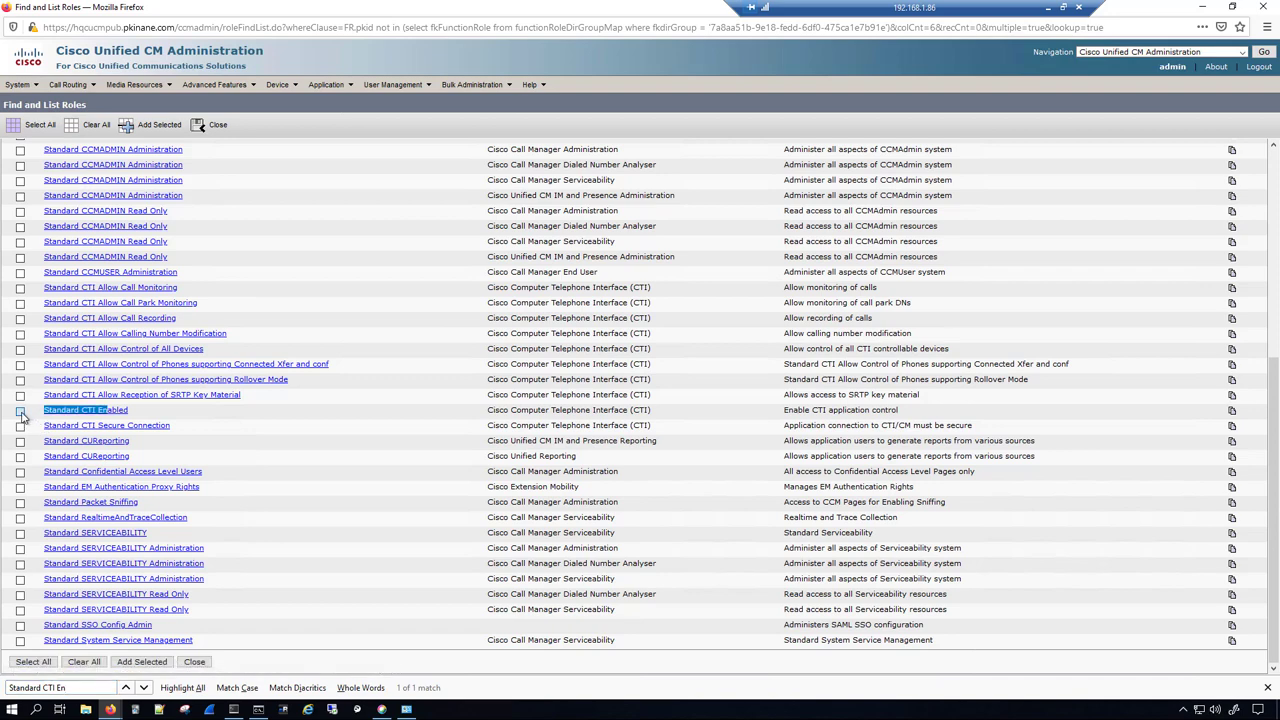
click(20, 416)
- Also select Standard CCM End Users and the CTI phone control roles for Connected Xfer and conf and Rollover Mode, add them, and save the group
click(20, 365)
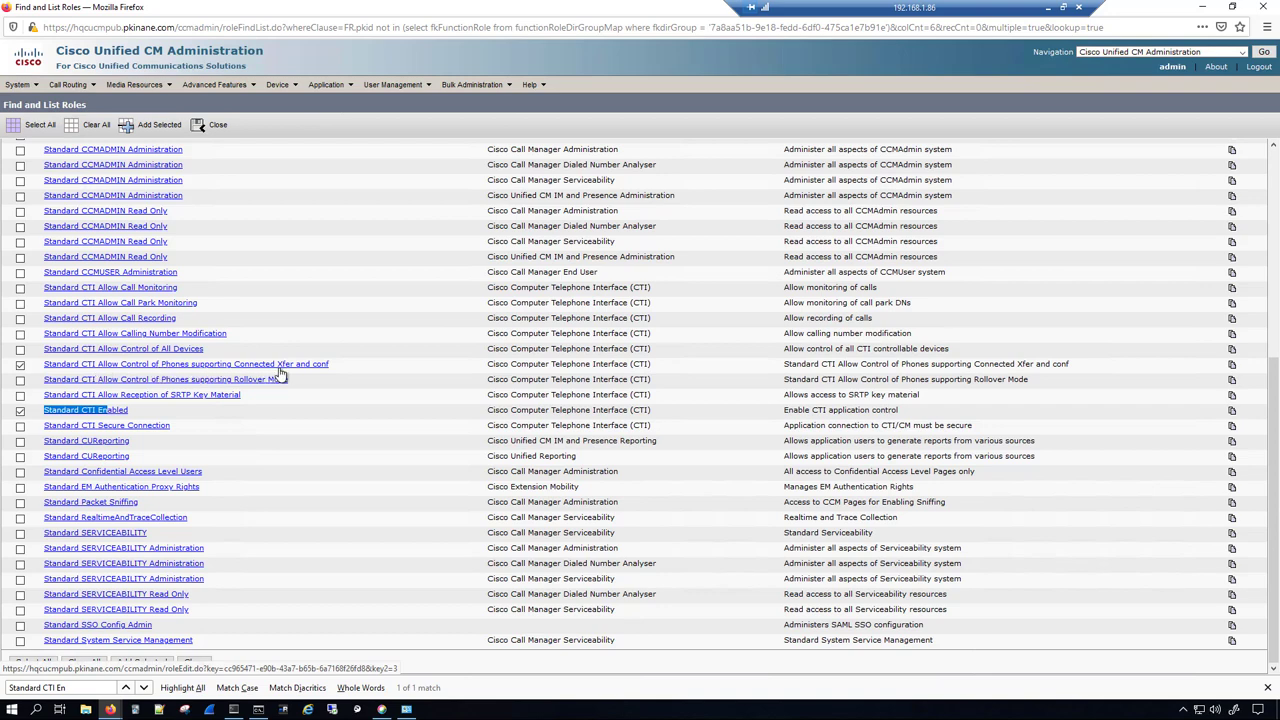
click(20, 380)
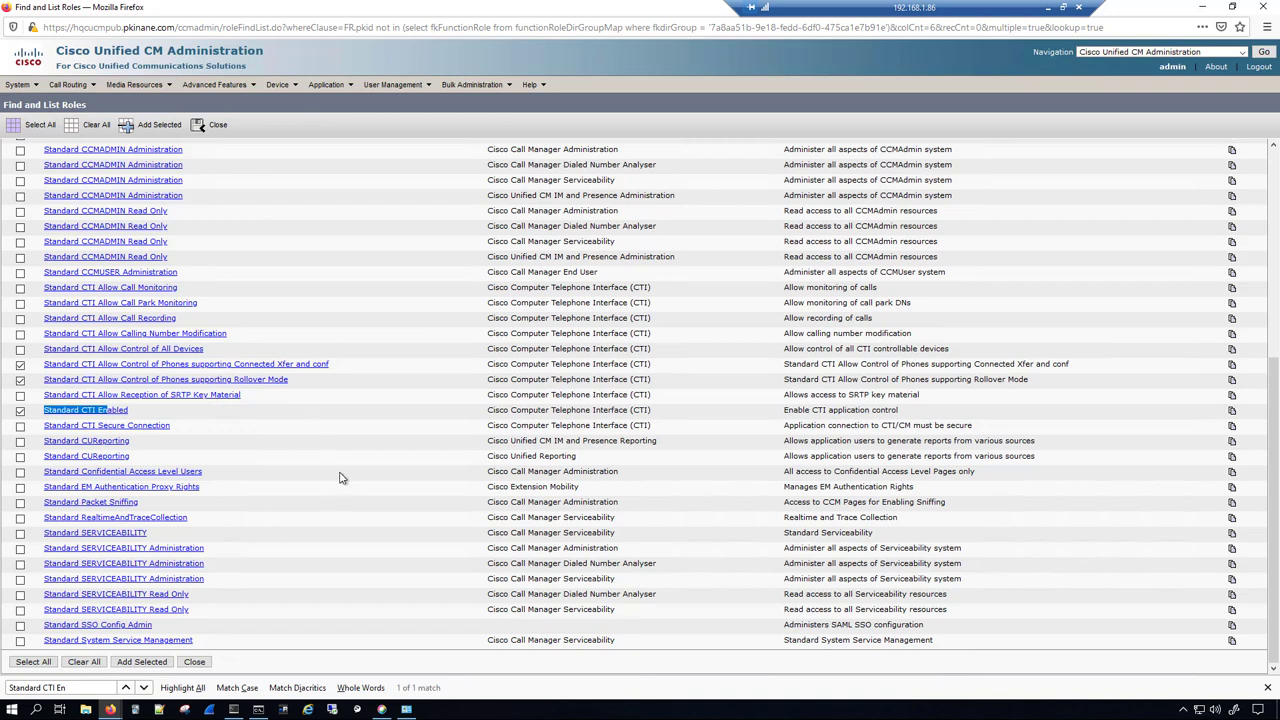
scroll(339, 478, up, 3)
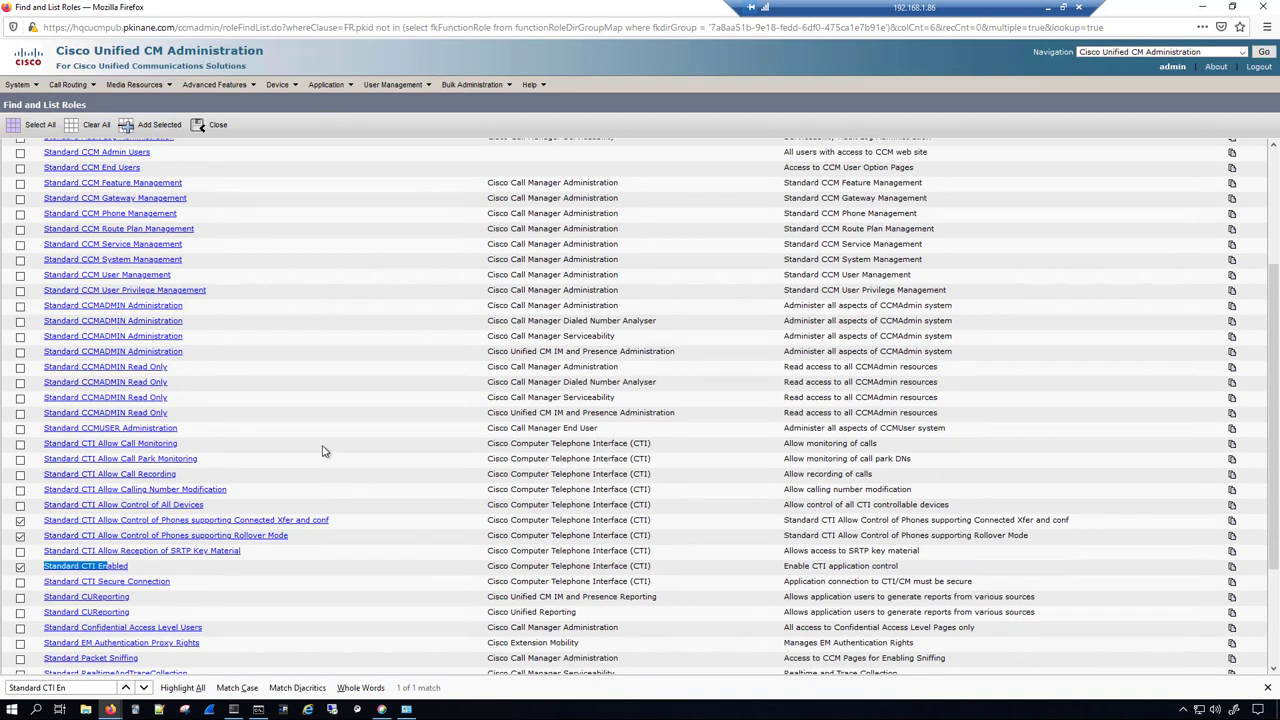
click(20, 168)
click(155, 126)
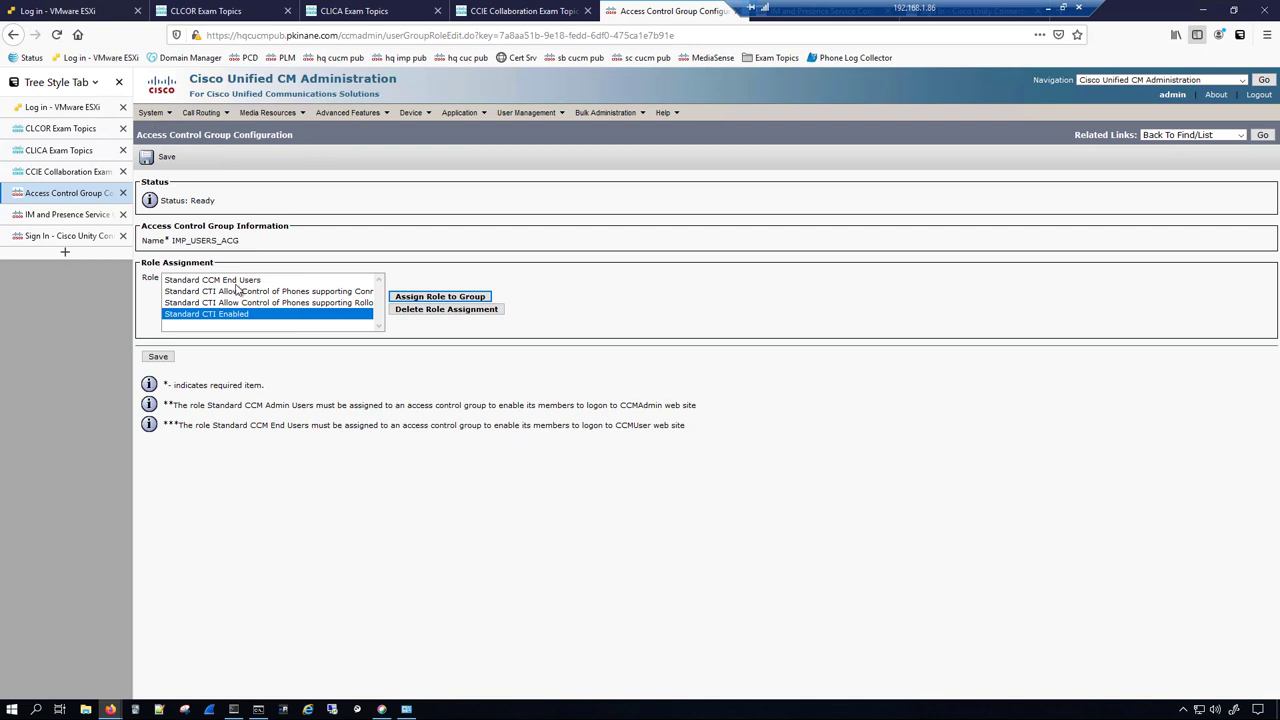
click(158, 357)
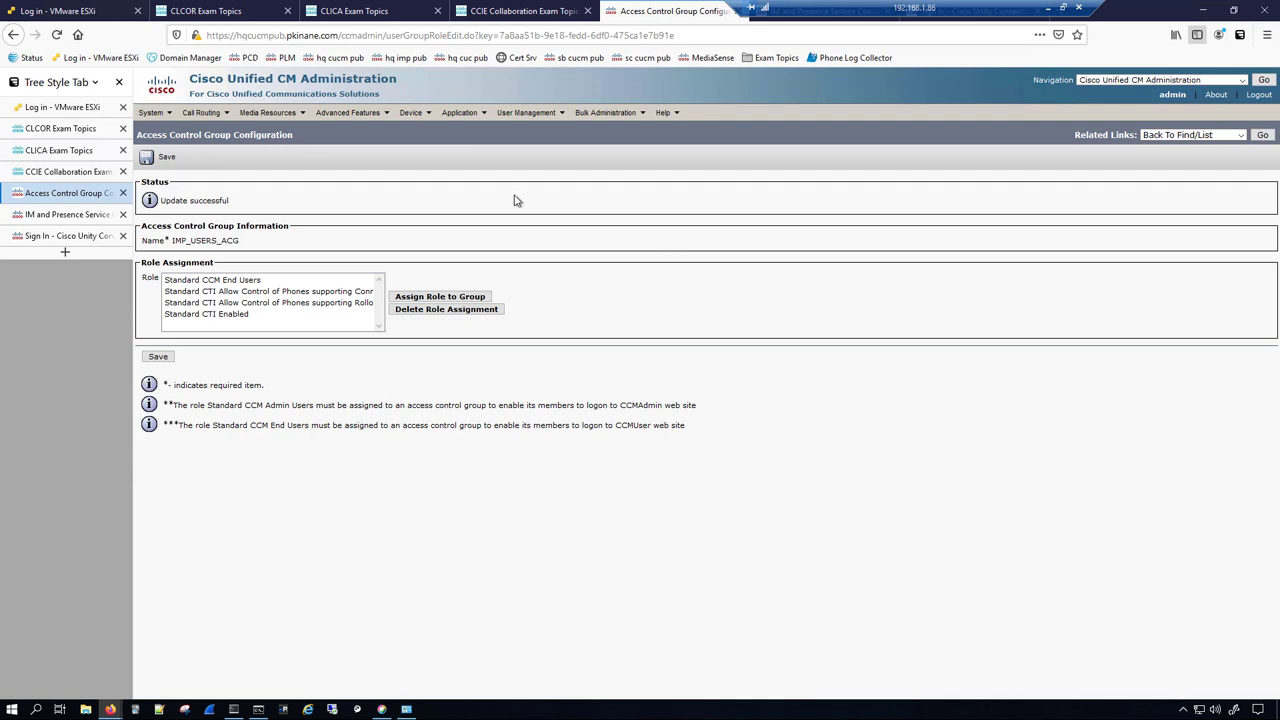
- Start adding a new phone of type Cisco Unified Client Services Framework
mouse_move(413, 119)
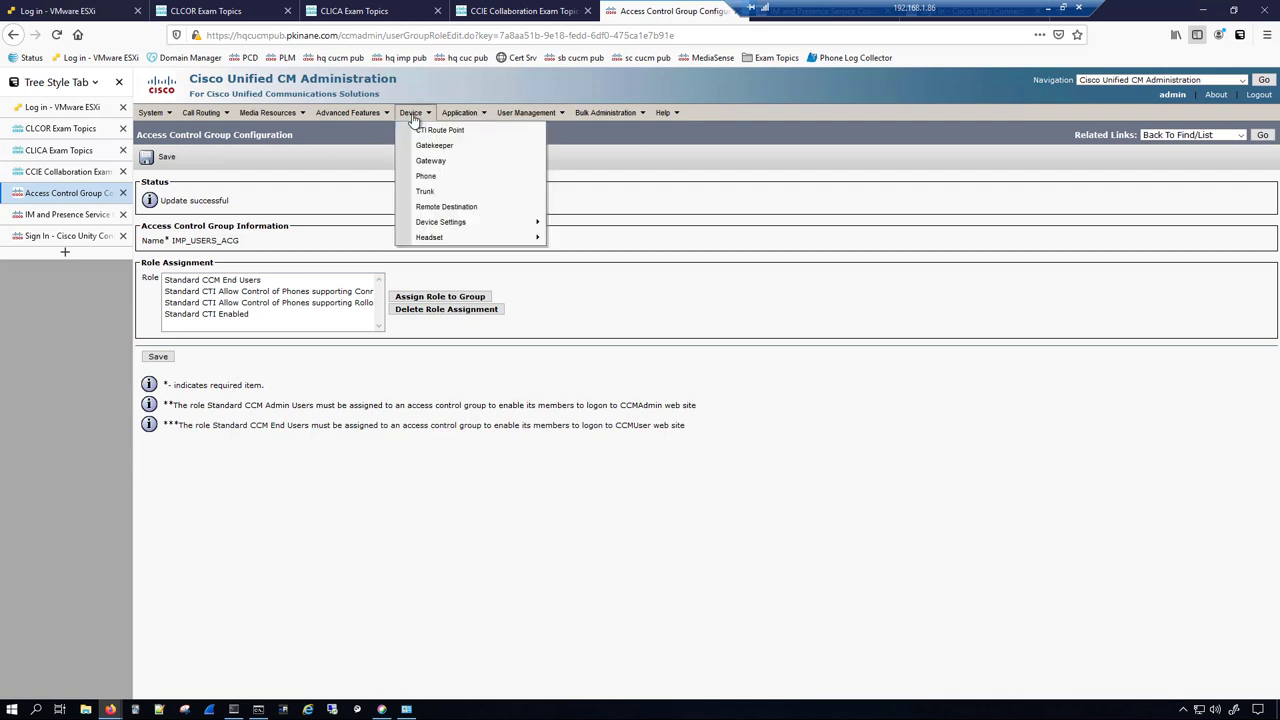
click(434, 178)
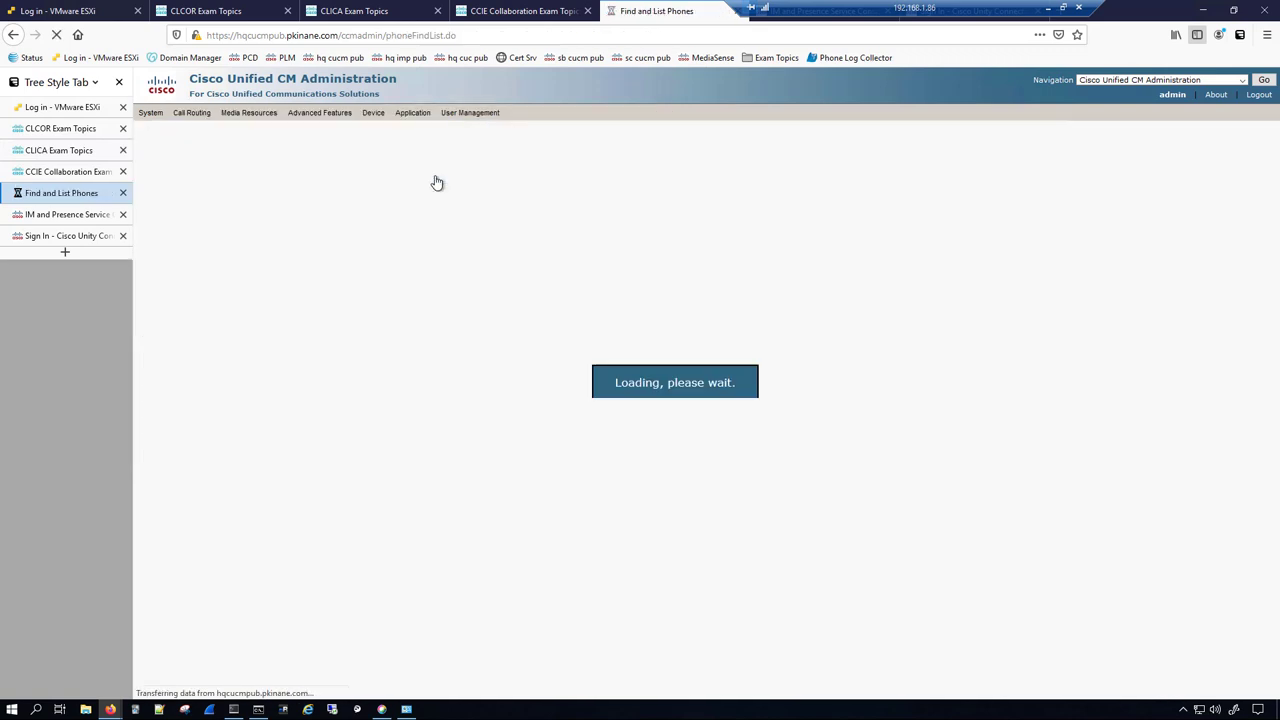
click(157, 251)
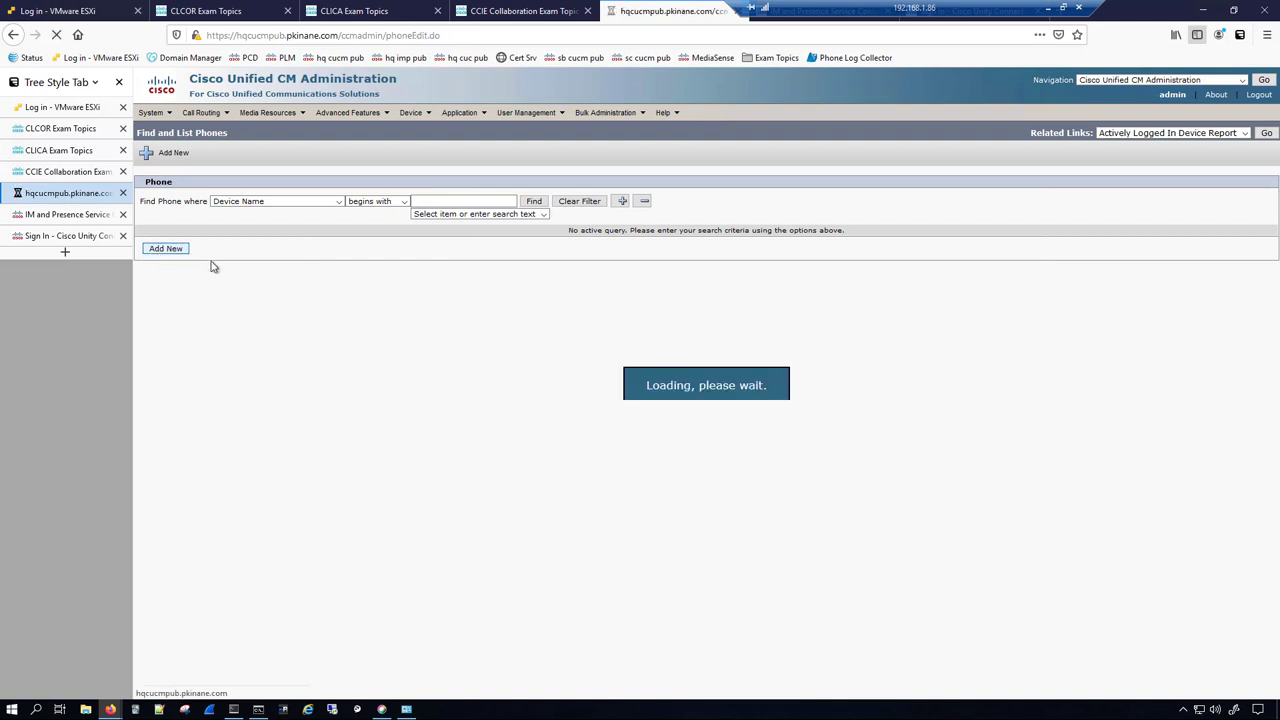
click(261, 246)
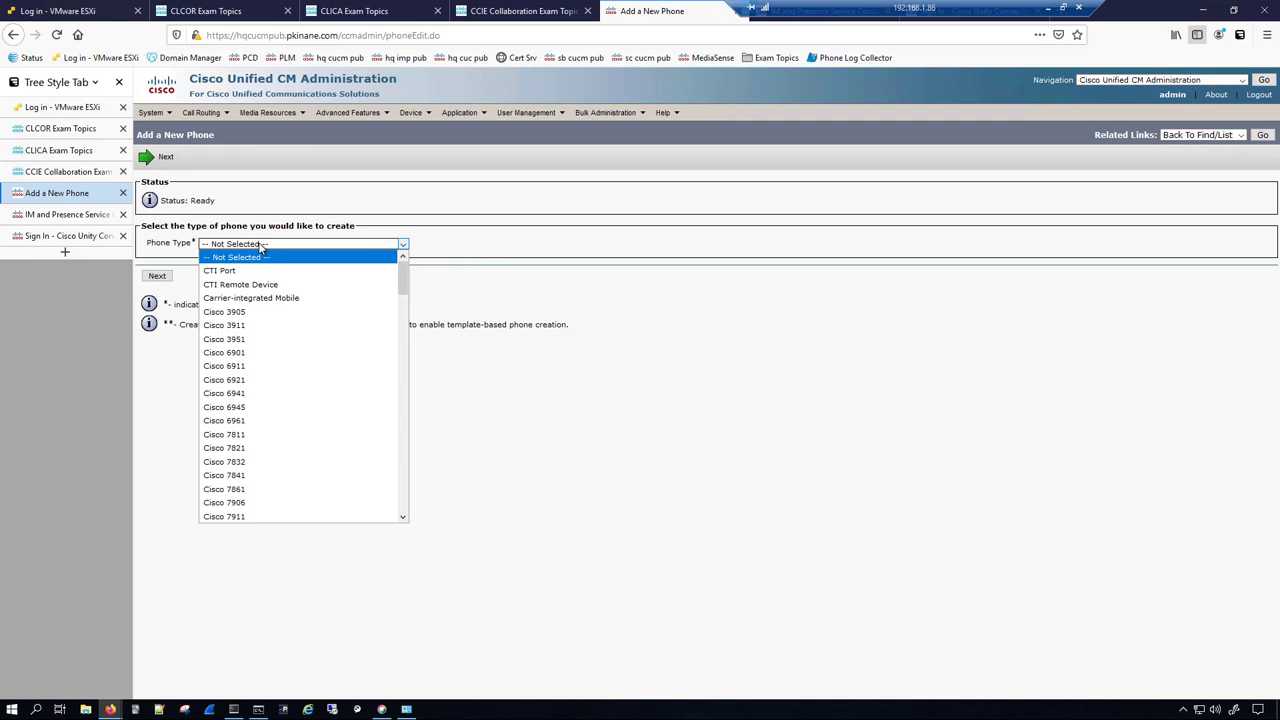
text(cisco u)
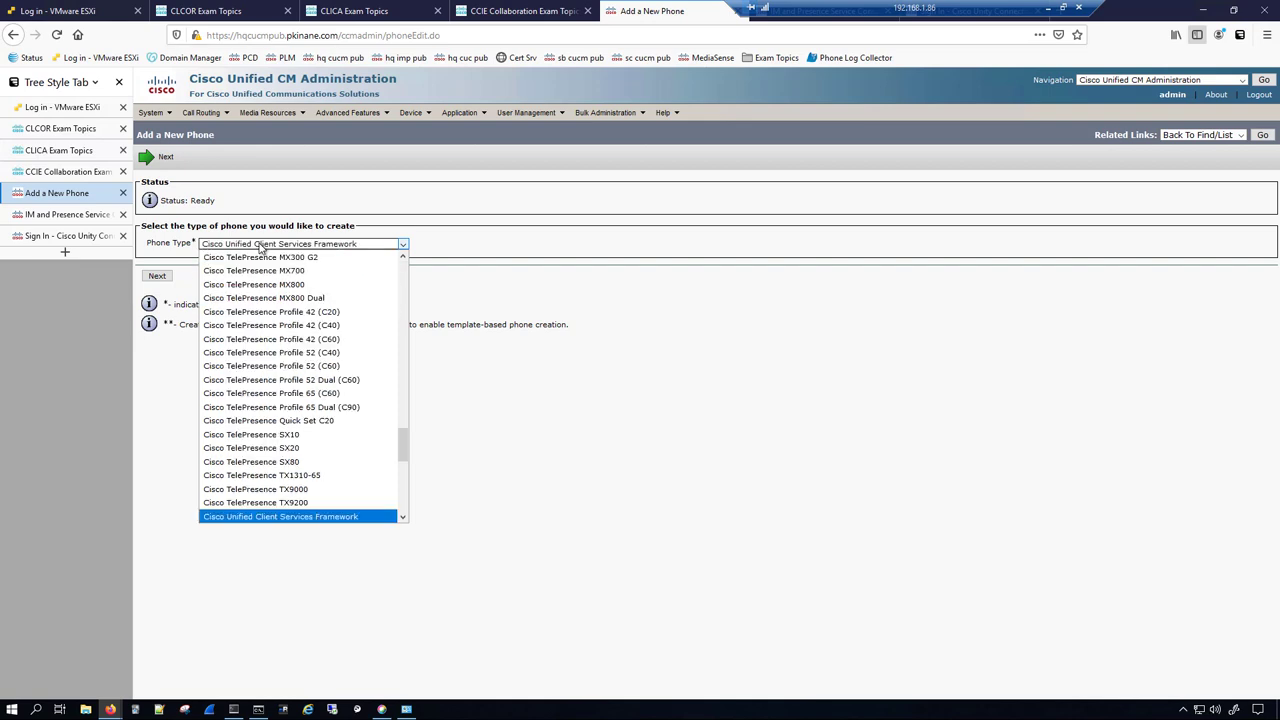
key(Return)
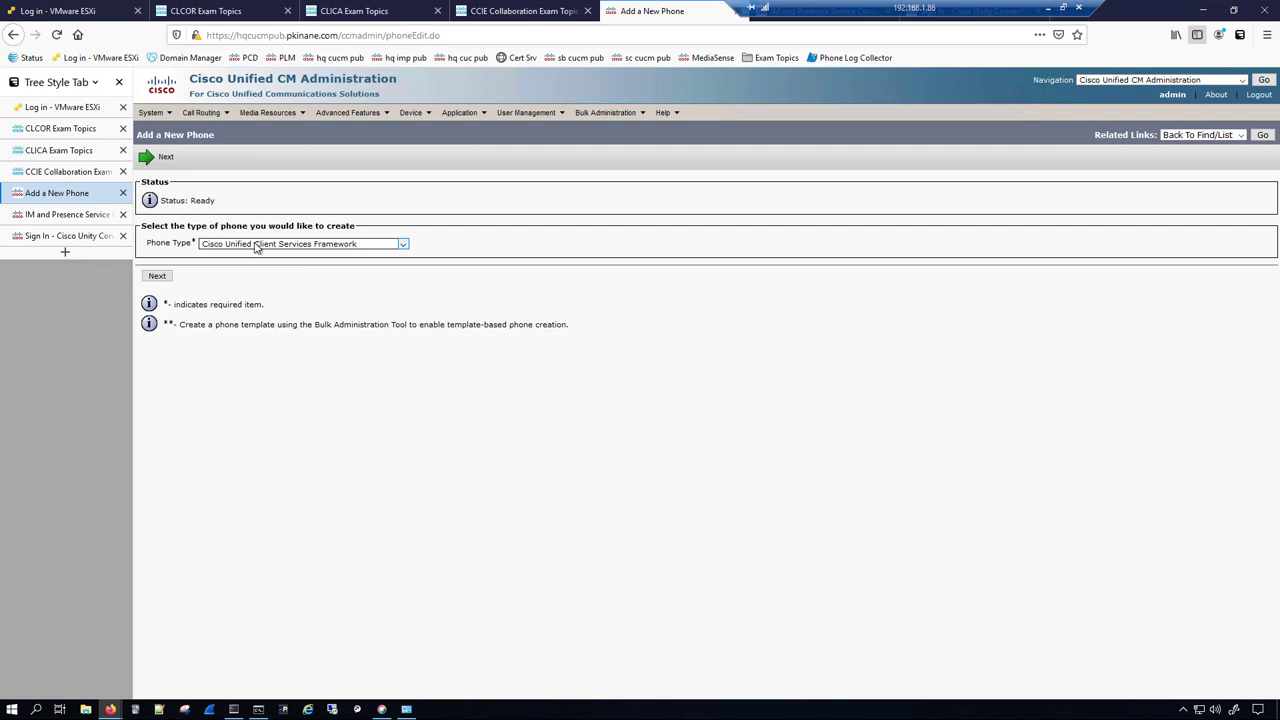
click(157, 277)
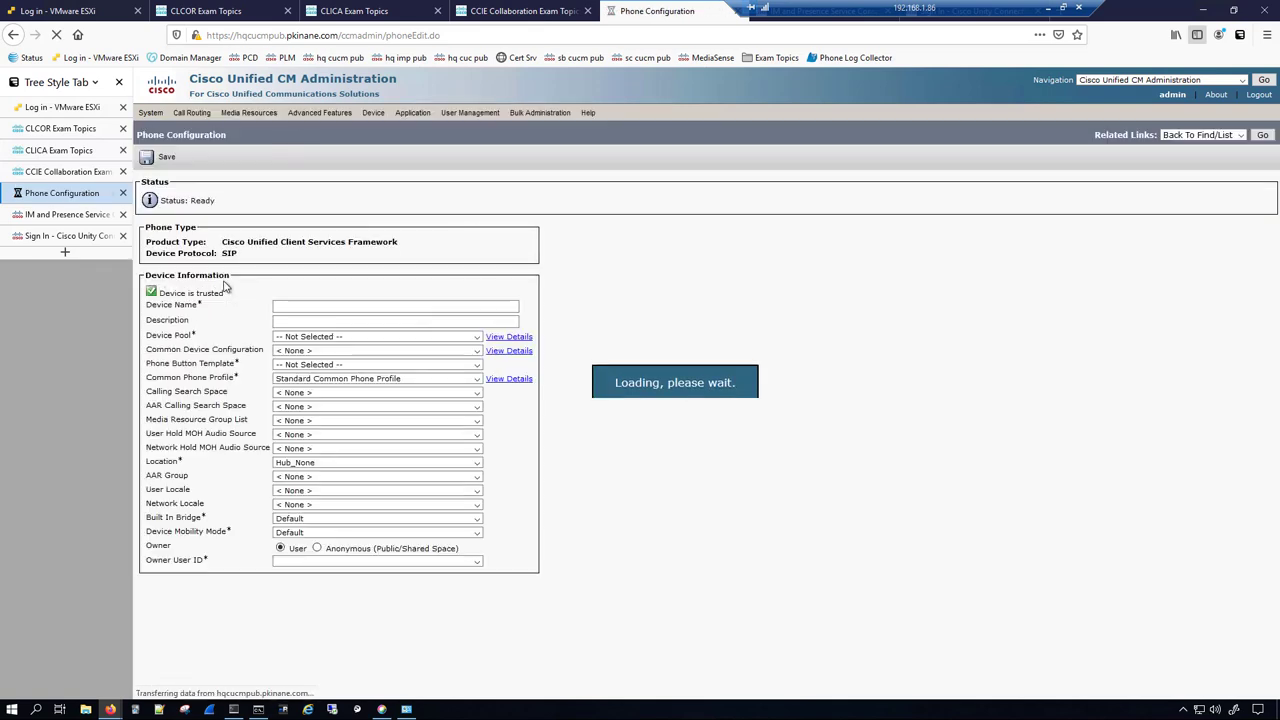
- Name the device CSFUSER1, with device pool SJ_DP and phone button template Standard Client Services Framework
click(340, 306)
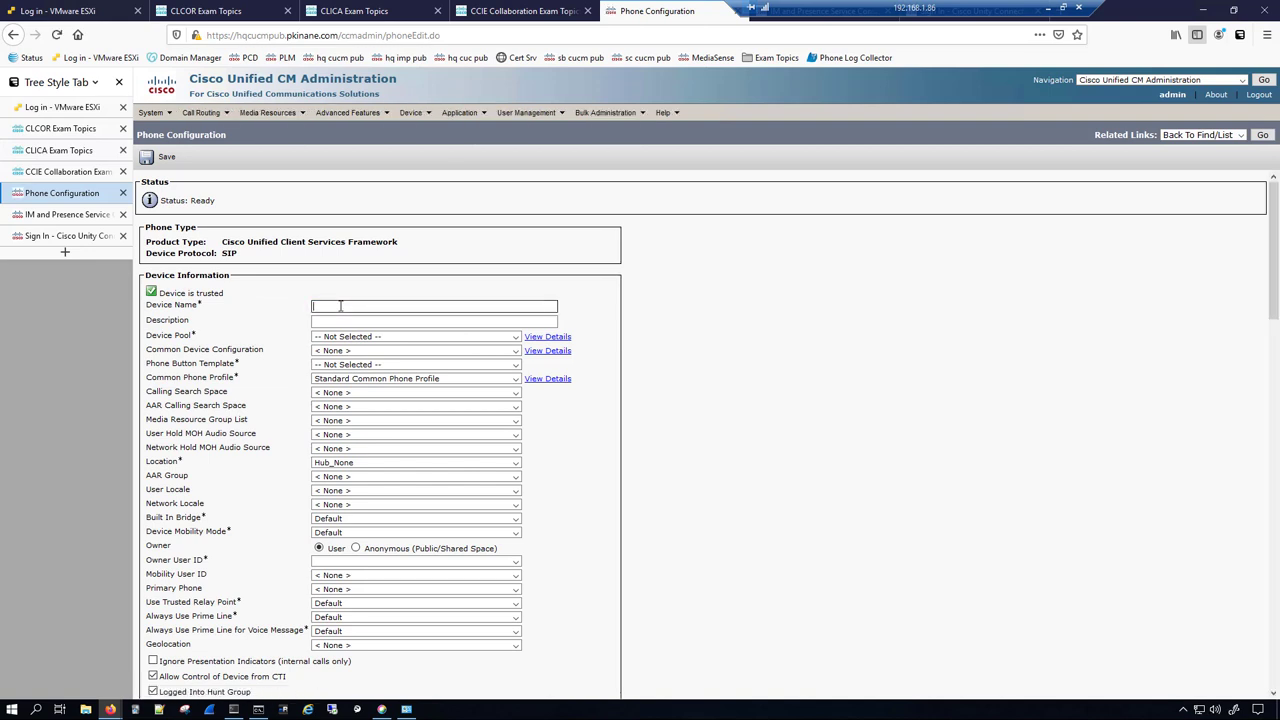
text(CSFUSER1)
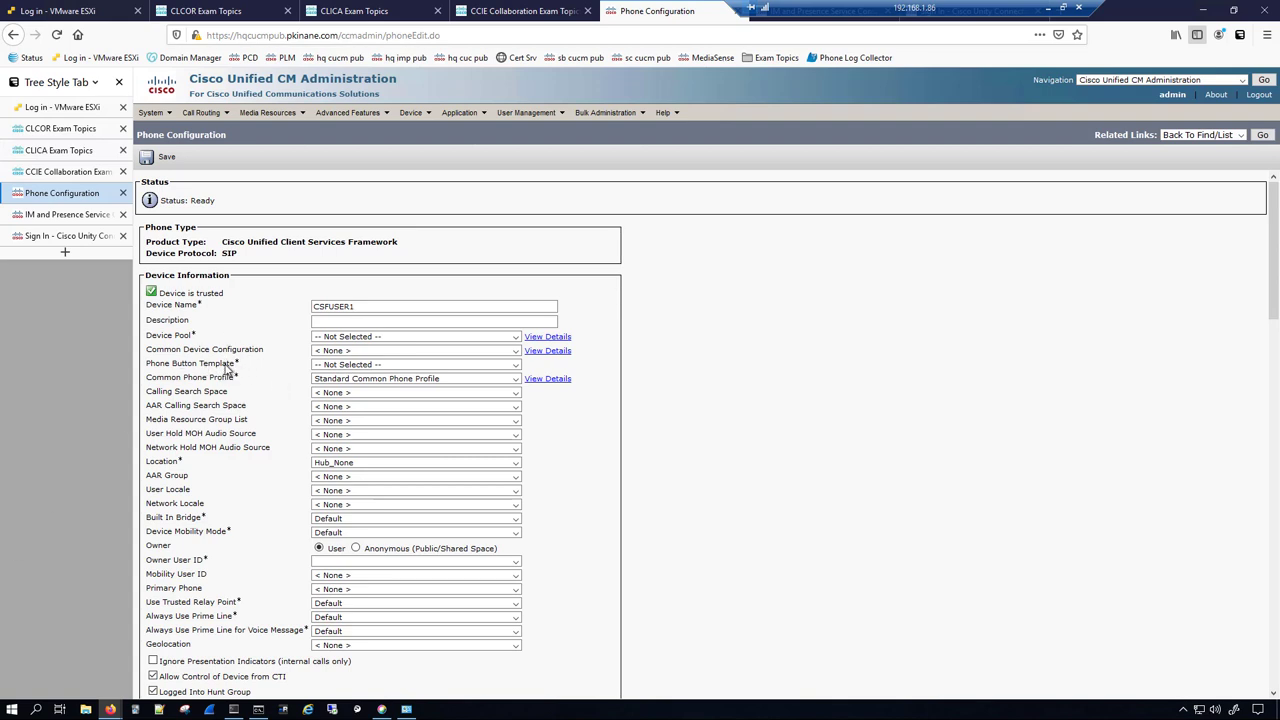
click(388, 338)
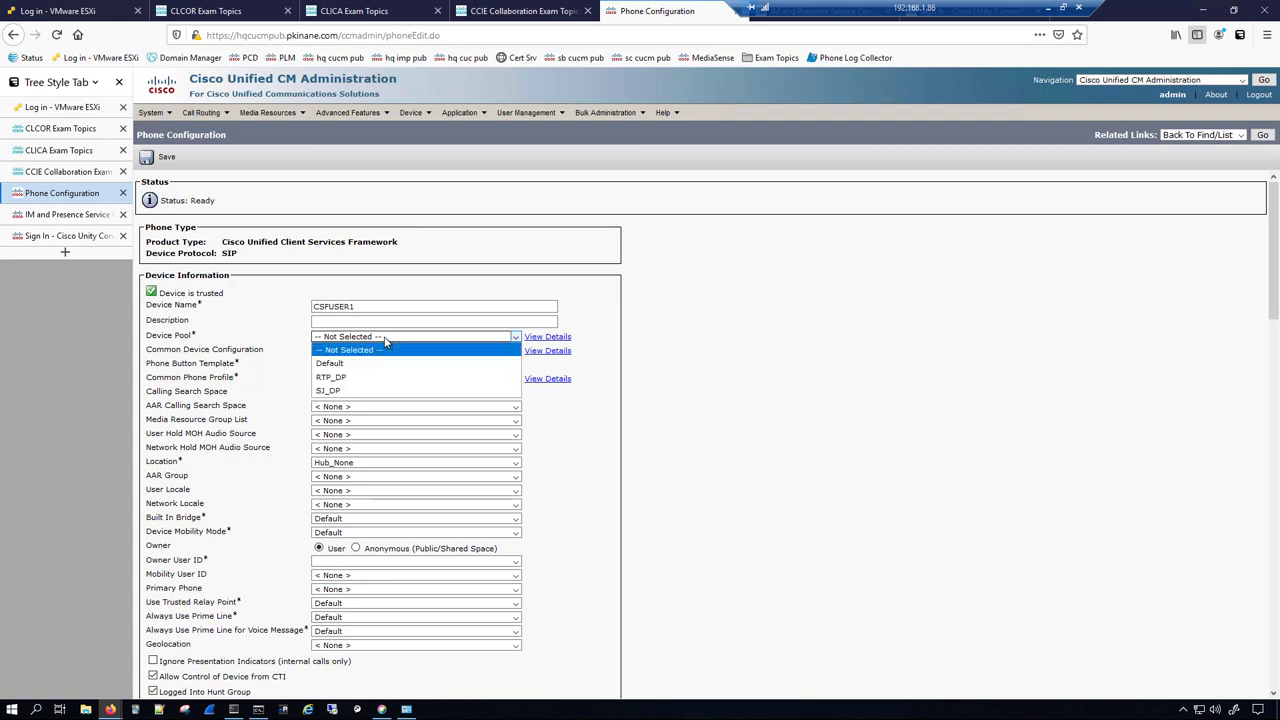
click(340, 391)
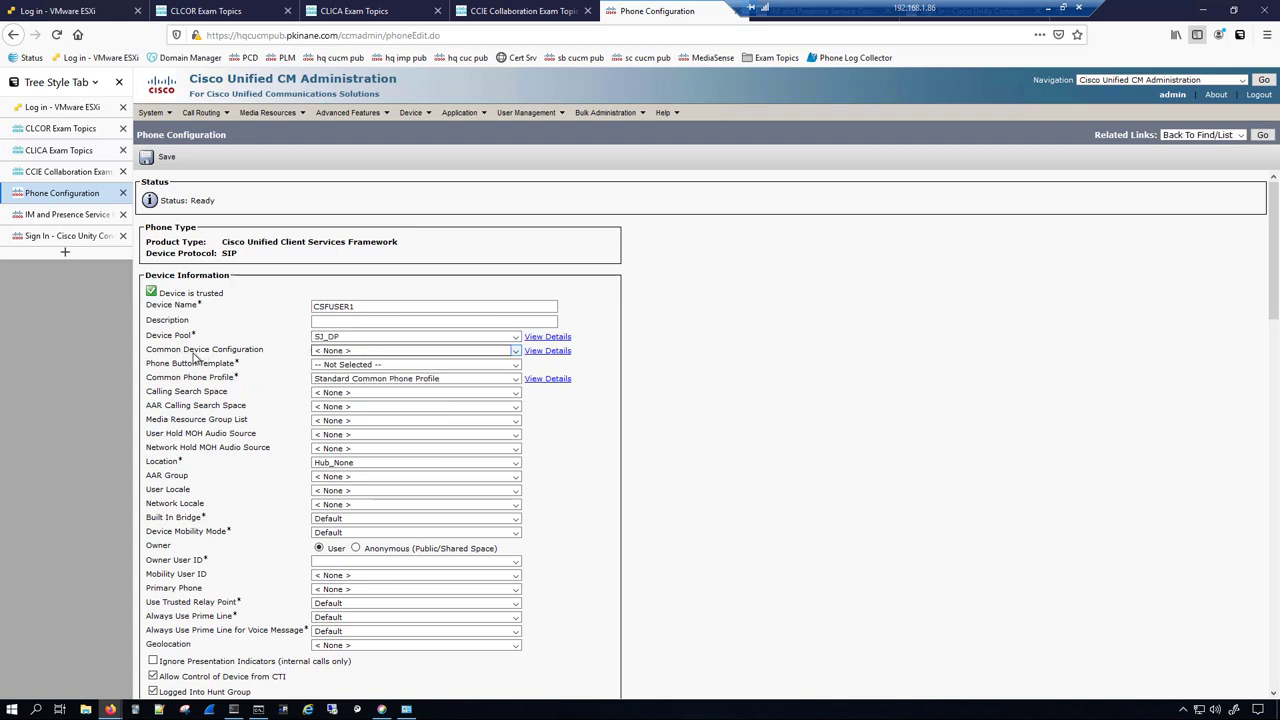
click(340, 365)
click(346, 390)
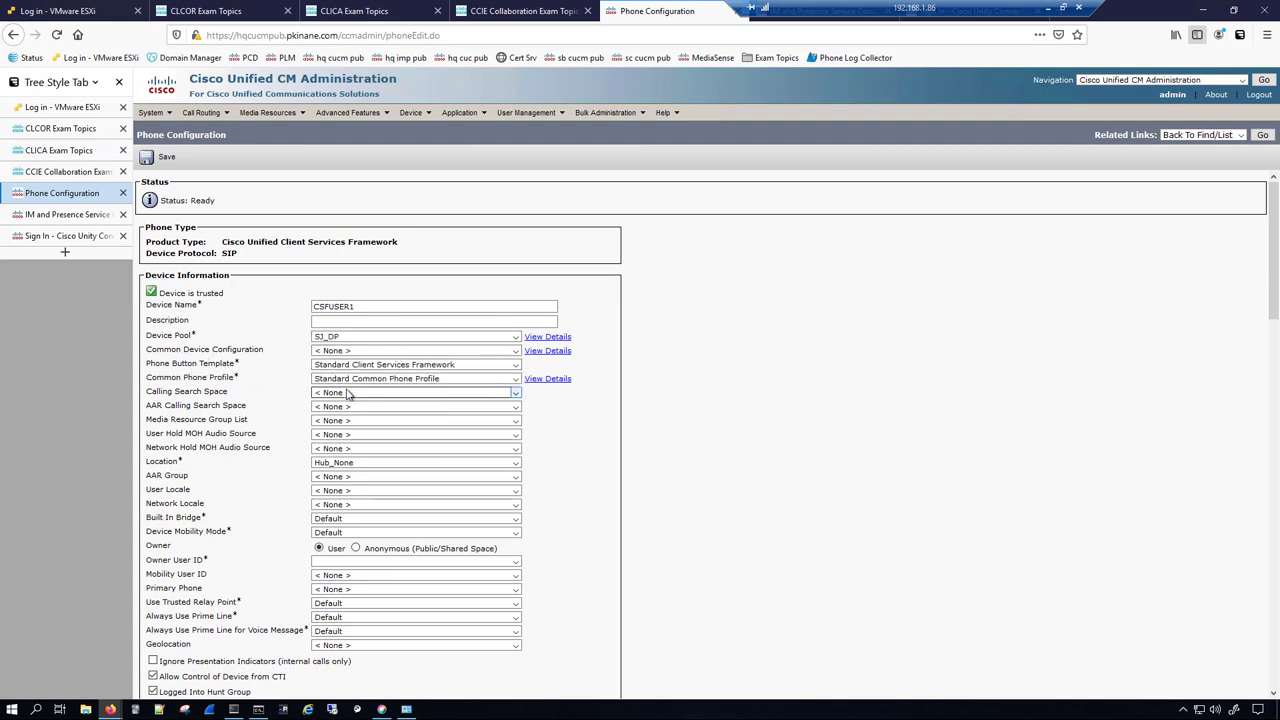
- Set the phone's calling search space to INTERNAL_CSS
click(225, 380)
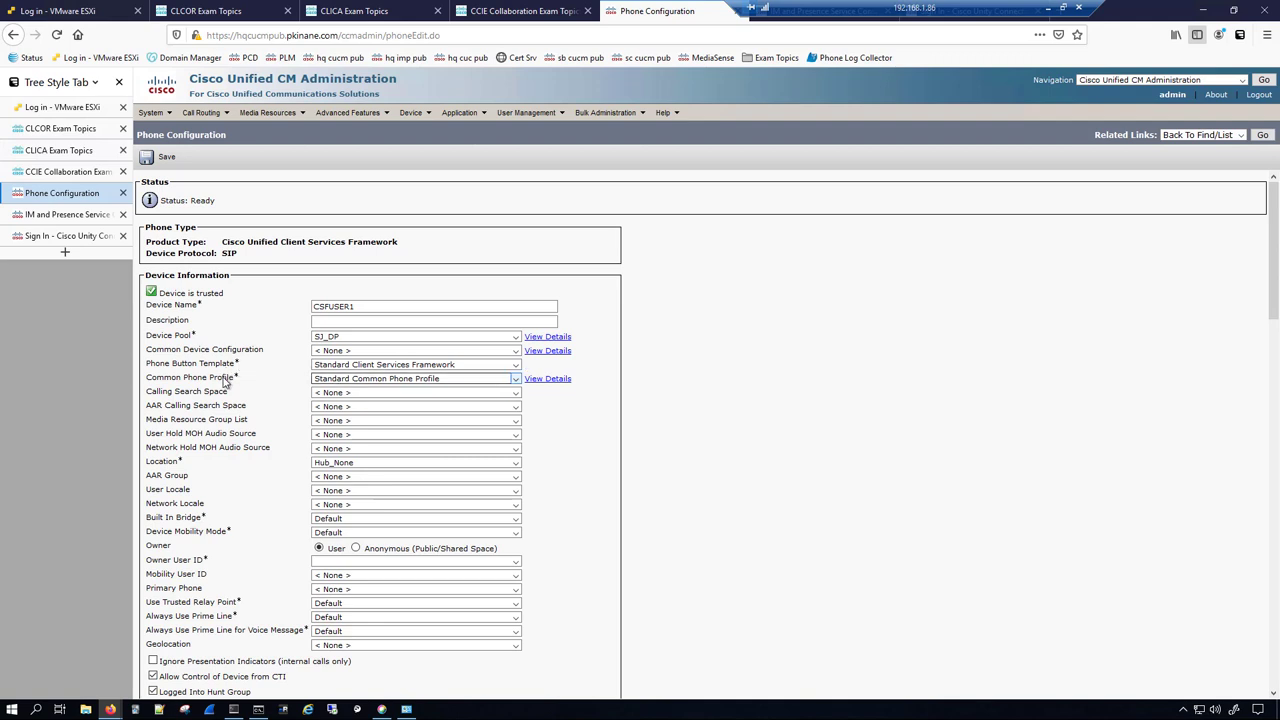
click(373, 399)
drag(240, 398, 162, 394)
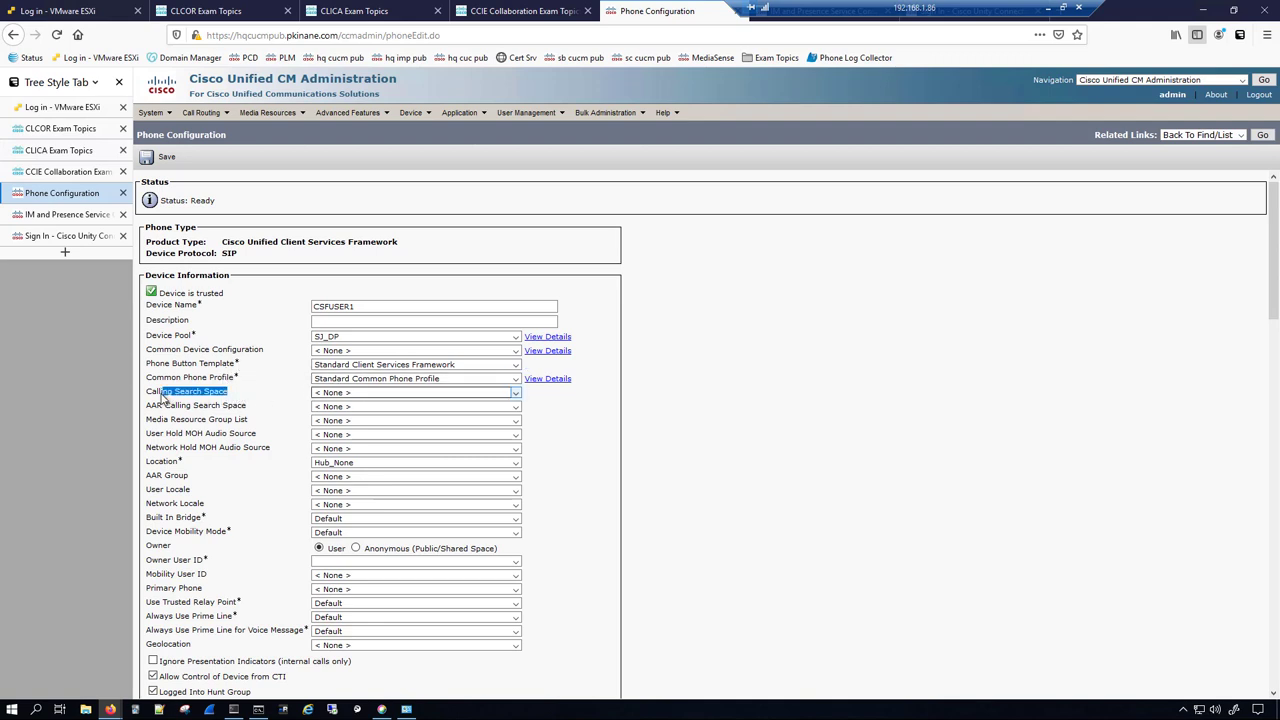
click(378, 400)
click(343, 420)
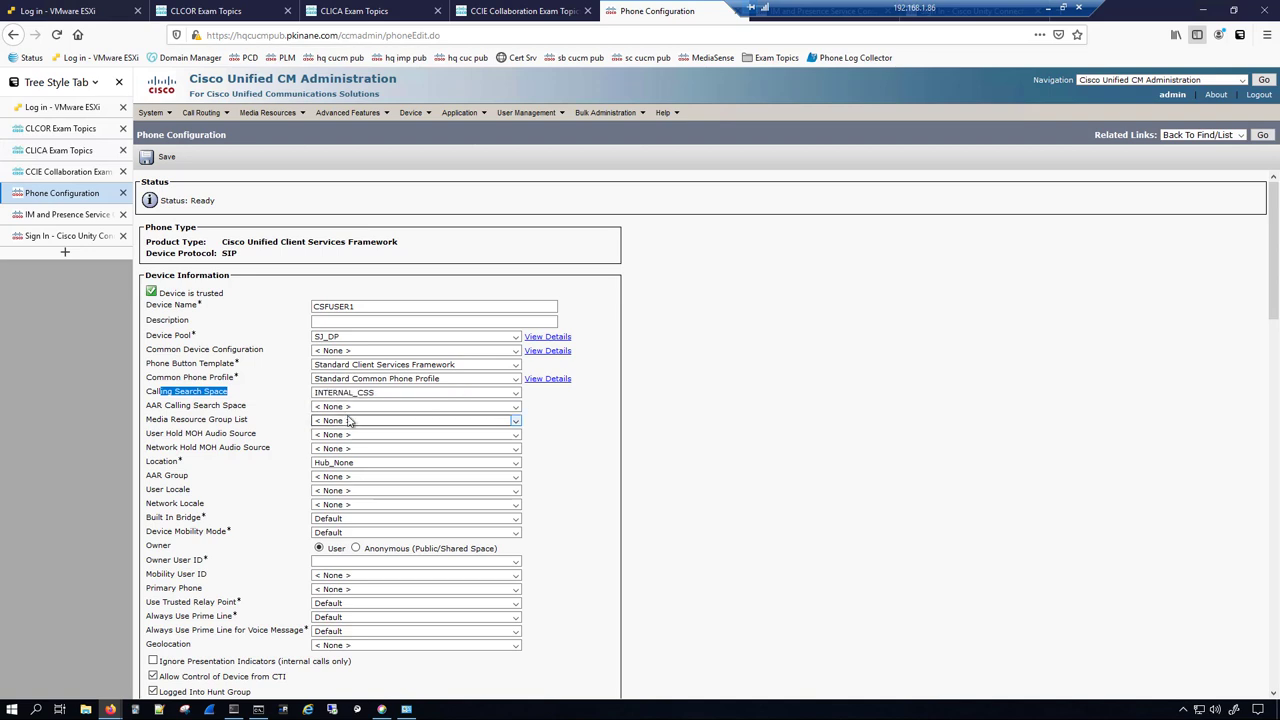
- Set the phone's location to SJ_Location and its owner user ID to user1
click(349, 466)
click(340, 519)
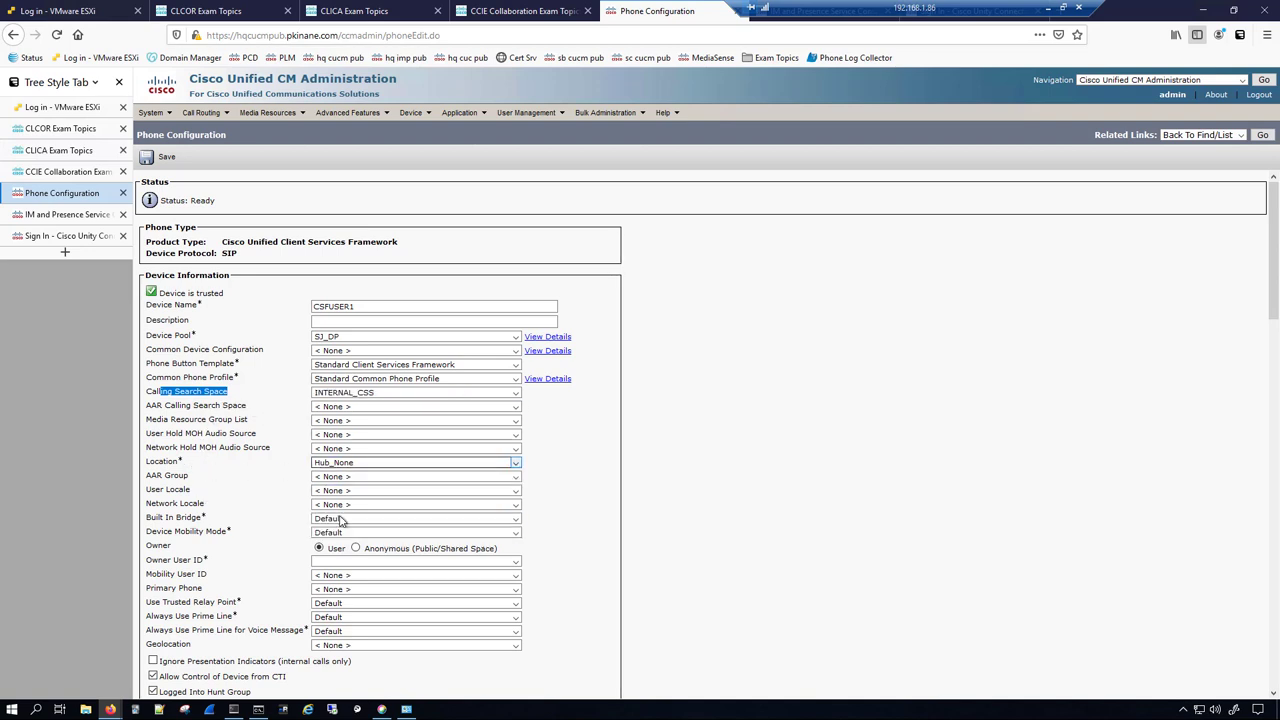
click(340, 561)
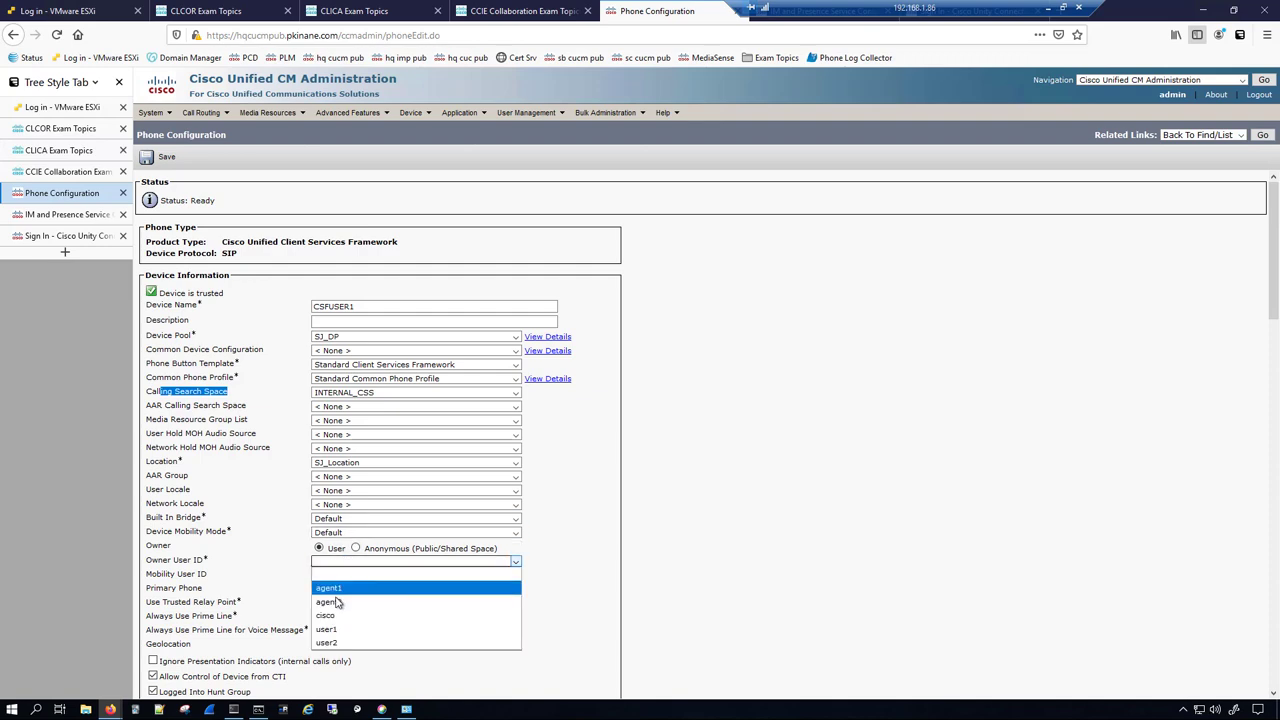
click(330, 630)
- Set the phone's SIP profile to Standard SIP Profile and its device security profile to Cisco Unified Client Services Framework - Standard SIP Non-Secure Profile
scroll(278, 536, down, 2)
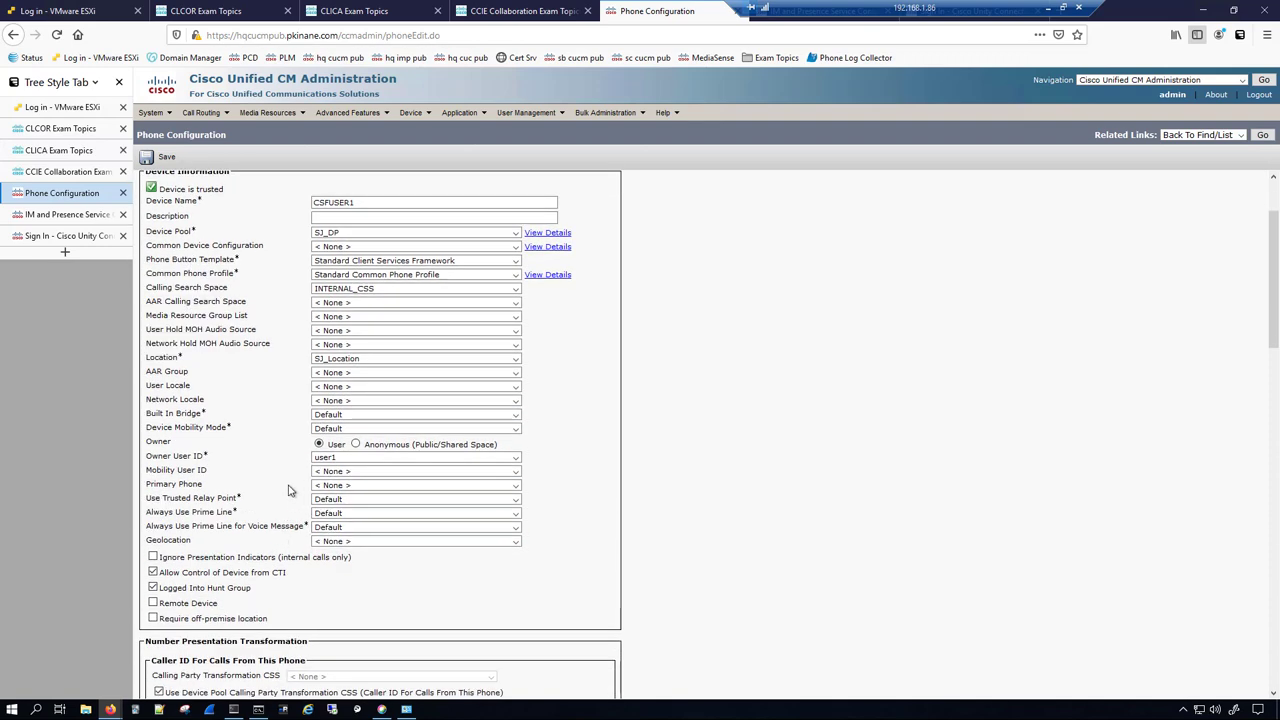
scroll(290, 490, down, 4)
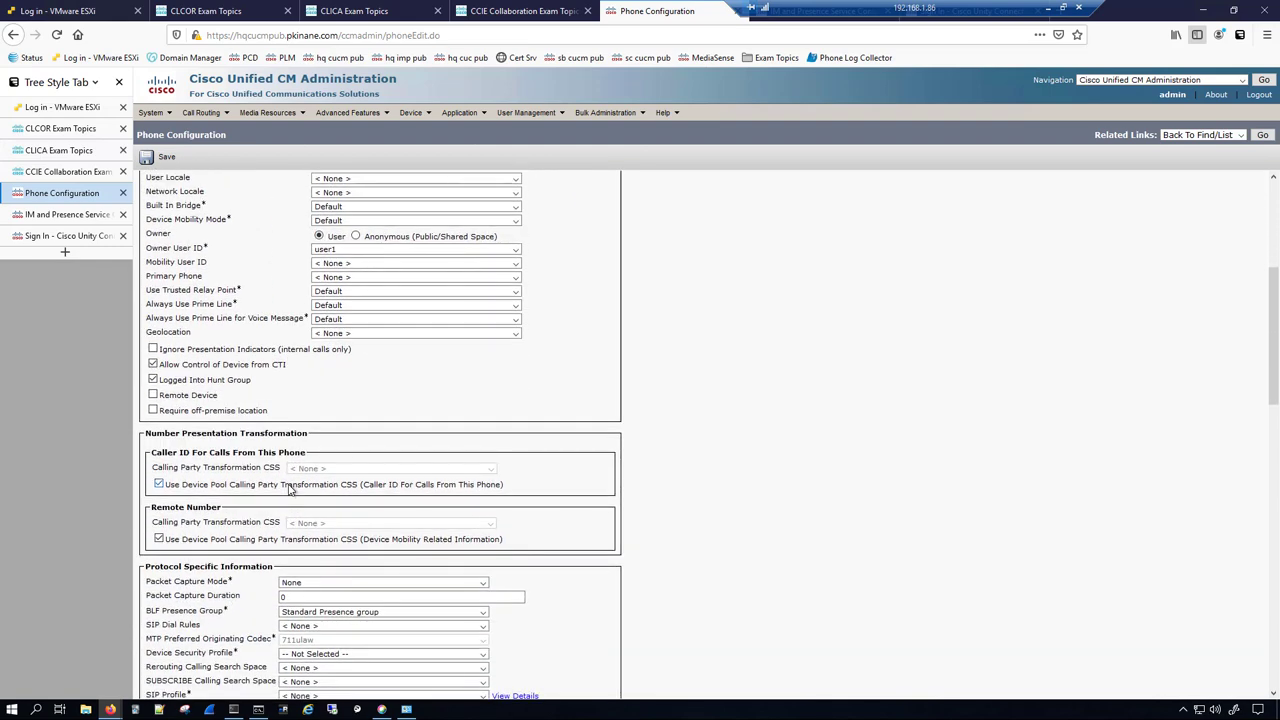
scroll(290, 489, down, 3)
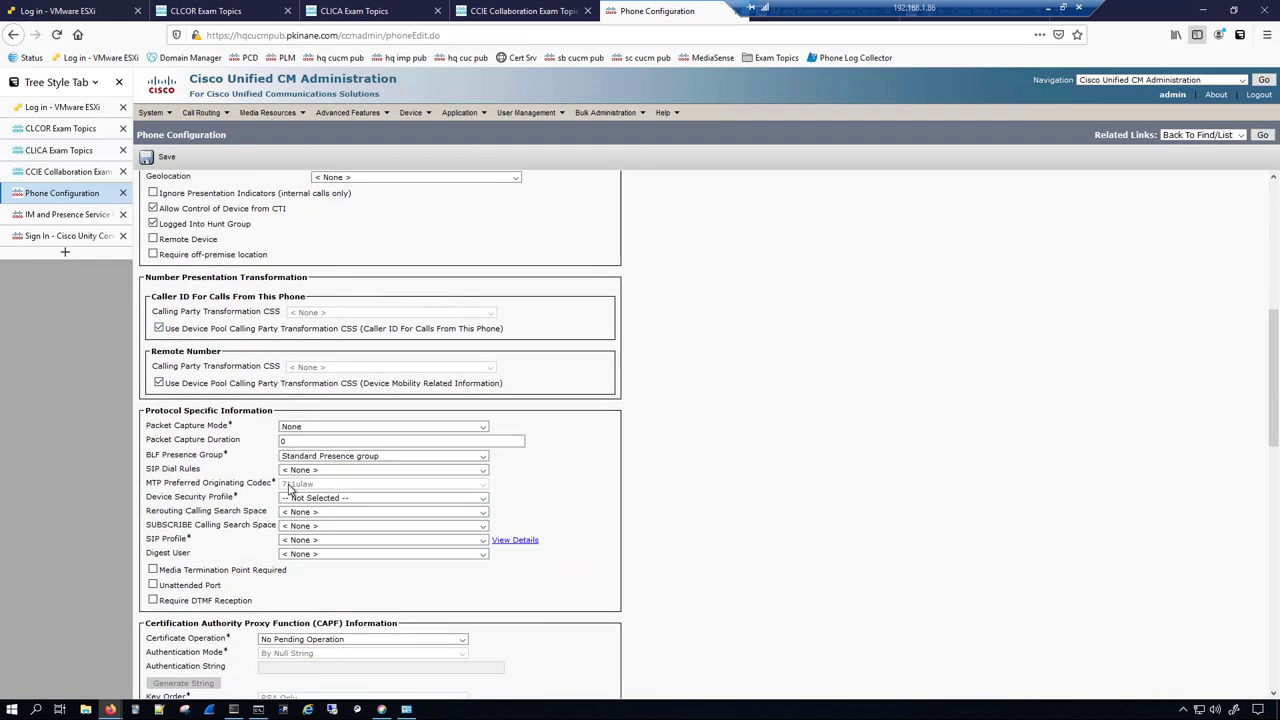
scroll(290, 487, down, 1)
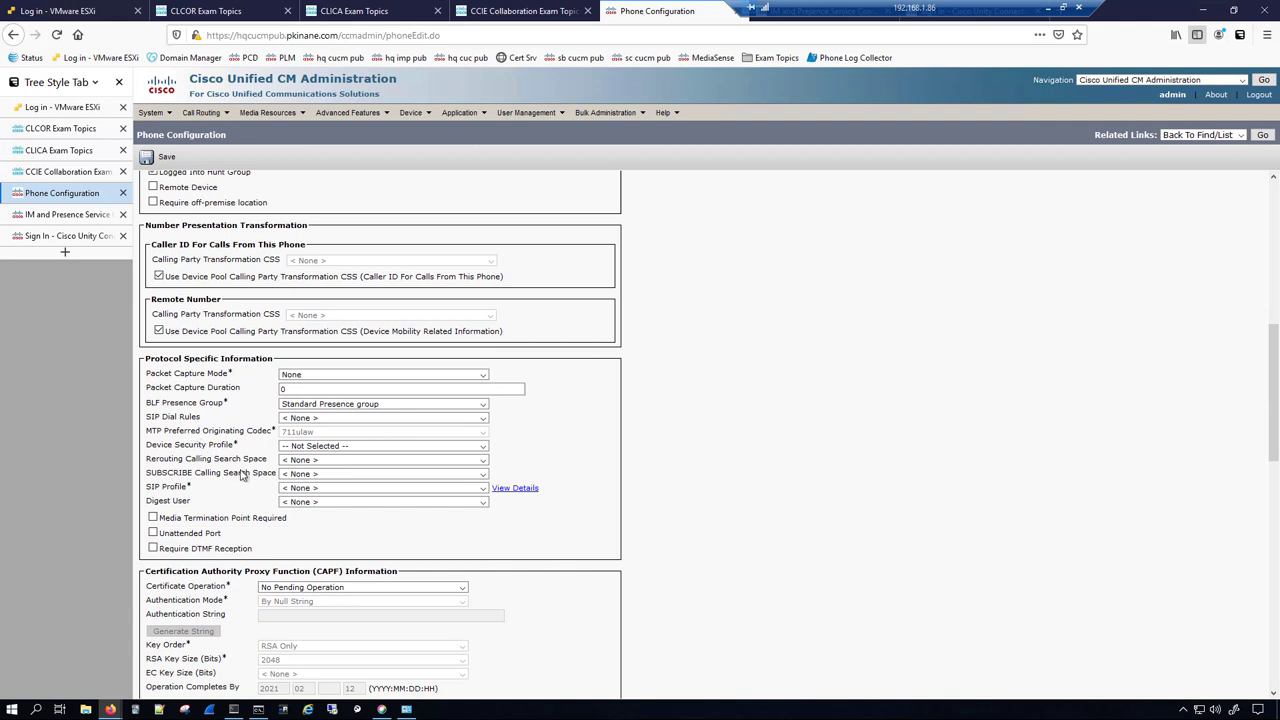
click(300, 488)
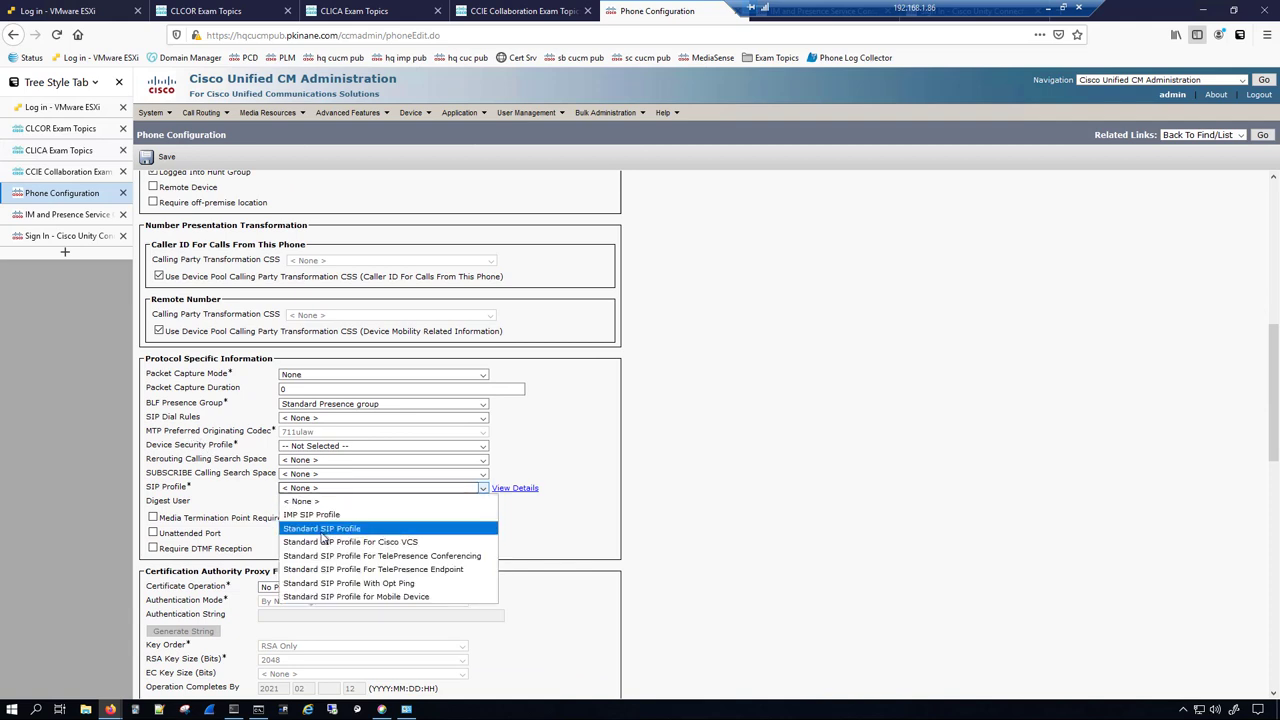
click(324, 529)
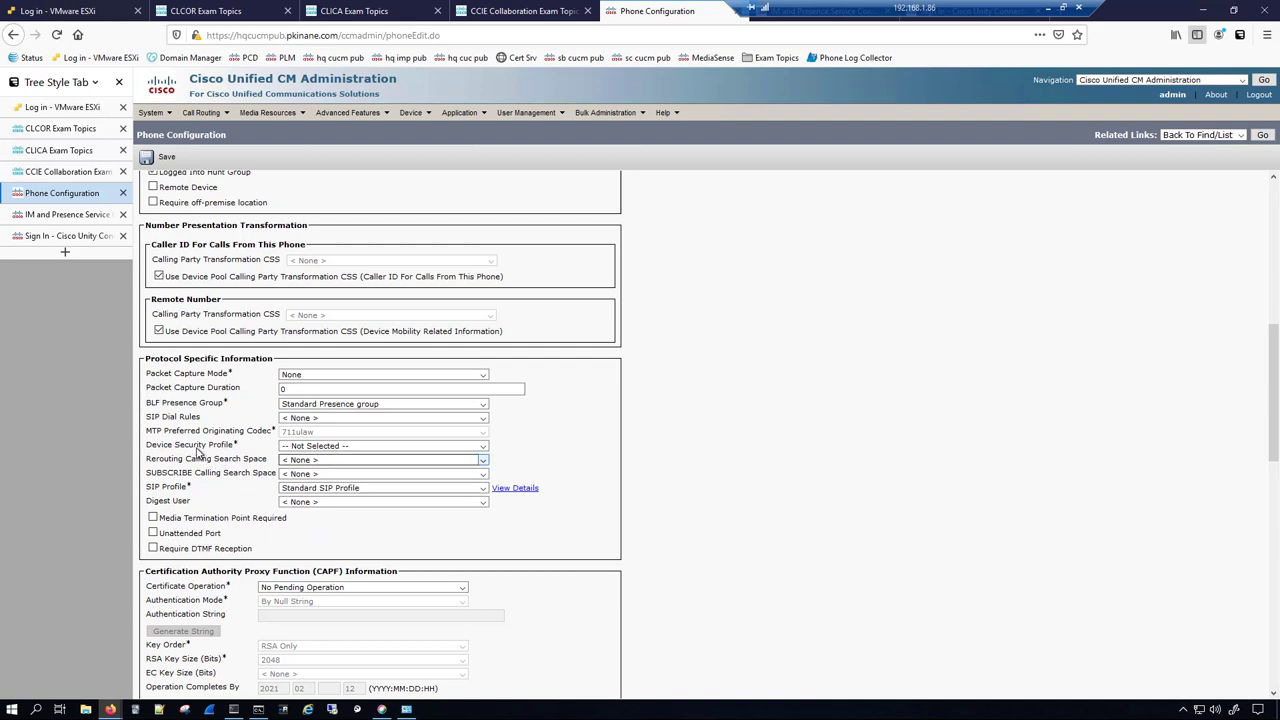
click(322, 446)
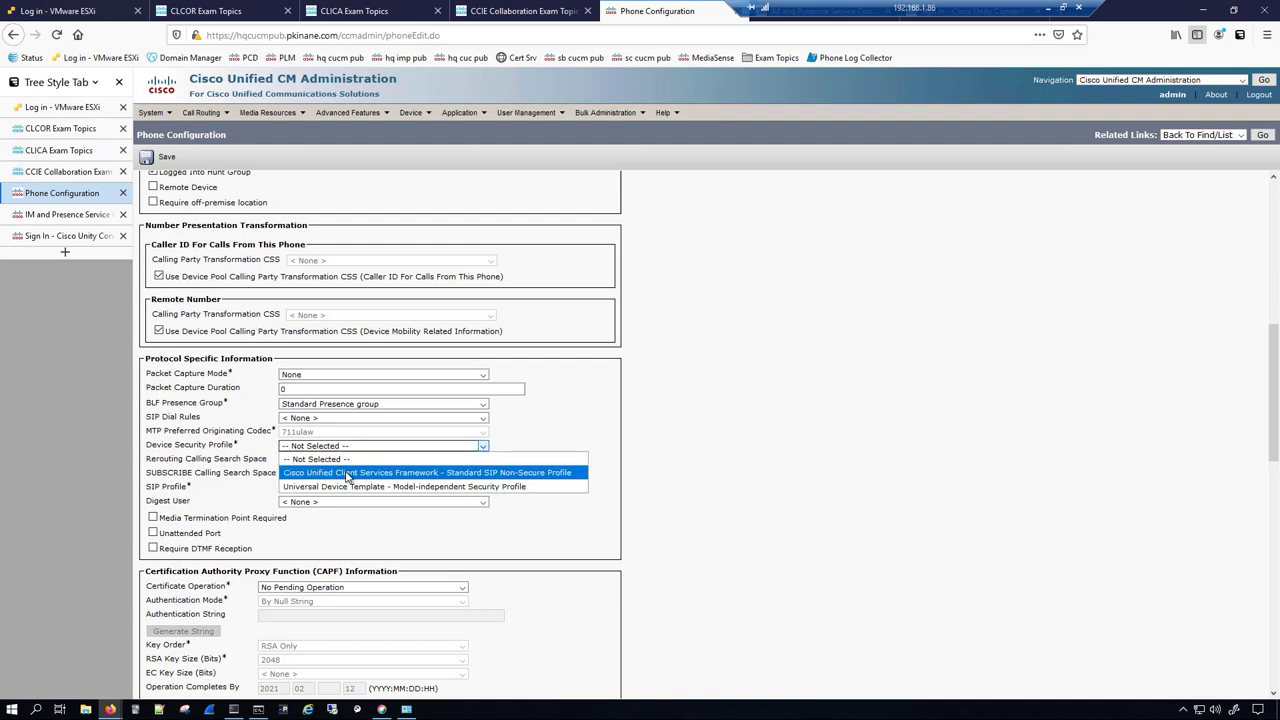
click(347, 474)
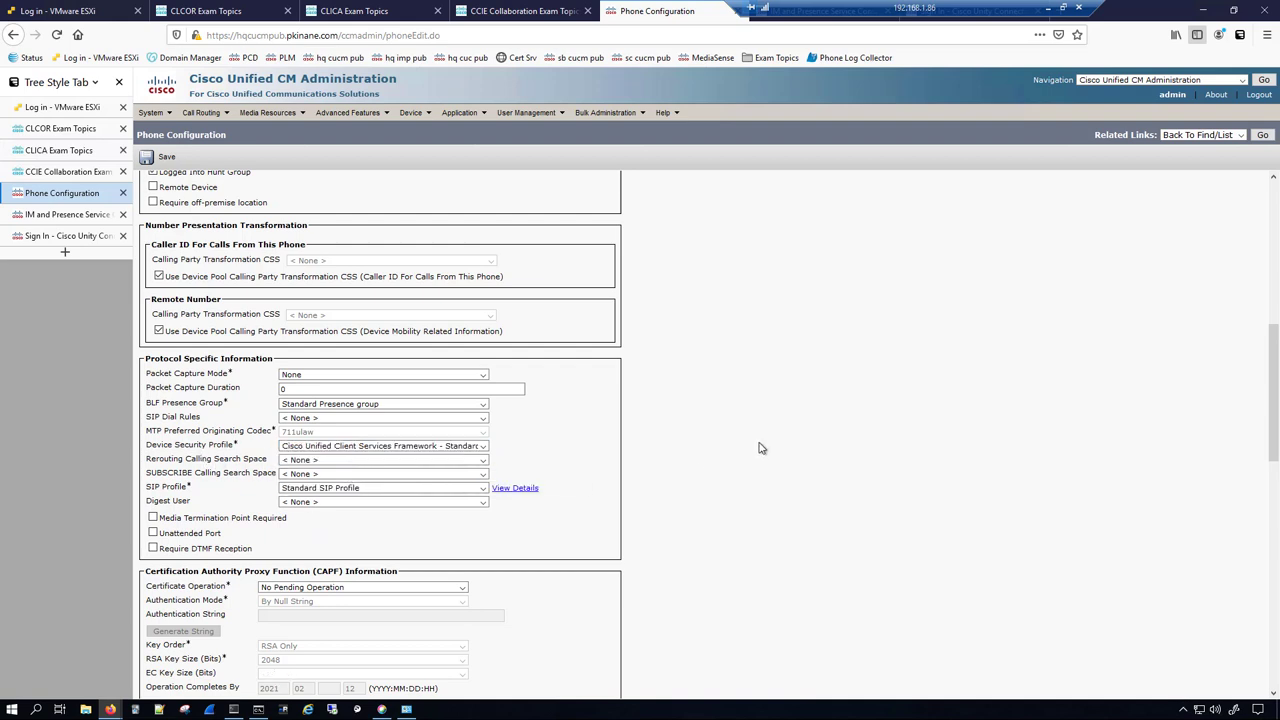
- Locate the phone's Cisco Support Field setting and search the web for "jabber Cisco Support Field" to check its use
scroll(759, 448, down, 5)
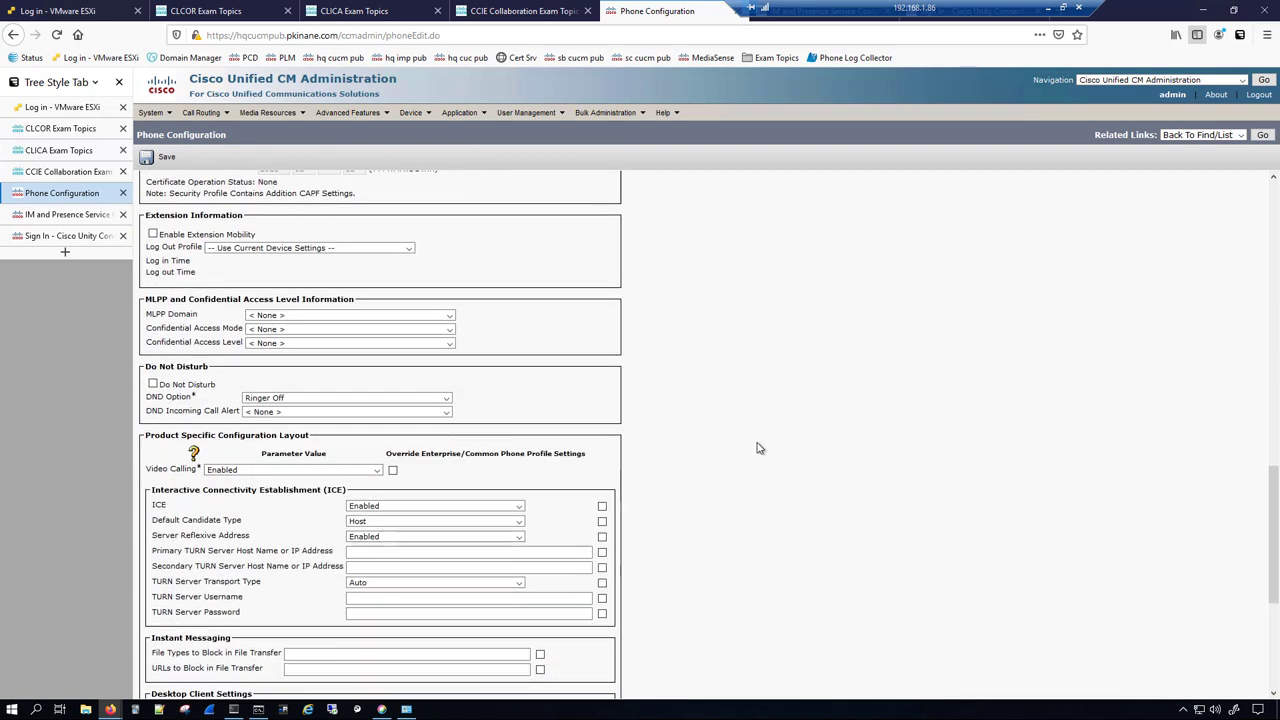
scroll(759, 448, down, 3)
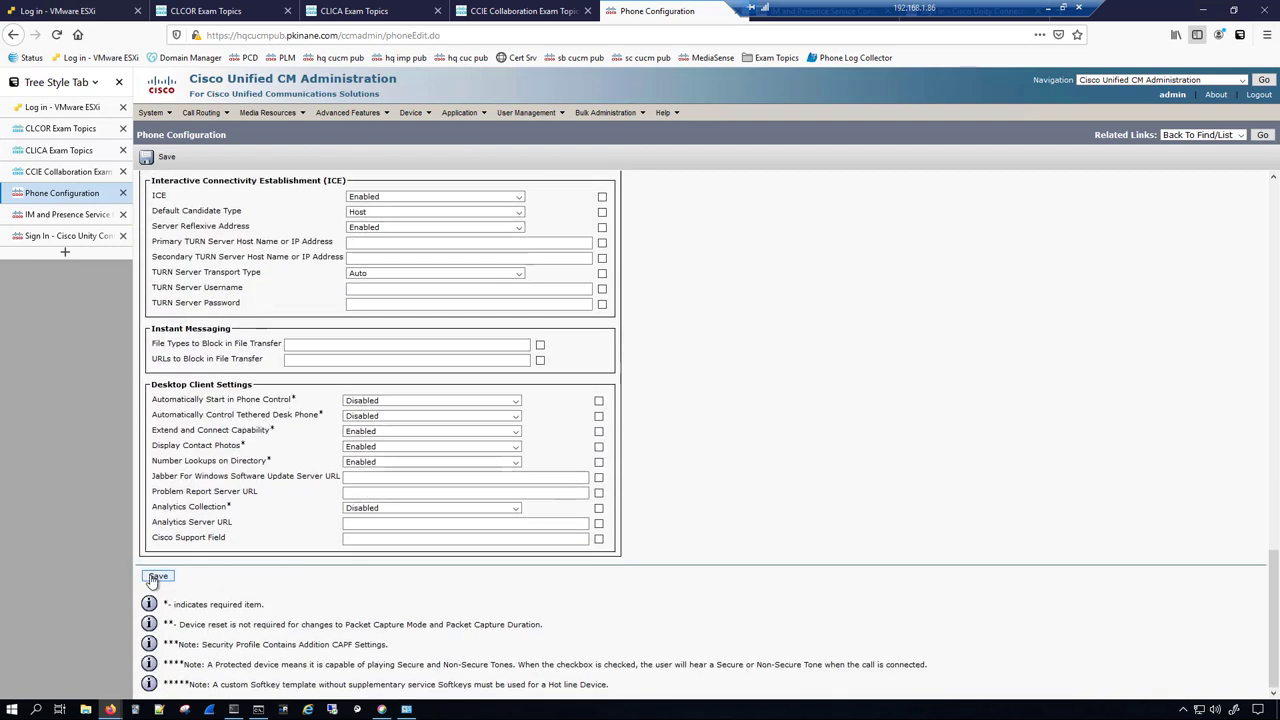
drag(246, 540, 150, 541)
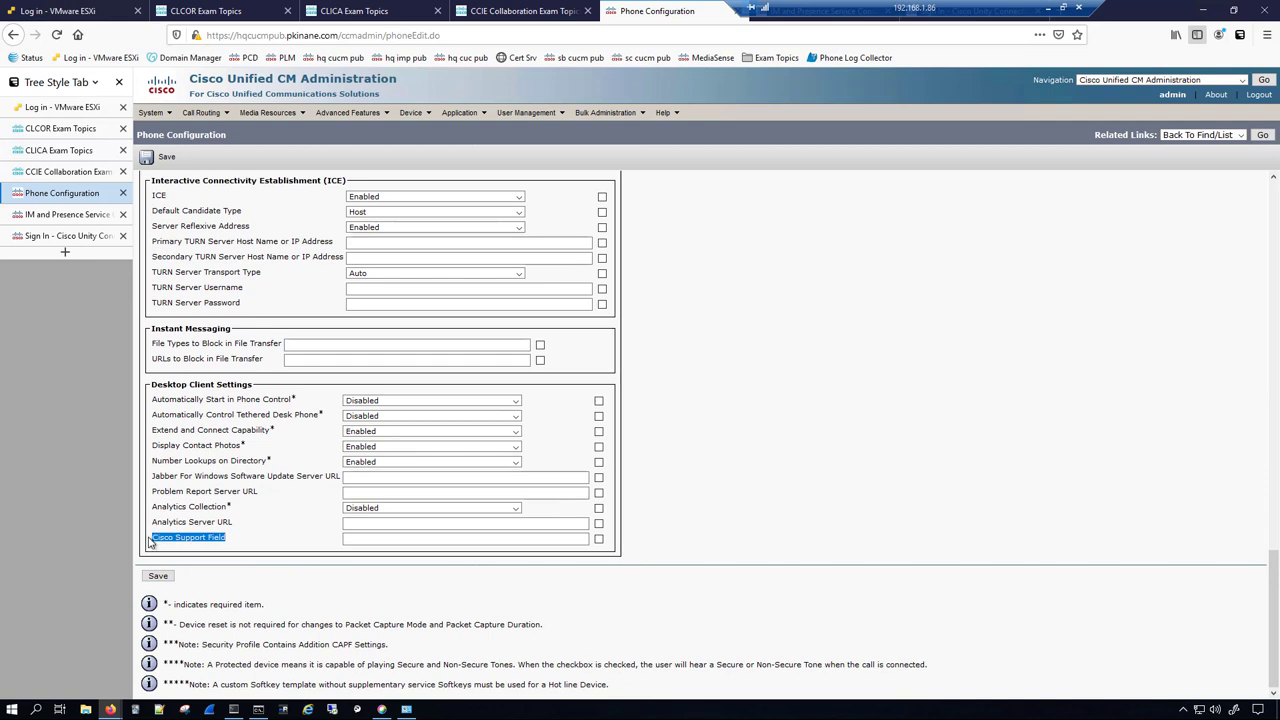
click(251, 547)
click(57, 253)
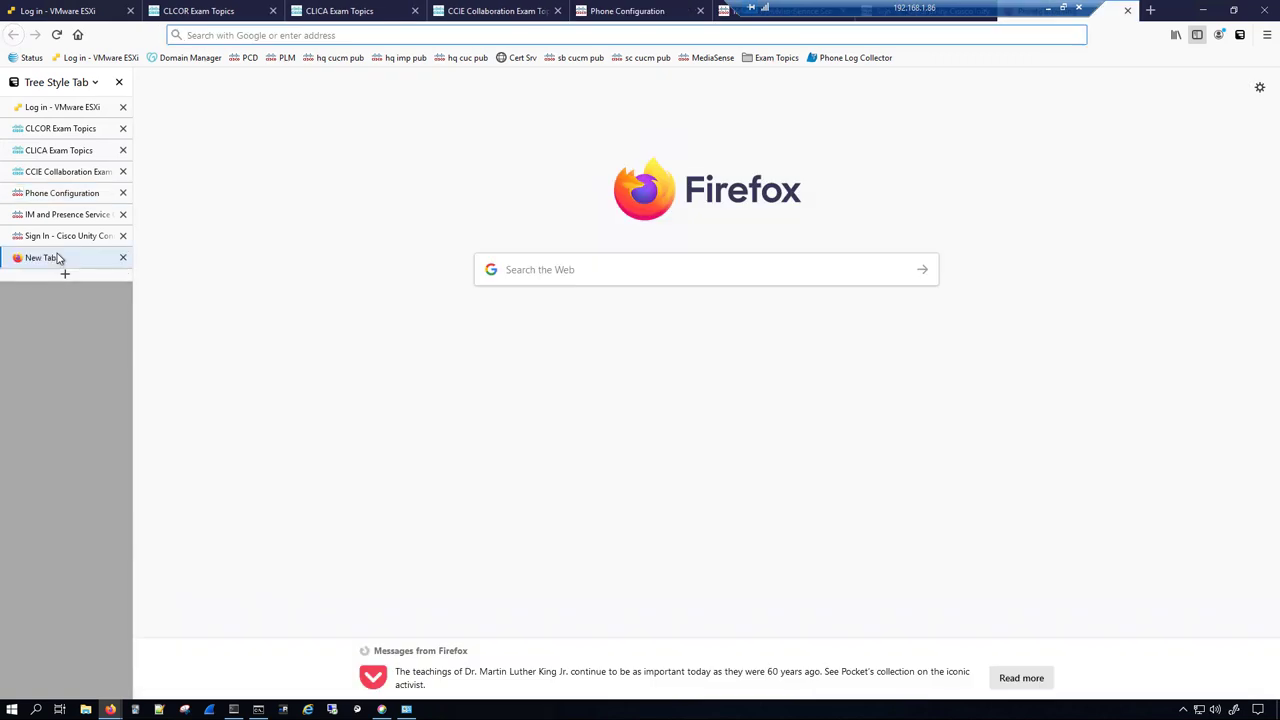
text(jabb)
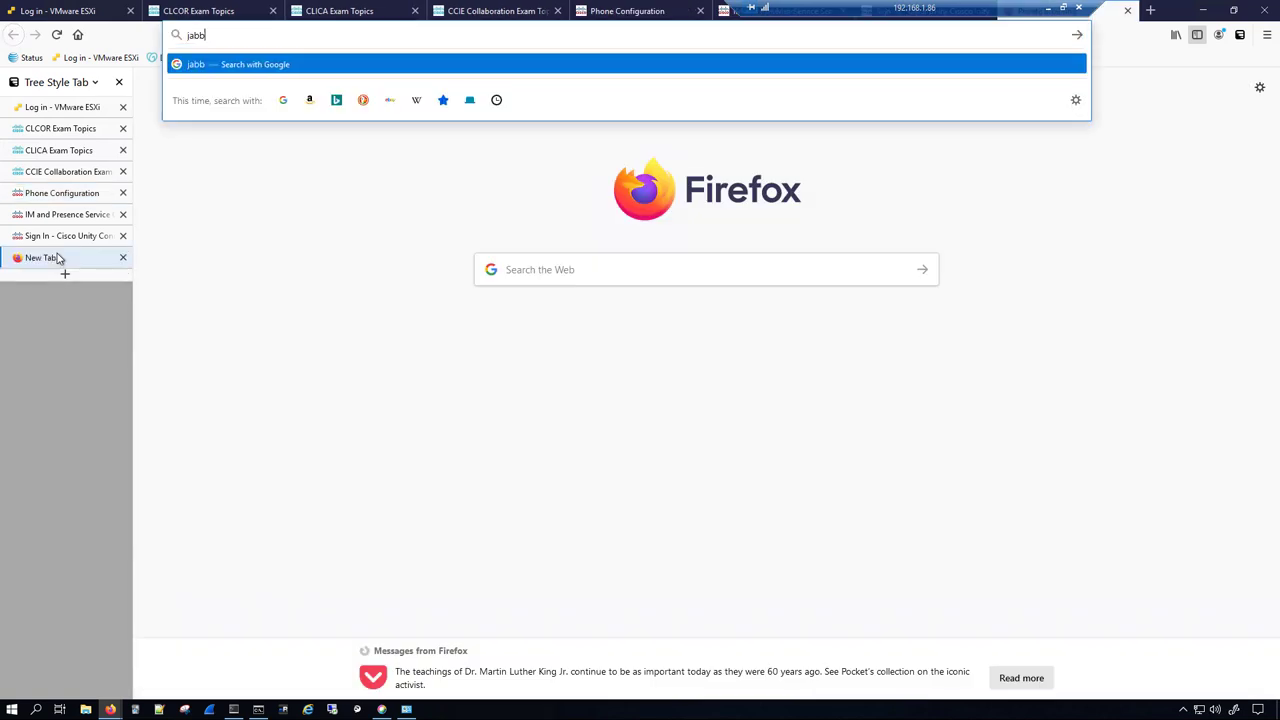
text(er Cisco Support Field)
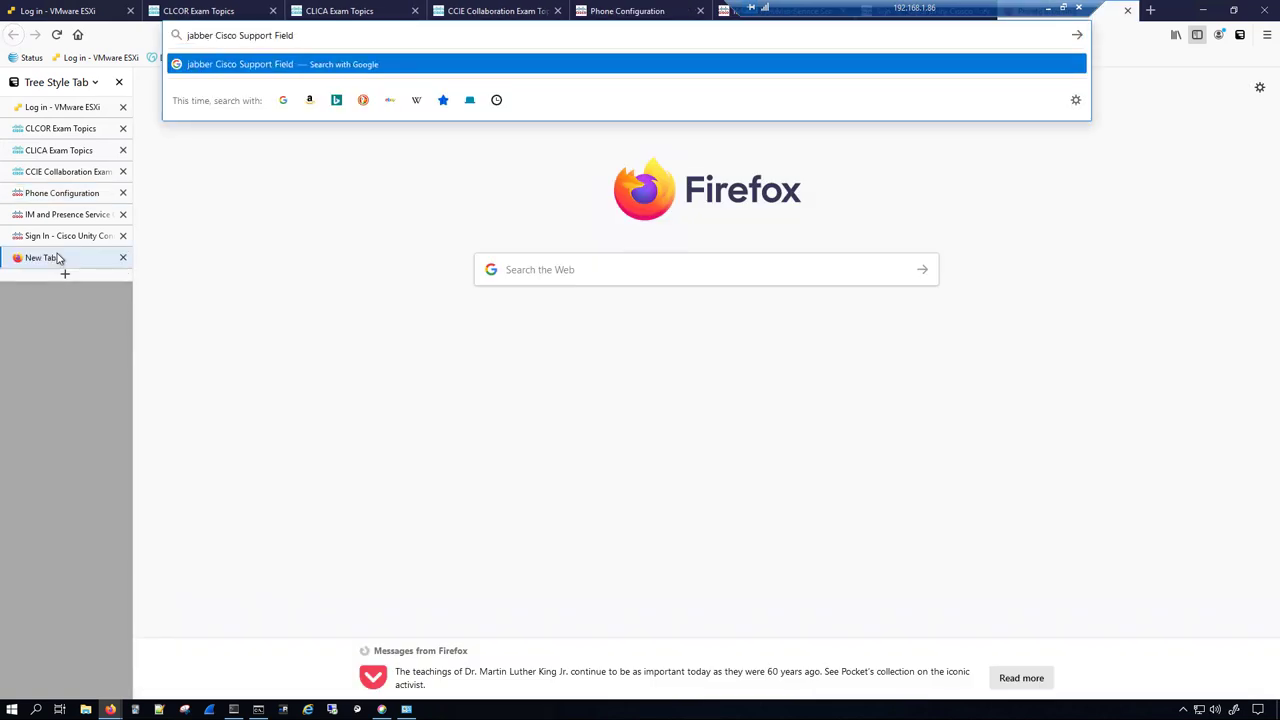
key(Return)
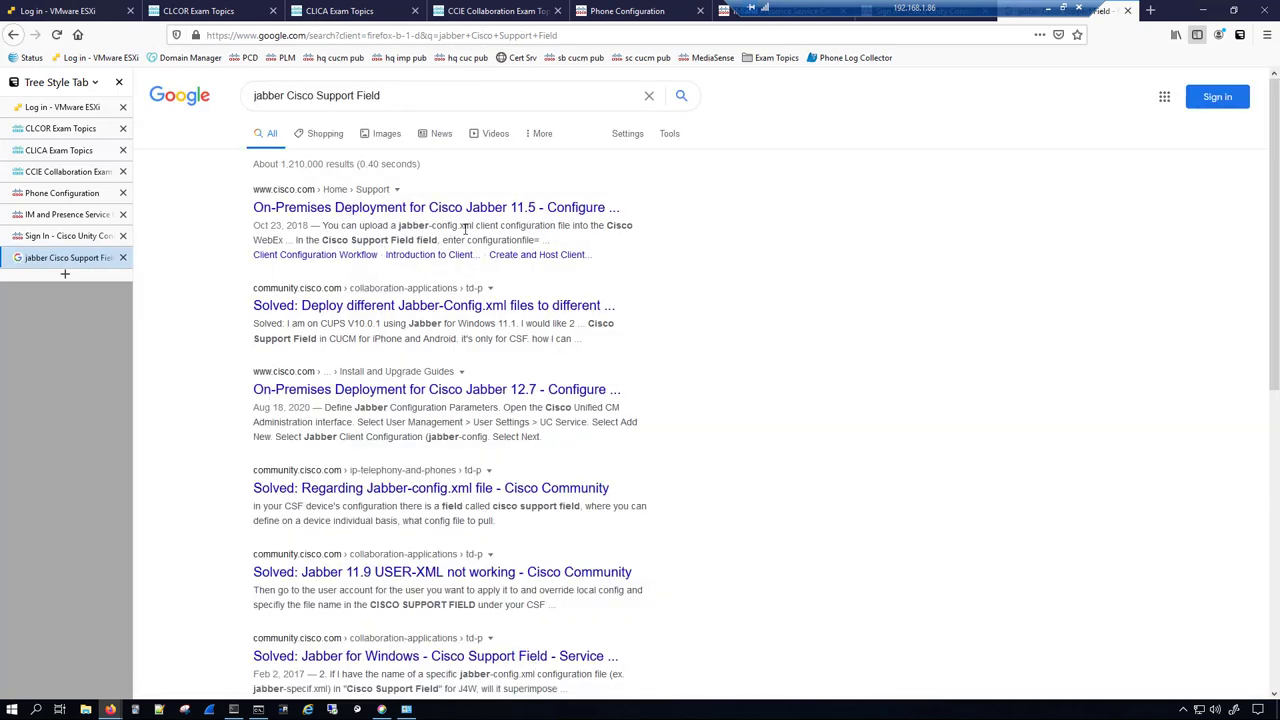
drag(474, 226, 397, 226)
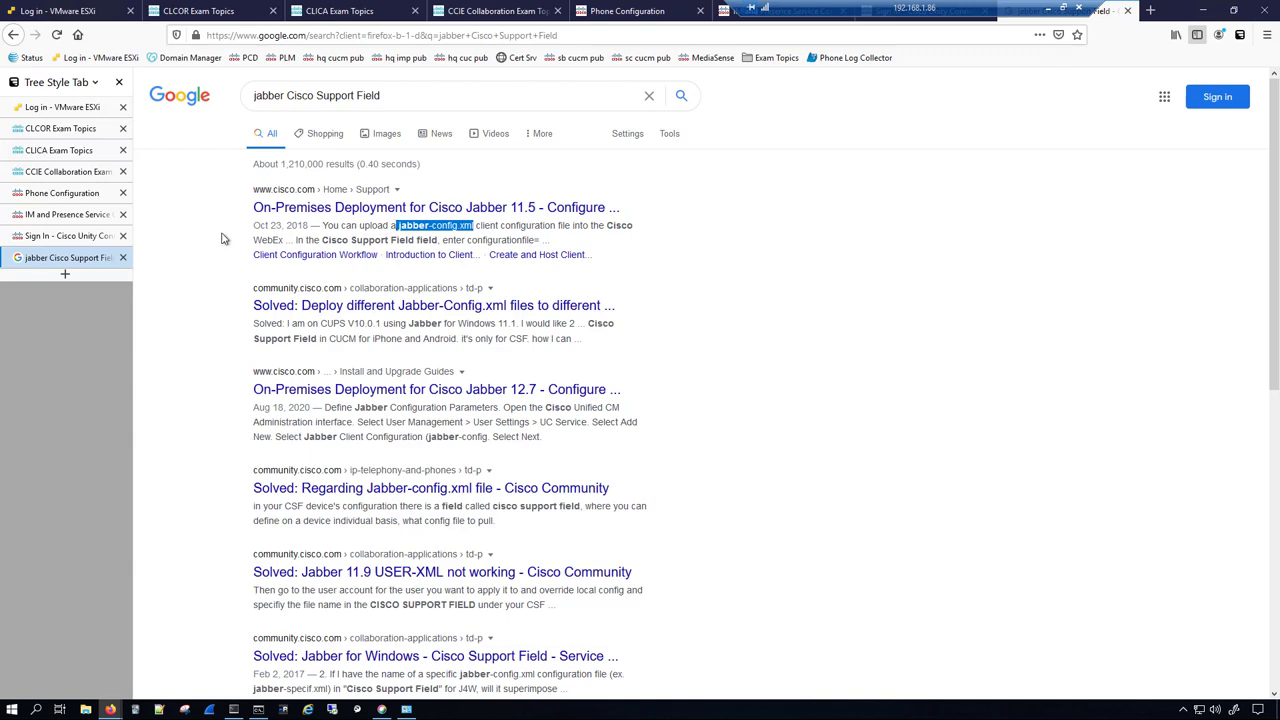
- Return to the phone configuration and save the new CSFUSER1 device with the Cisco Support Field left empty
click(60, 216)
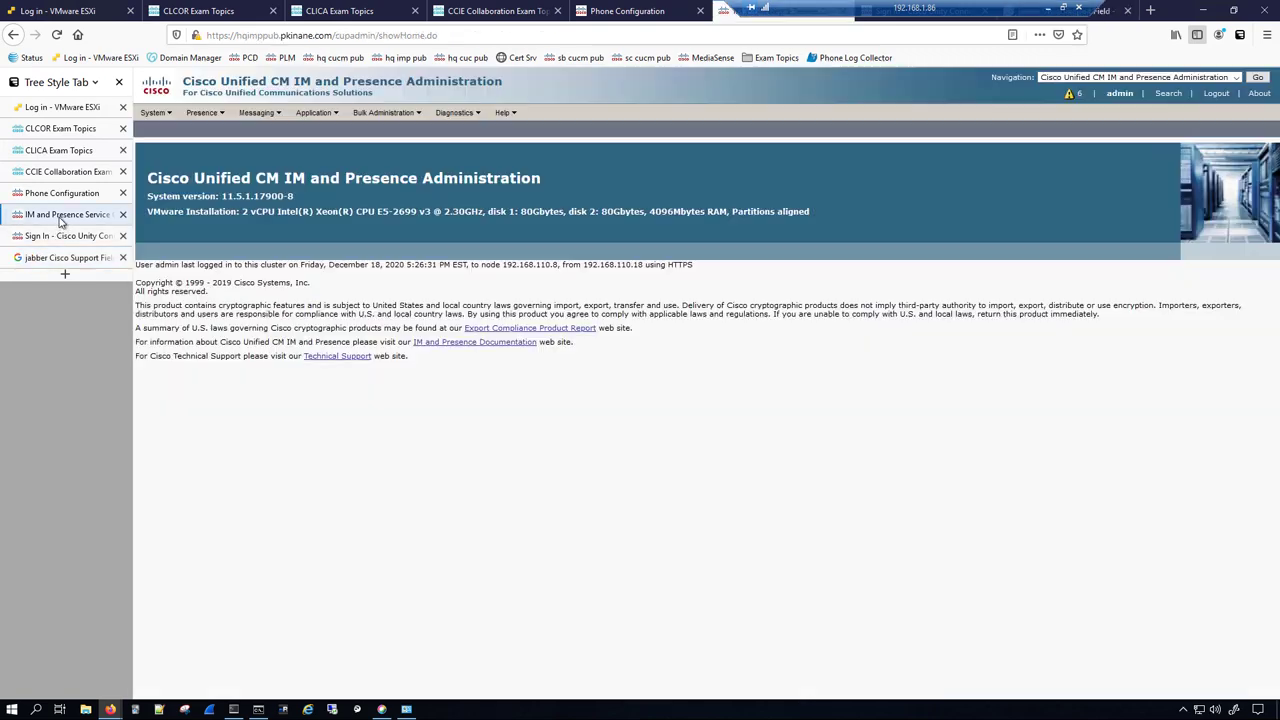
click(63, 194)
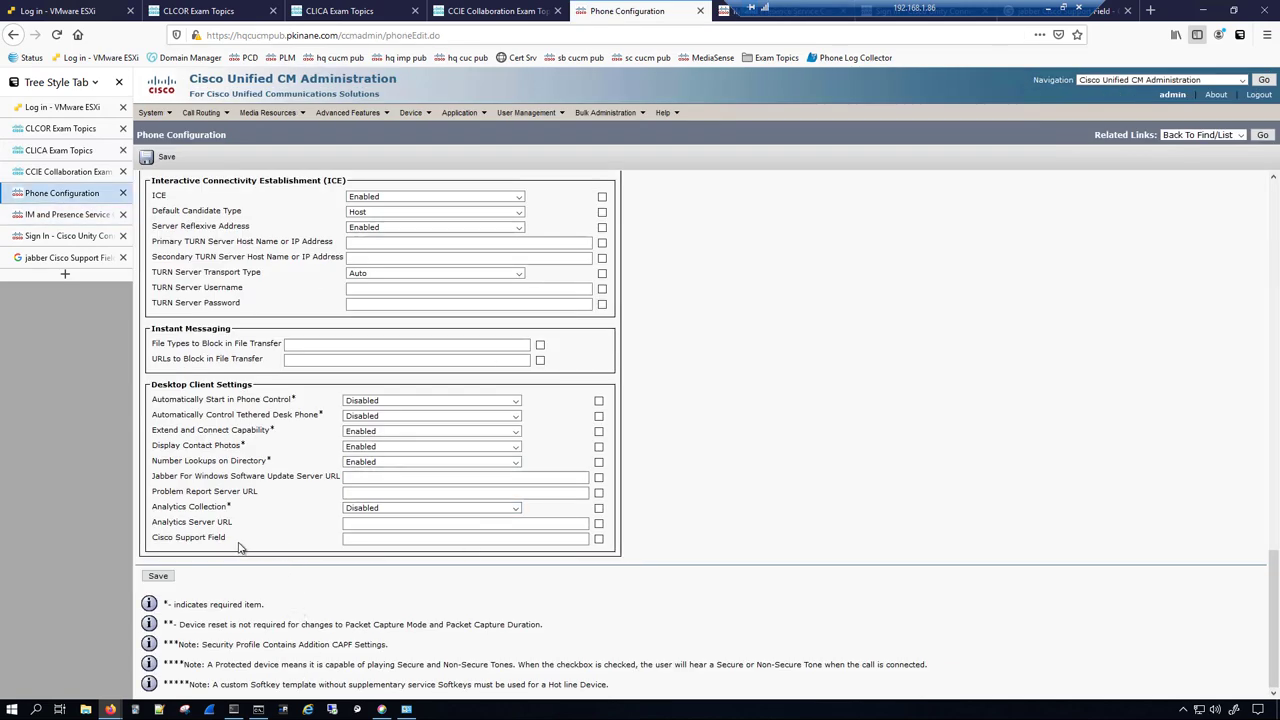
drag(226, 545, 152, 545)
click(178, 545)
click(158, 576)
click(792, 322)
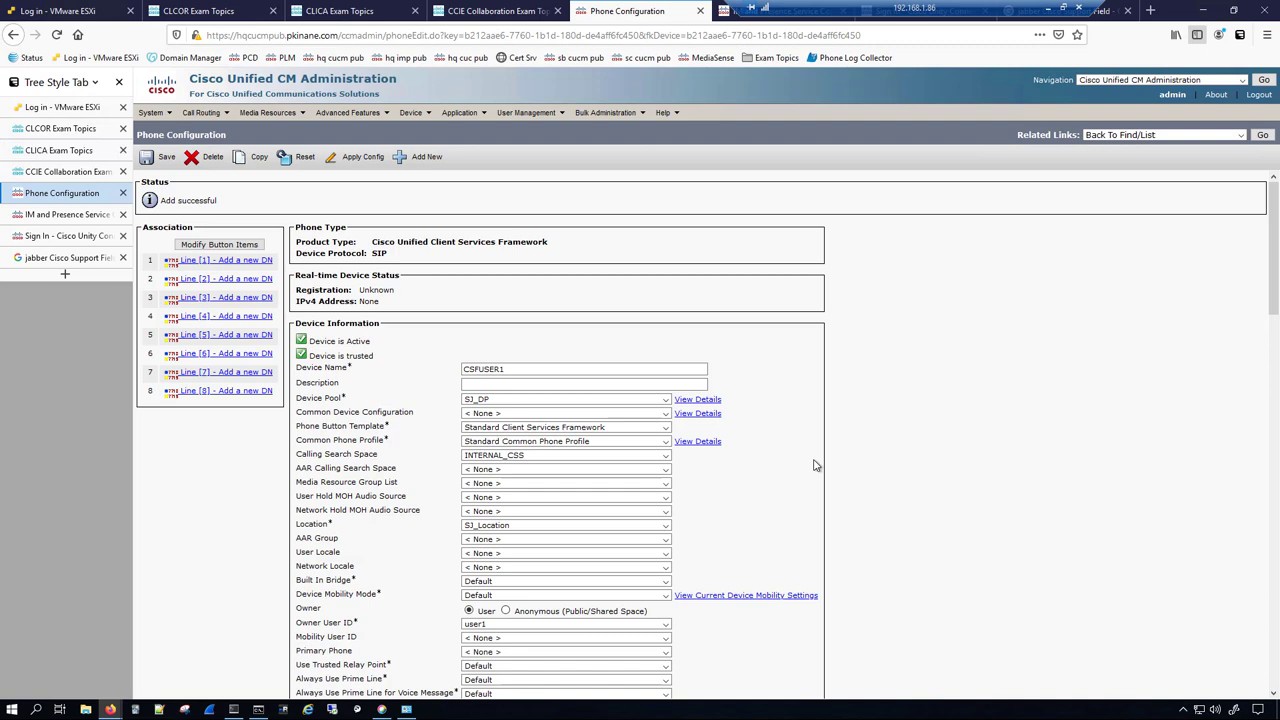
- Assign directory number 1000 in route partition INTERNAL_PT to line 1 of CSFUSER1
click(247, 262)
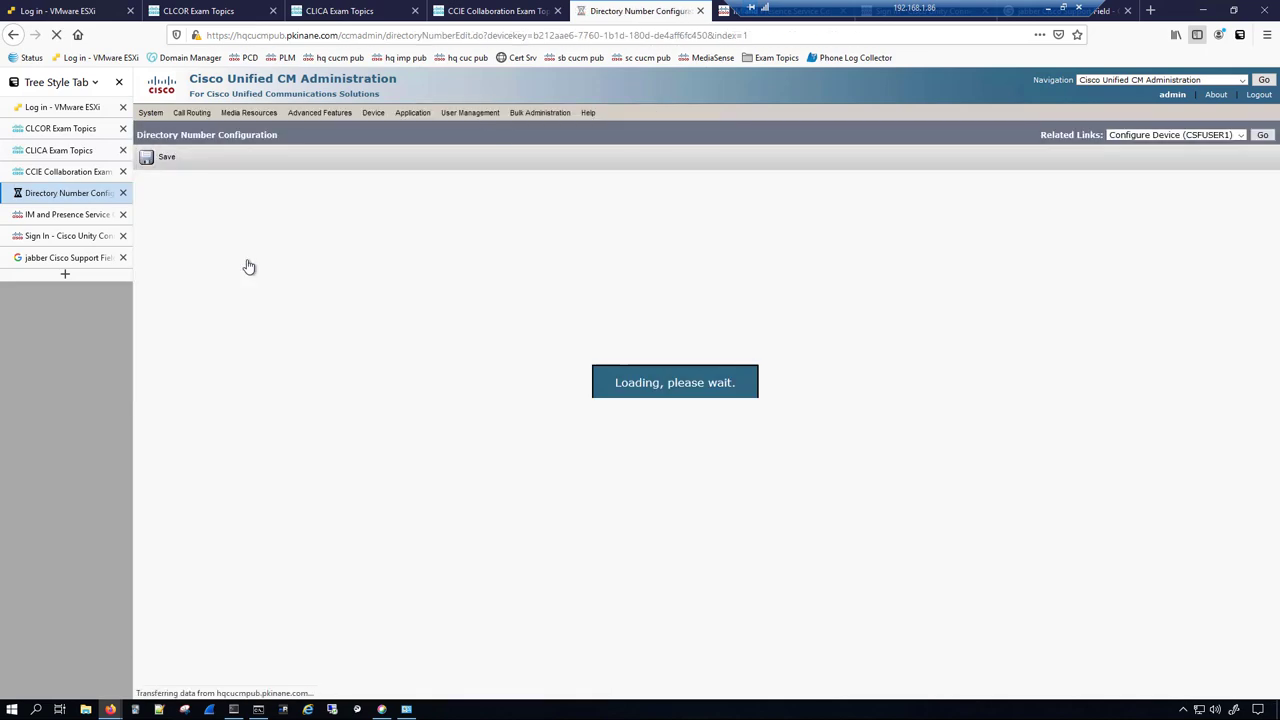
click(279, 245)
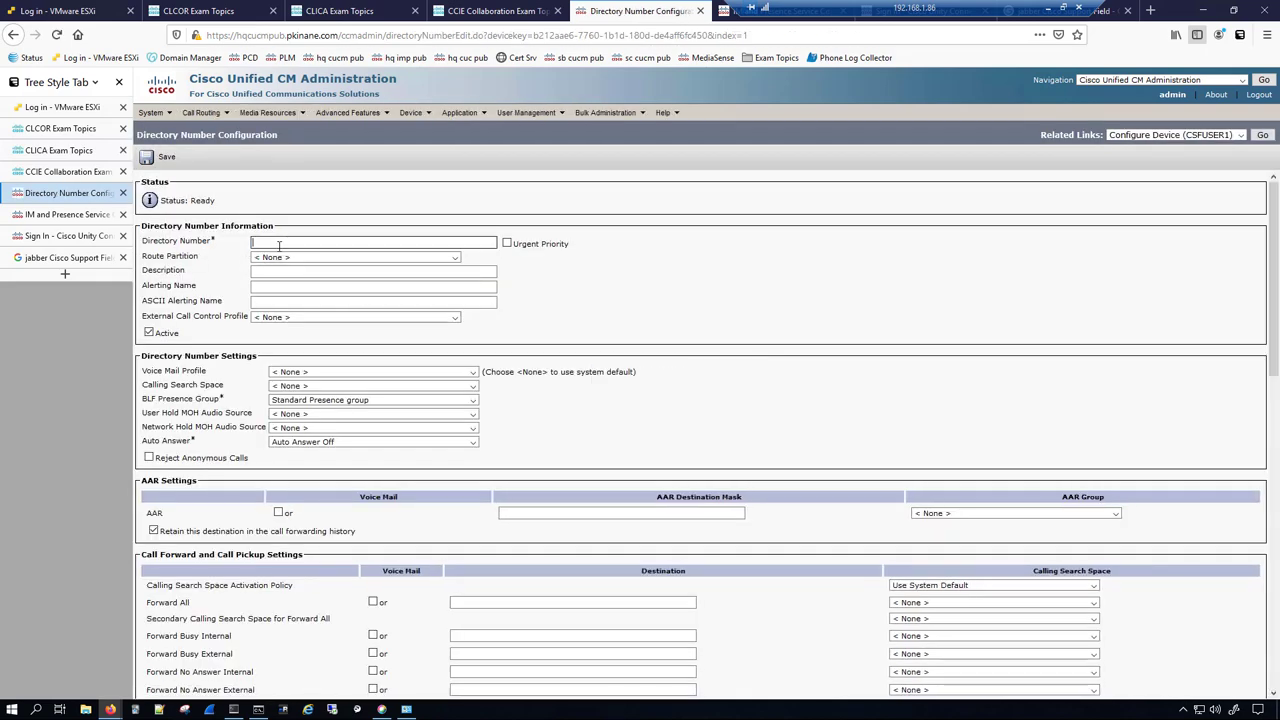
text(1000)
click(780, 306)
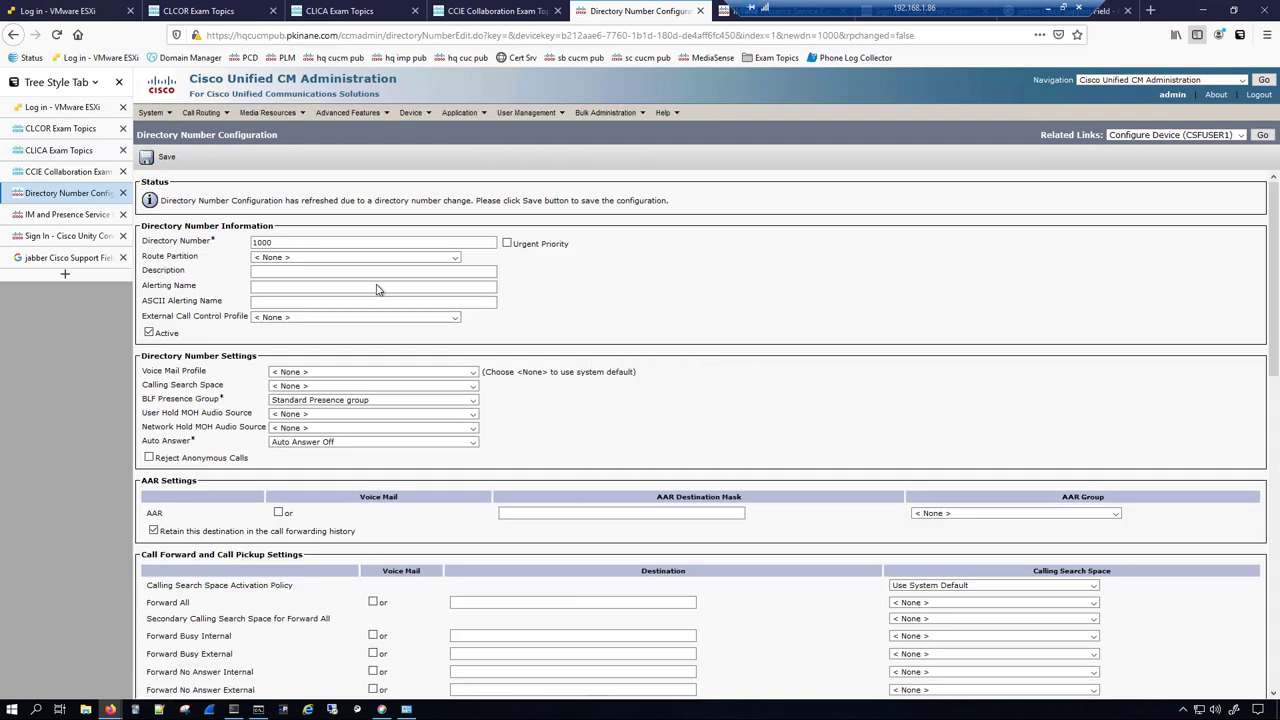
click(290, 257)
click(285, 339)
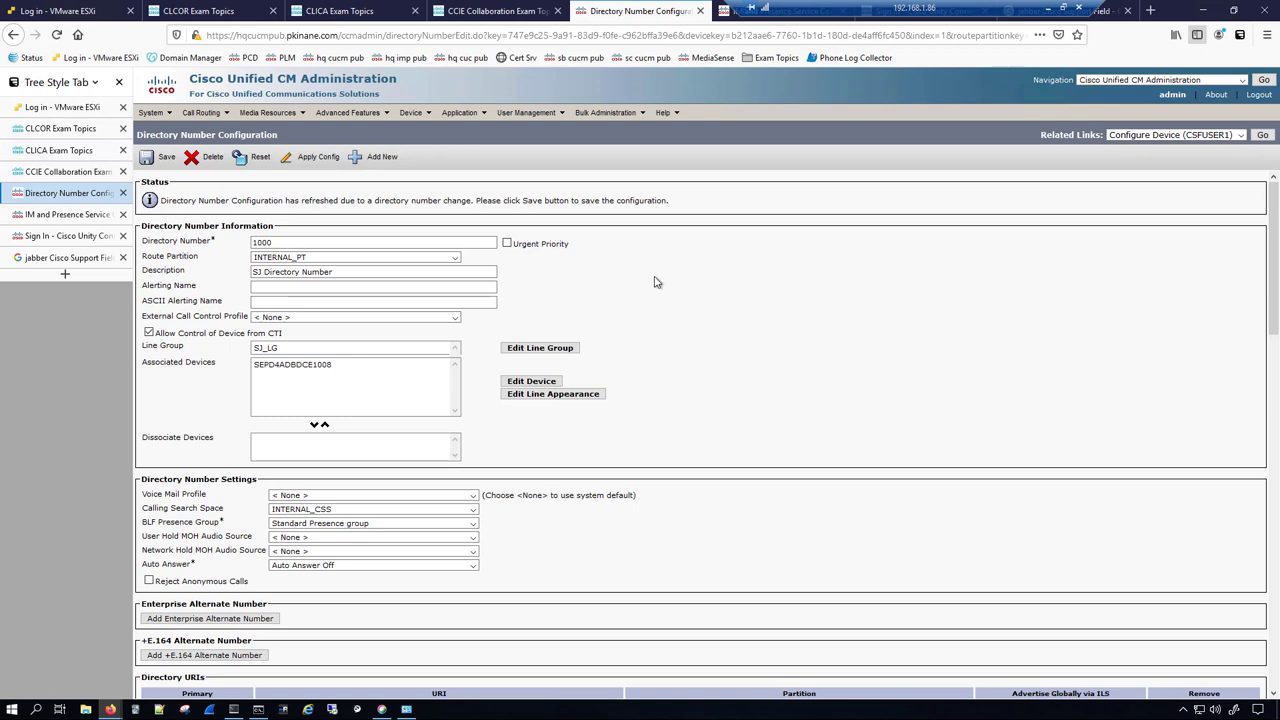
- Review the line settings for directory number 1000 and save it on CSFUSER1
scroll(655, 282, down, 15)
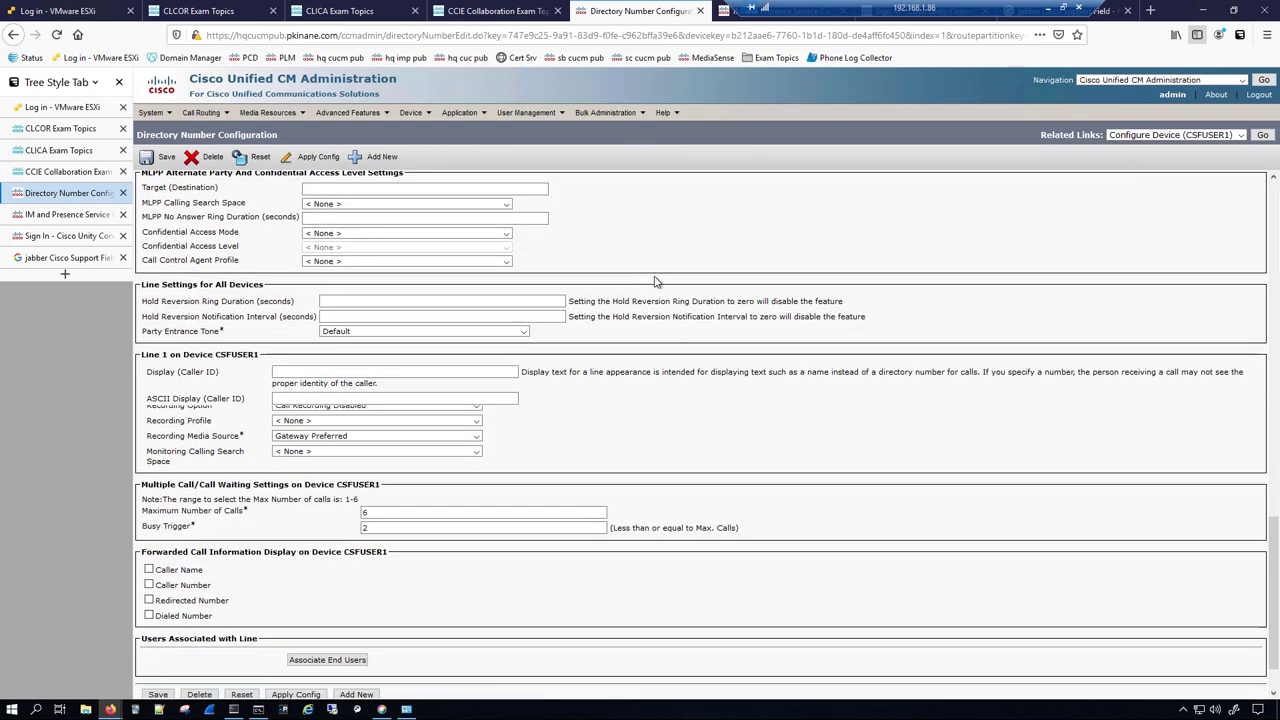
scroll(655, 282, down, 2)
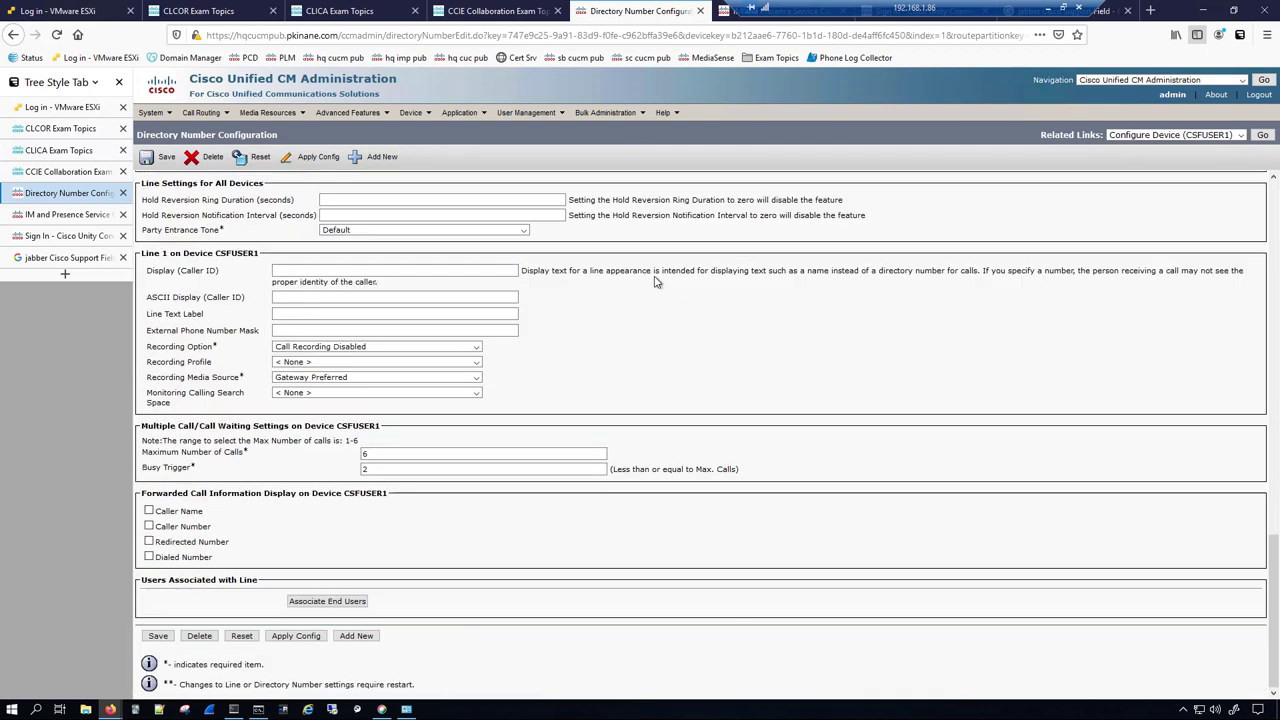
scroll(655, 282, up, 10)
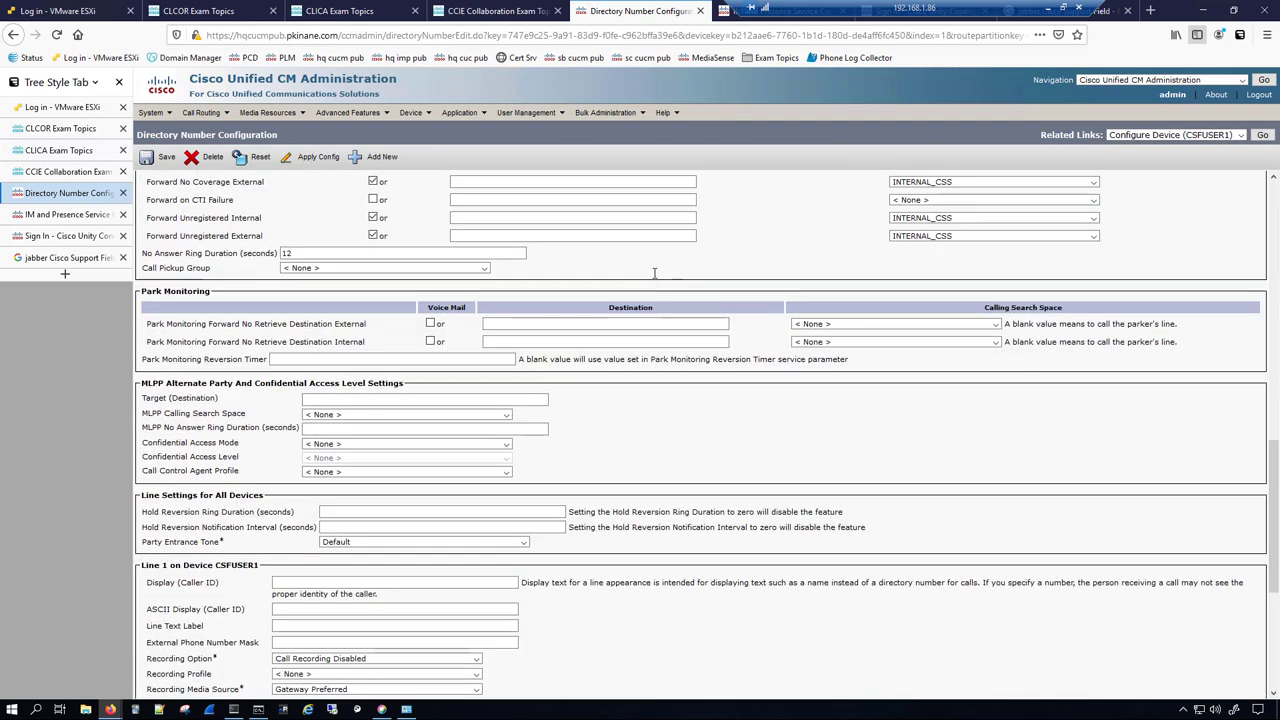
scroll(652, 277, up, 4)
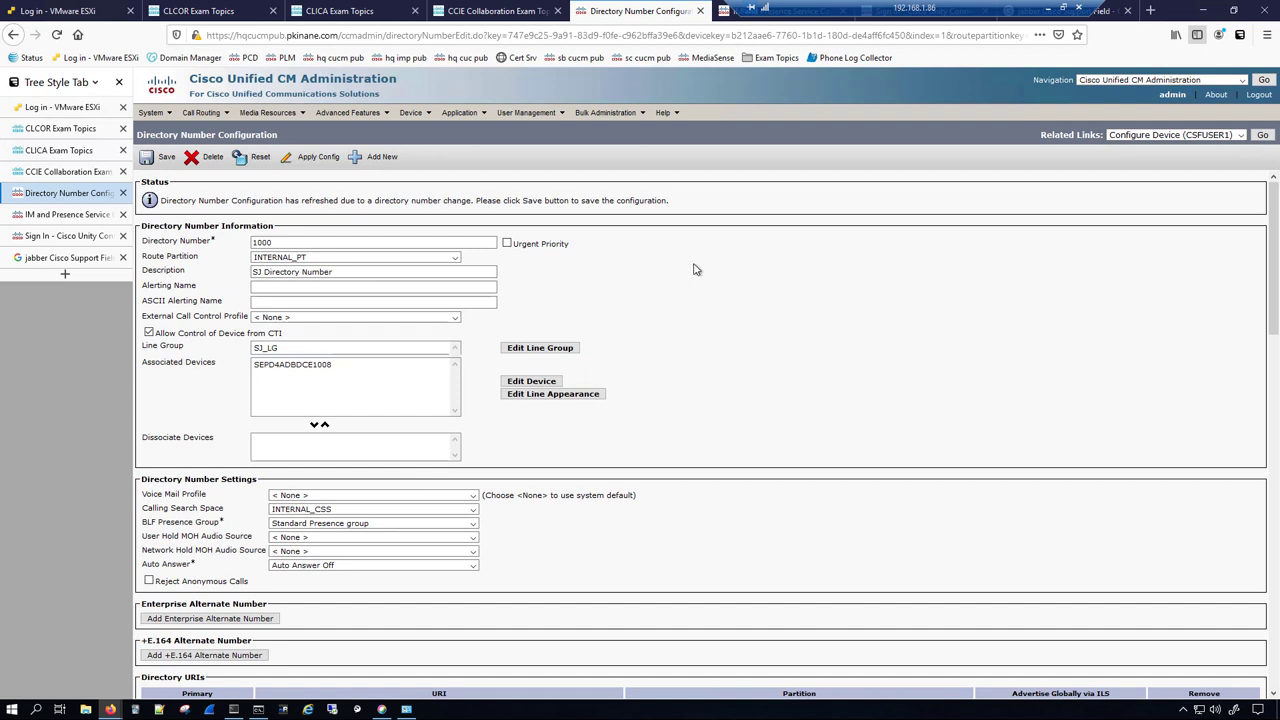
click(160, 158)
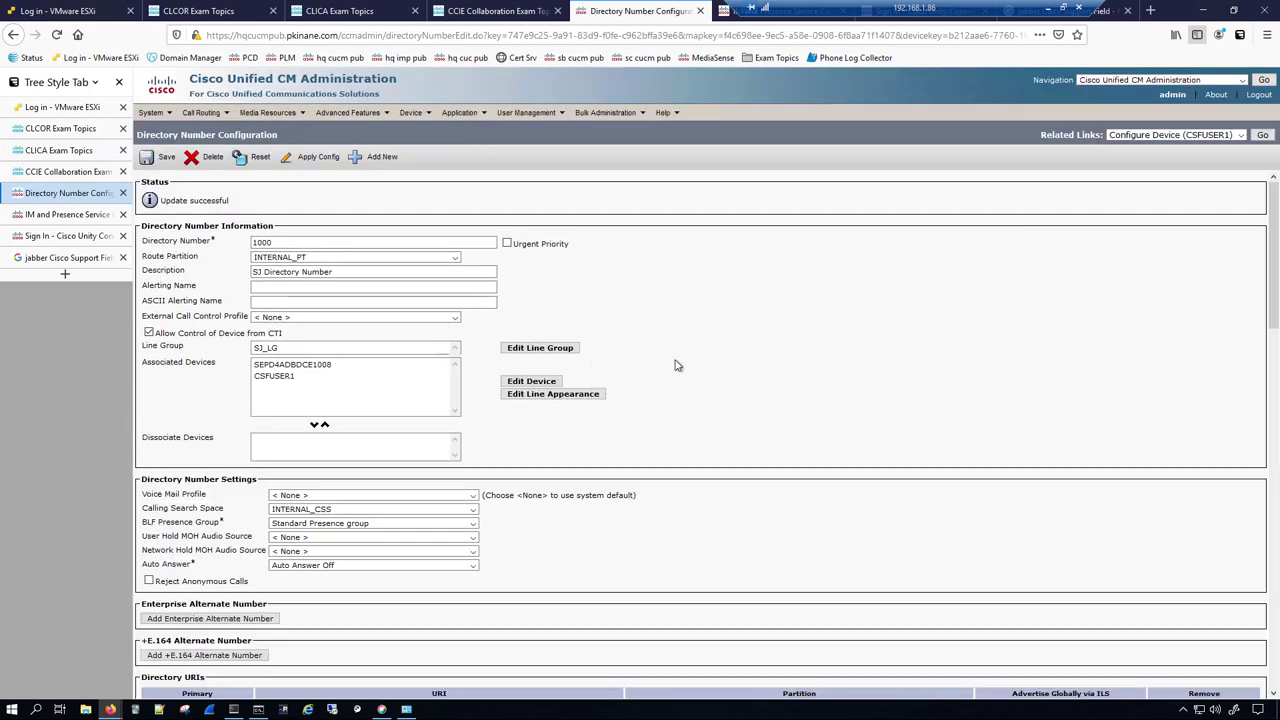
- Associate end user user1 with line 1 of CSFUSER1 and save the directory number configuration
scroll(675, 365, down, 15)
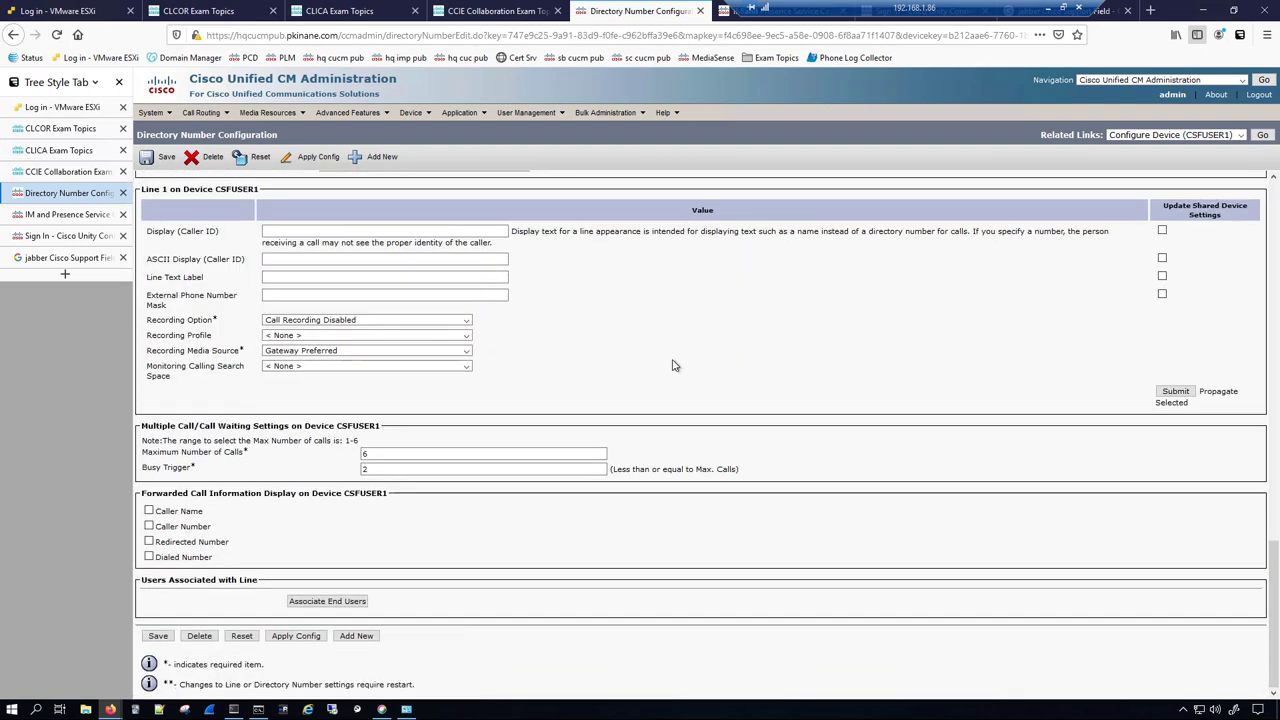
click(334, 604)
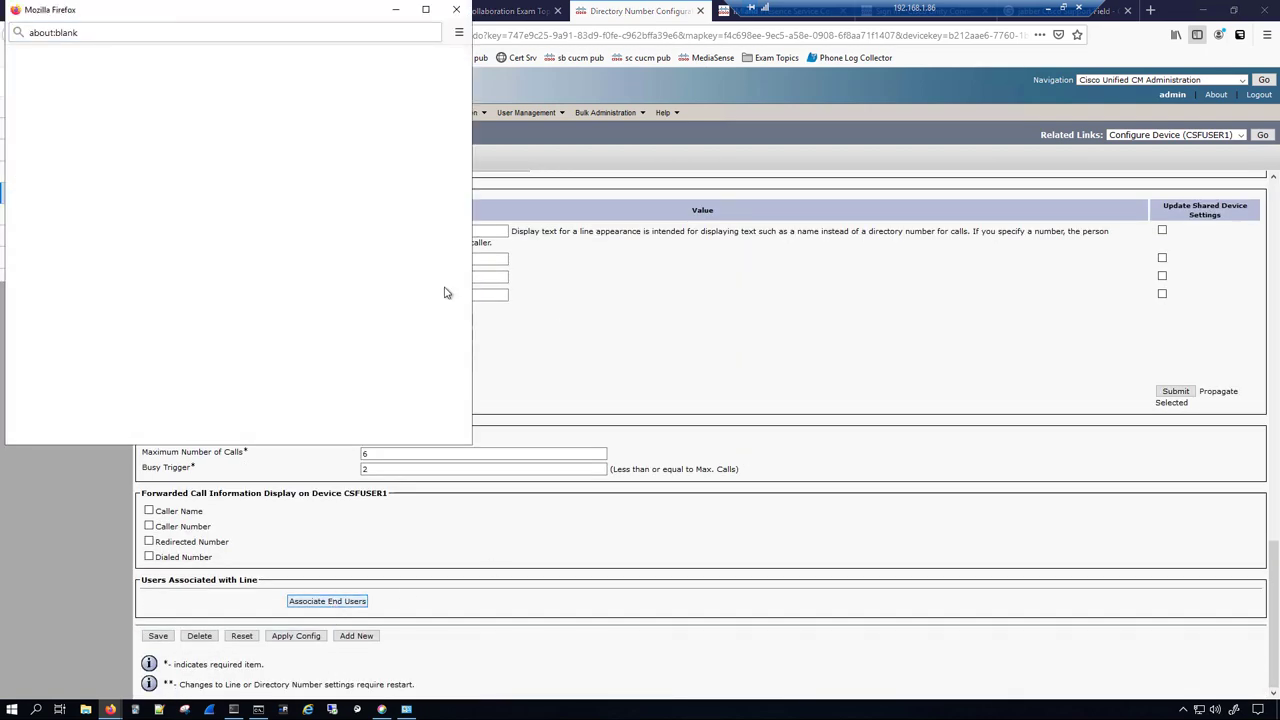
drag(118, 16, 278, 30)
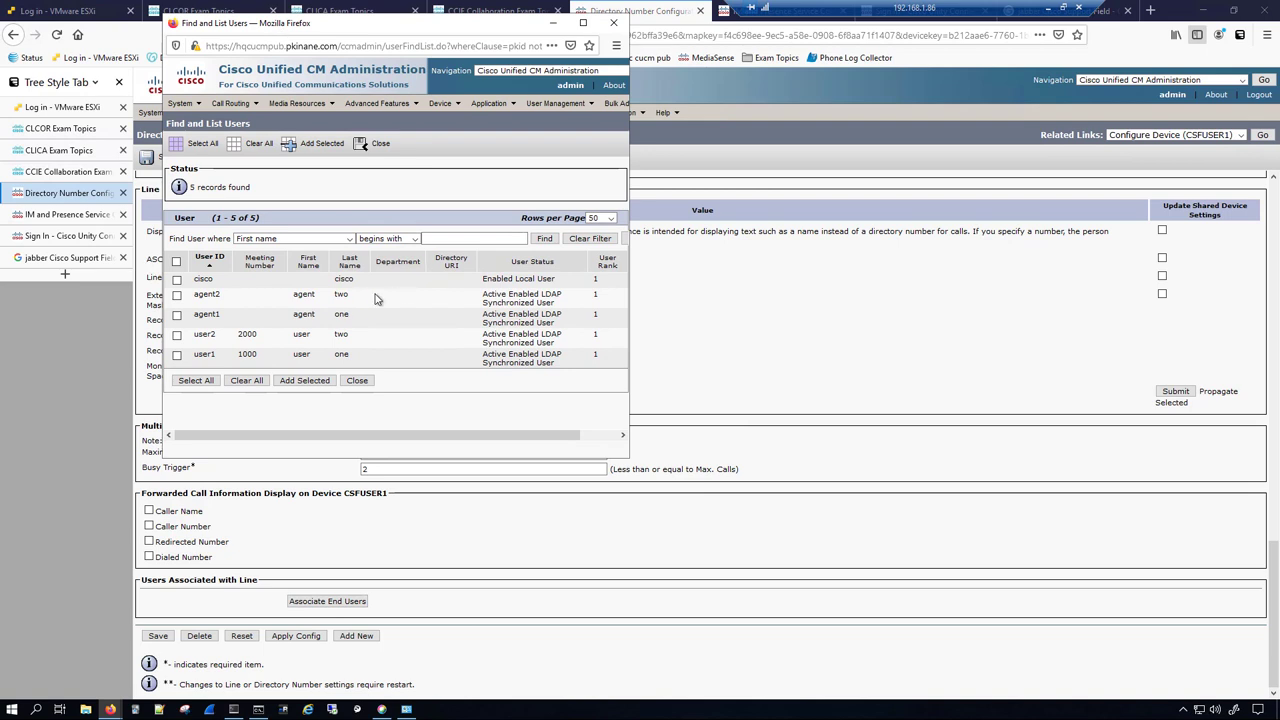
click(177, 356)
click(305, 381)
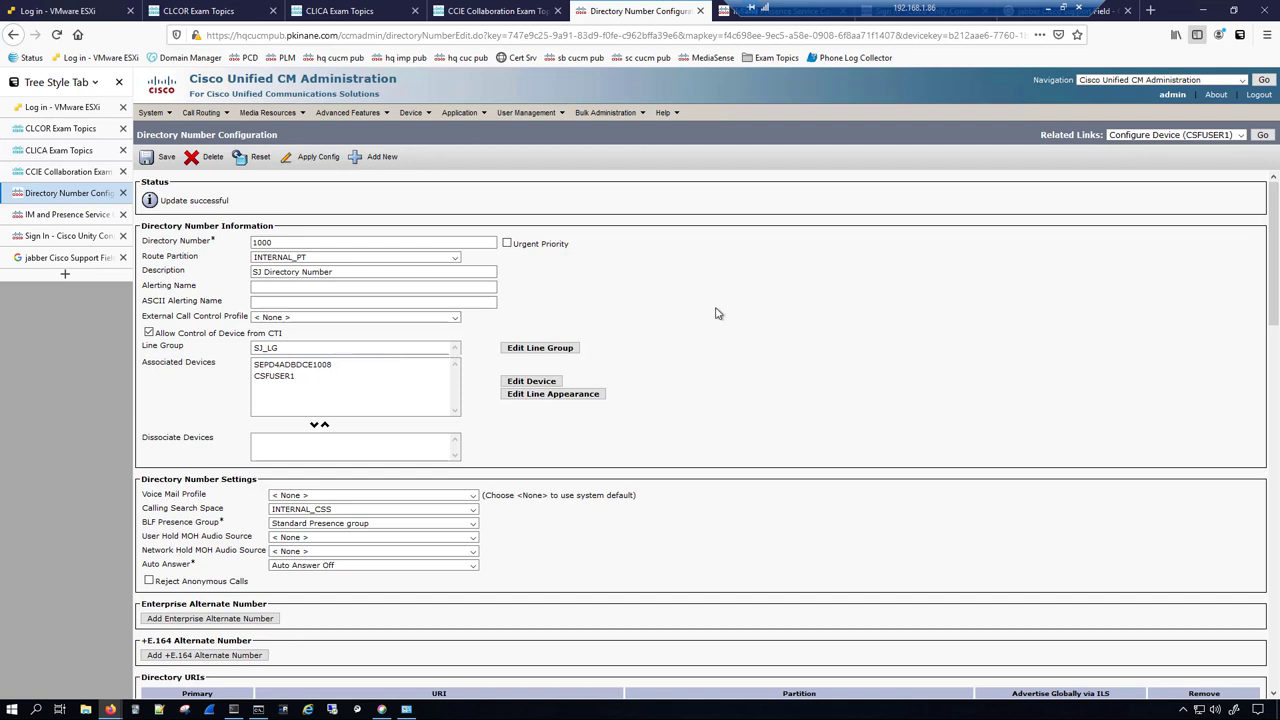
scroll(715, 314, down, 15)
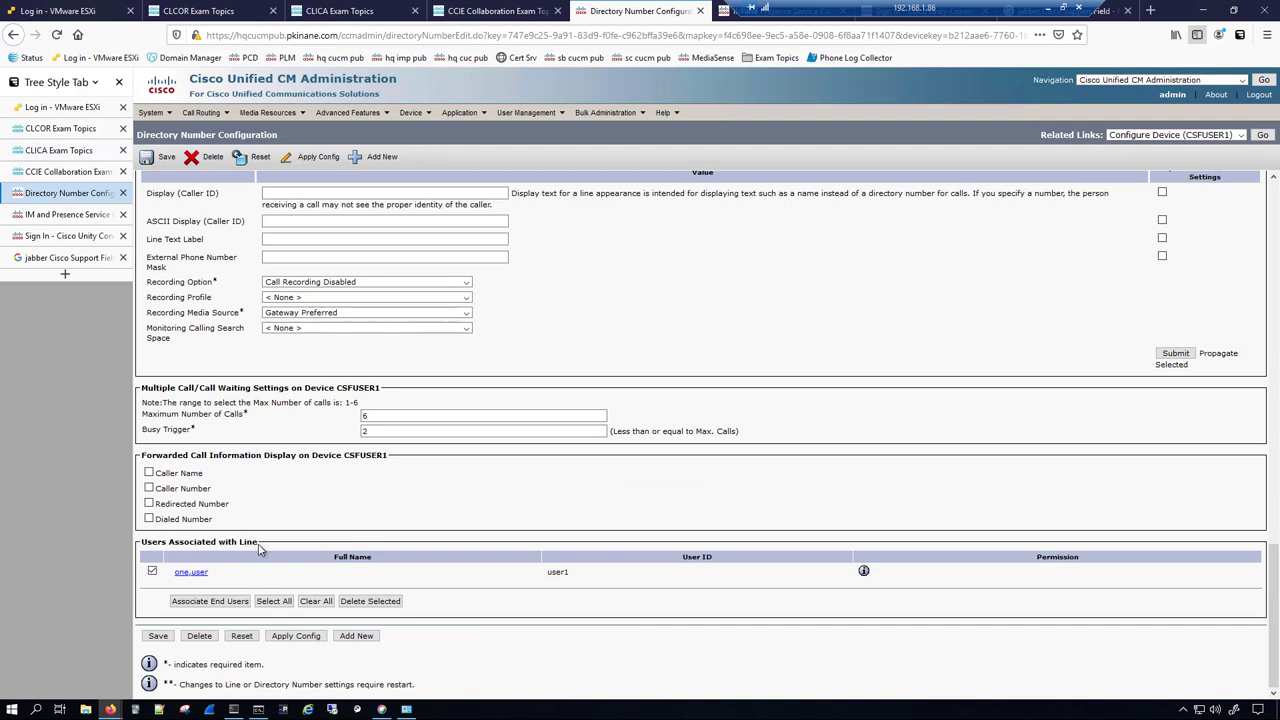
drag(258, 541, 153, 540)
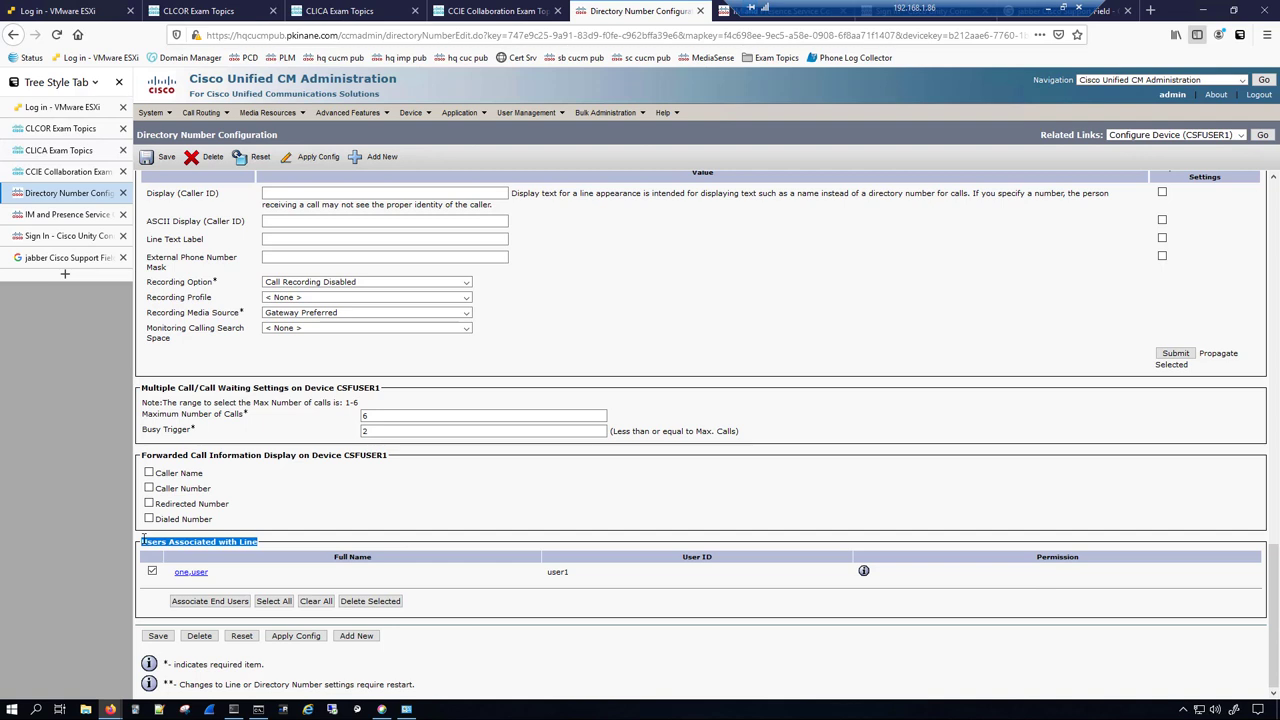
click(158, 636)
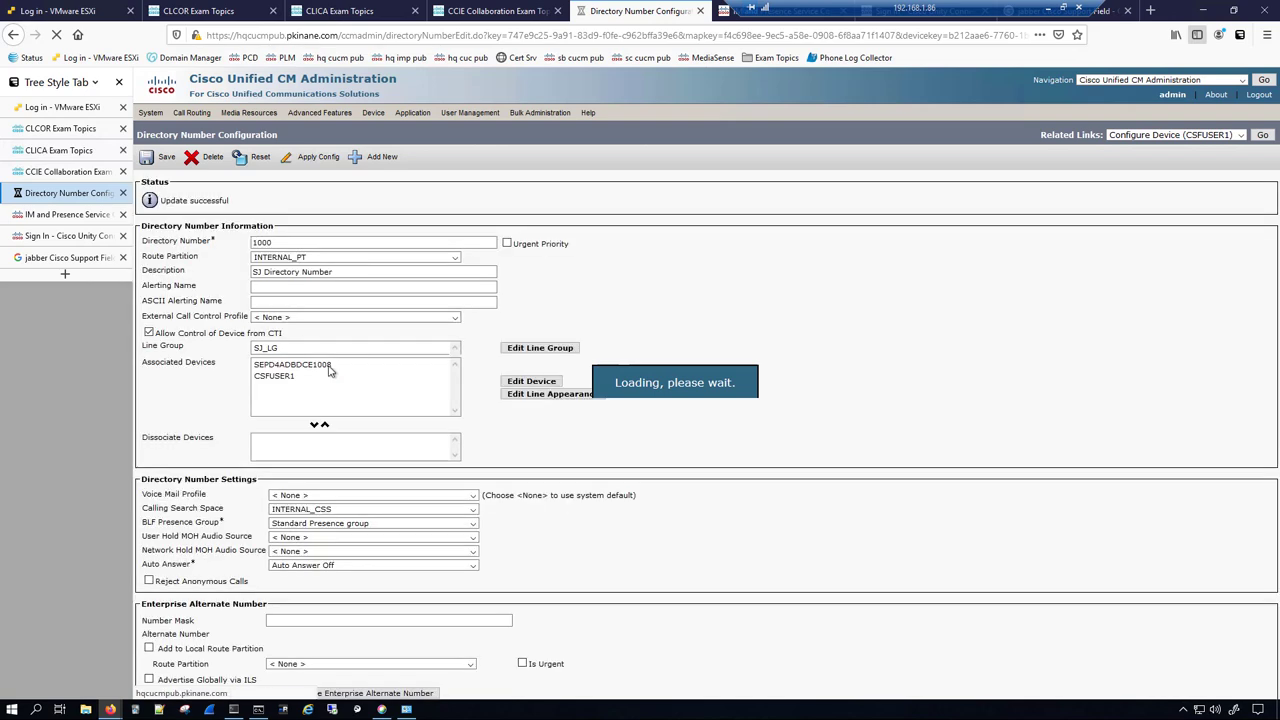
- Compare the users associated with directory number 1000's line on SEPD4ADBDCE1008 and on CSFUSER1
click(316, 369)
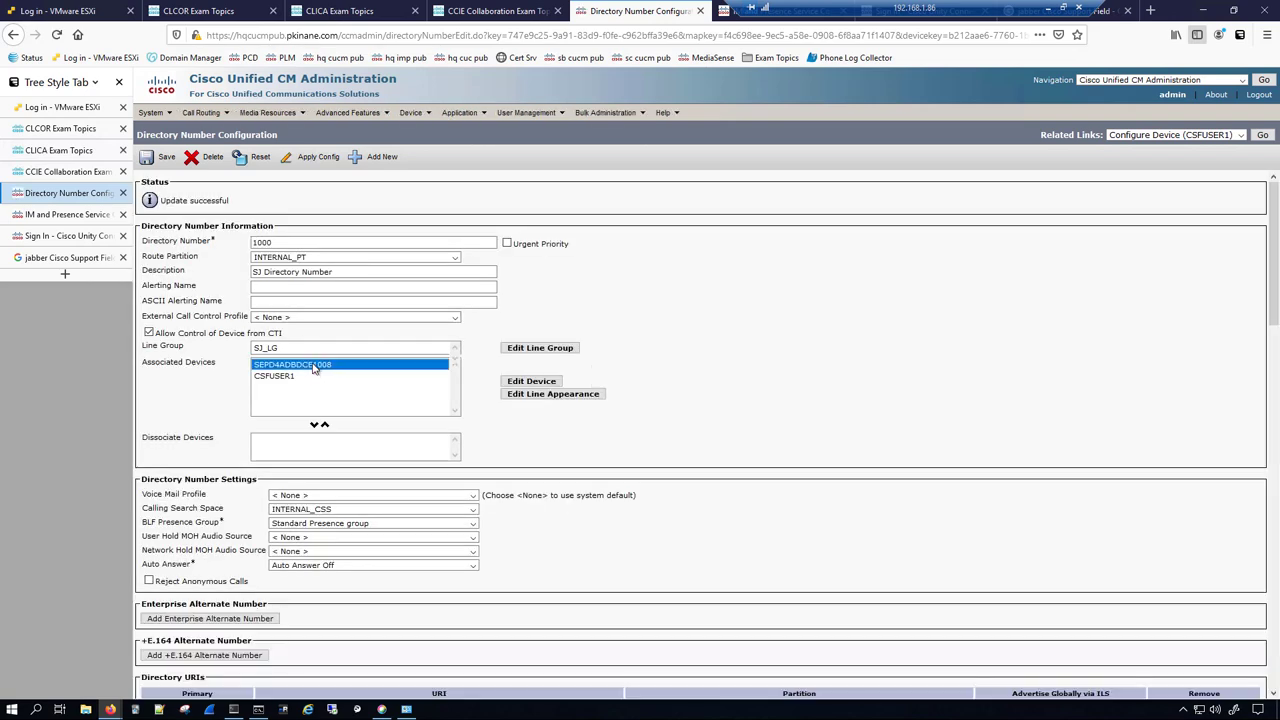
click(554, 395)
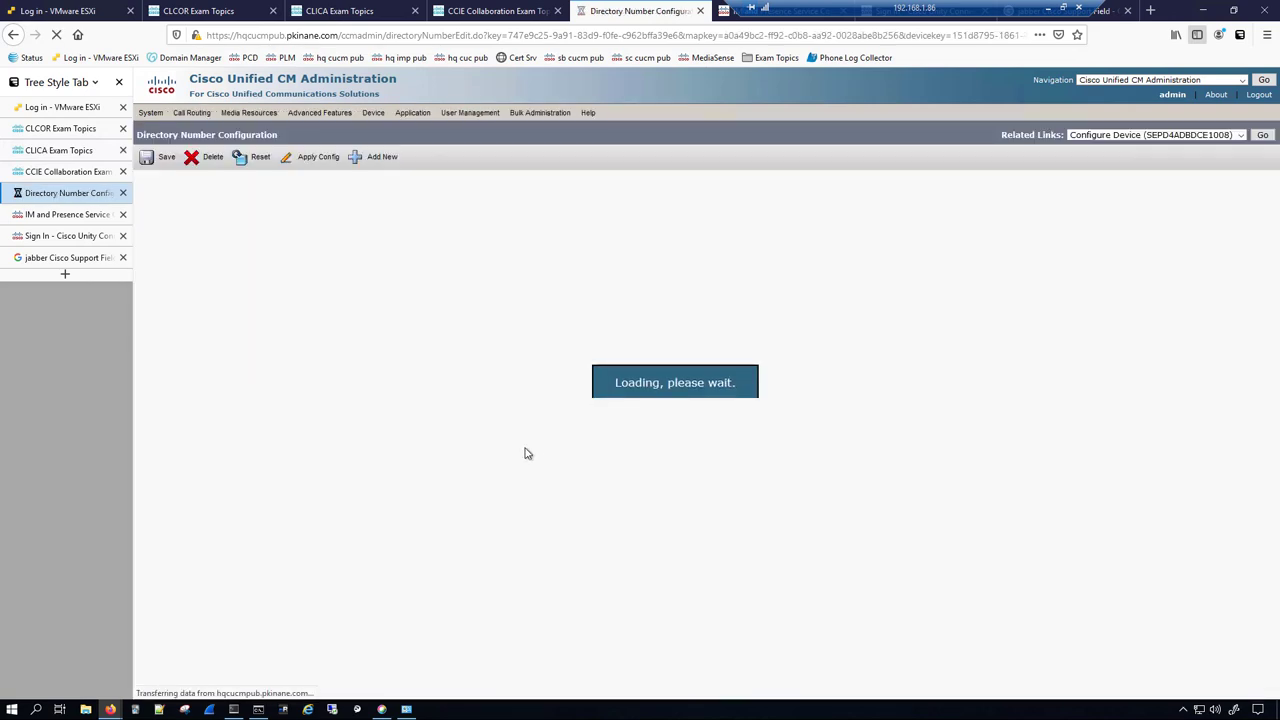
scroll(527, 453, down, 20)
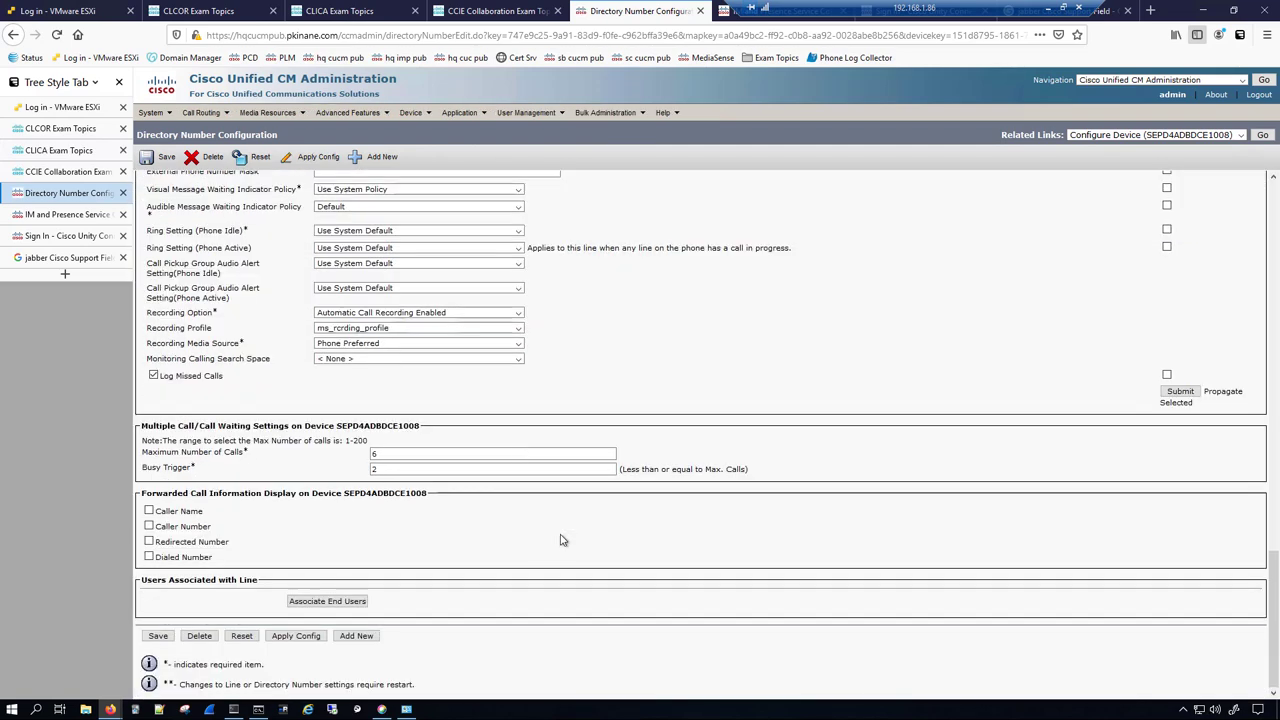
drag(141, 584, 256, 580)
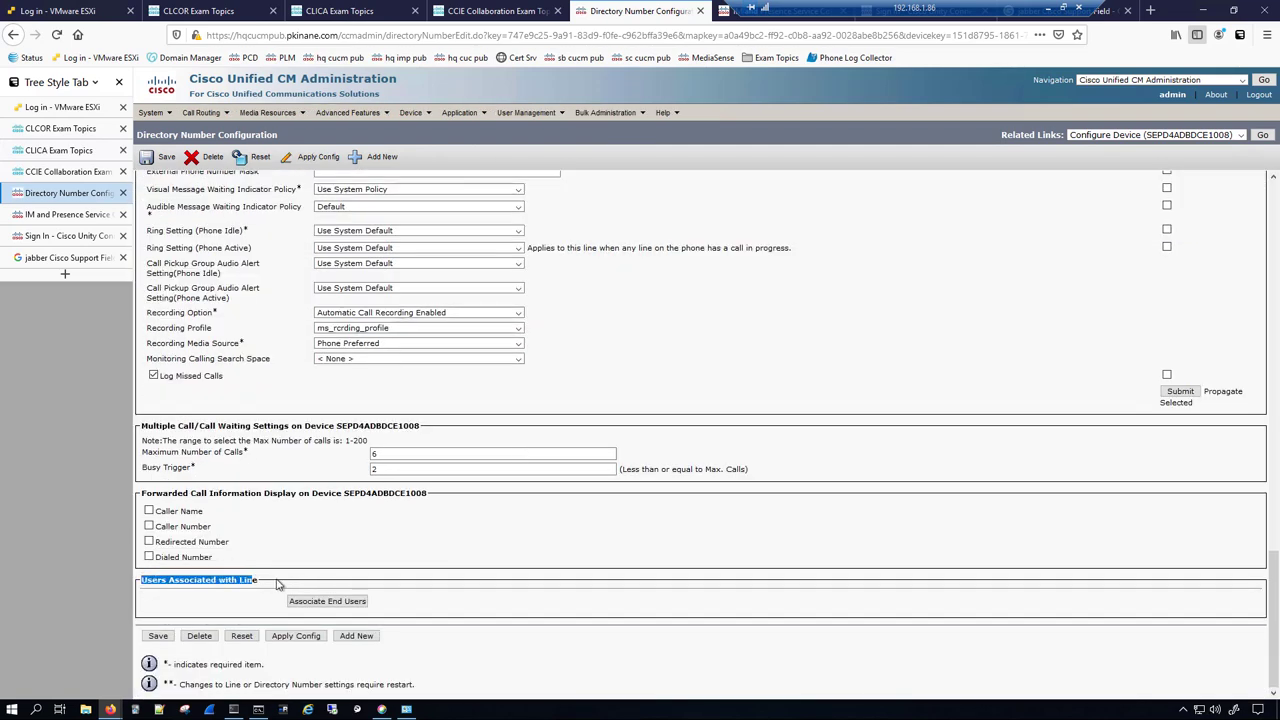
click(278, 585)
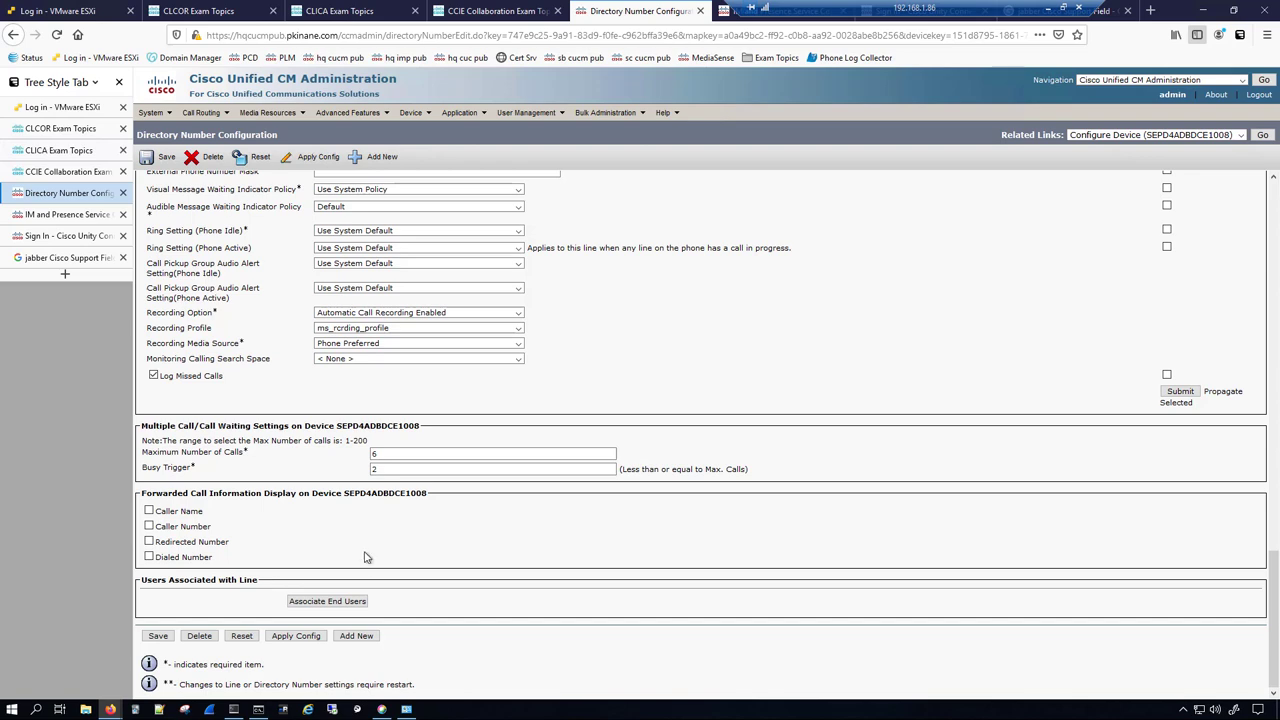
scroll(365, 557, up, 15)
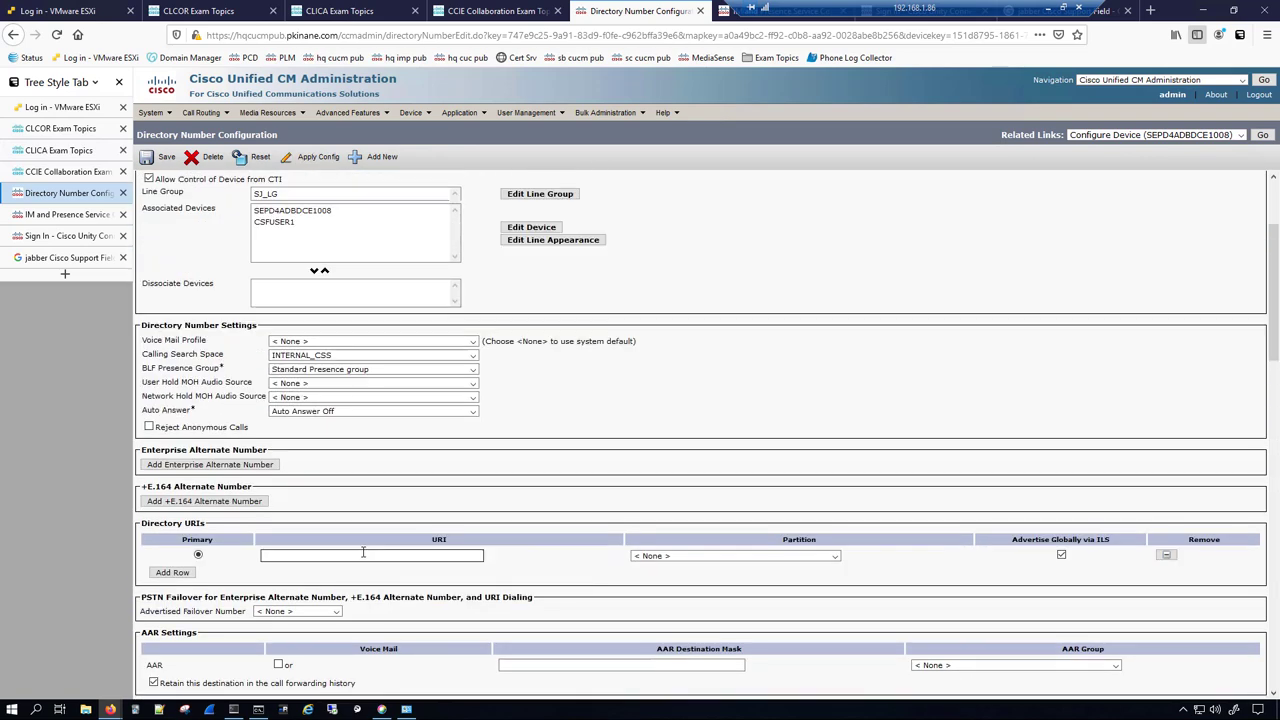
scroll(363, 552, up, 3)
click(280, 376)
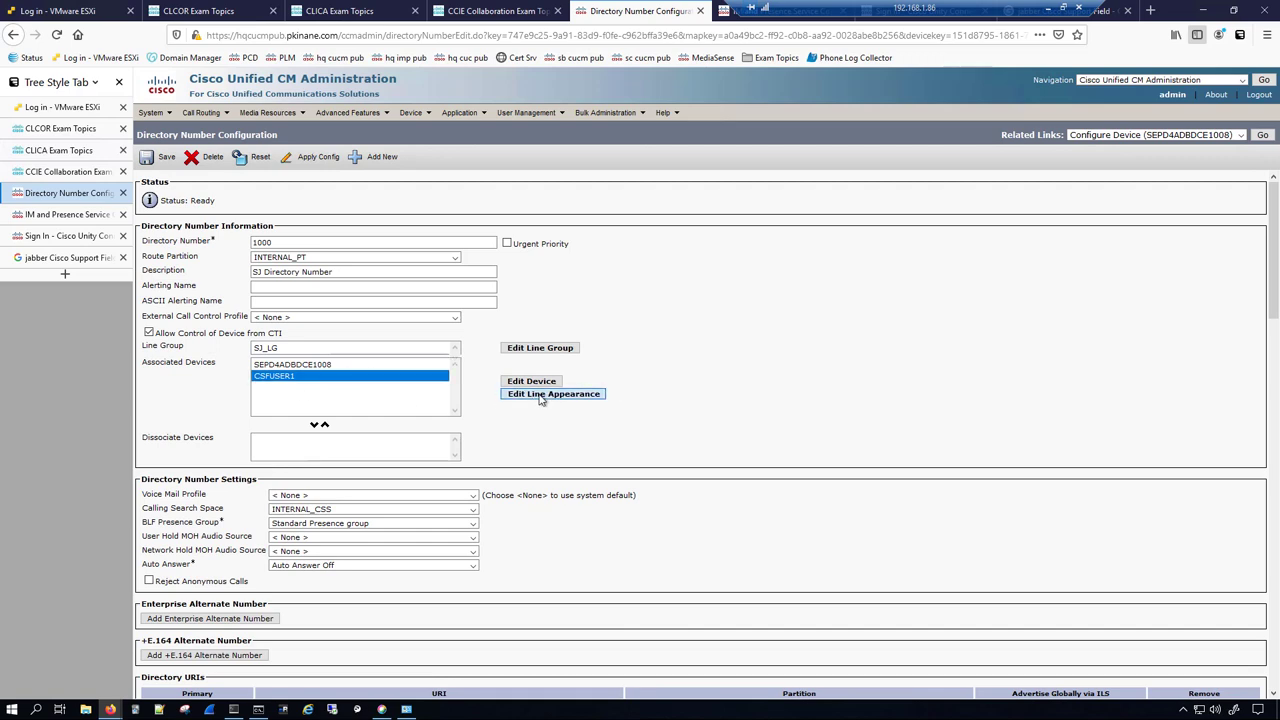
click(540, 395)
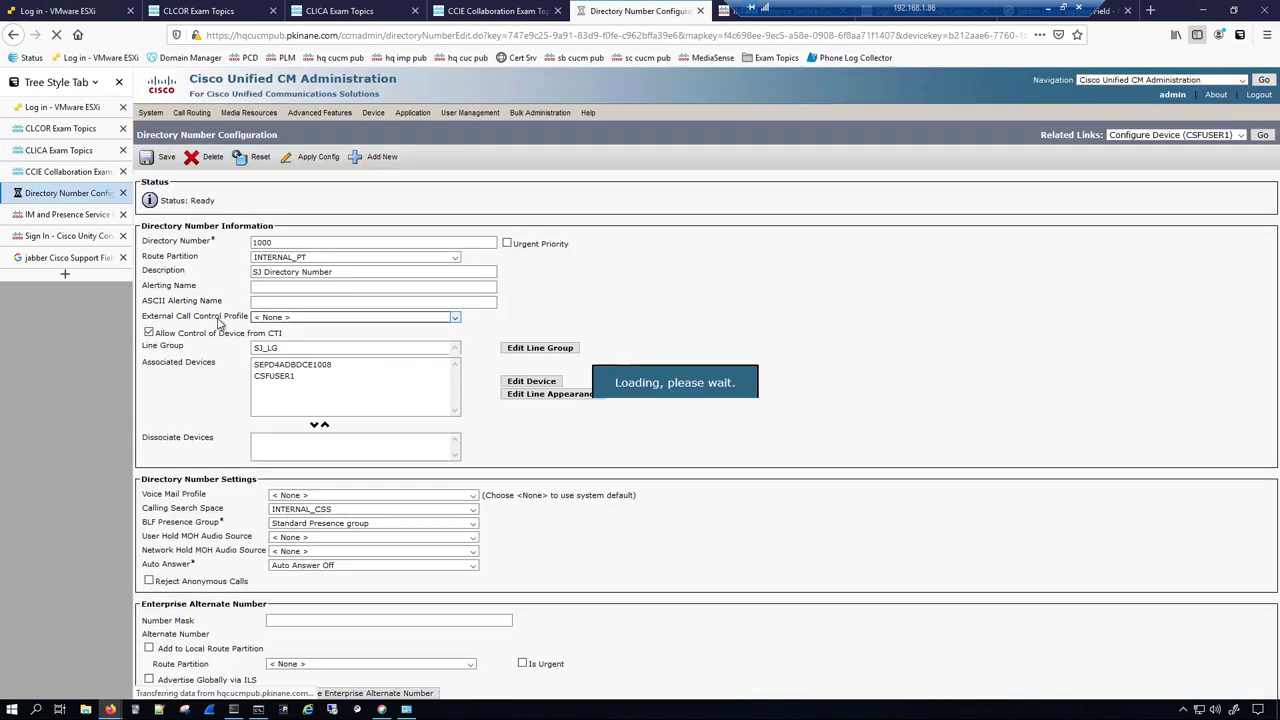
scroll(240, 322, down, 15)
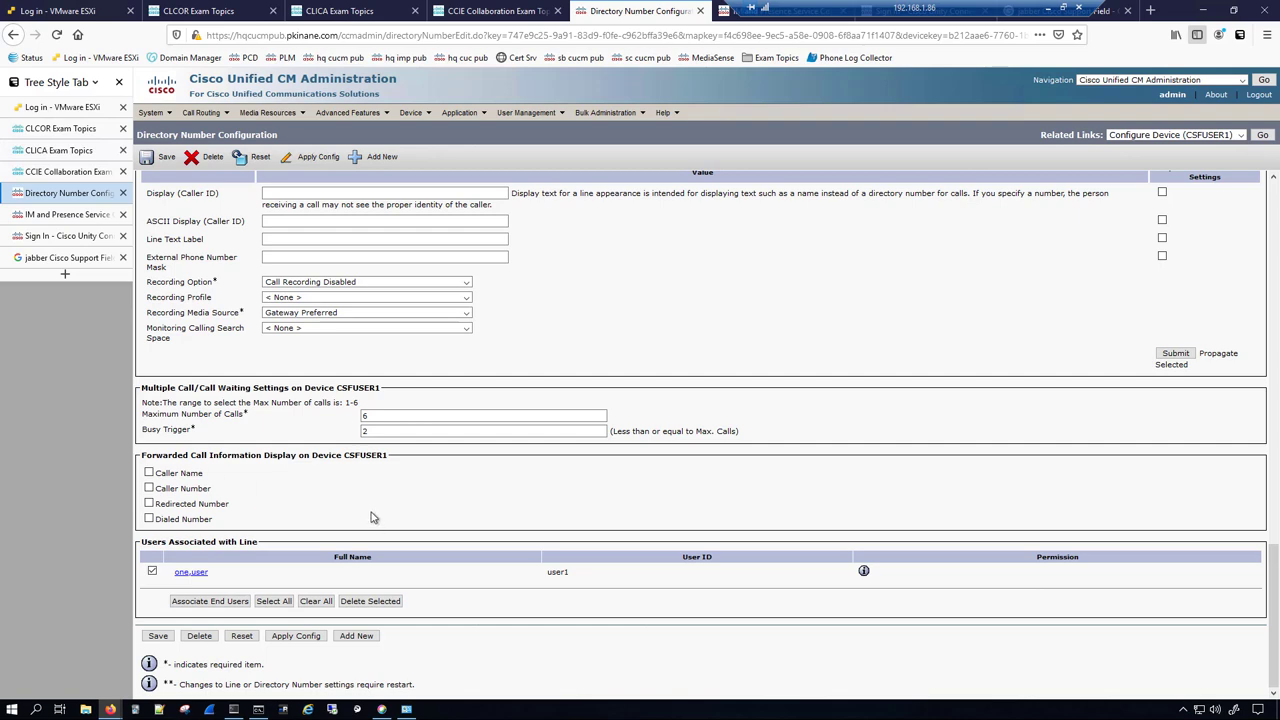
scroll(370, 517, up, 20)
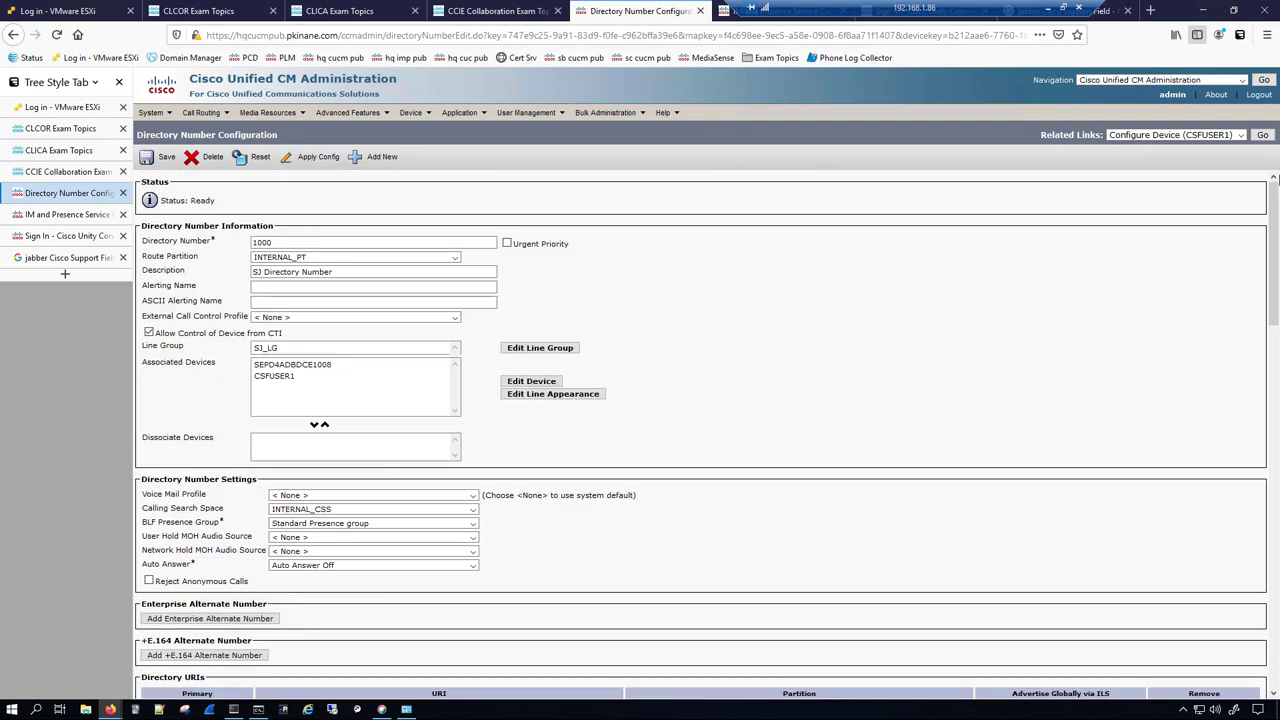
- Copy the CSFUSER1 phone configuration to a new device named CSFUSER2 and set its Owner User ID to user2
click(1262, 135)
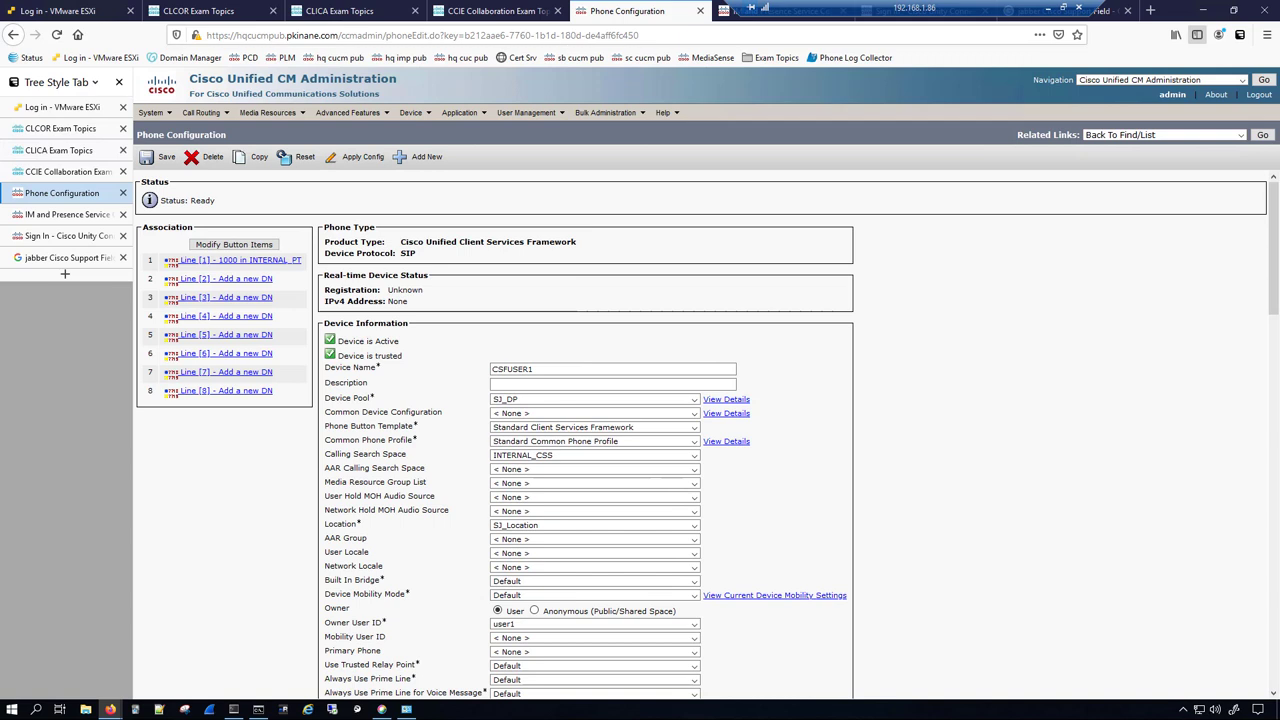
click(258, 158)
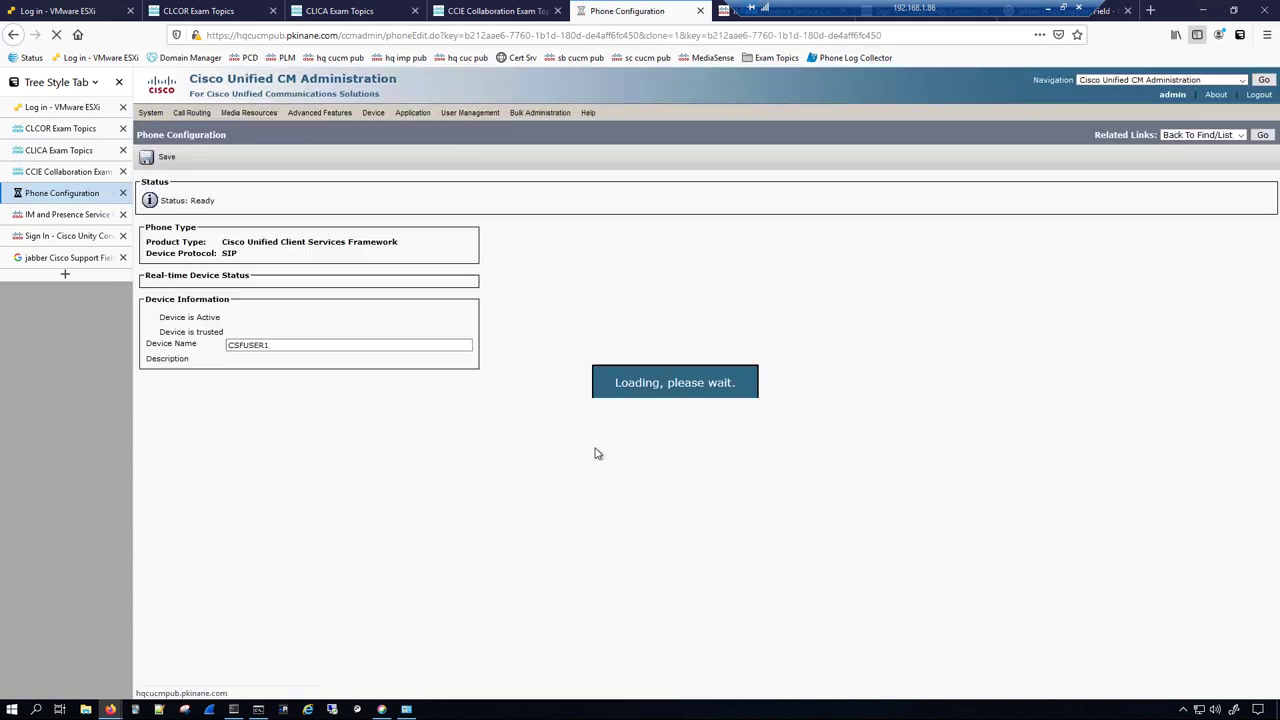
click(377, 344)
text(2)
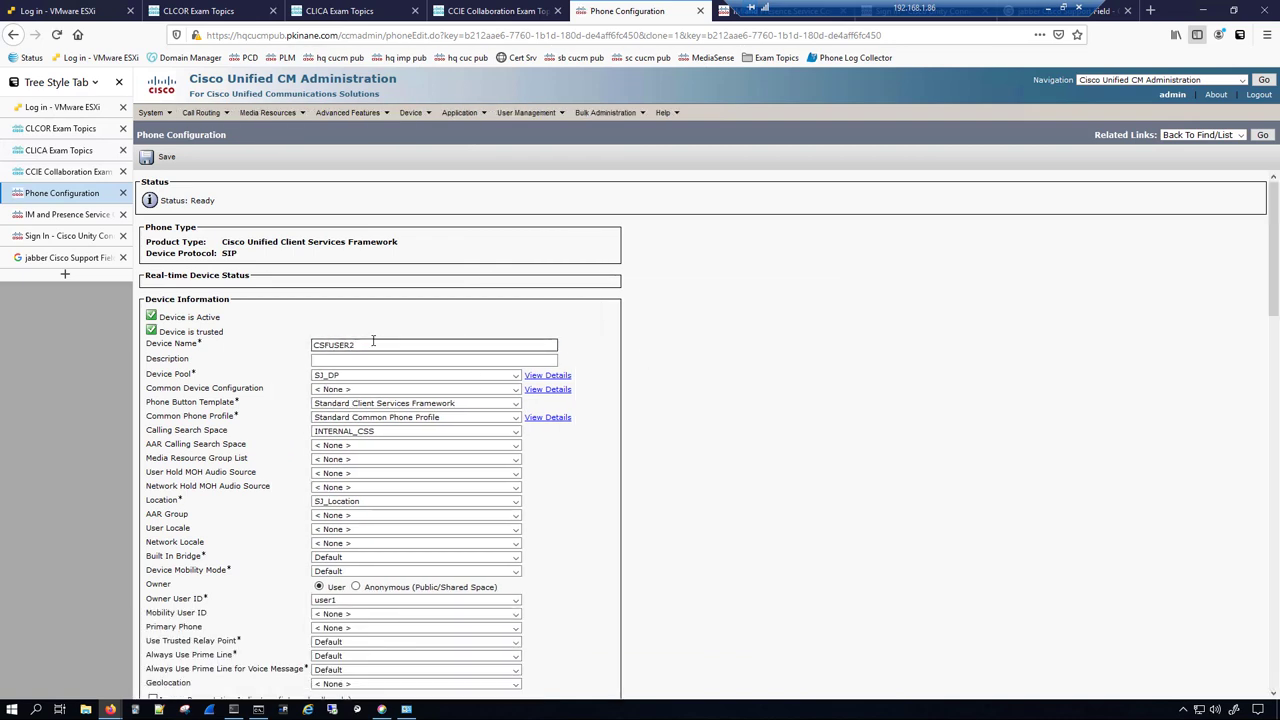
click(820, 332)
click(343, 601)
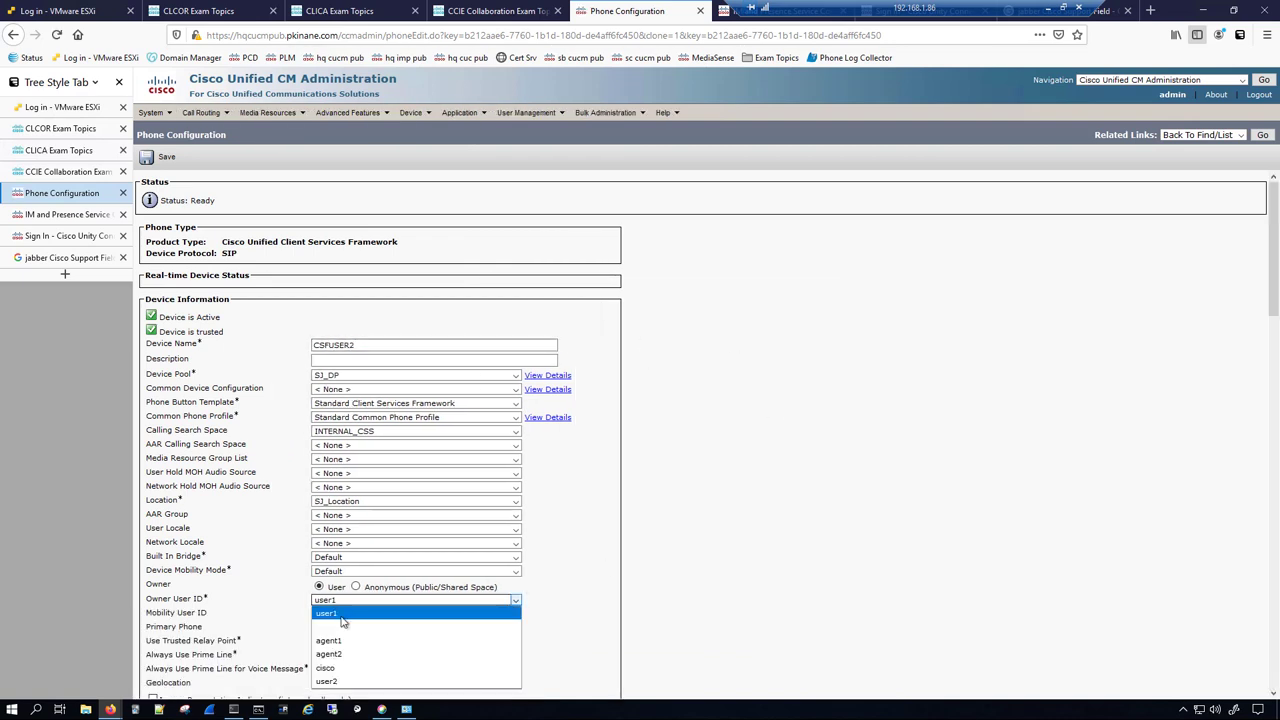
click(388, 676)
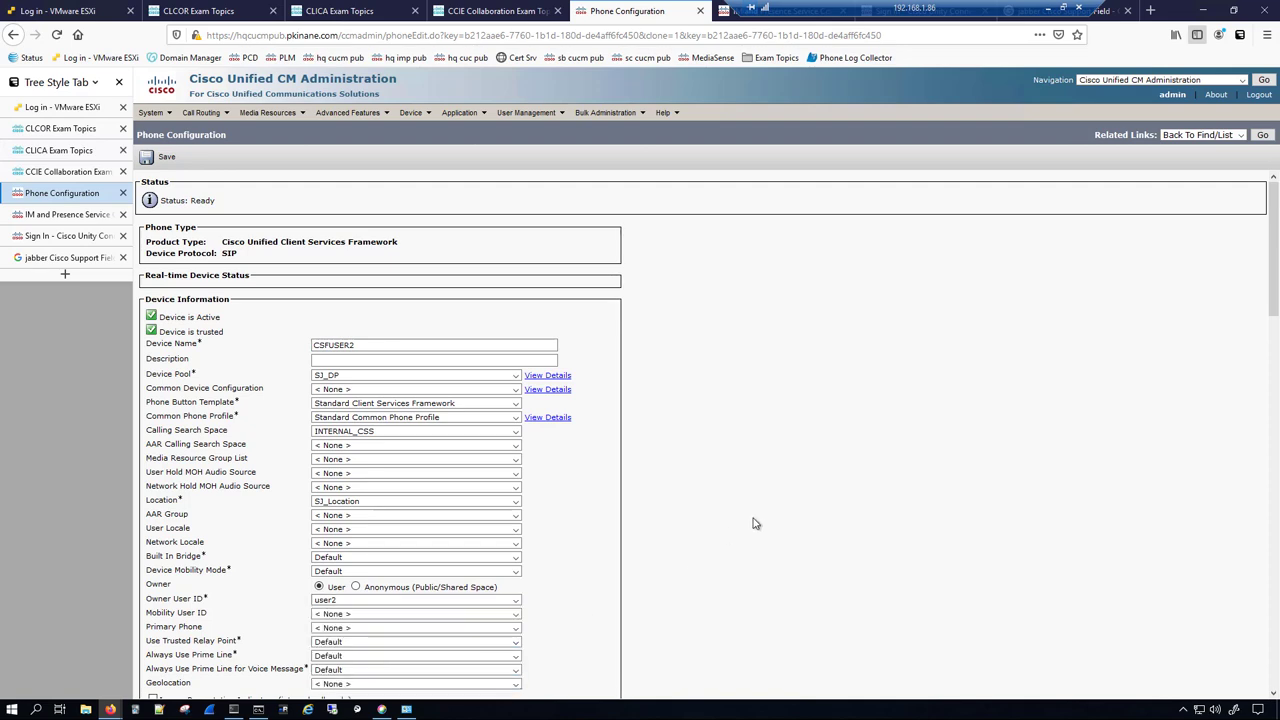
- Review the remaining settings of CSFUSER2 and save the new device
scroll(755, 523, down, 4)
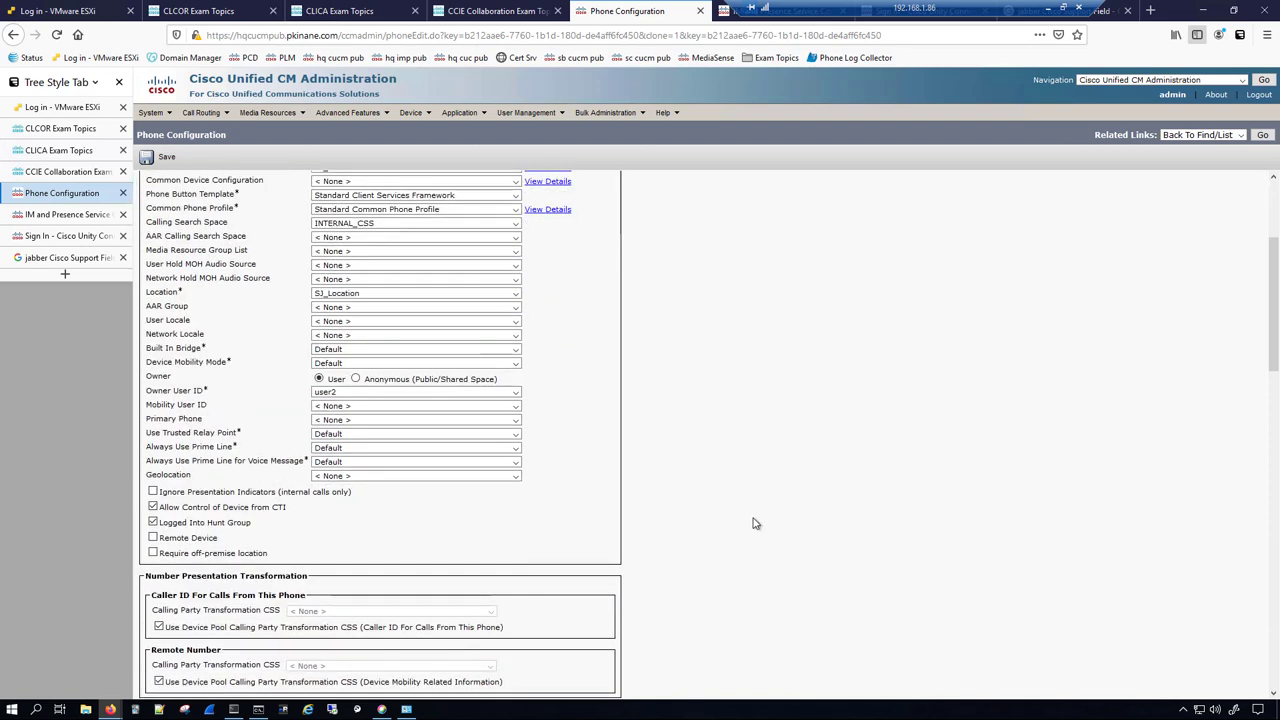
scroll(755, 523, down, 20)
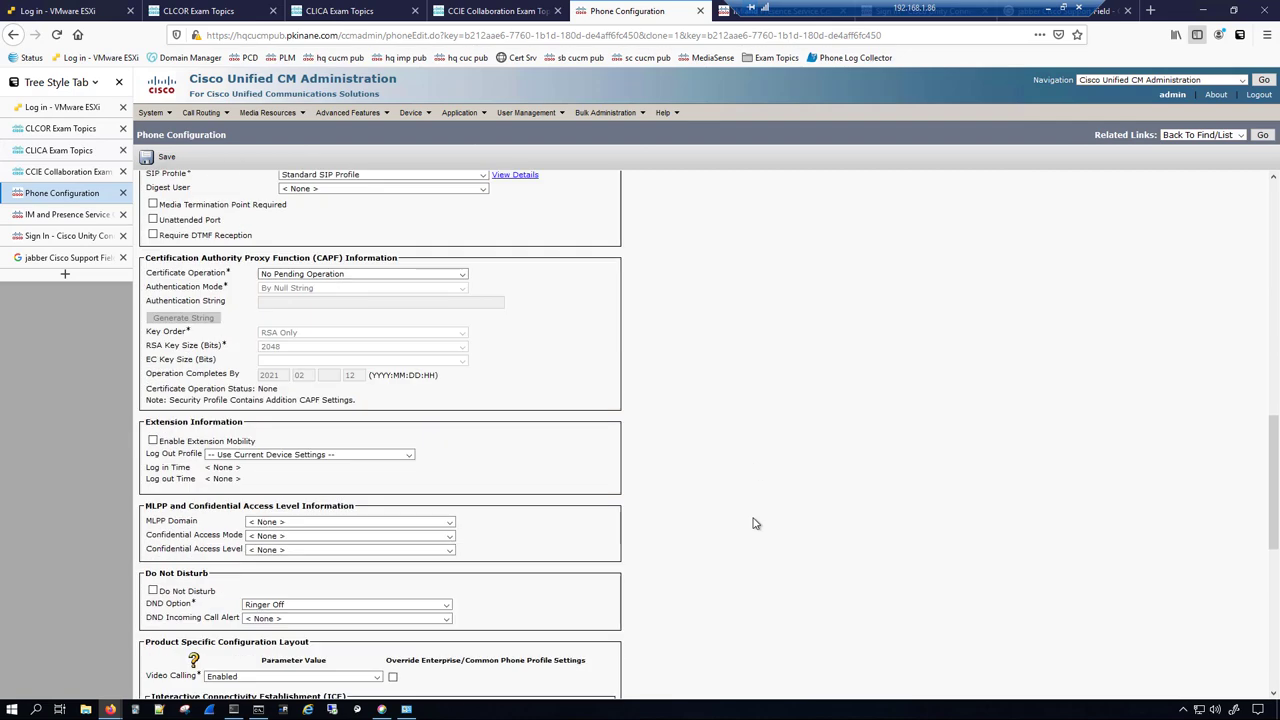
scroll(755, 523, down, 4)
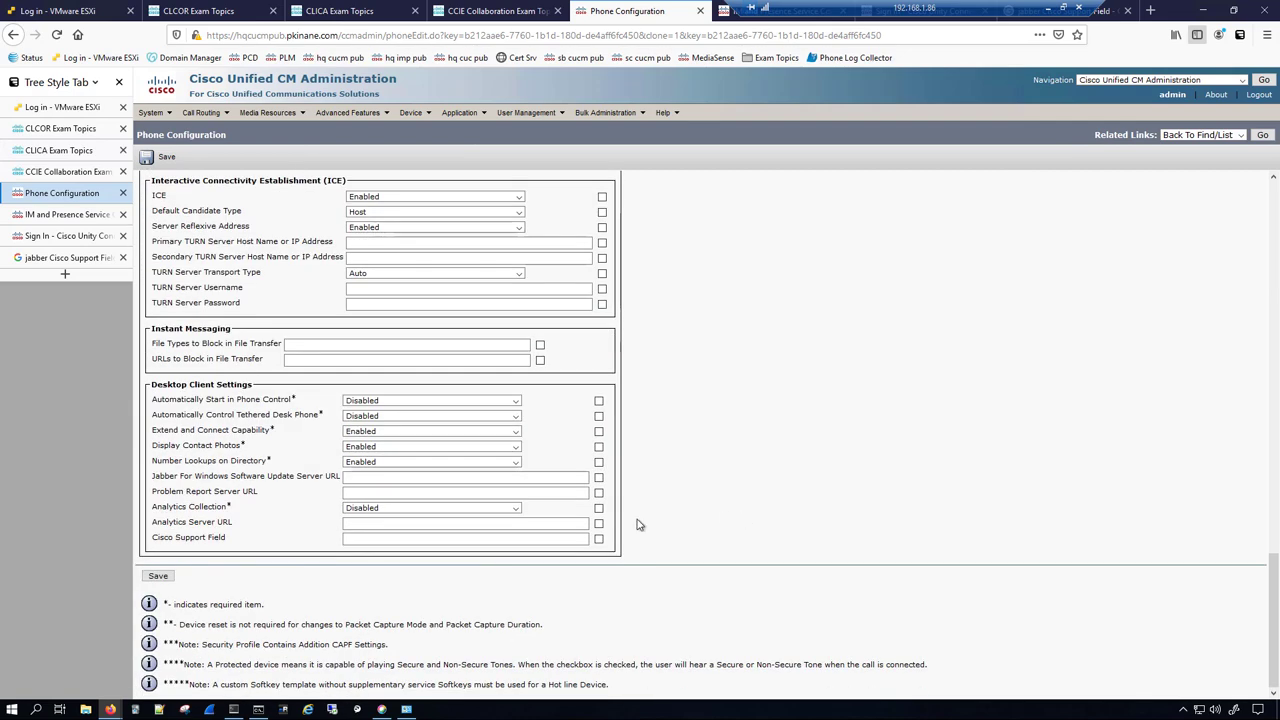
click(158, 580)
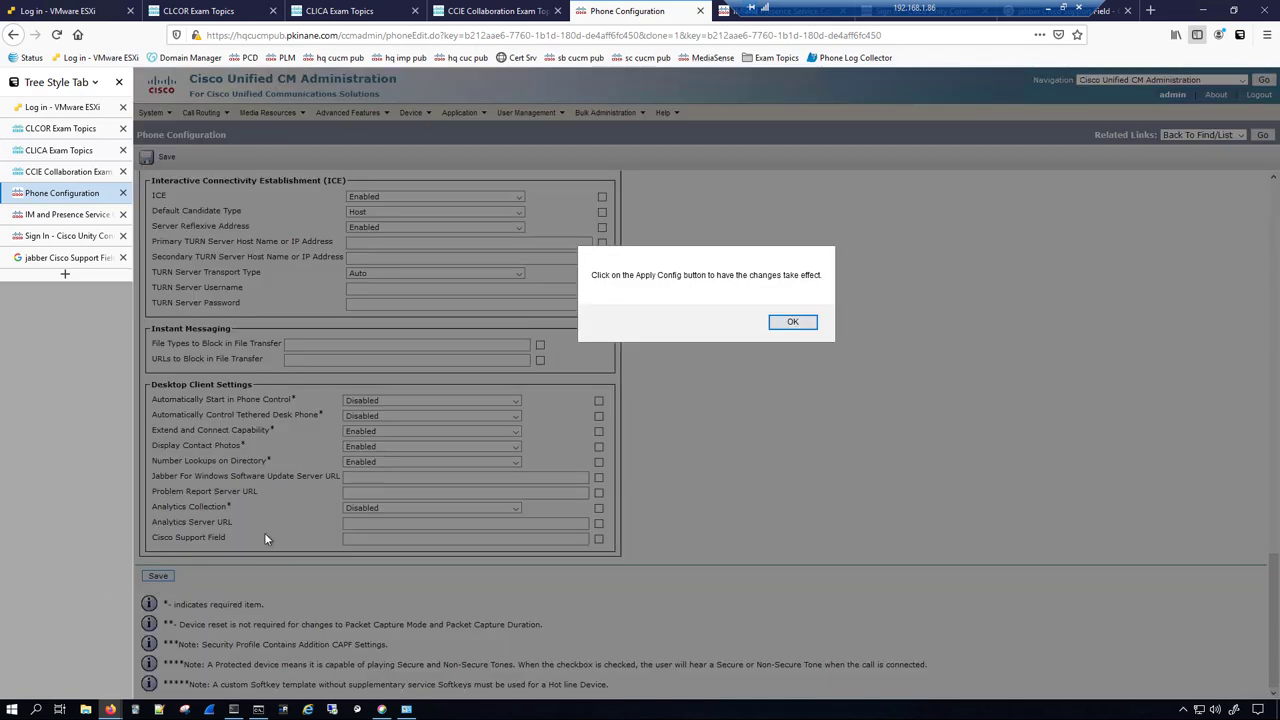
click(804, 325)
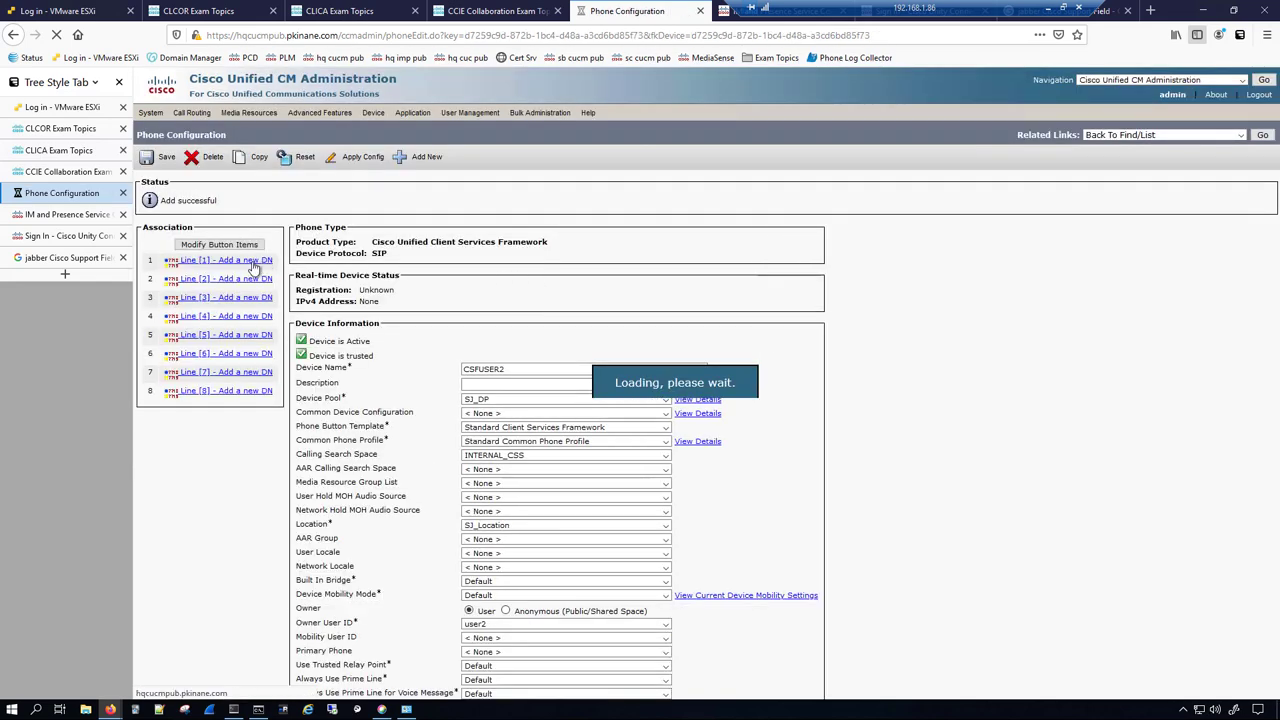
- Assign directory number 2000 in route partition INTERNAL_PT to line 1 of CSFUSER2 and save it
click(252, 262)
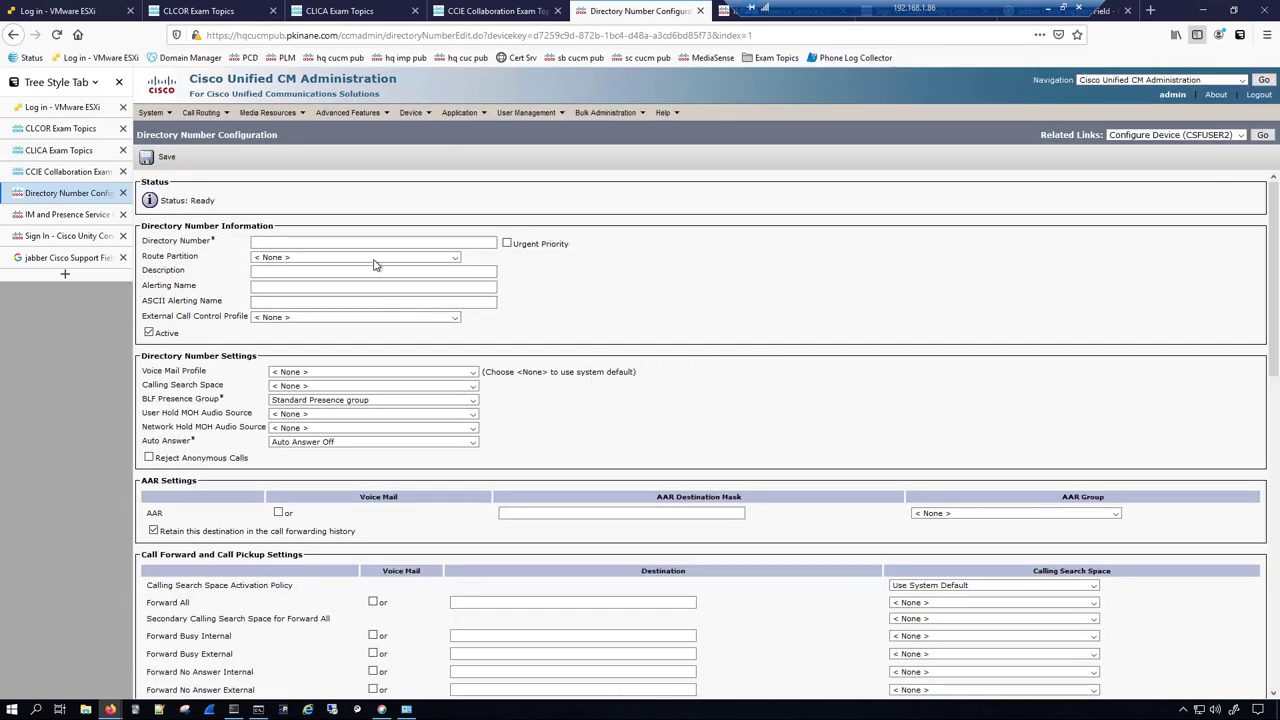
click(340, 243)
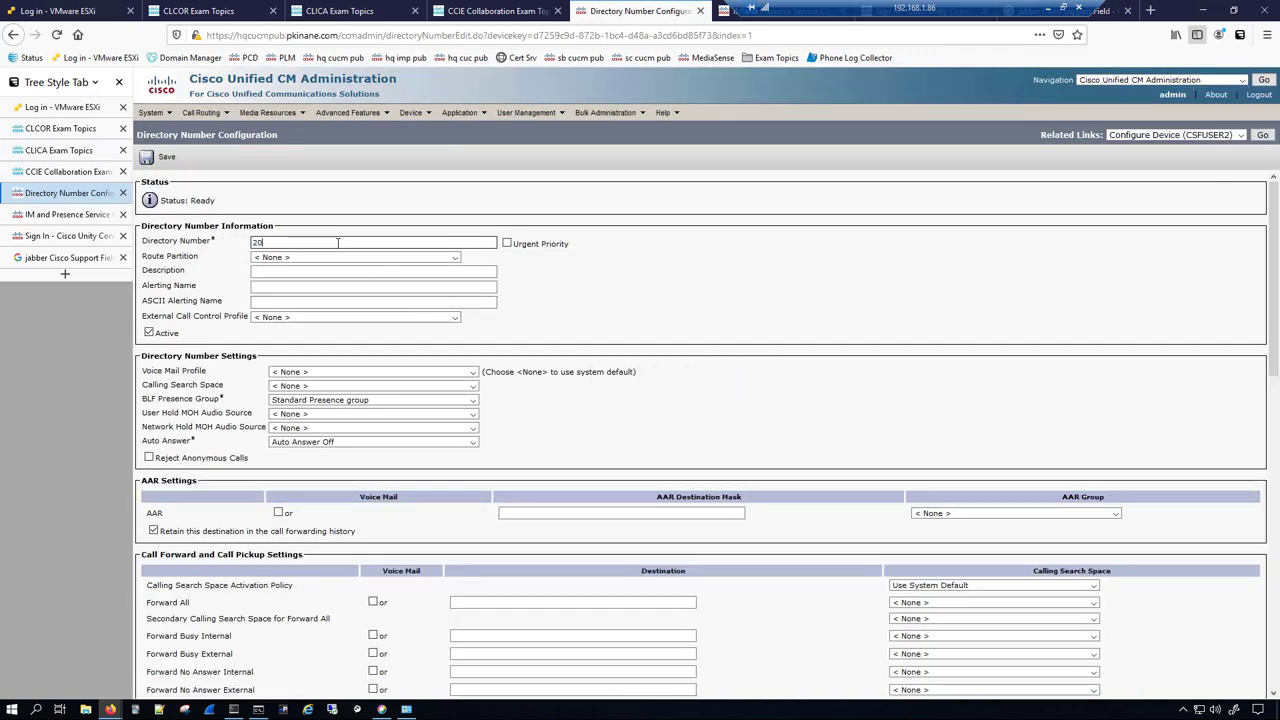
click(785, 290)
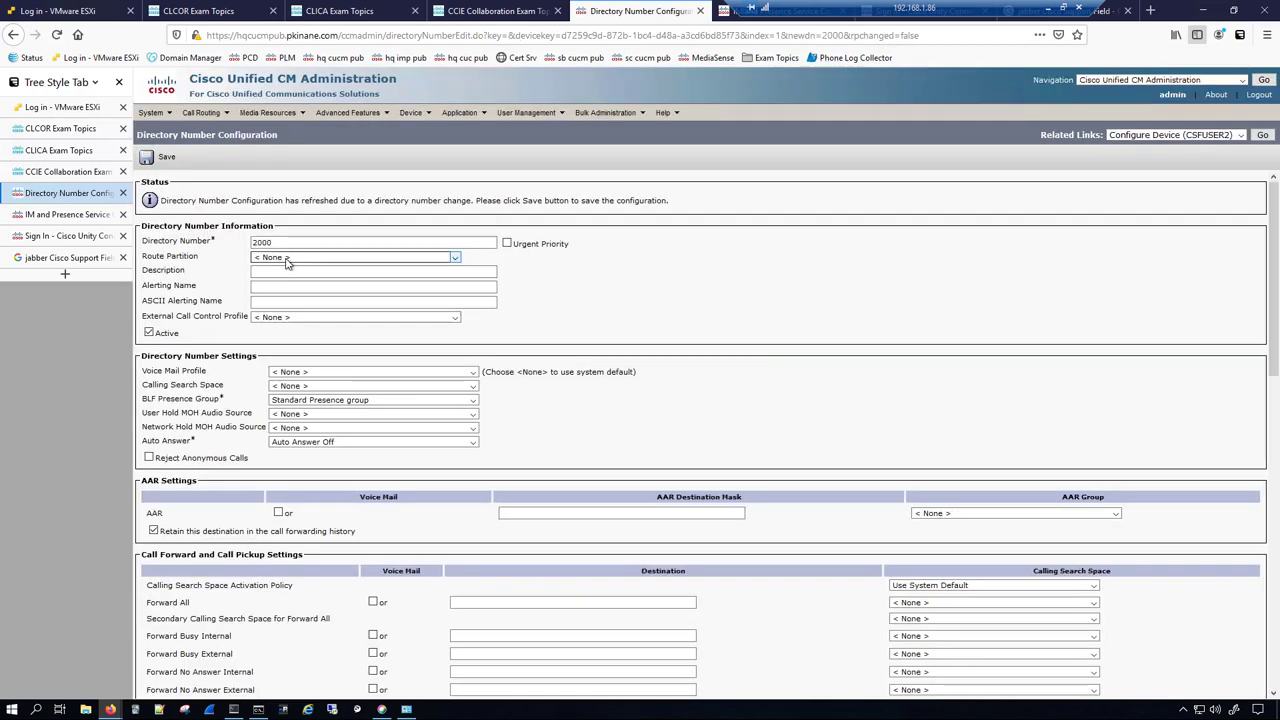
click(287, 258)
click(300, 339)
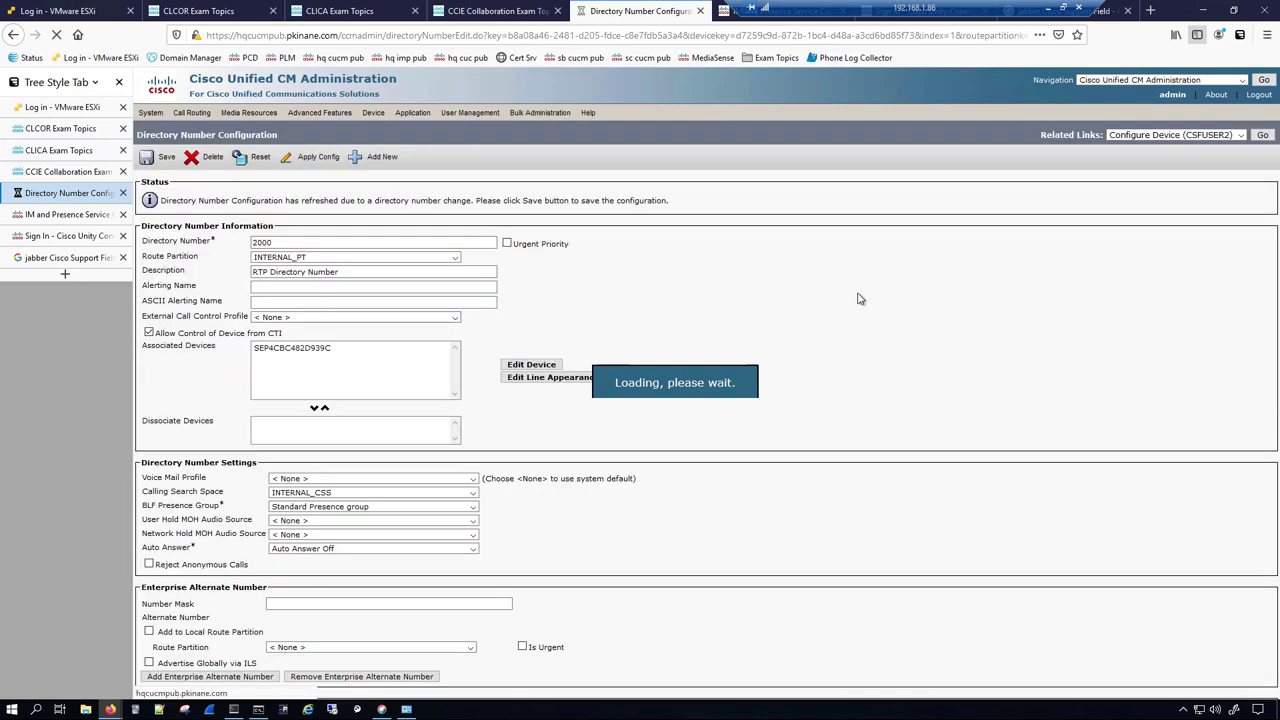
click(161, 160)
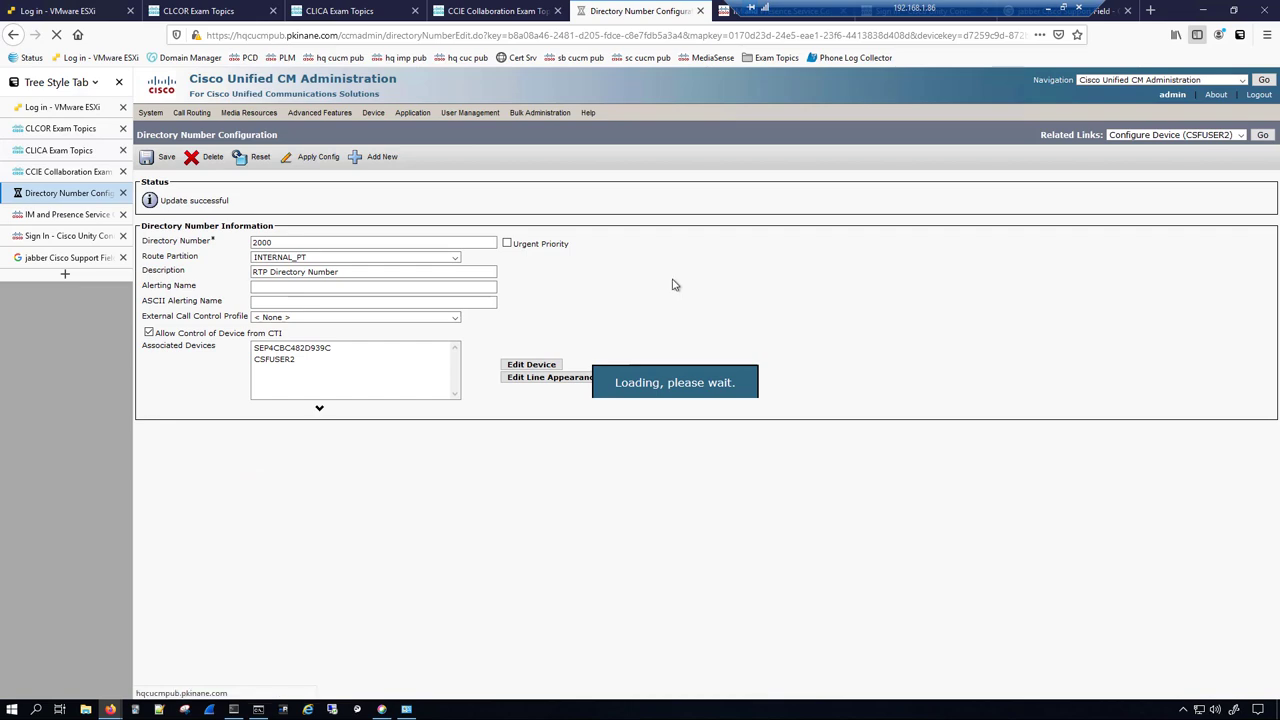
- Associate end user user2 with line 1 of CSFUSER2
scroll(675, 283, down, 15)
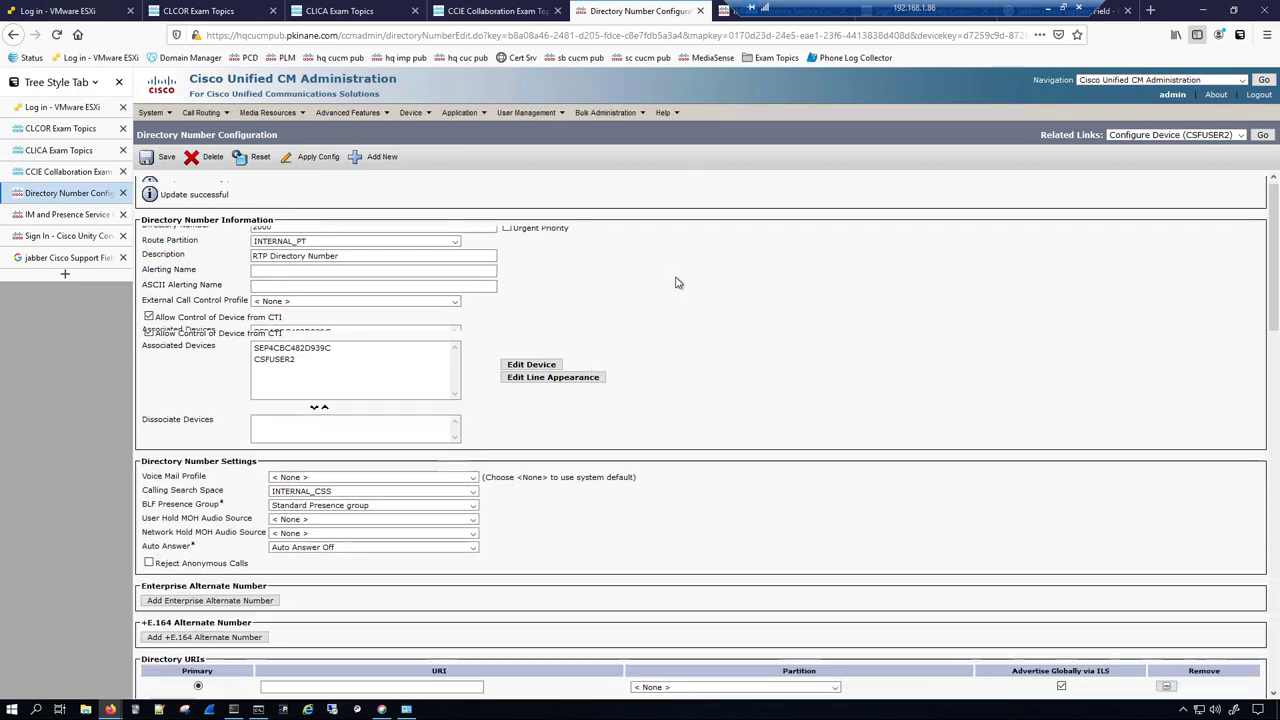
scroll(675, 283, down, 3)
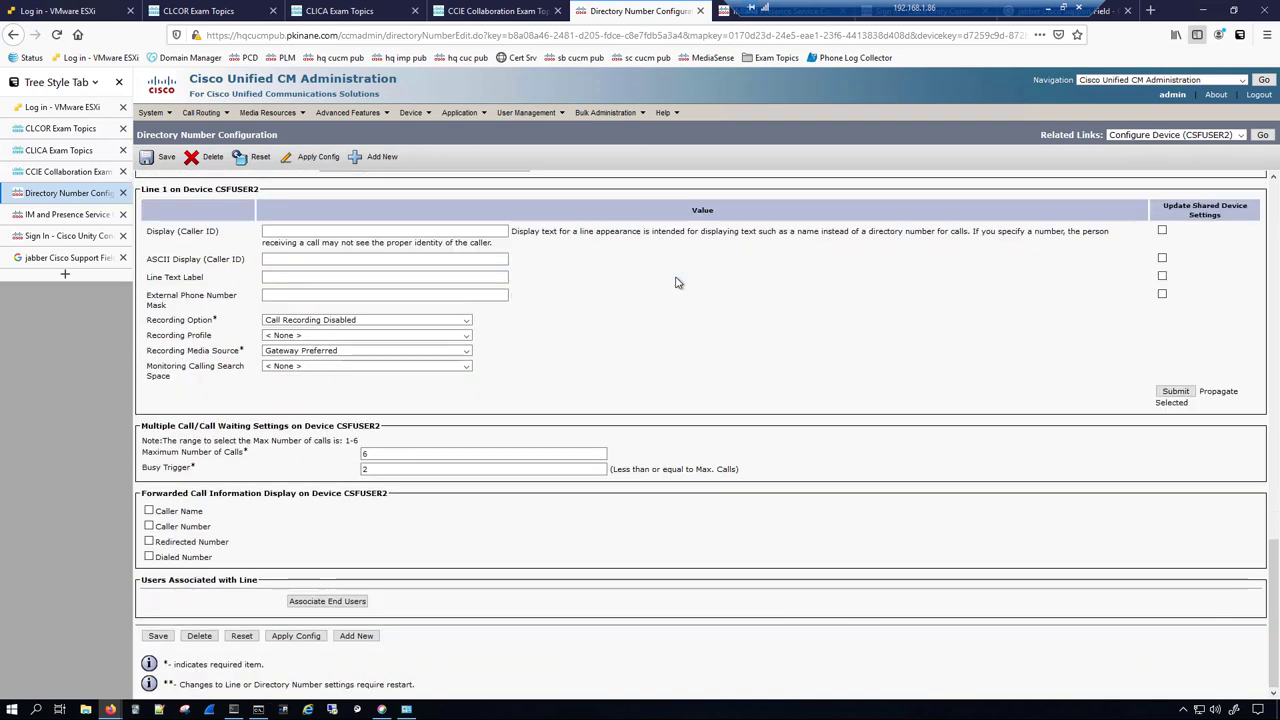
click(327, 601)
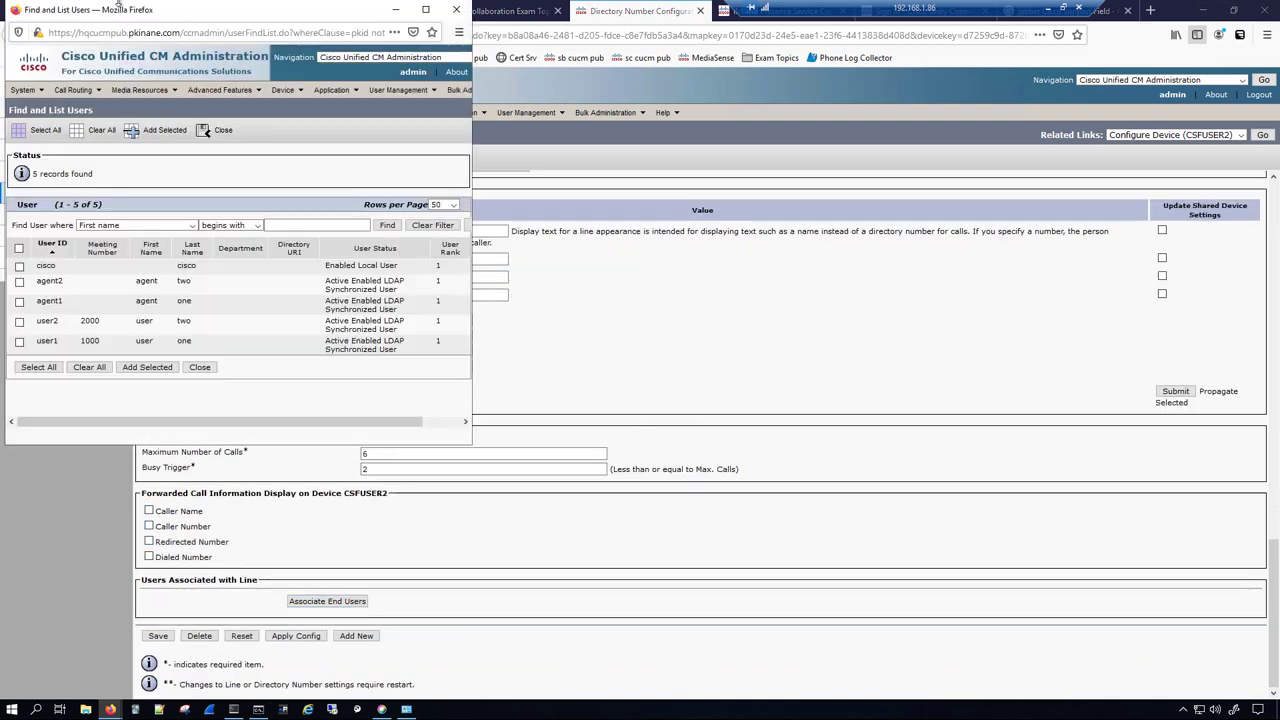
click(20, 322)
drag(84, 324, 104, 326)
click(140, 370)
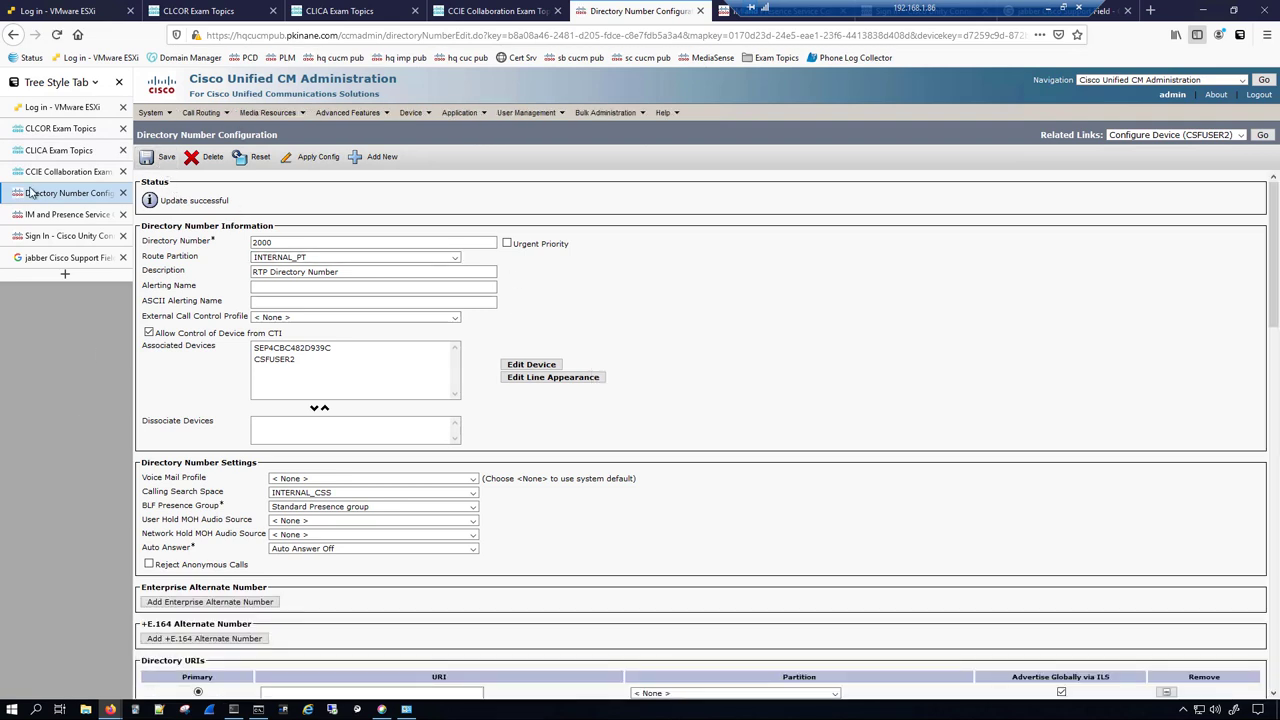
- In IM and Presence Administration, start a new presence gateway of type CUCM with the description HQ CUCM PUB
click(62, 217)
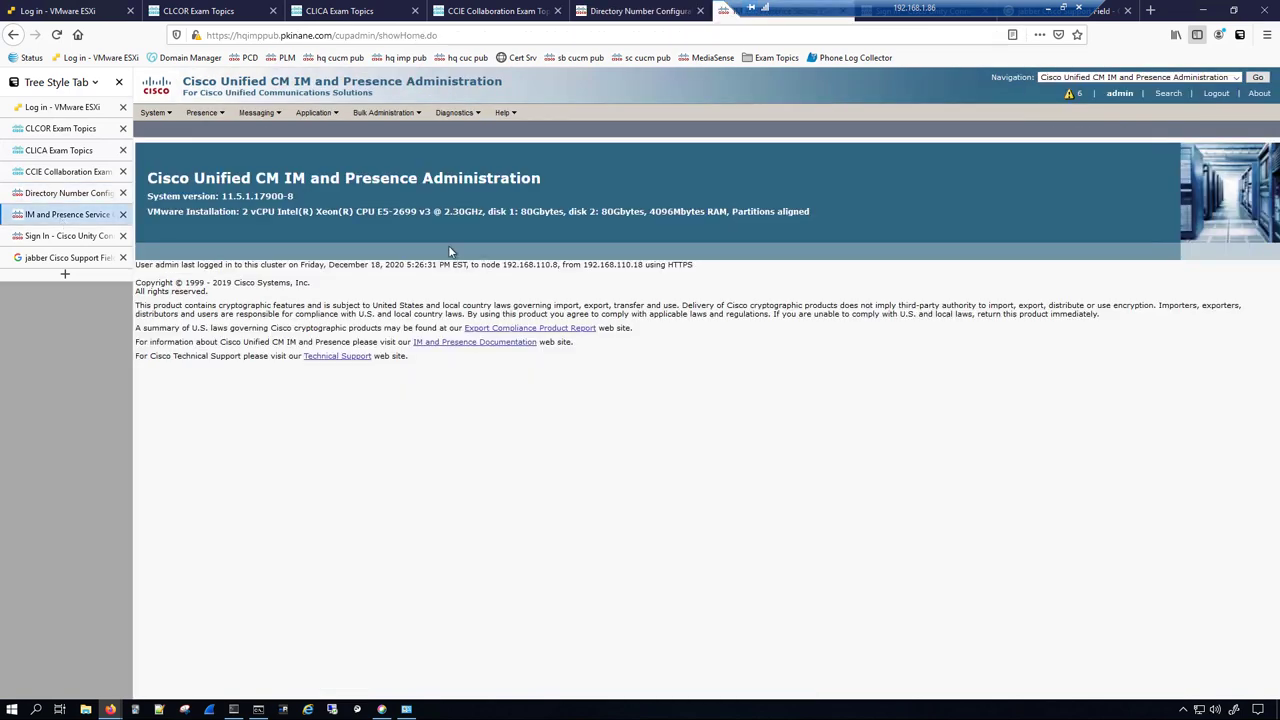
click(203, 112)
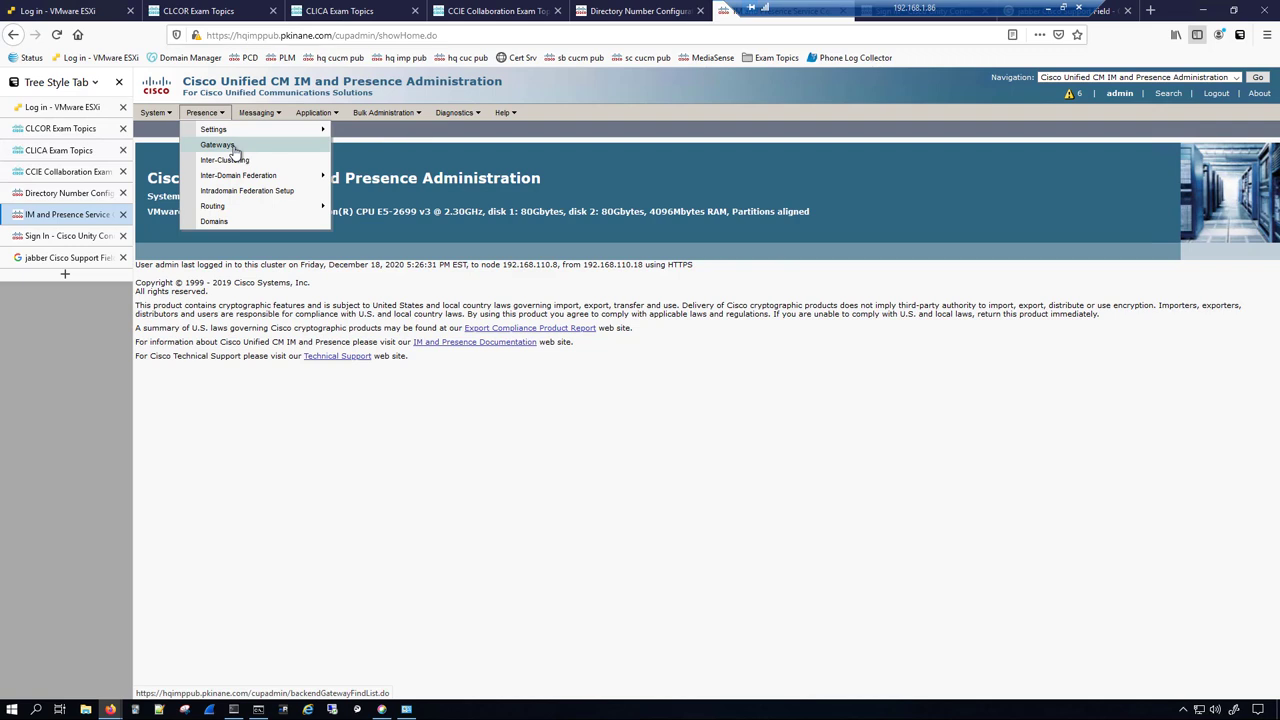
click(232, 150)
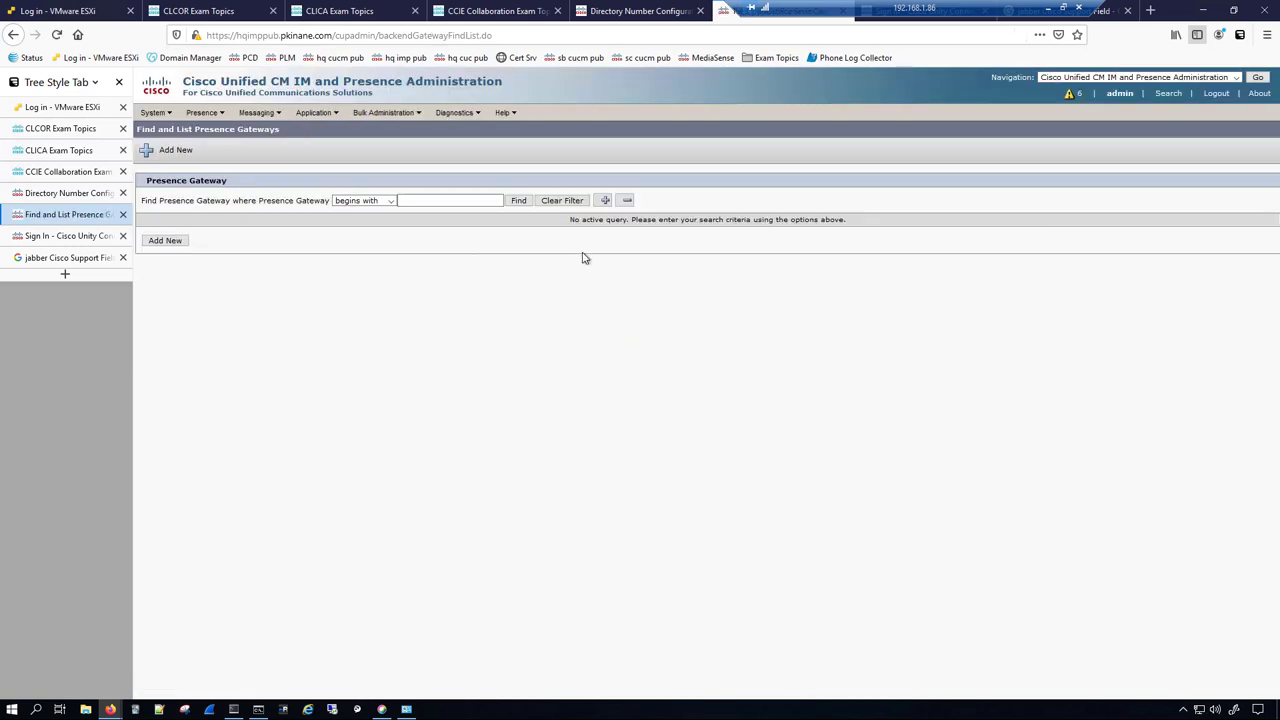
click(518, 200)
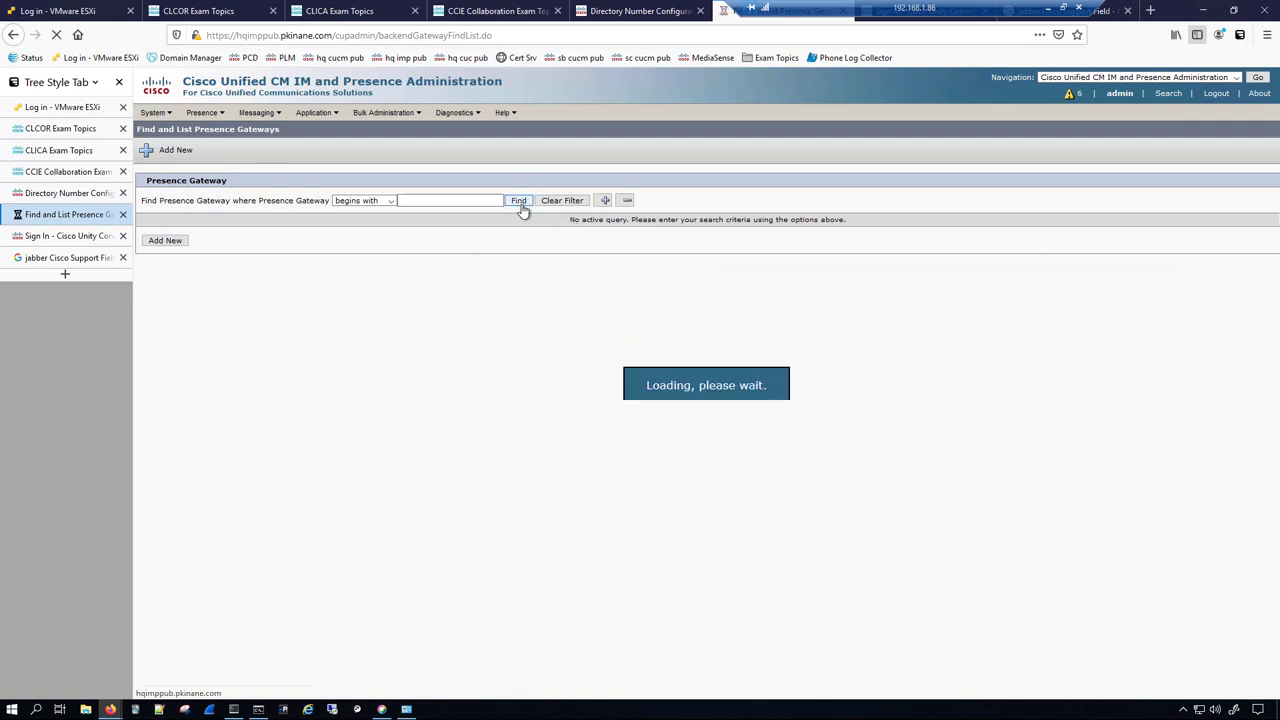
click(165, 286)
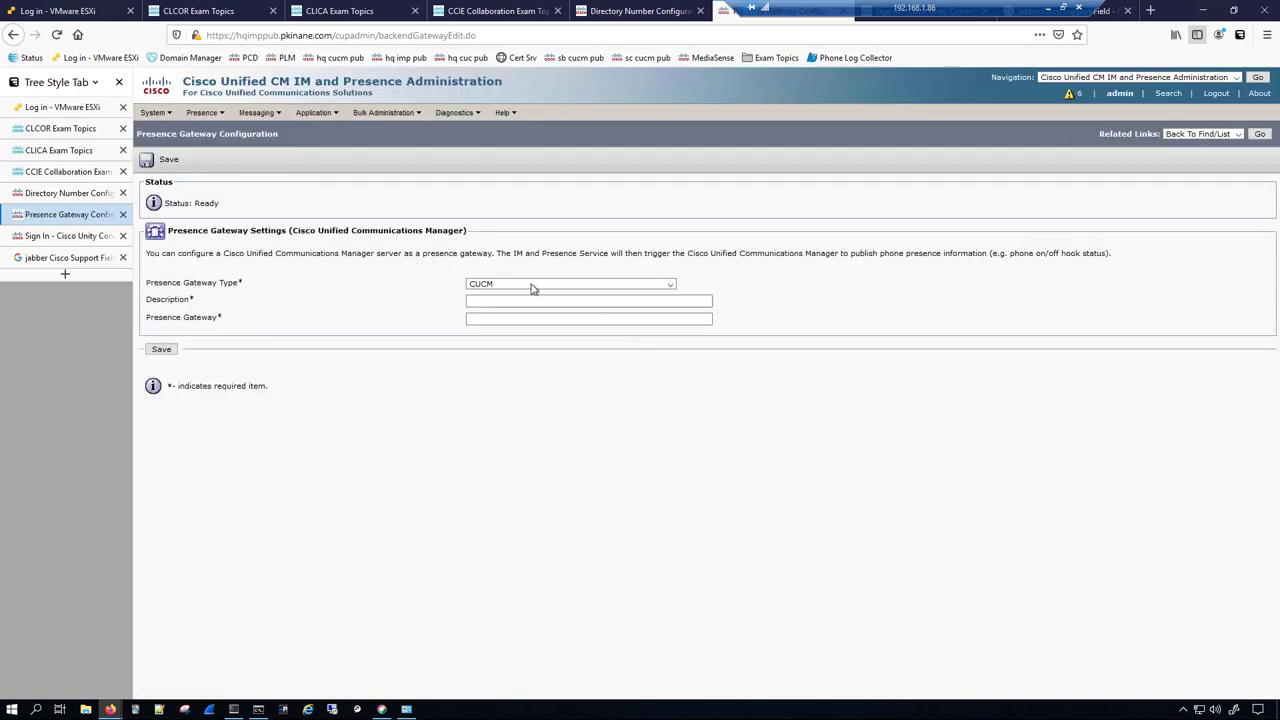
click(505, 300)
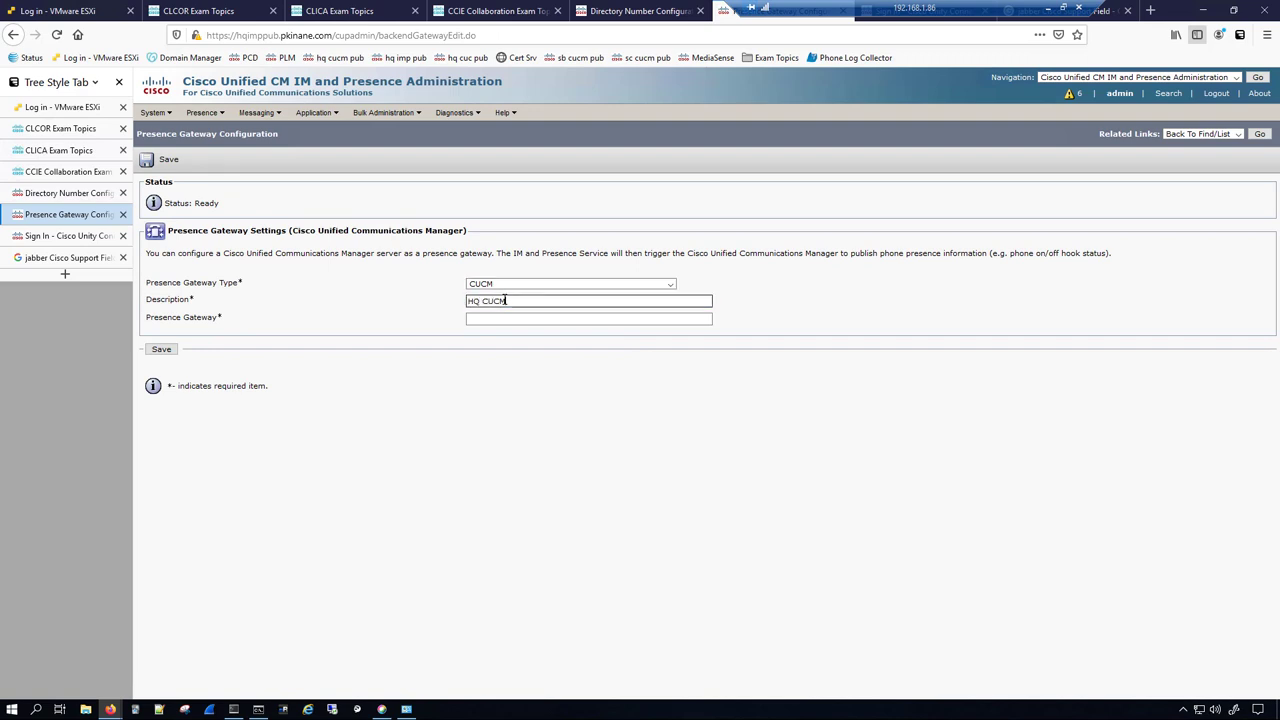
text(HQ CUCM PUB)
- Copy the publisher's FQDN hqcucmpub.pkinane.com from the SuperPuTTY session, enter it as the Presence Gateway and save the gateway
click(233, 709)
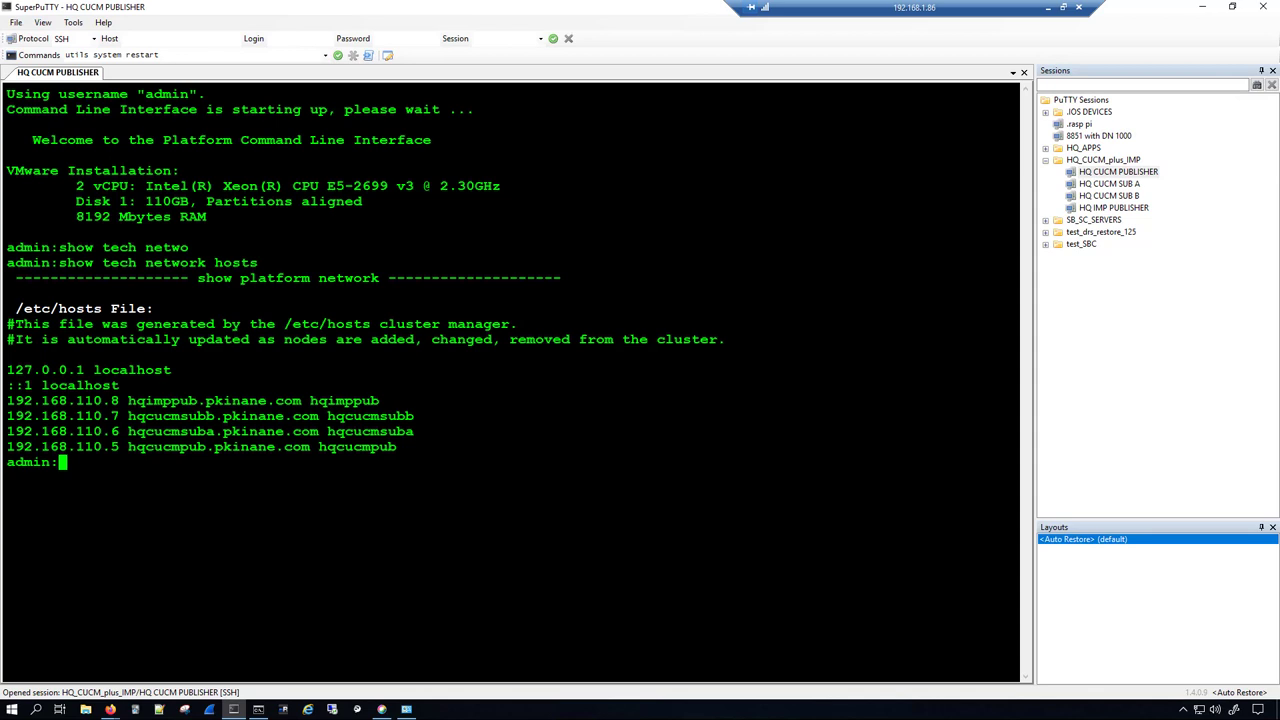
drag(128, 447, 312, 447)
key(ctrl+c)
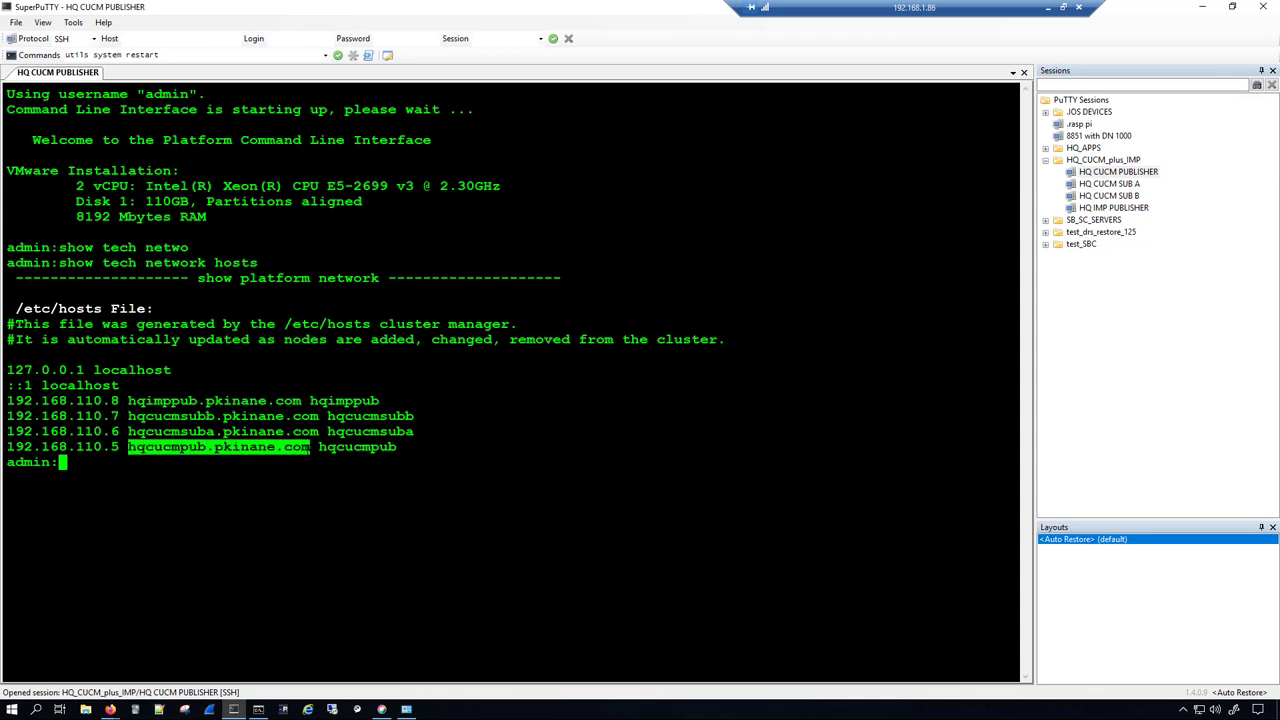
click(1200, 7)
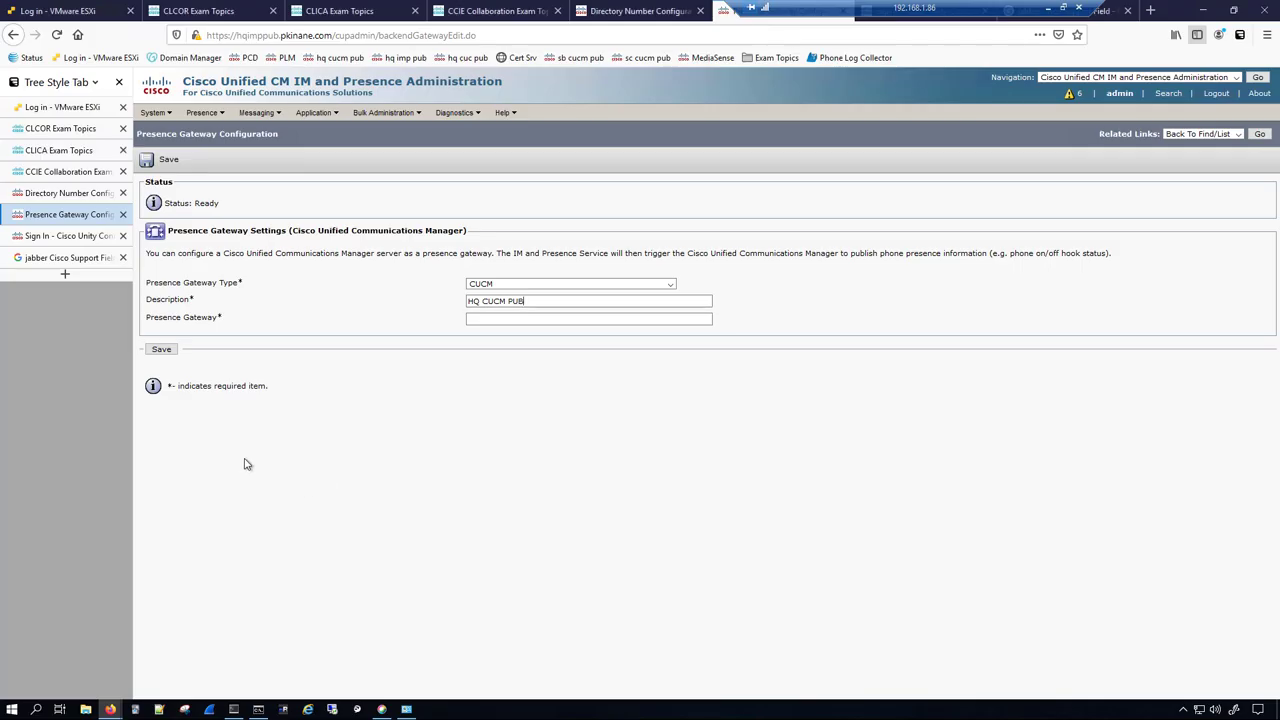
click(469, 320)
key(ctrl+v)
click(161, 349)
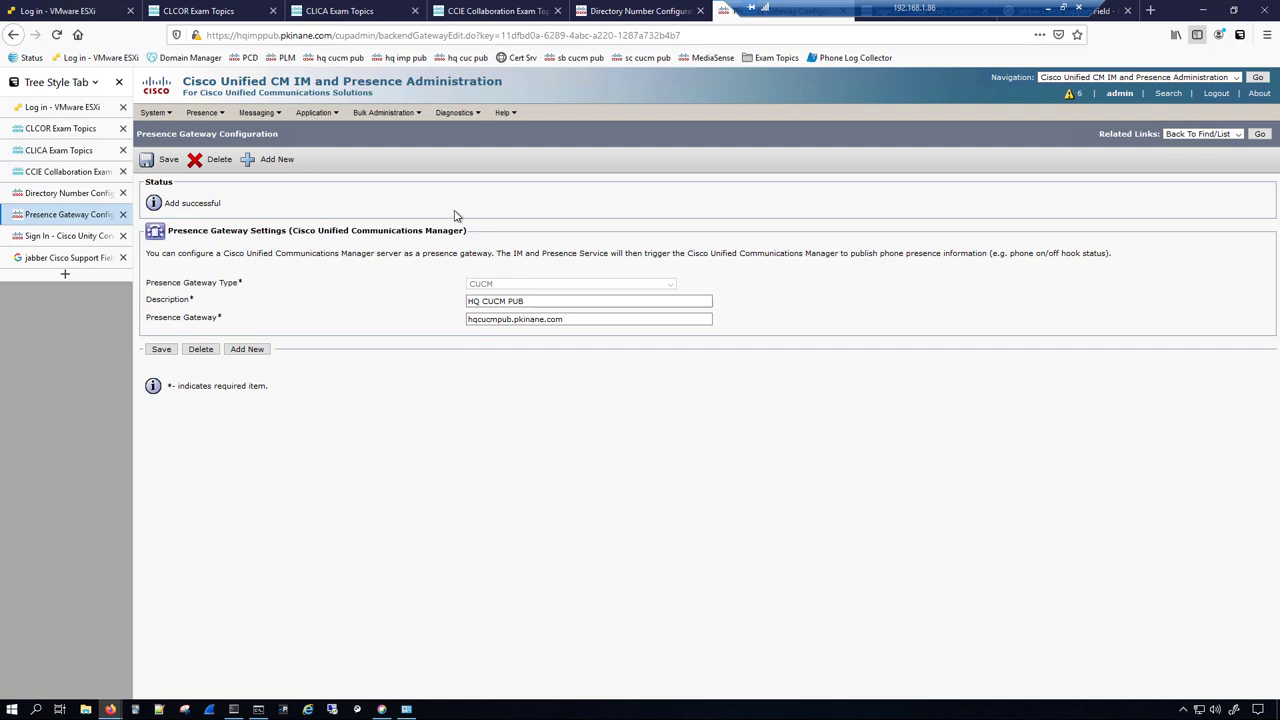
- Start a new CCMCIP profile and name it CCMCIP Profile
mouse_move(315, 117)
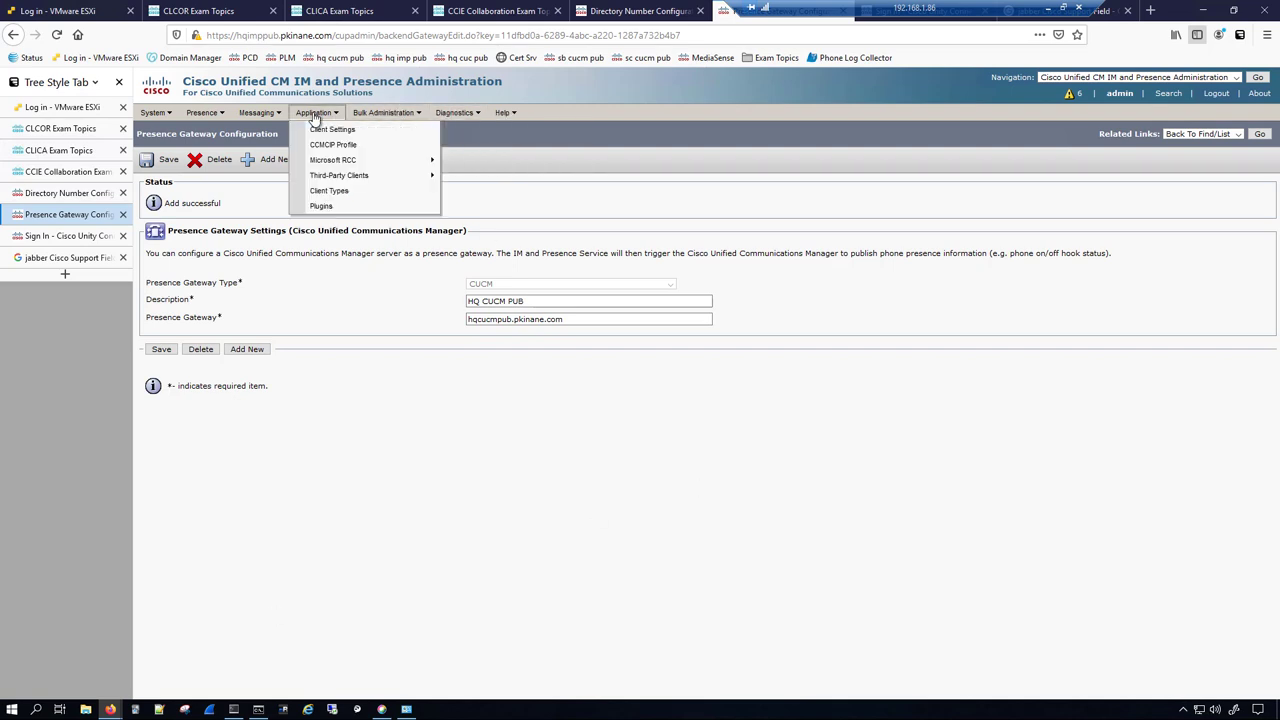
click(333, 146)
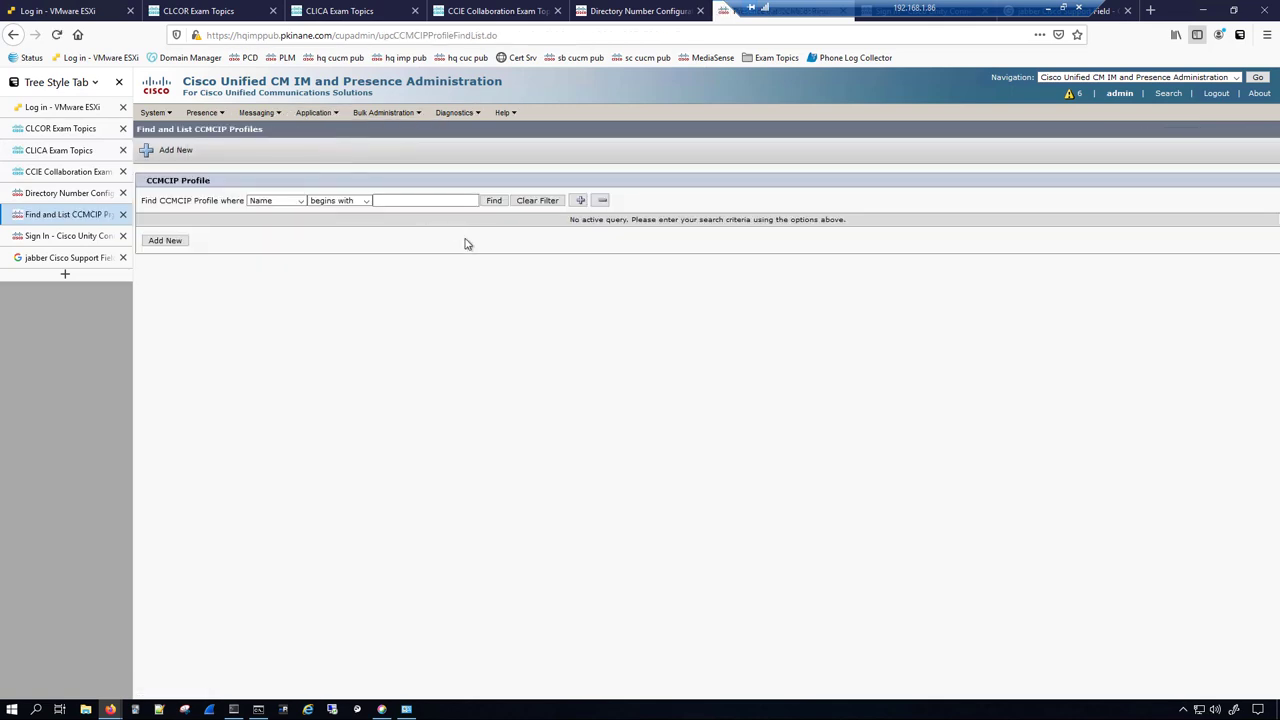
click(494, 201)
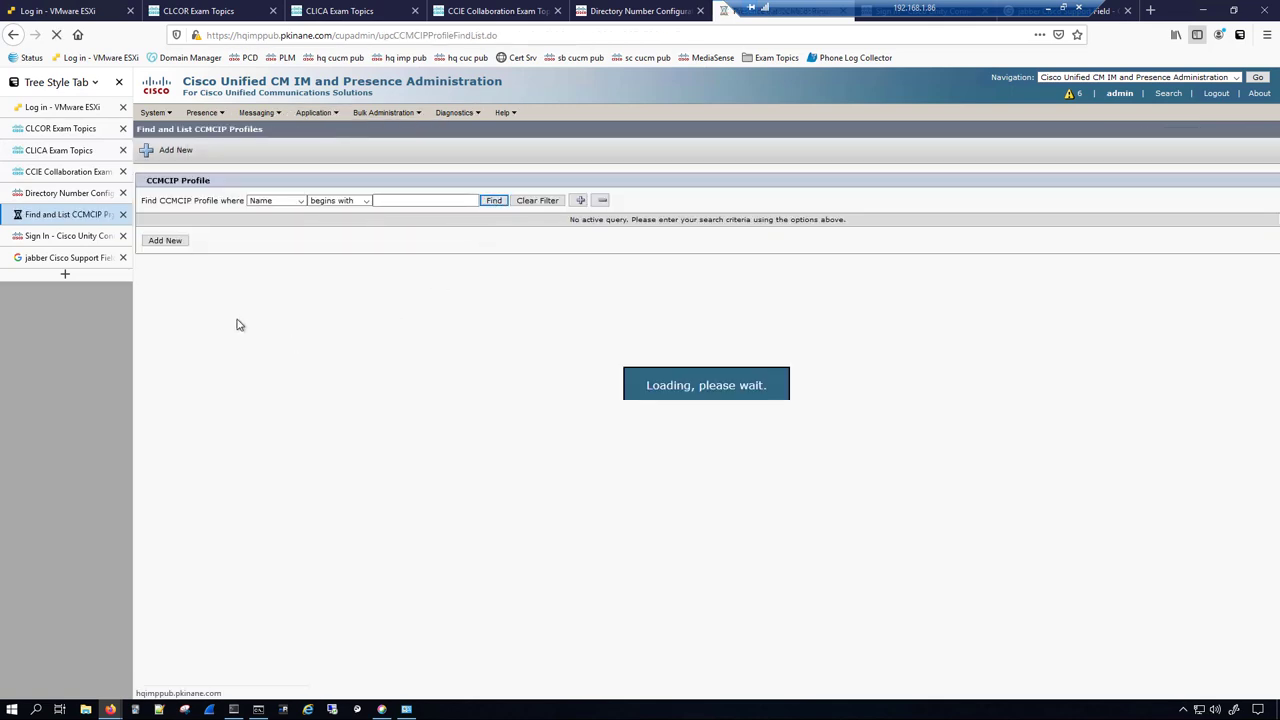
click(170, 288)
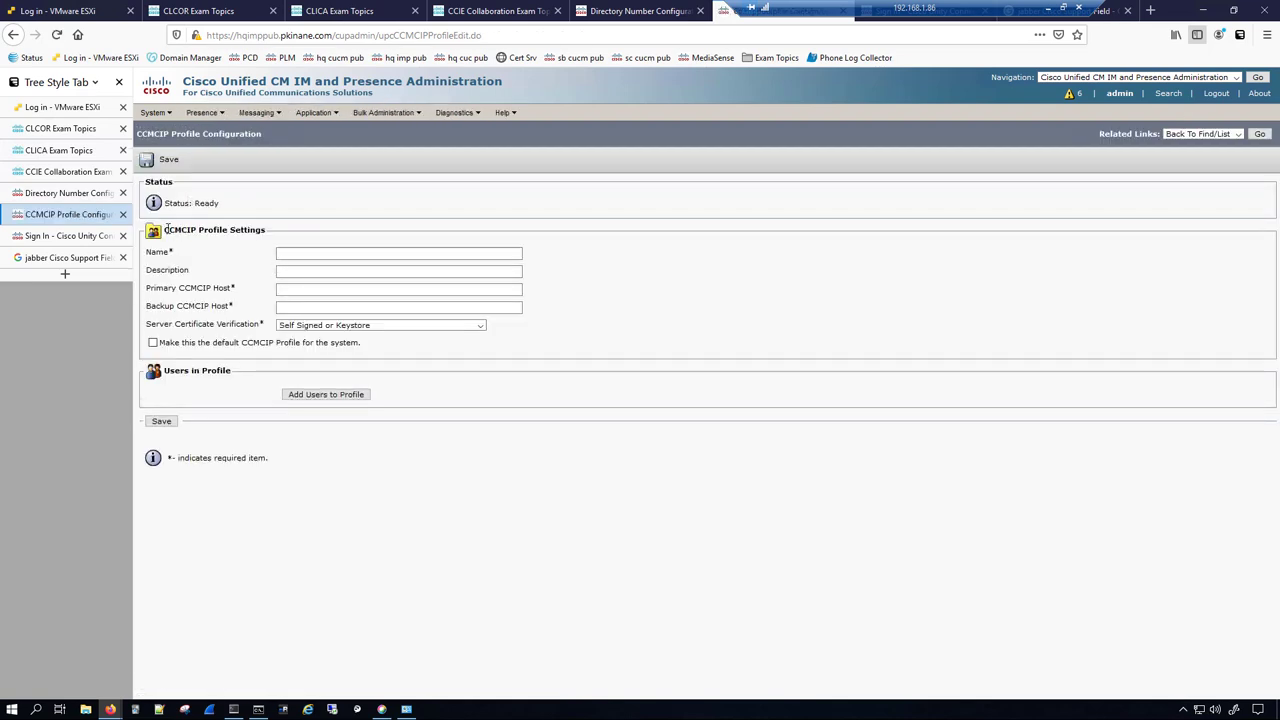
drag(218, 231, 228, 231)
right_click(228, 231)
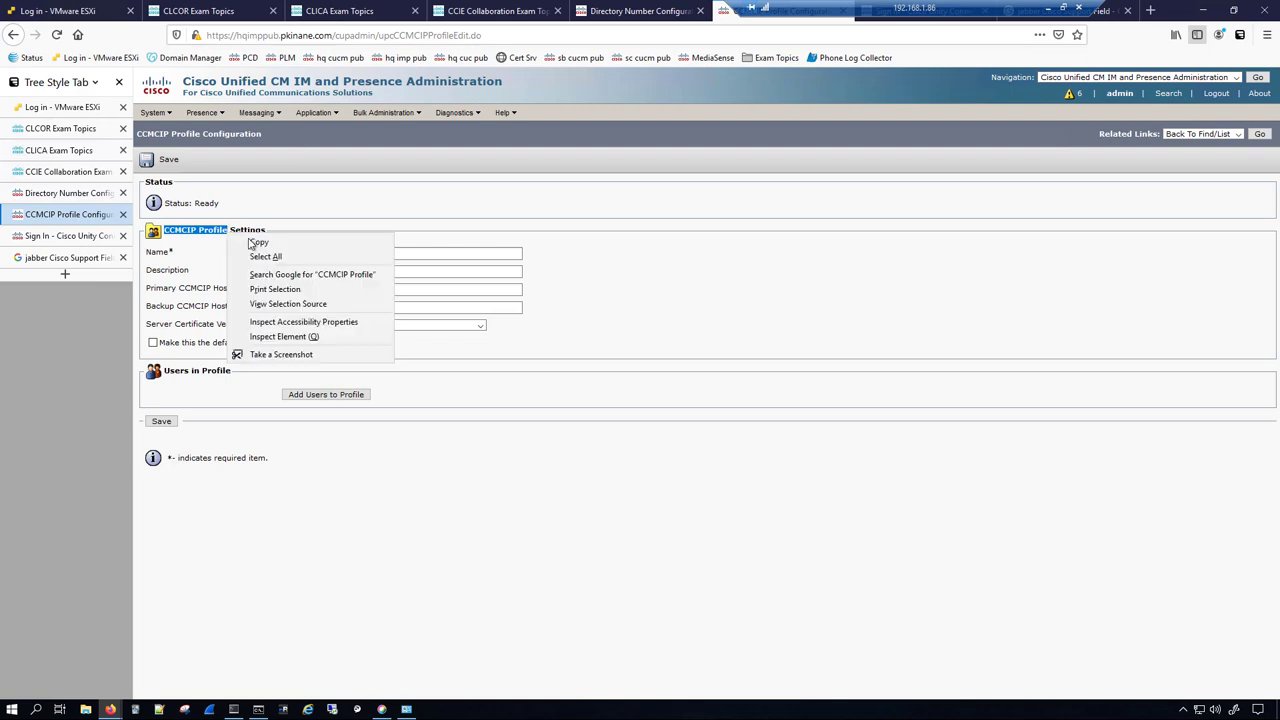
click(265, 241)
click(337, 253)
key(ctrl+v)
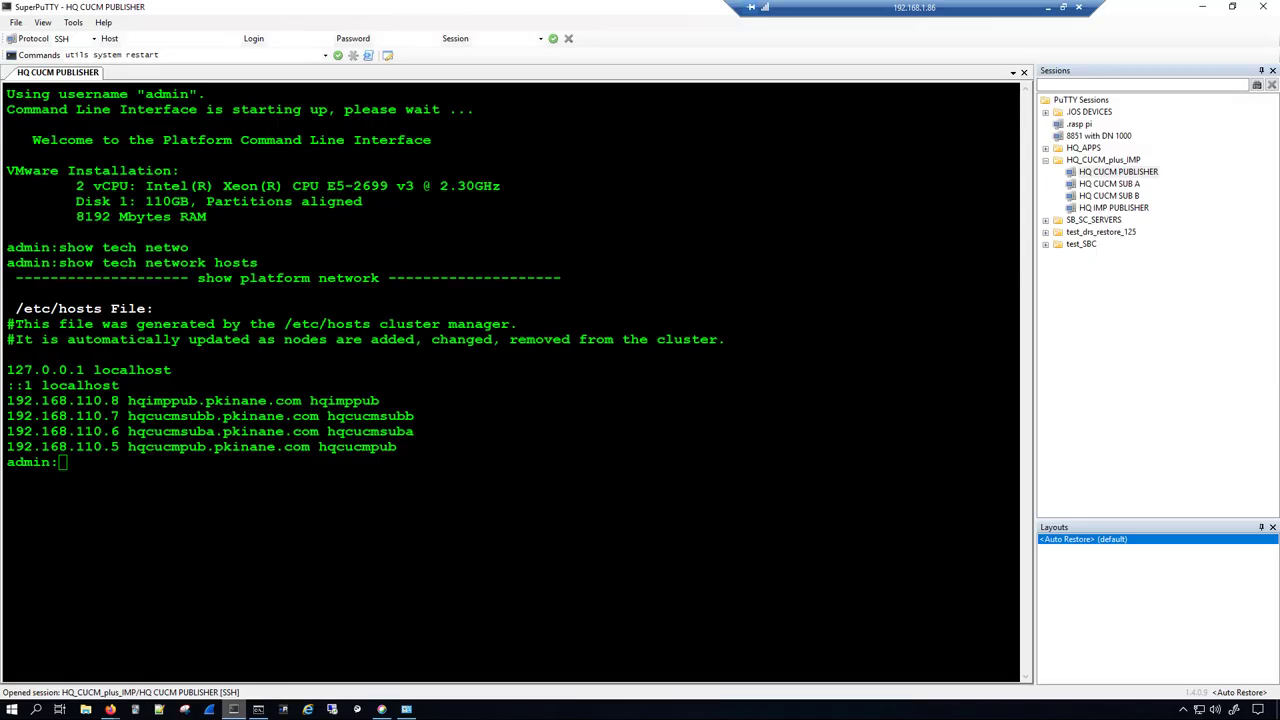
- Set the primary CCMCIP host to hqcucmsuba.pkinane.com, copied from SuperPuTTY, and the backup CCMCIP host to hqcucmsubb.pkinane.com
click(234, 709)
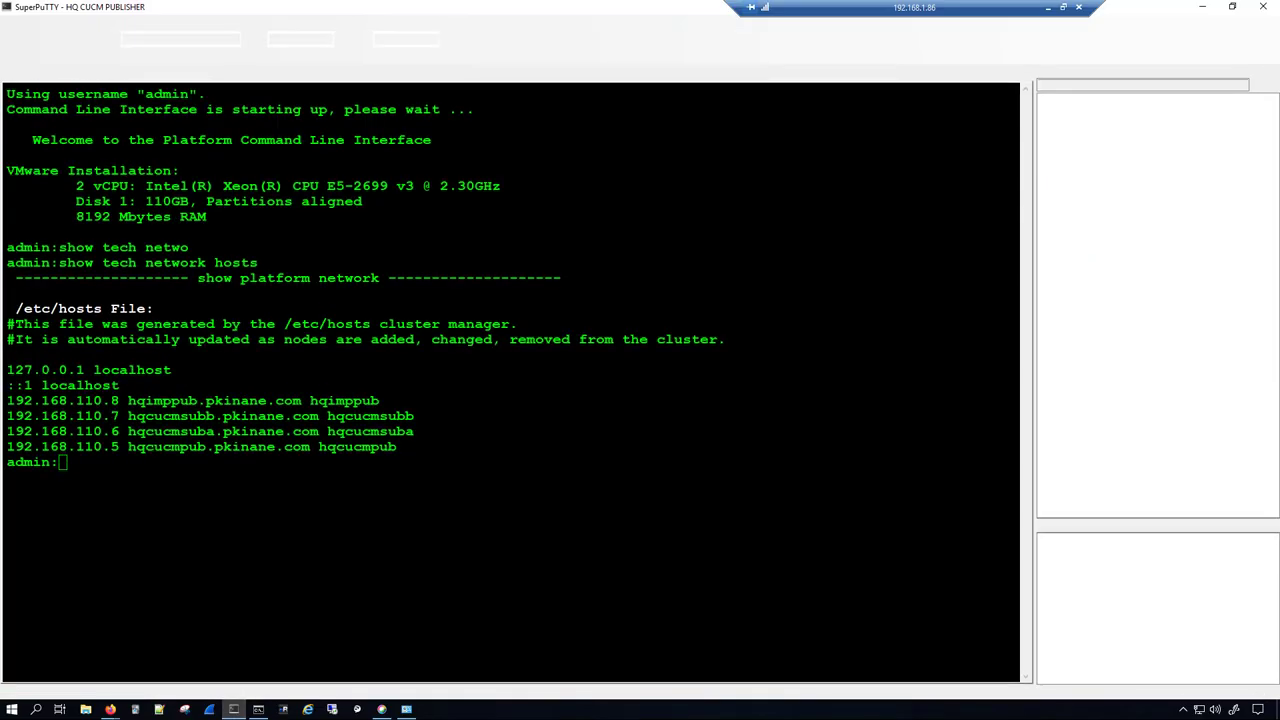
drag(128, 431, 319, 431)
click(1202, 7)
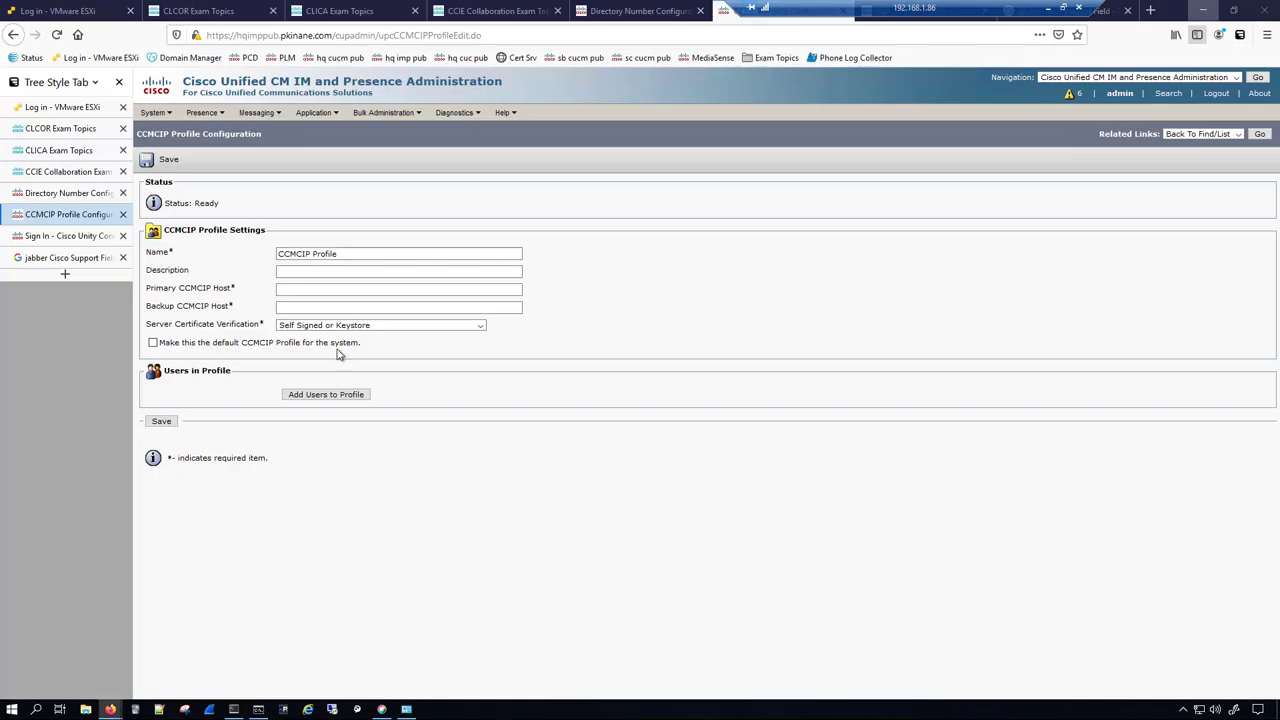
click(290, 289)
key(ctrl+v)
click(306, 308)
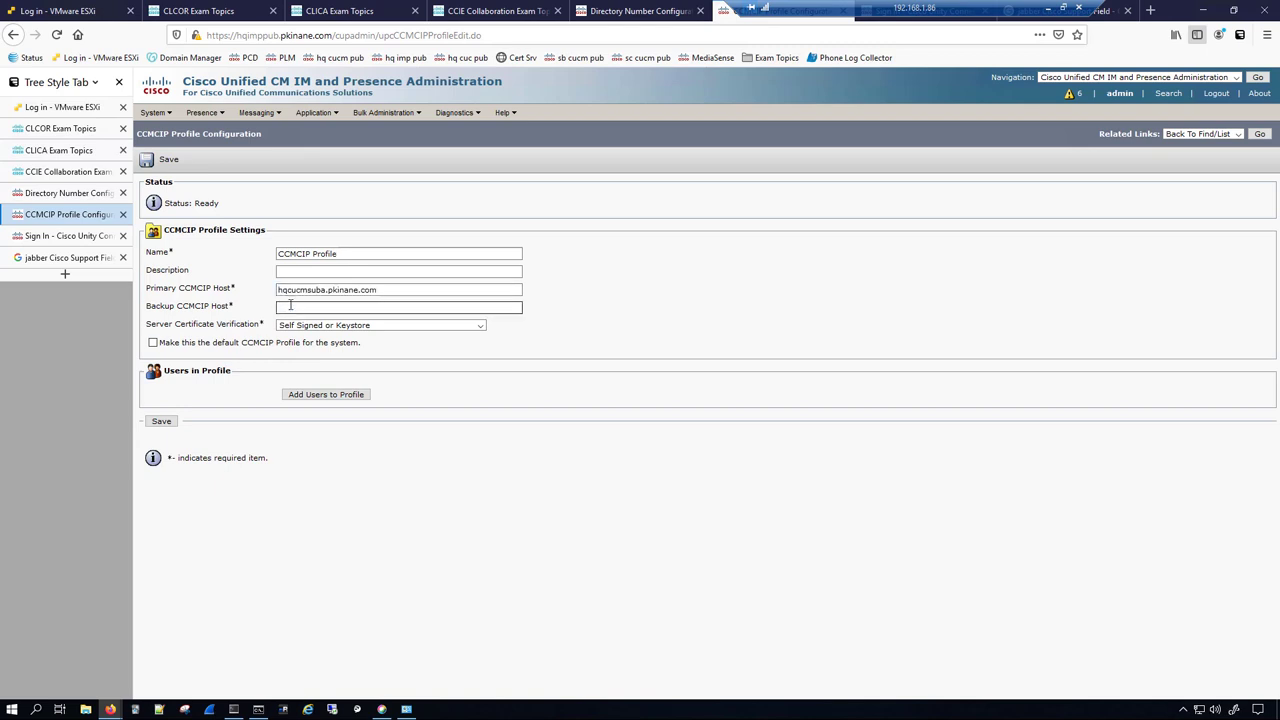
key(ctrl+v)
click(320, 308)
key(Delete)
text(b)
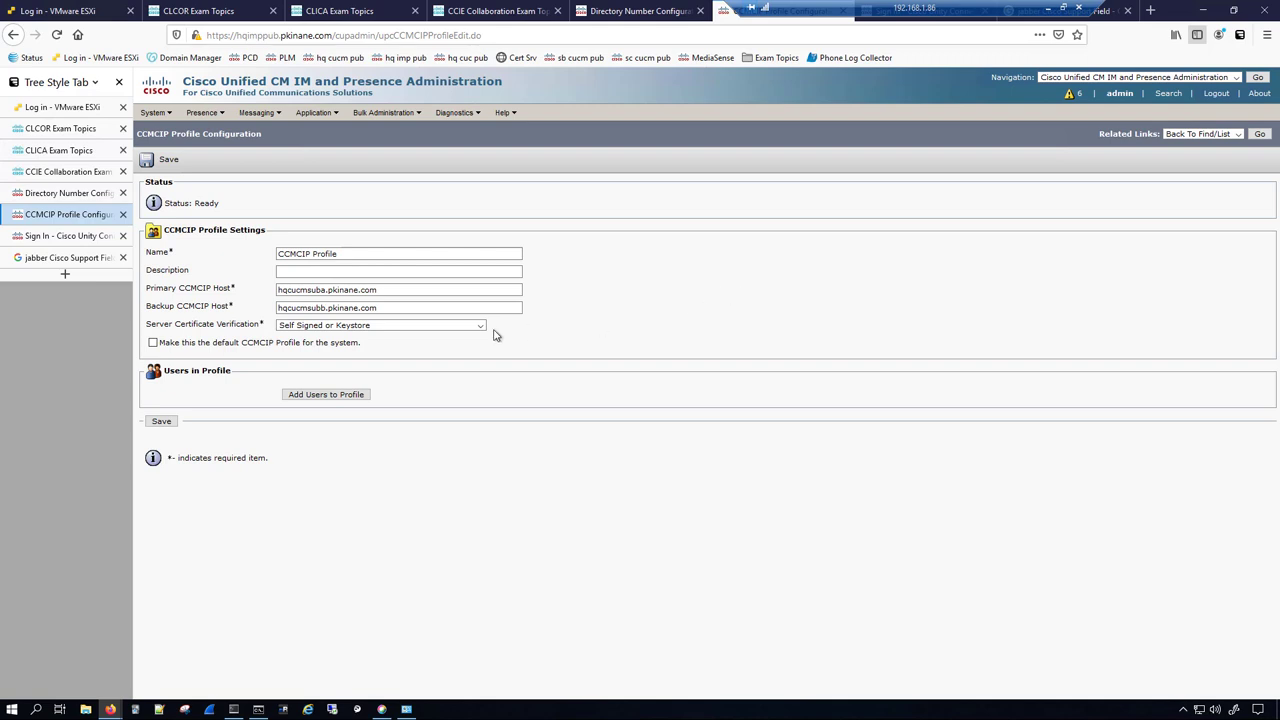
- Set Server Certificate Verification to Any Certificate, make the profile the system default and save it
click(325, 327)
click(334, 352)
drag(166, 346, 229, 343)
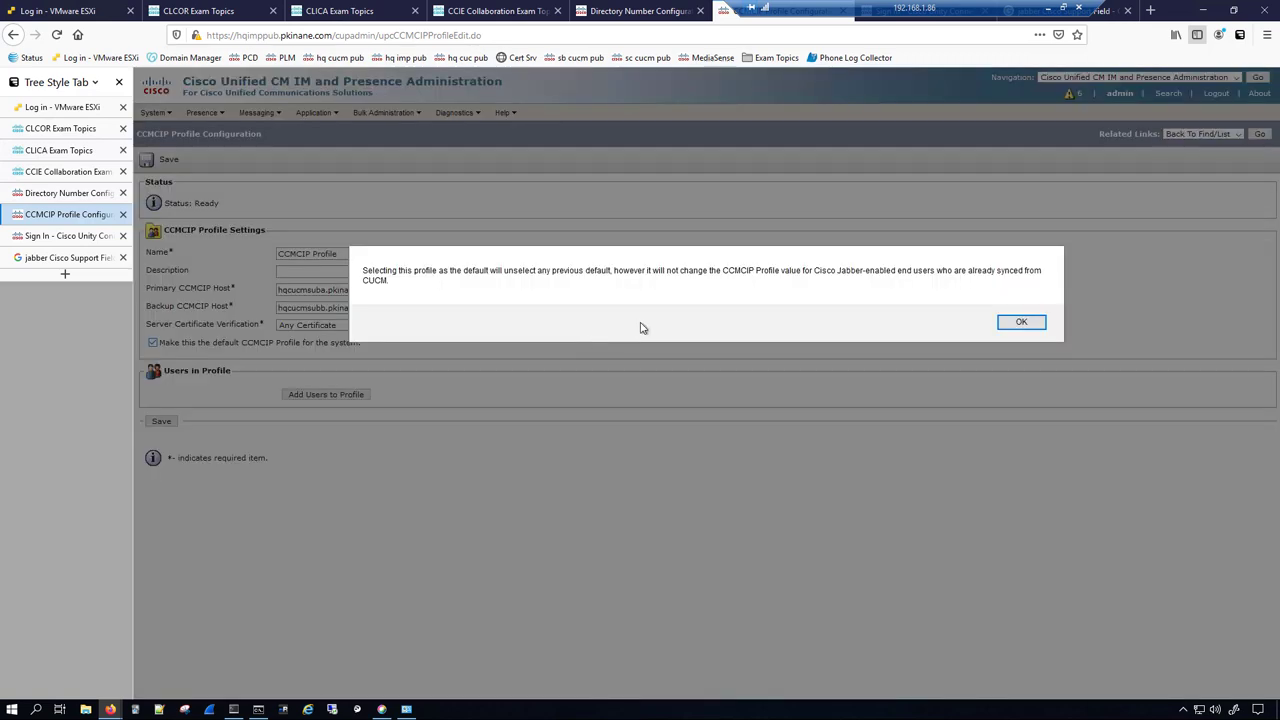
click(1016, 326)
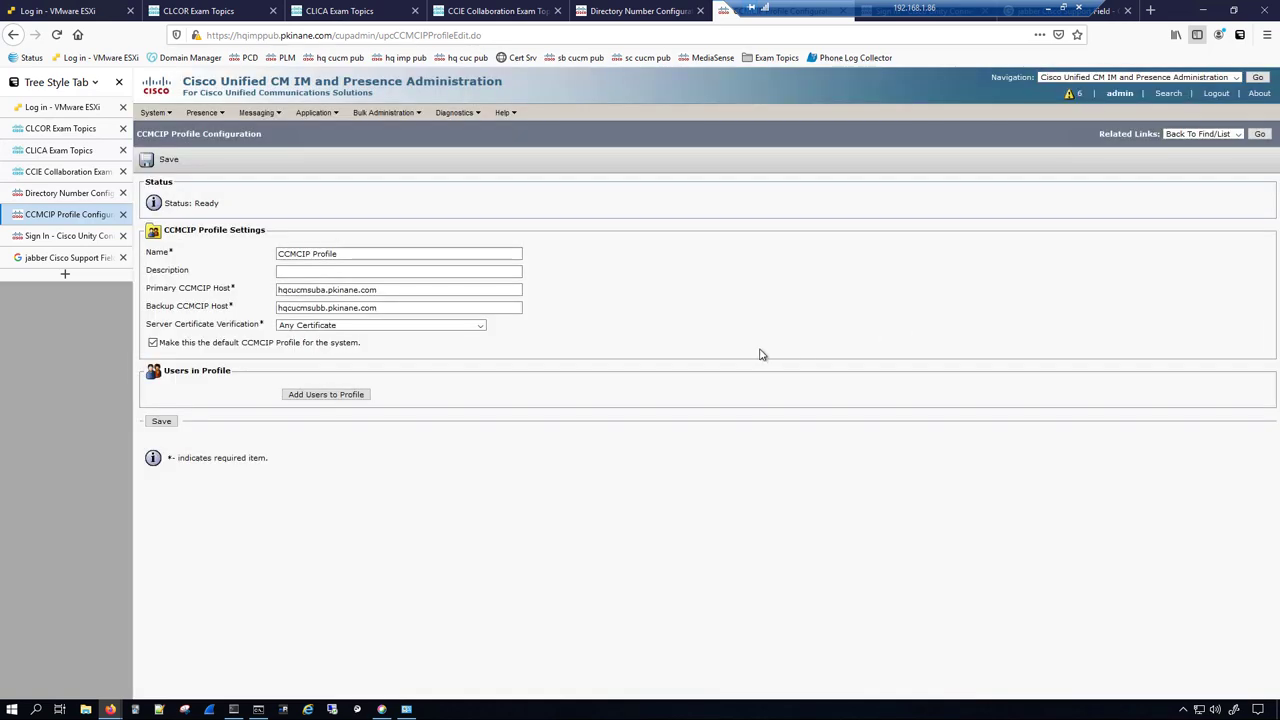
click(163, 422)
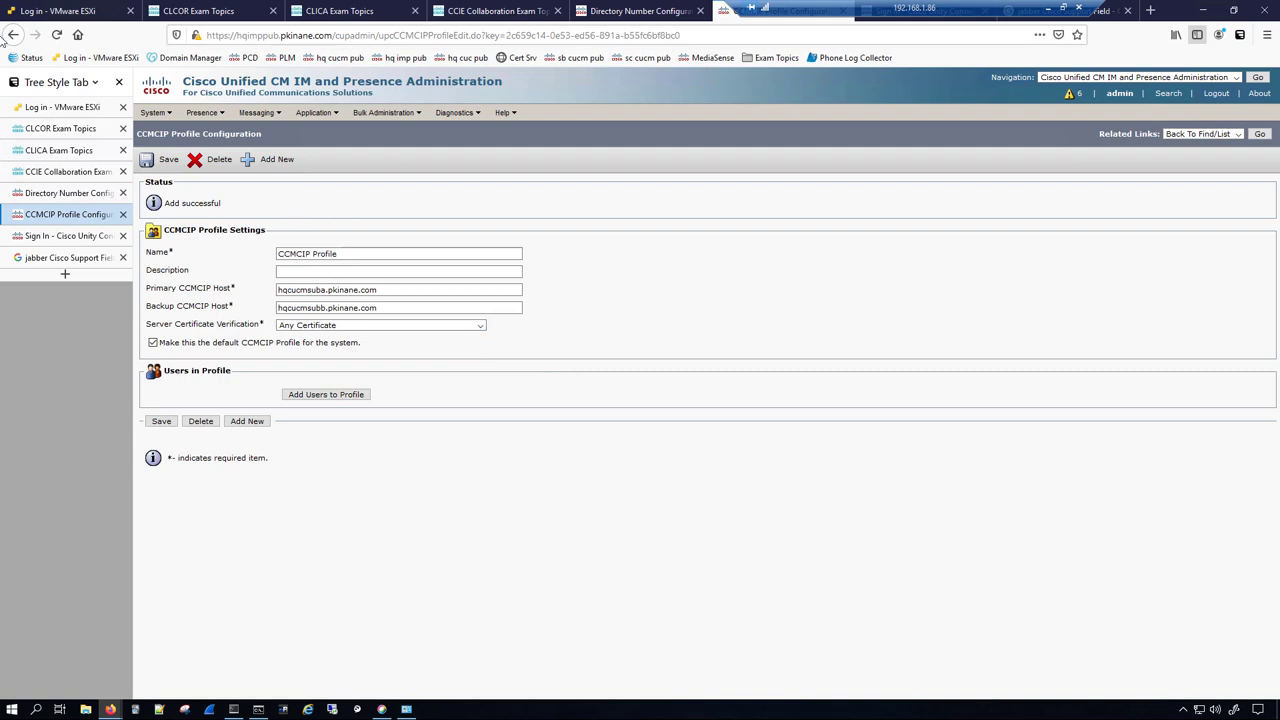
- Reload the CCMCIP profile, list the users available to add to it and close the user list
click(57, 34)
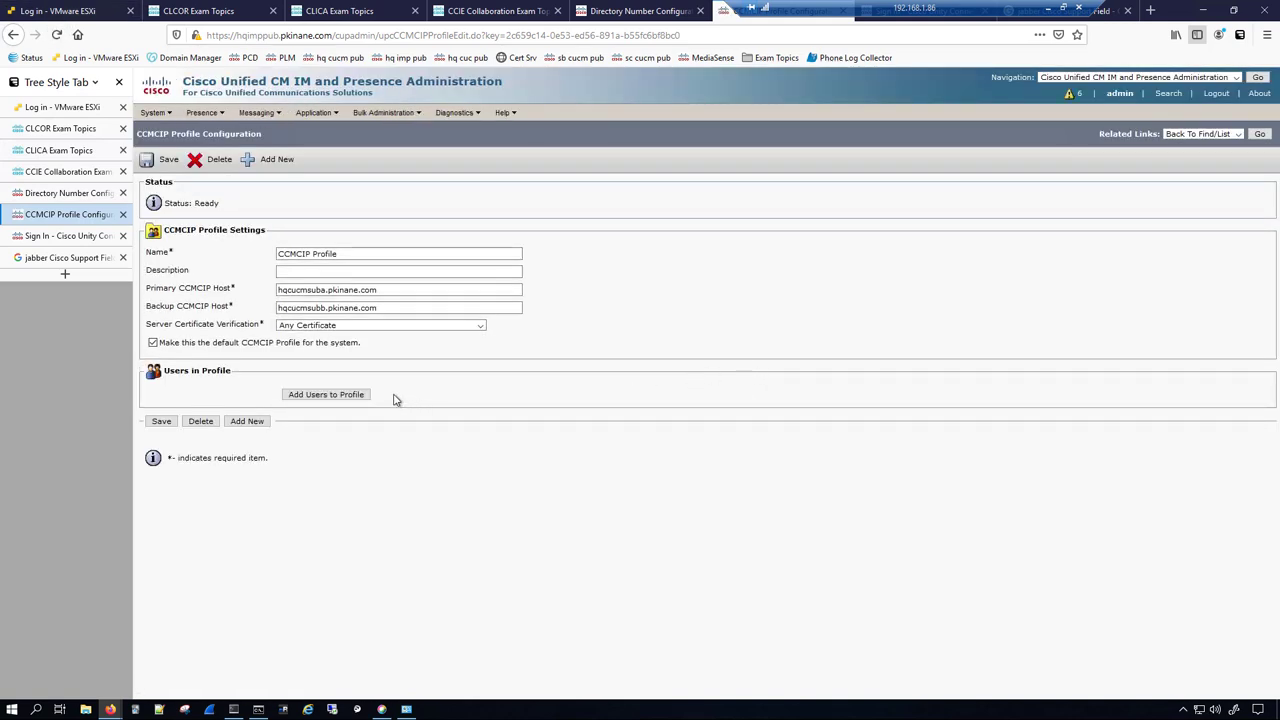
click(352, 396)
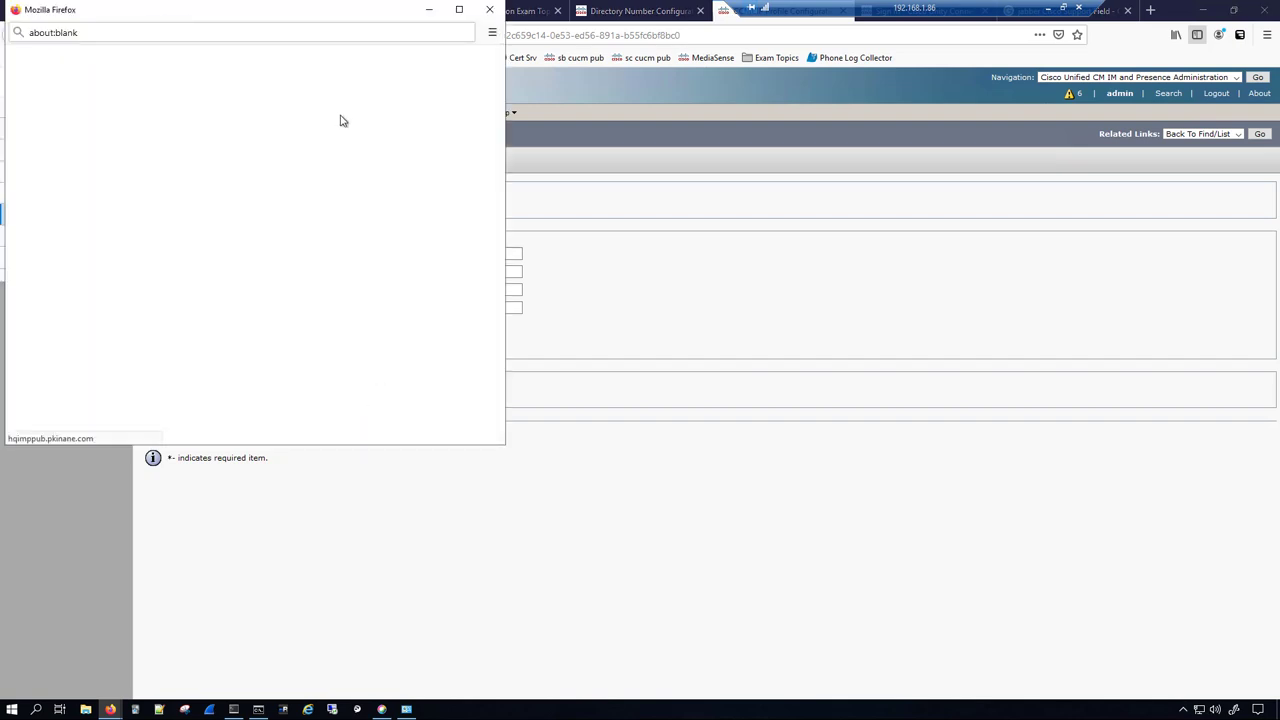
drag(234, 17, 621, 78)
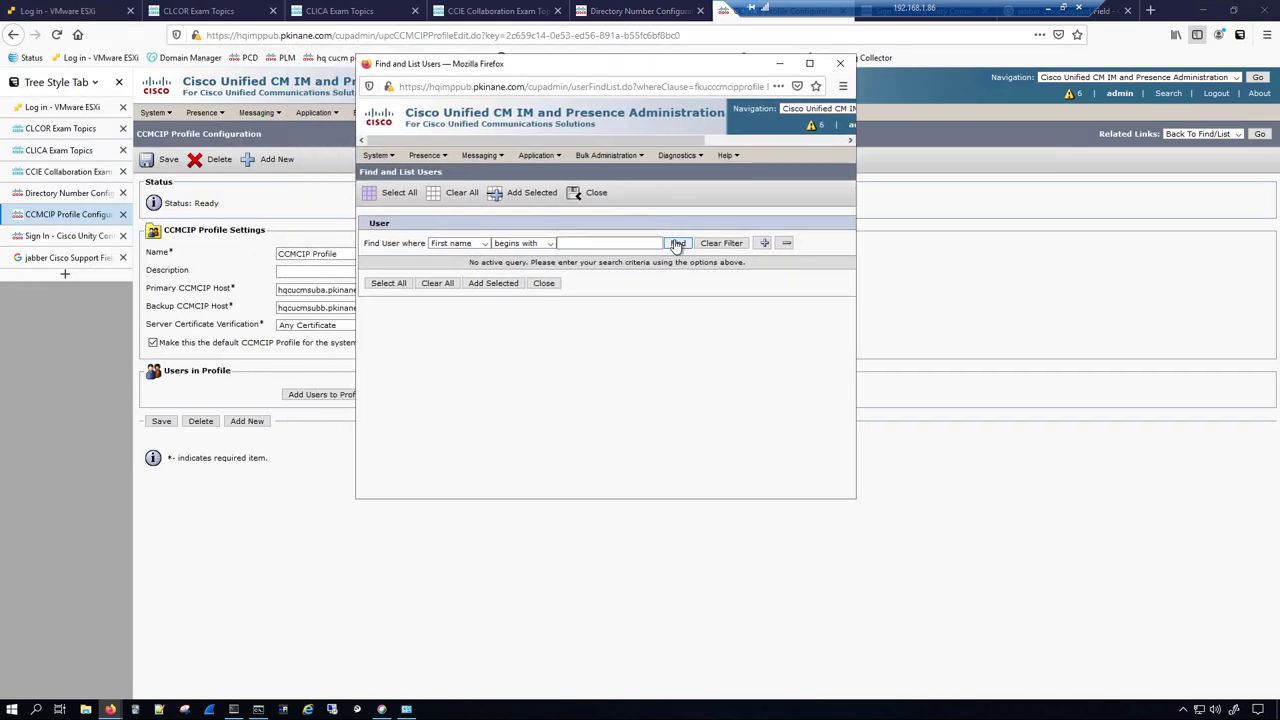
click(677, 243)
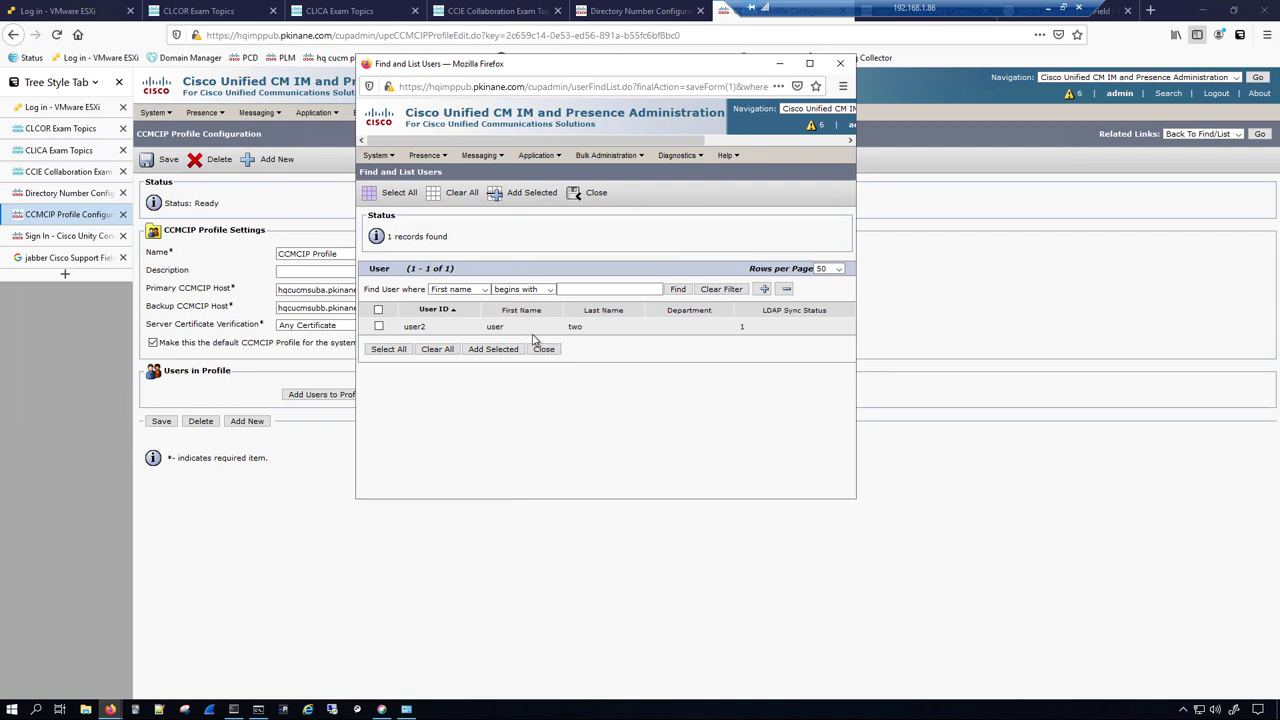
click(542, 350)
click(543, 350)
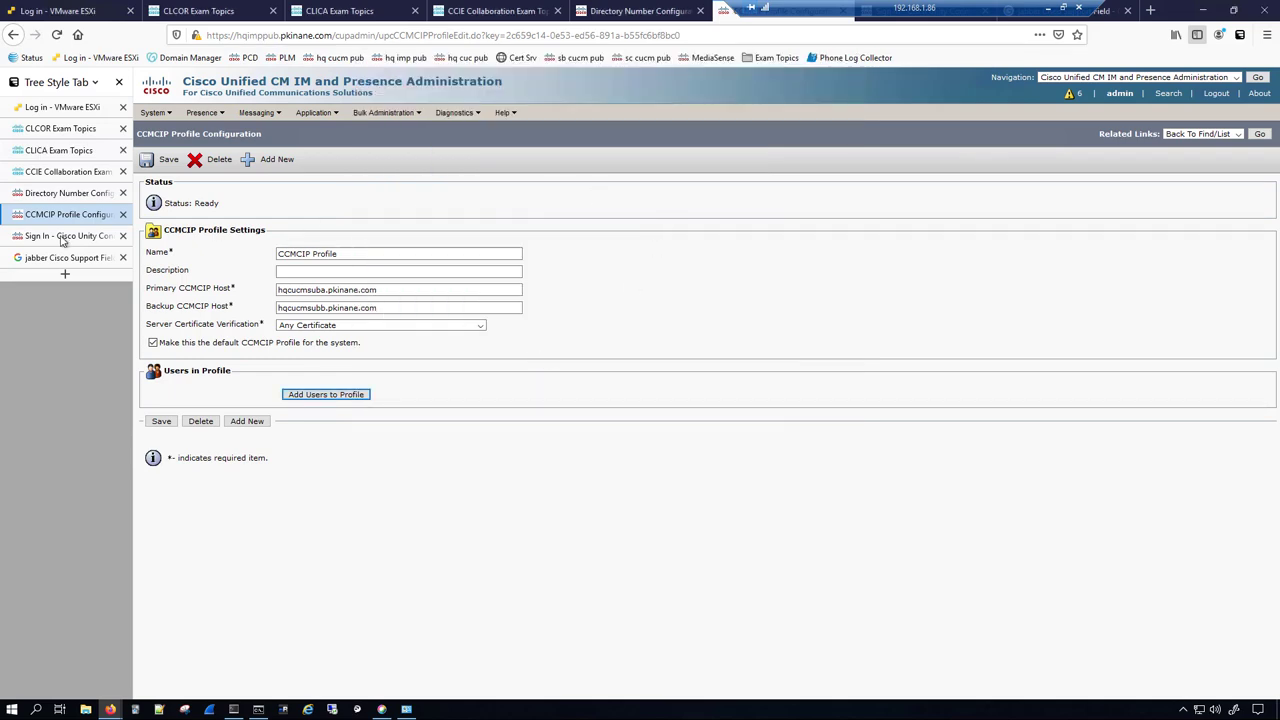
- In Unified CM Administration, enable Home Cluster and Unified CM IM and Presence for end user user1
click(55, 193)
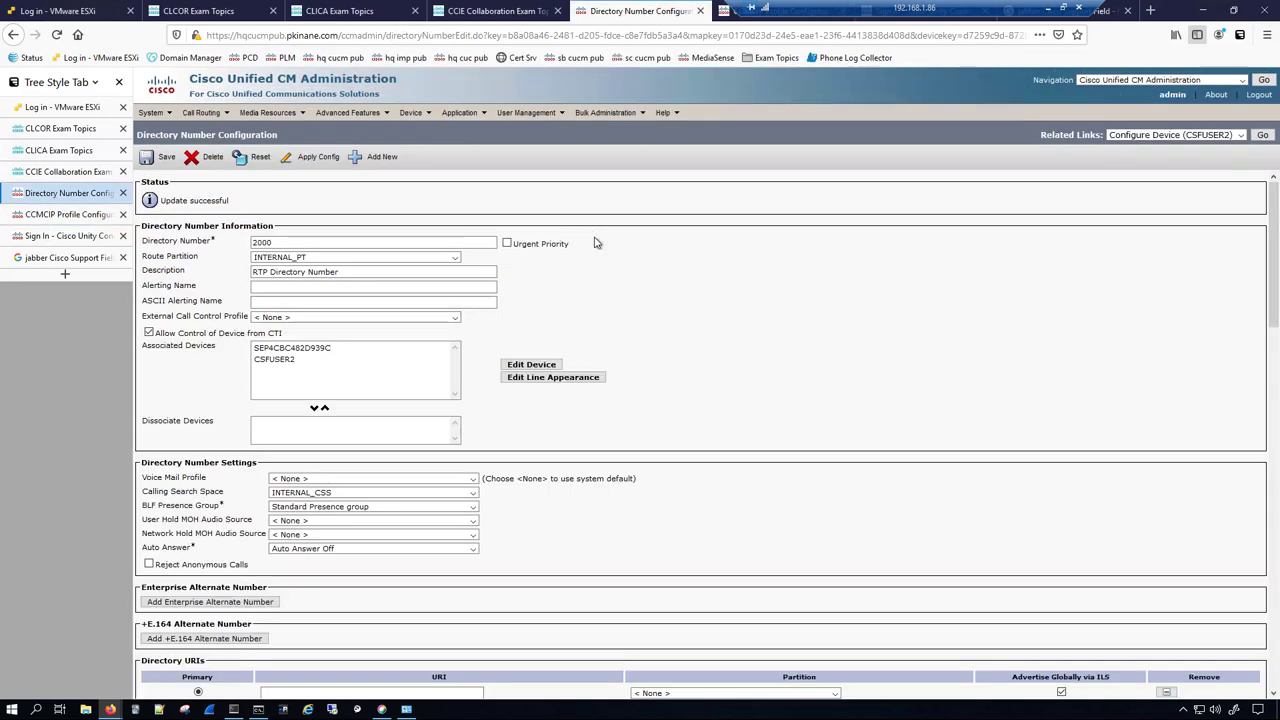
mouse_move(527, 113)
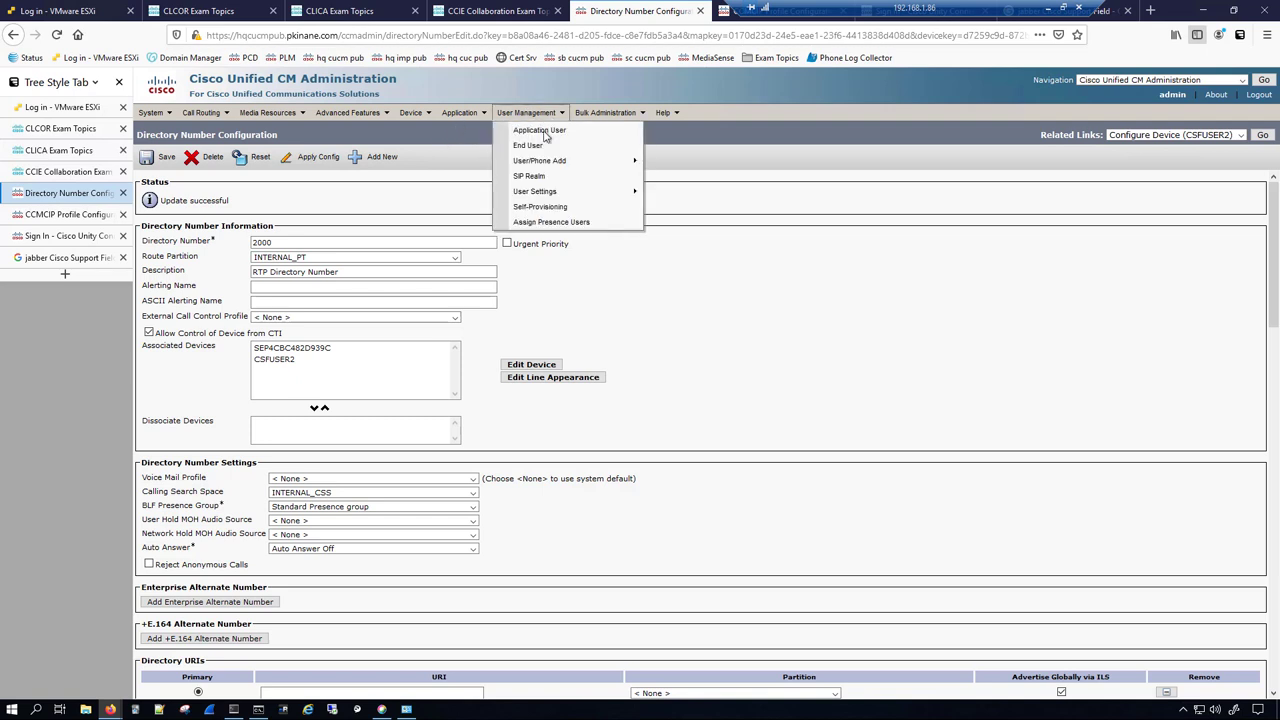
mouse_move(545, 195)
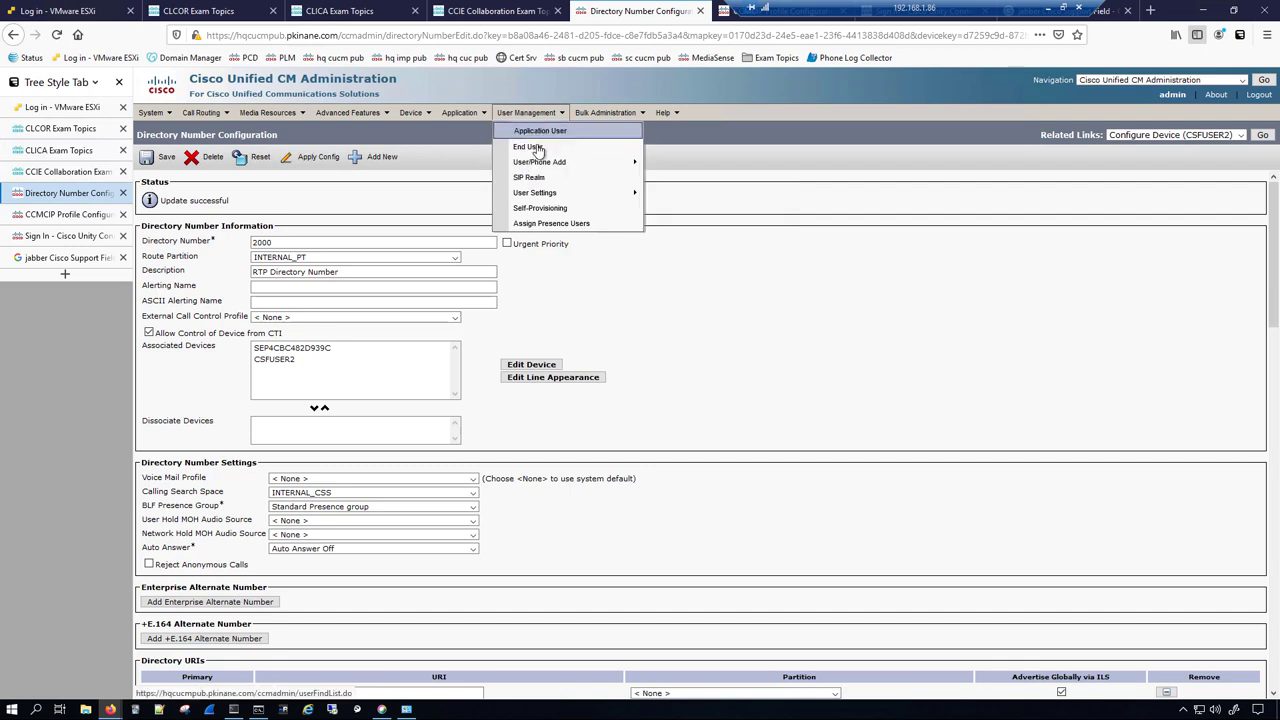
click(538, 148)
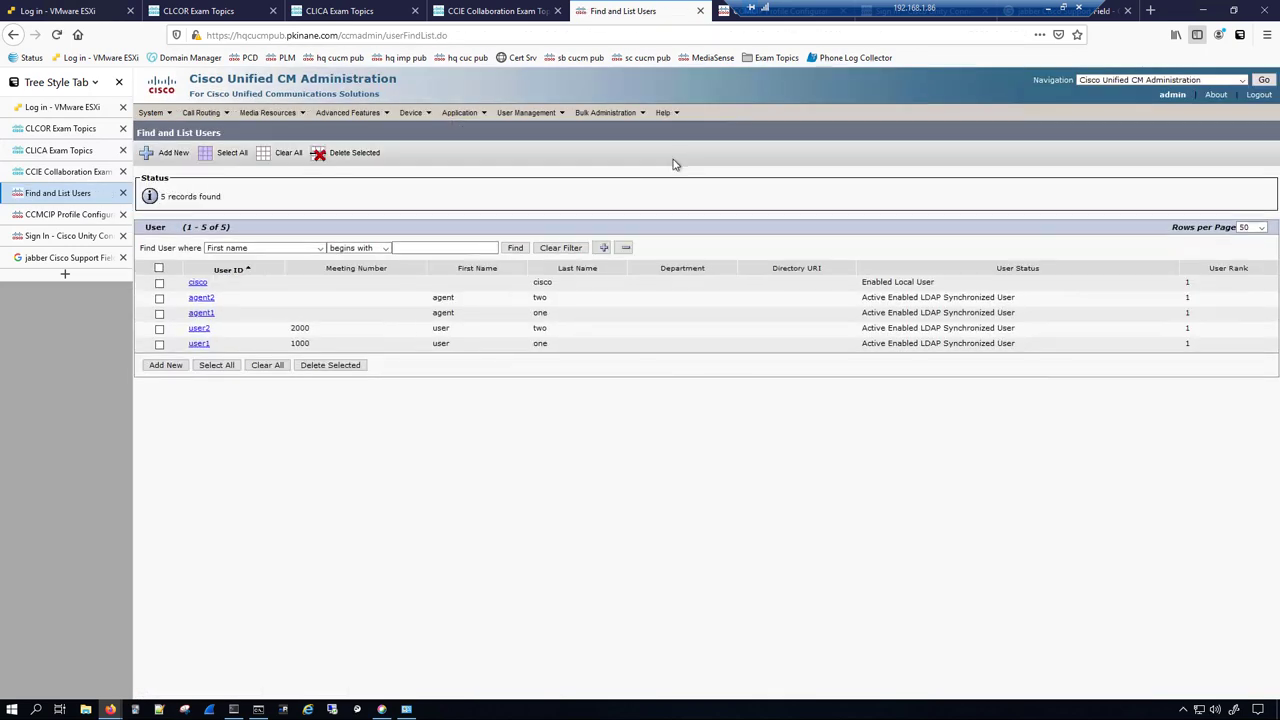
click(200, 344)
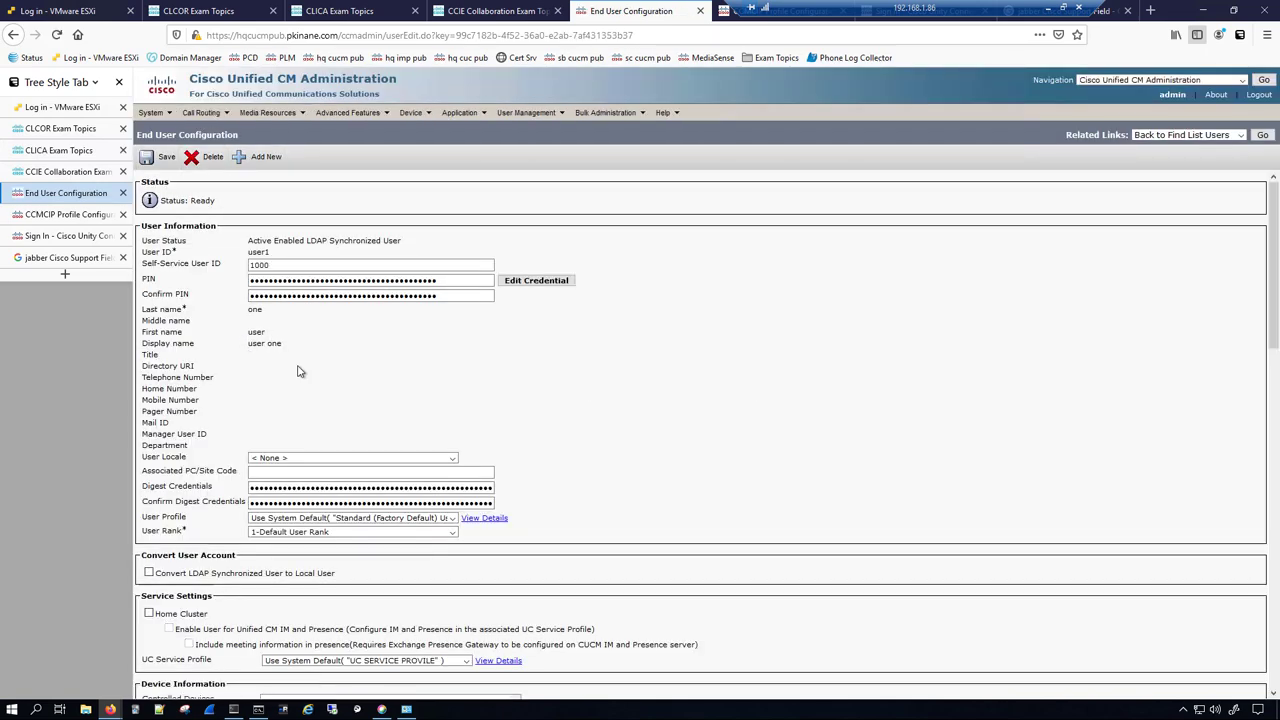
scroll(370, 400, down, 5)
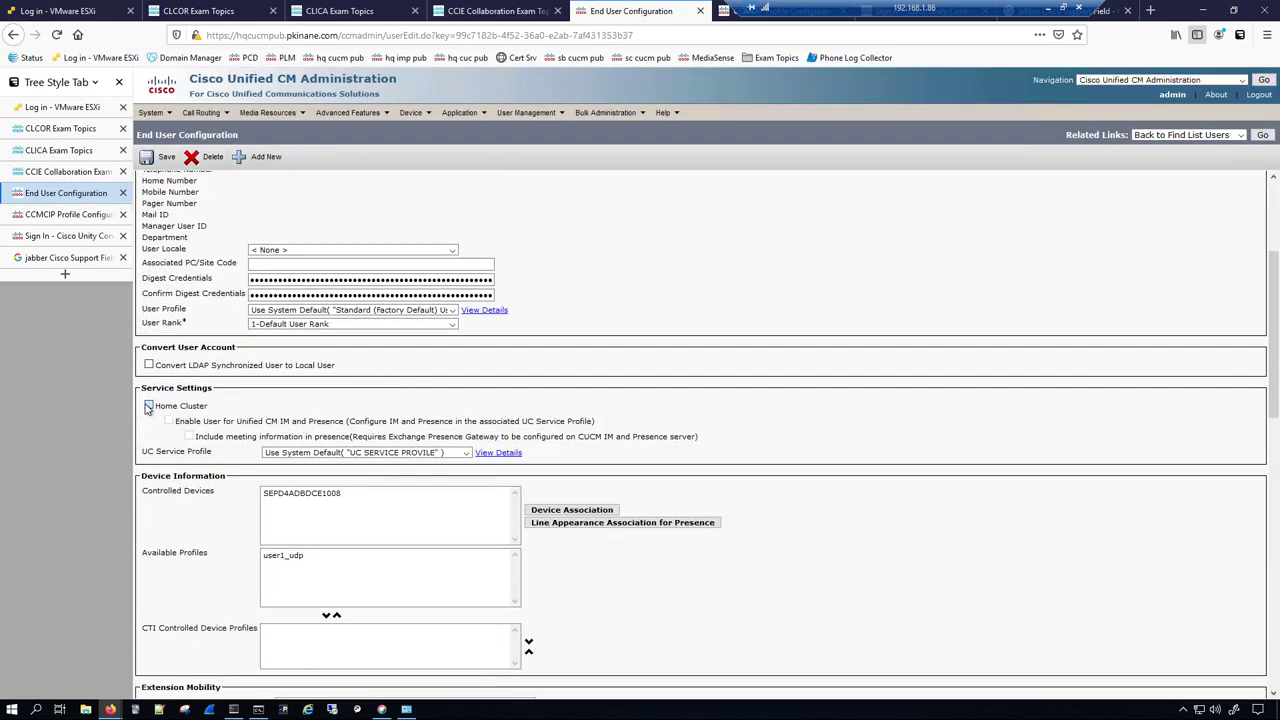
click(149, 405)
click(170, 421)
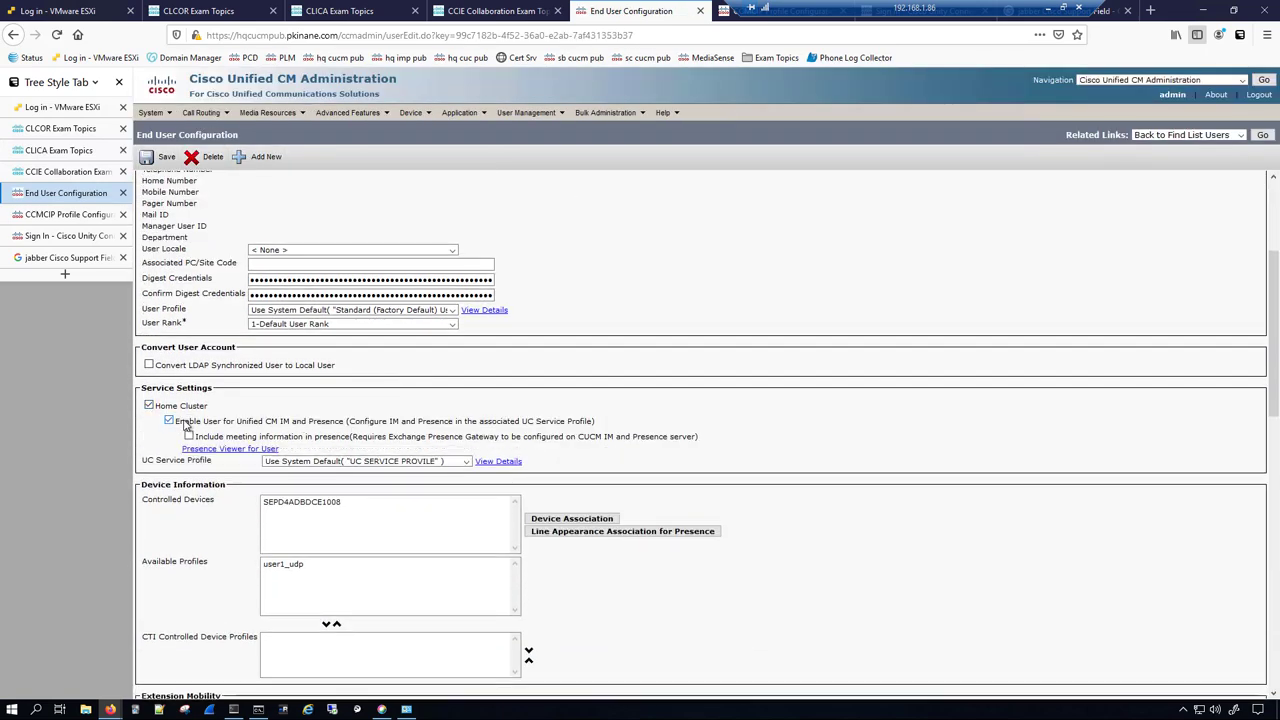
- Check the IM and Presence and UC Service Profile settings of end user user1 and save the user
drag(183, 421, 473, 421)
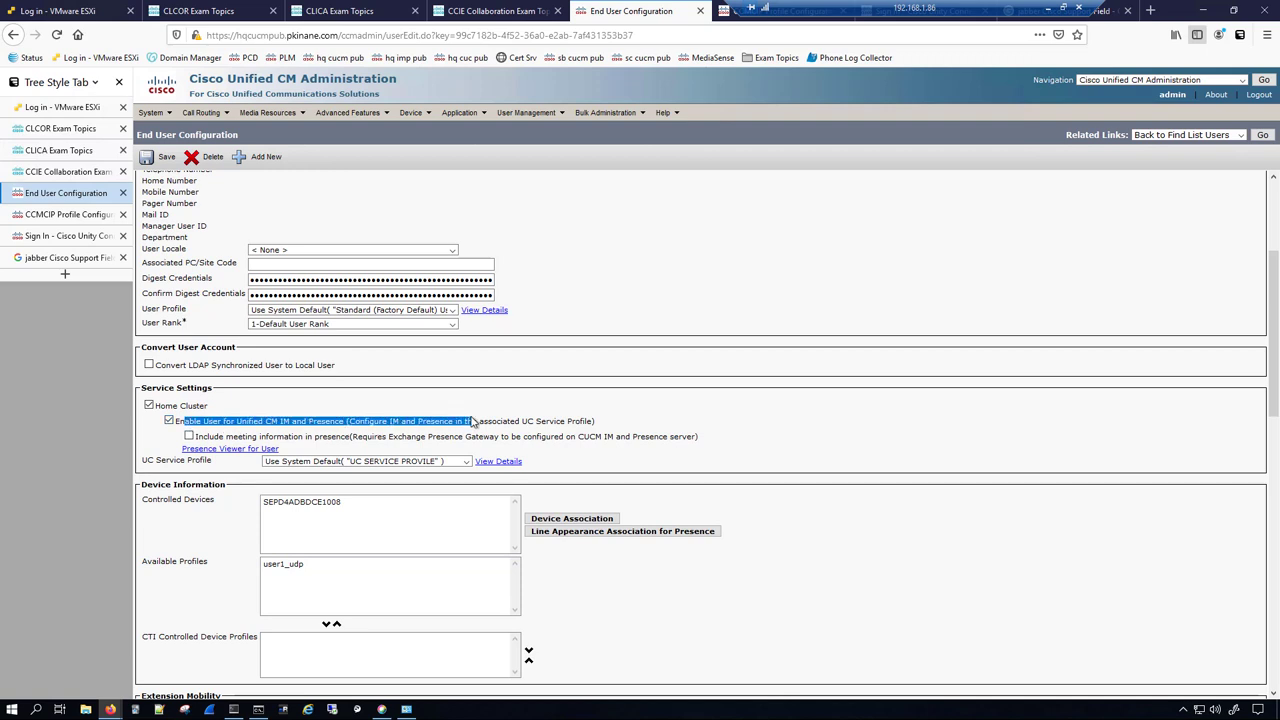
click(1055, 421)
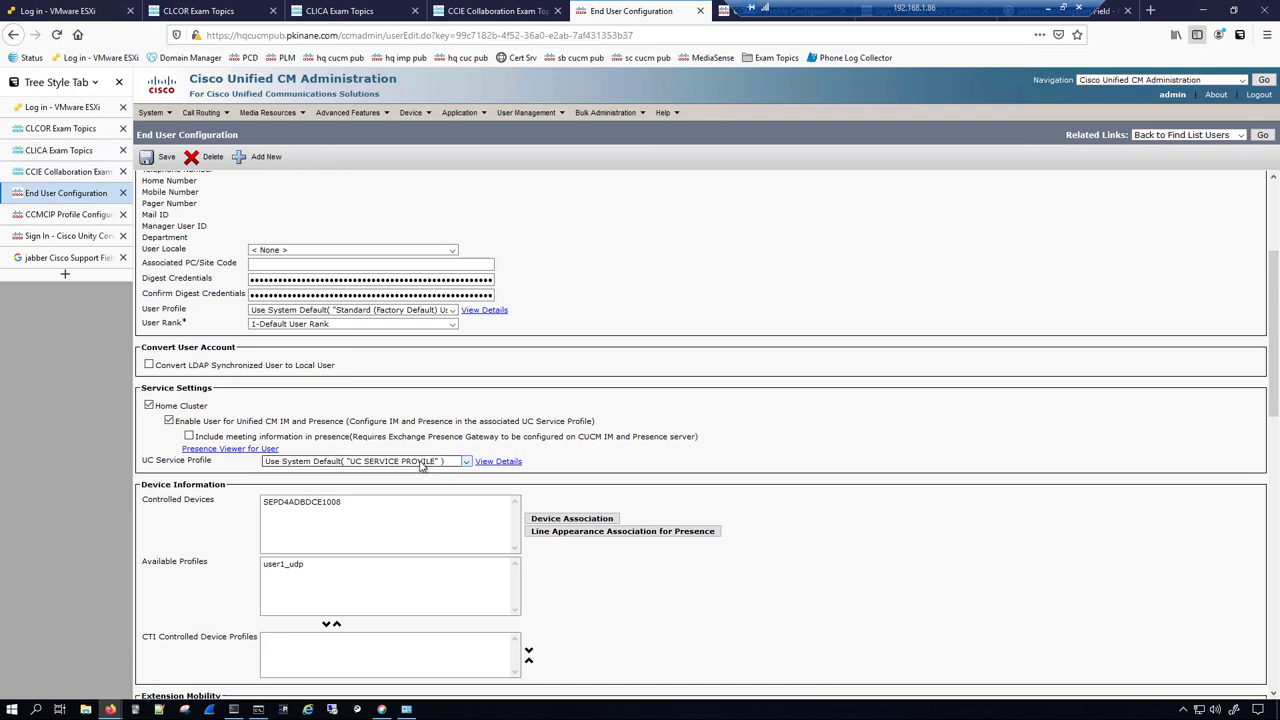
click(160, 157)
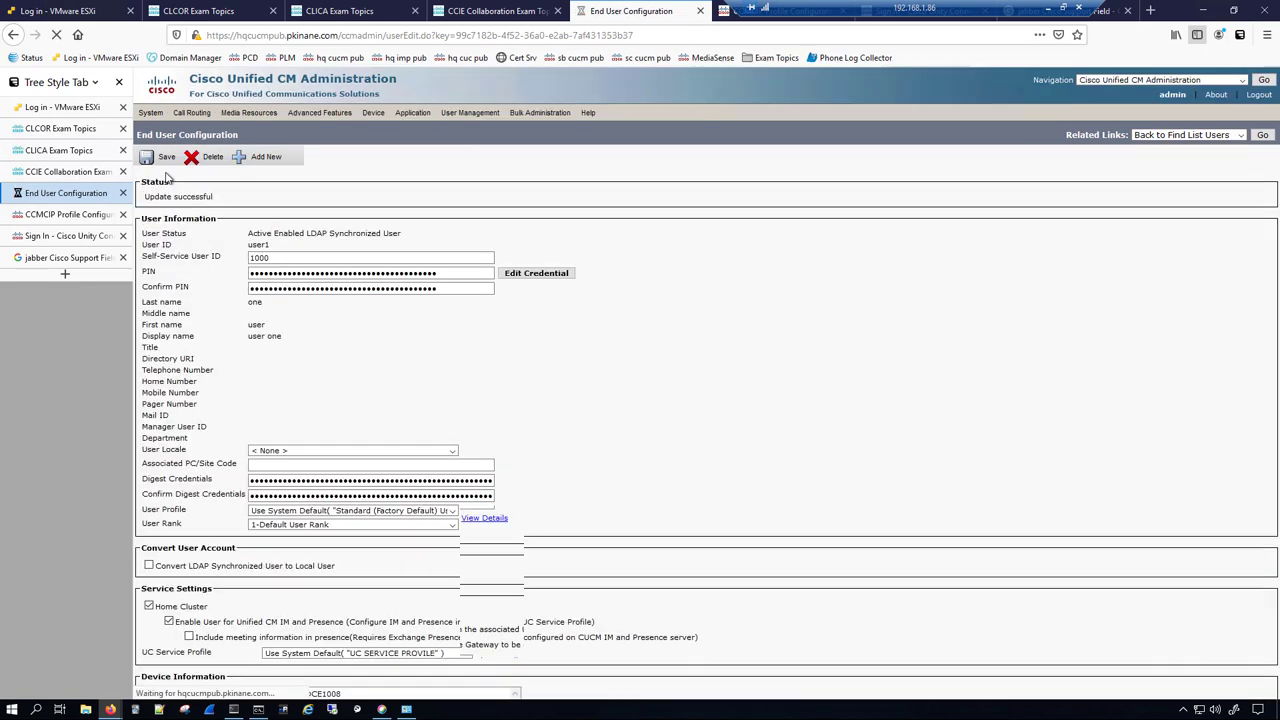
- Open end user user2, enable Home Cluster and Unified CM IM and Presence, and save the user
click(1262, 135)
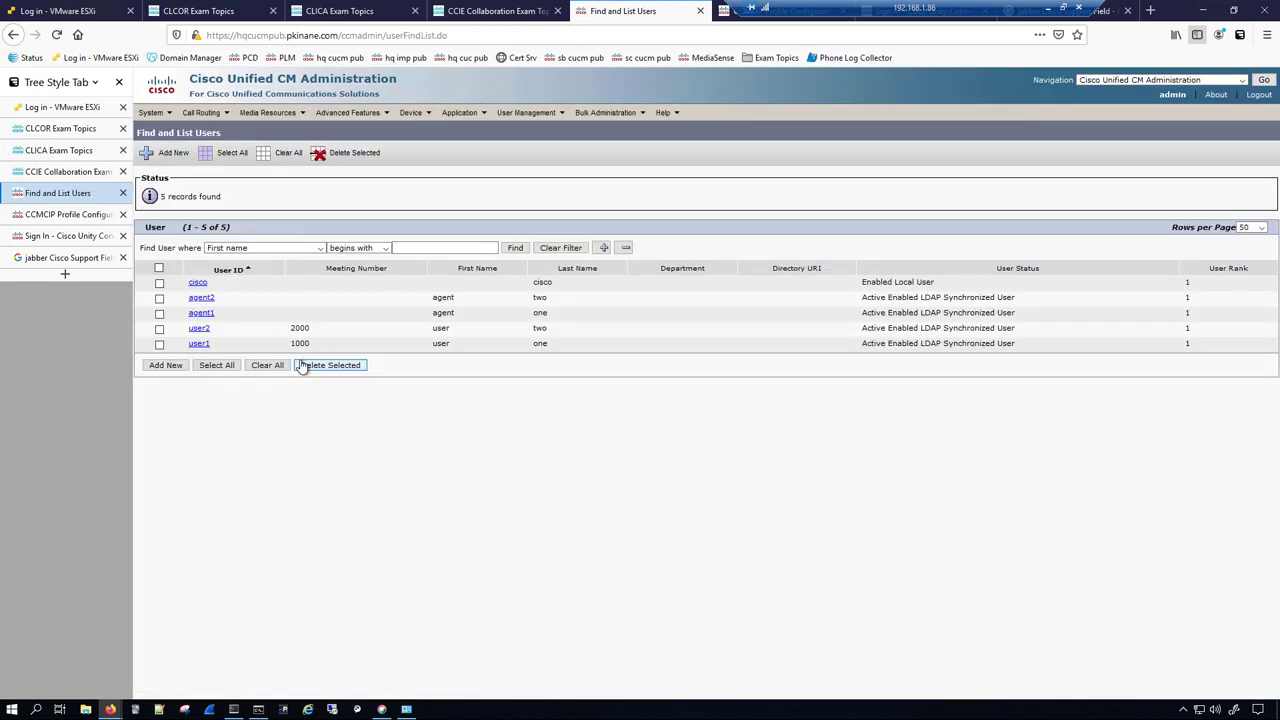
click(199, 329)
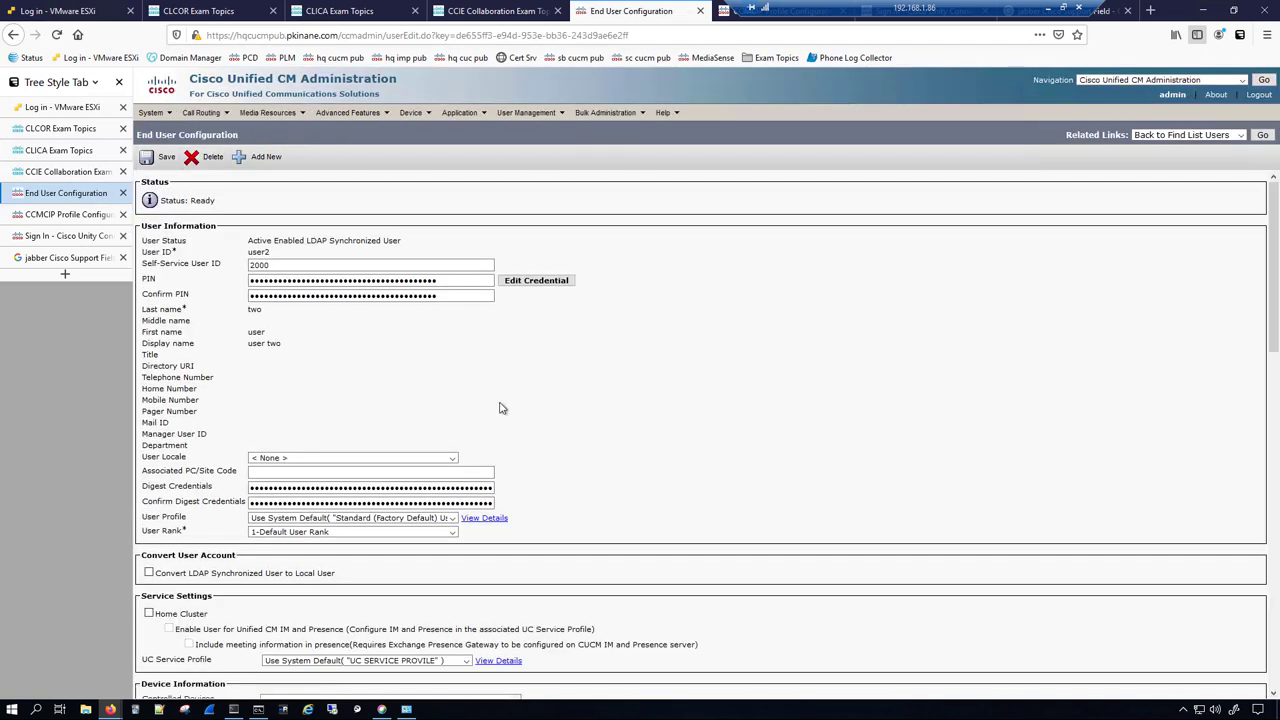
scroll(505, 406, down, 3)
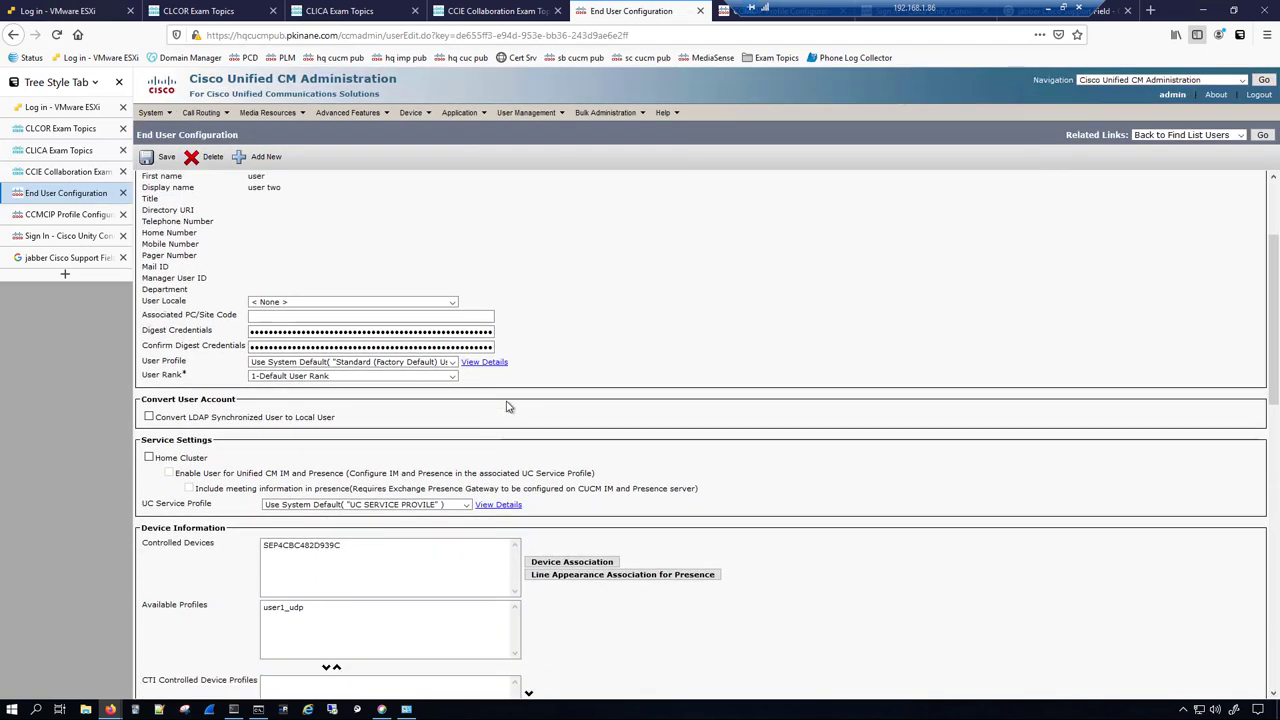
click(149, 457)
click(169, 473)
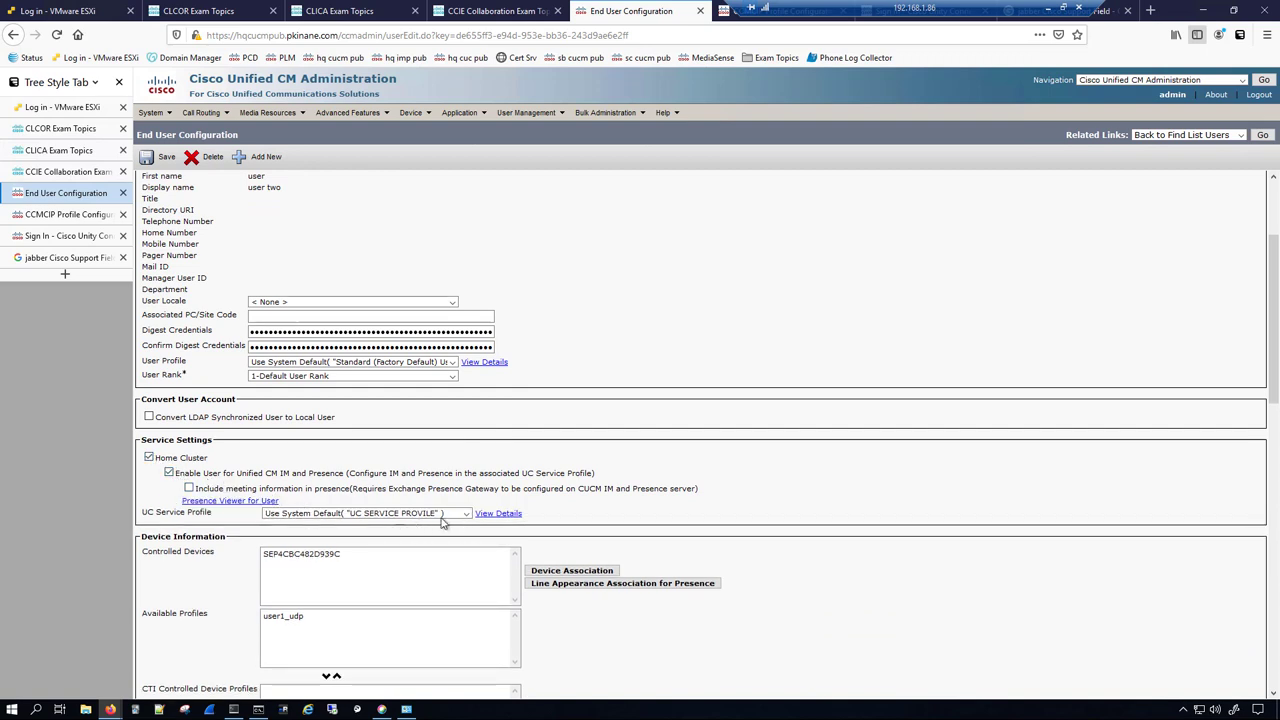
click(158, 157)
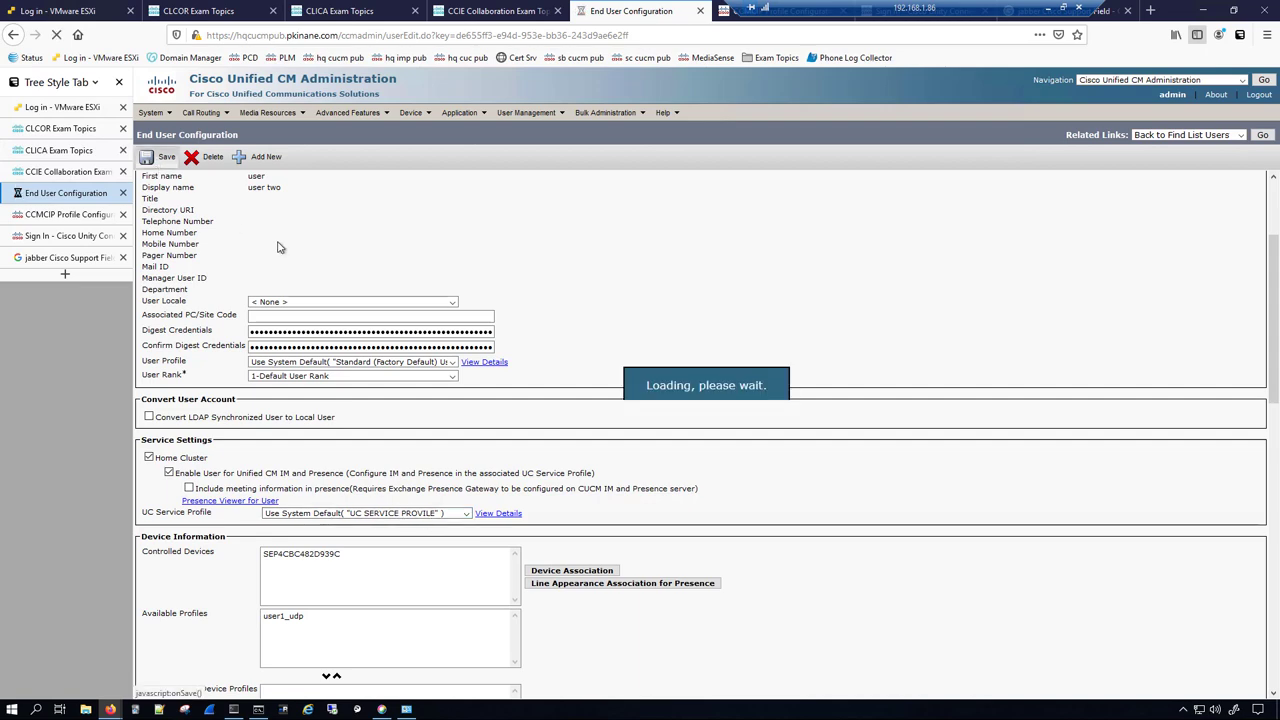
- Save the CCMCIP profile in Unified CM IM and Presence Administration to refresh its assigned users
click(64, 216)
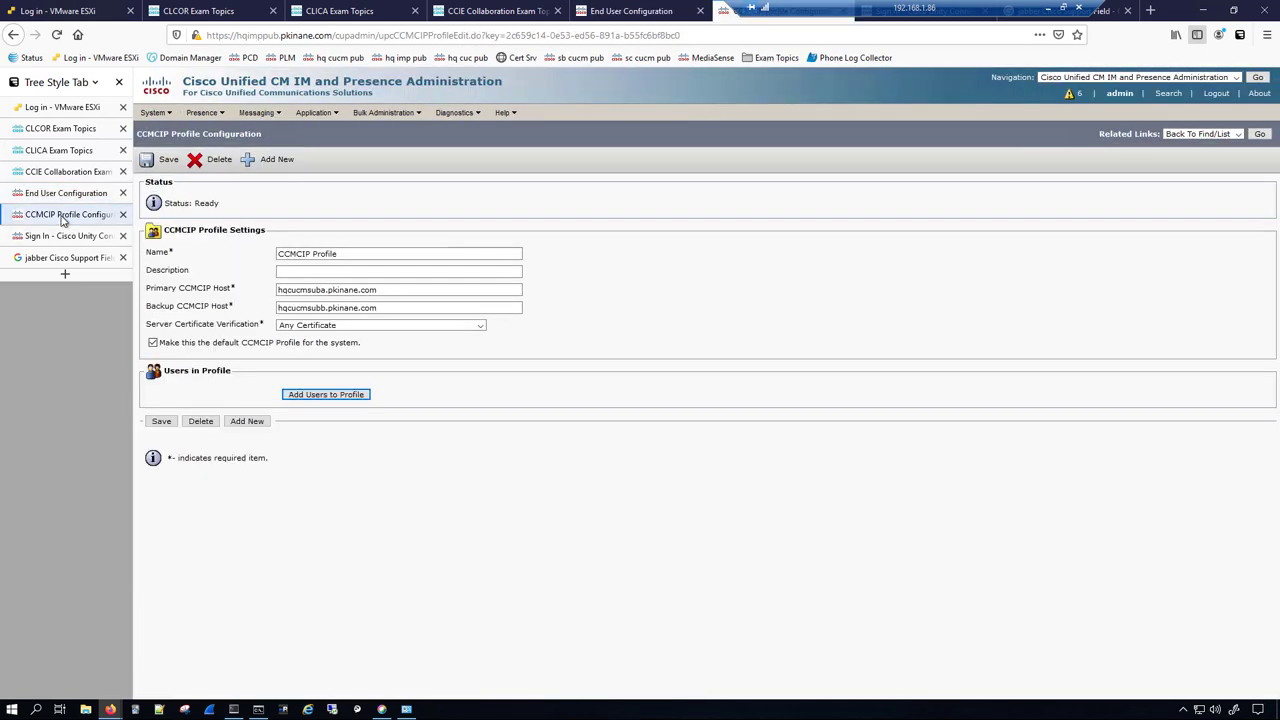
click(170, 423)
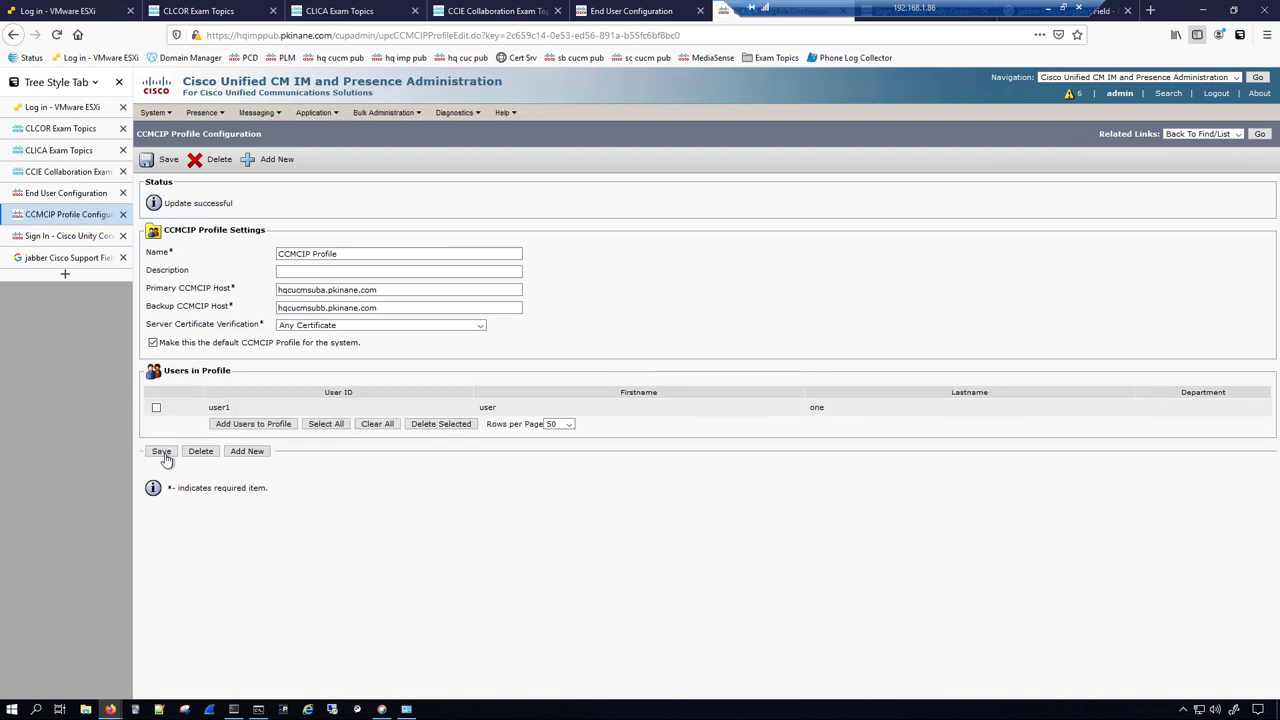
click(162, 452)
- Disable and re-enable Unified CM IM and Presence for user2, saving each change, and save the CCMCIP profile again
click(67, 194)
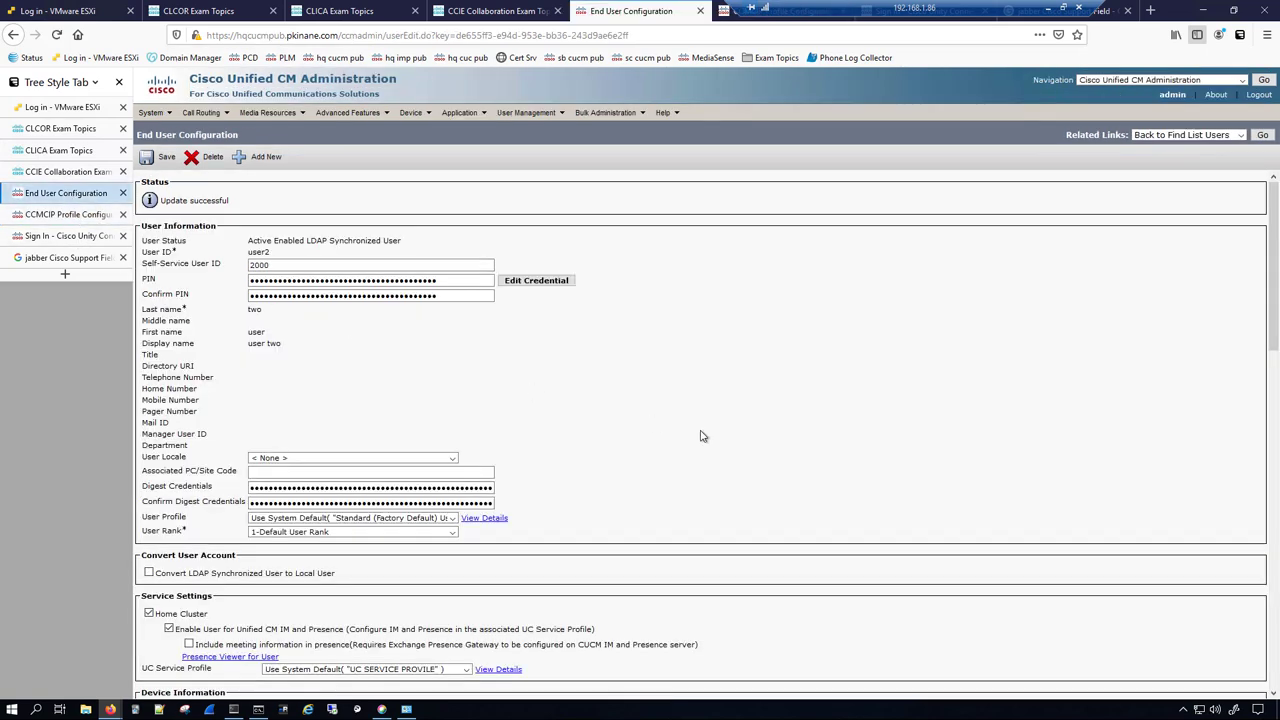
click(160, 159)
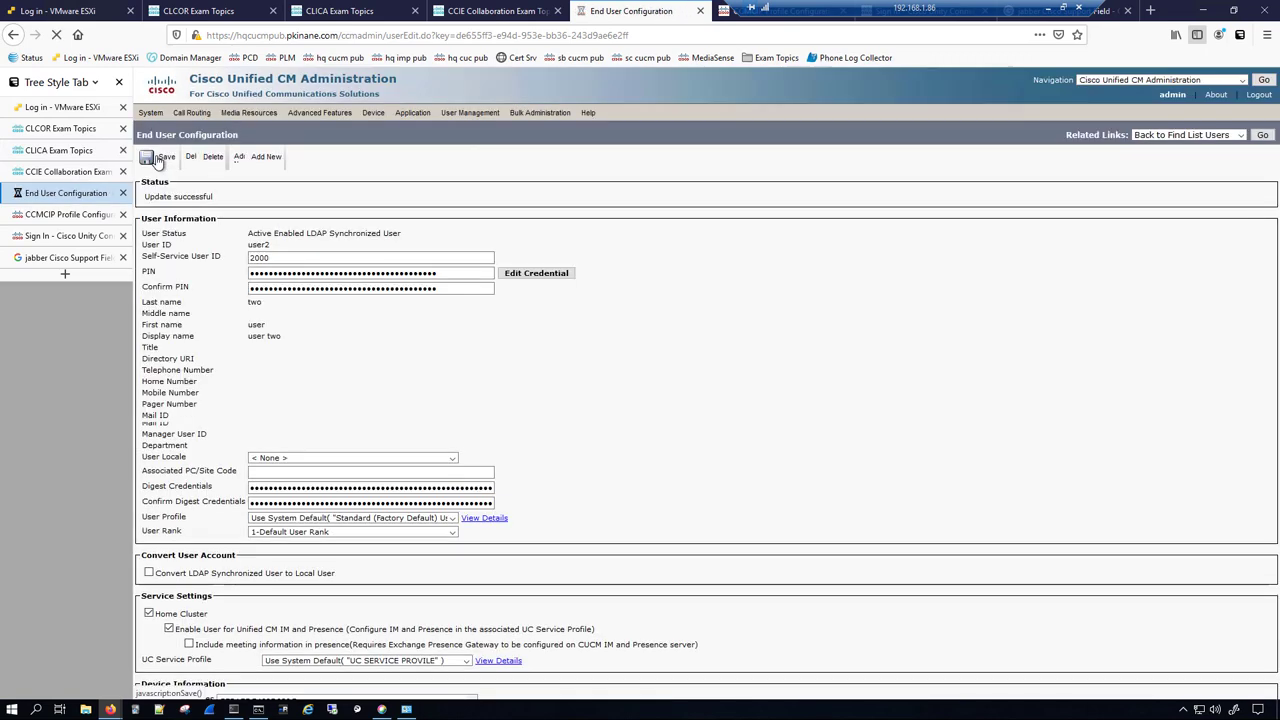
click(170, 630)
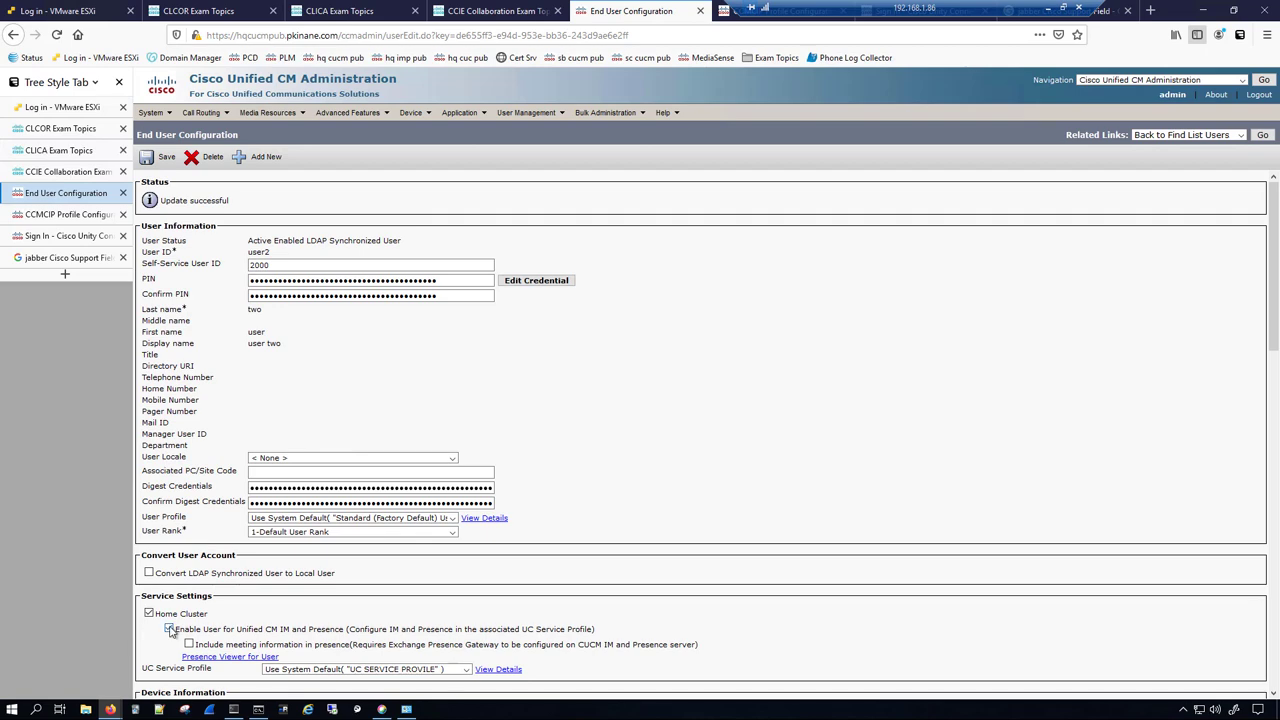
click(146, 158)
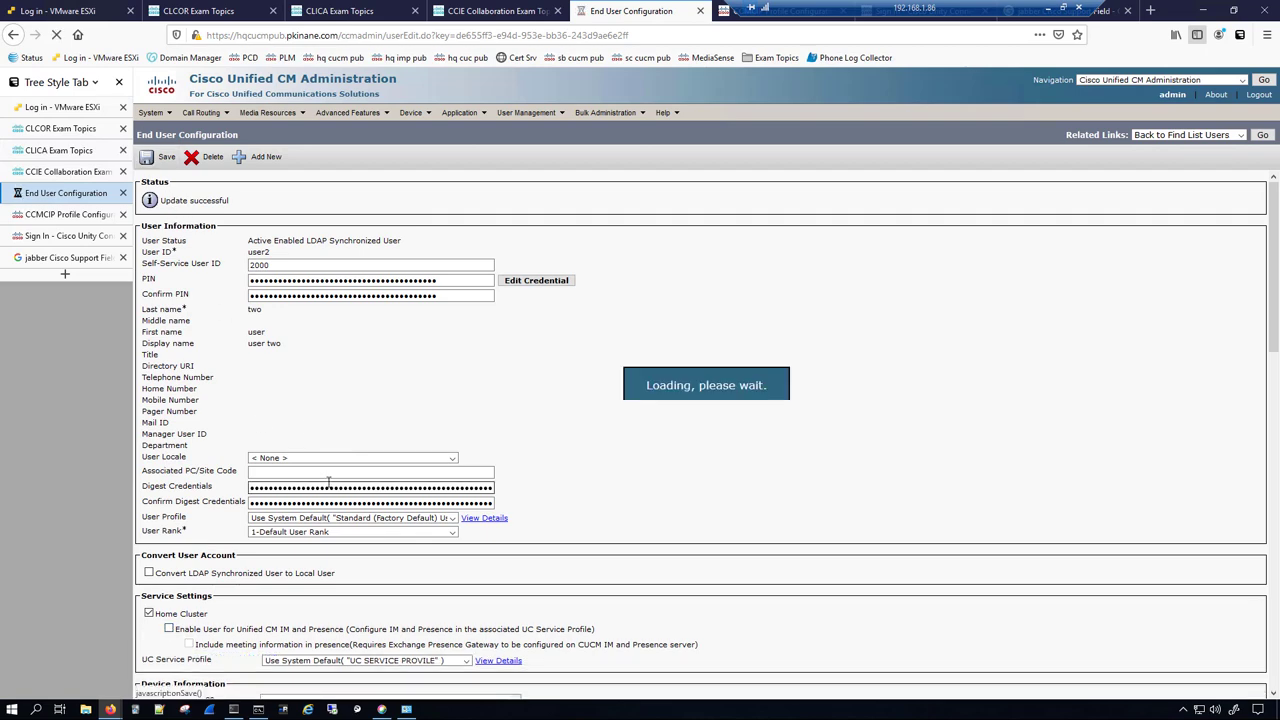
click(169, 629)
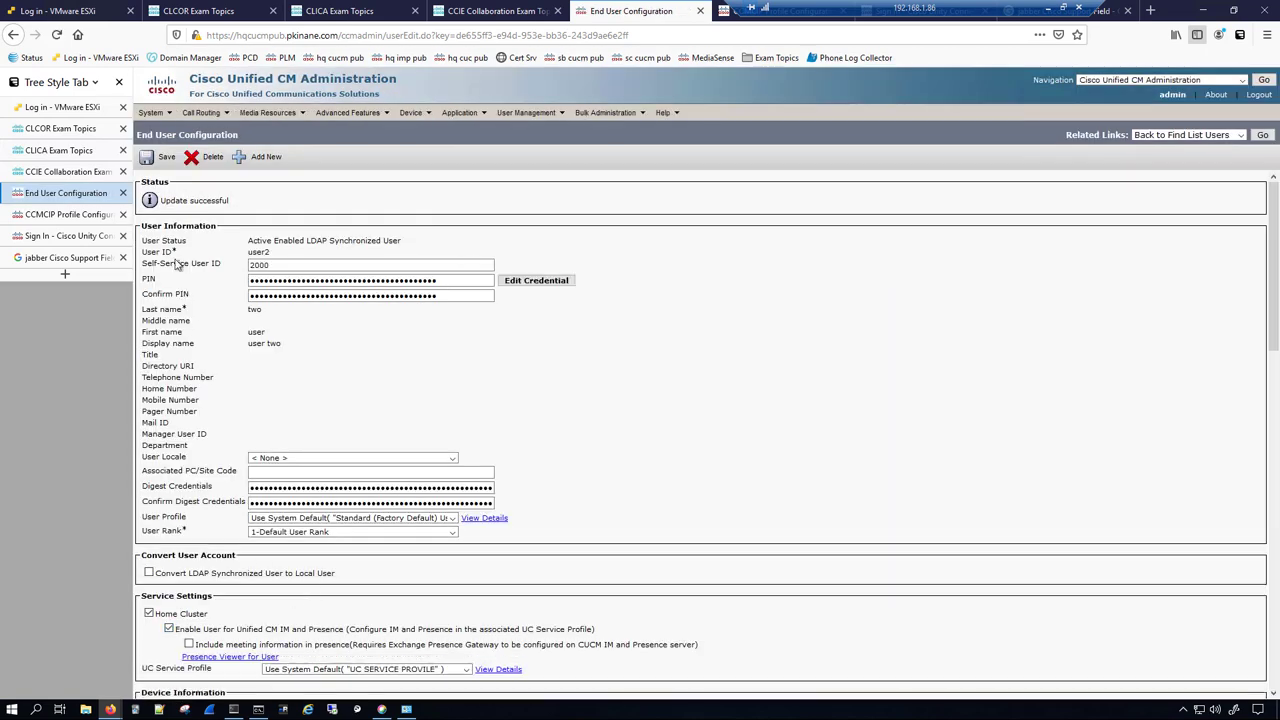
click(161, 160)
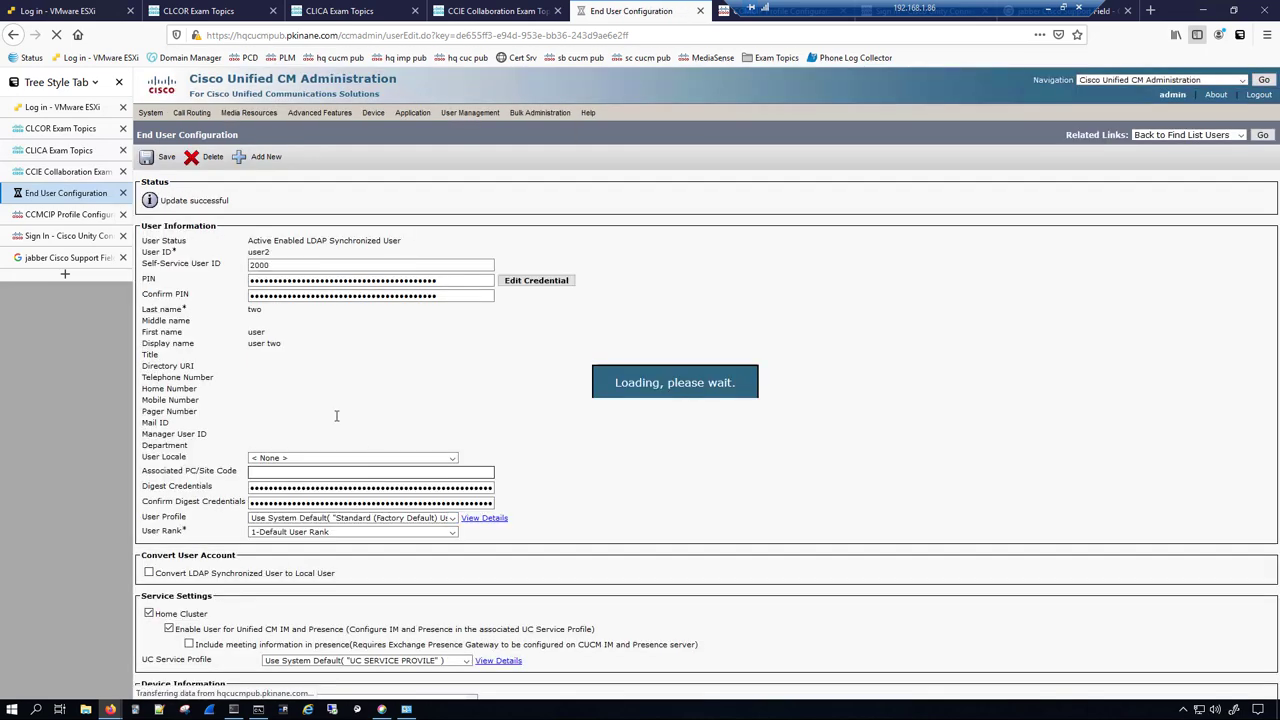
click(62, 216)
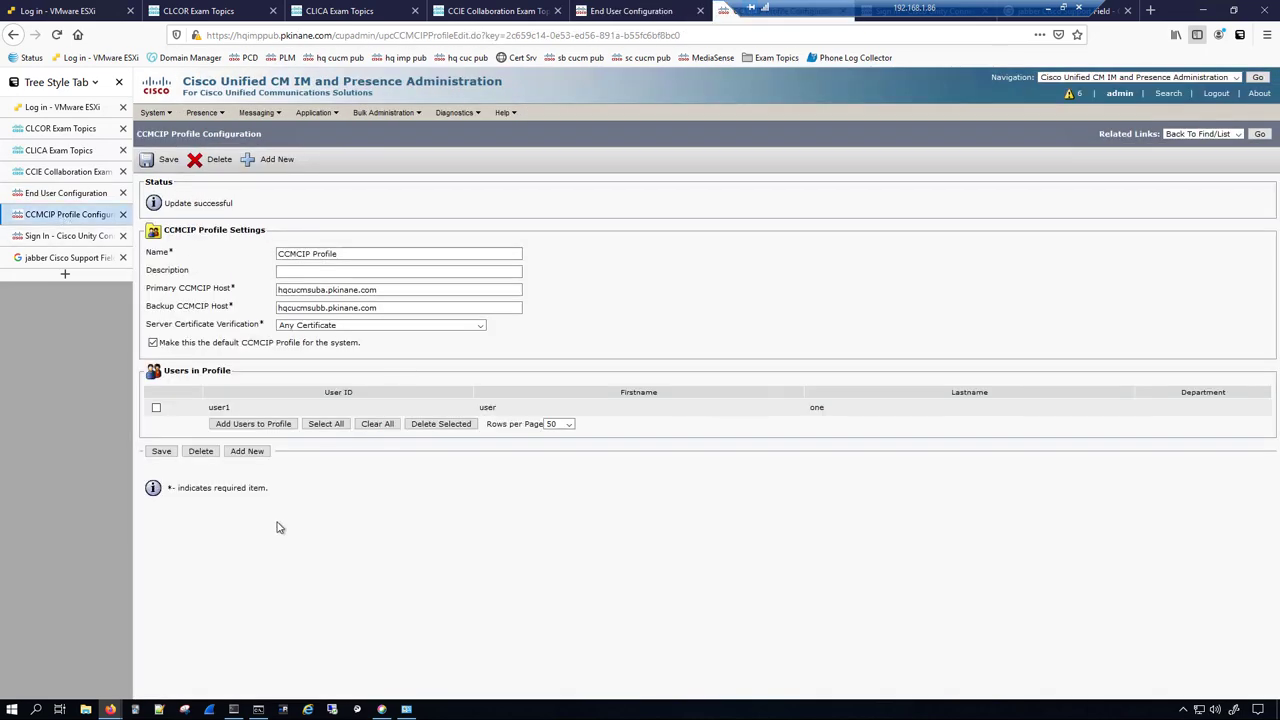
click(162, 452)
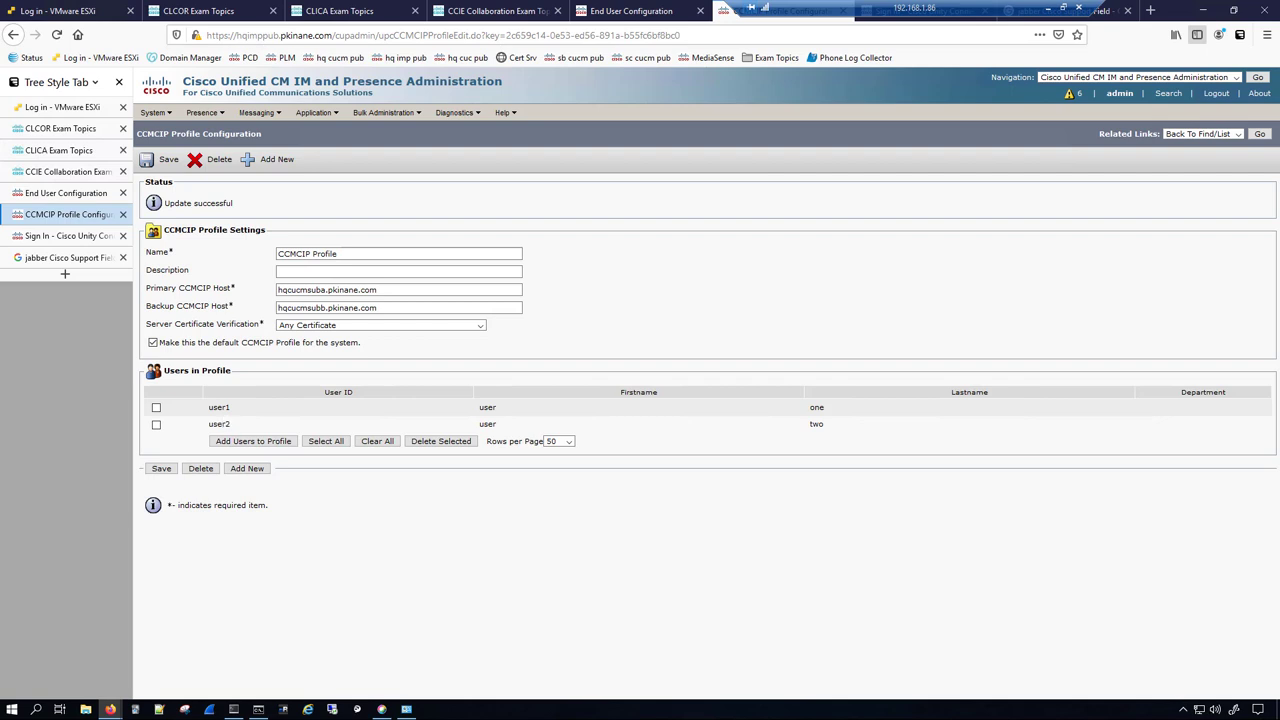
- Sign in to Cisco Unity Connection Administration with the saved admin username and password
click(90, 236)
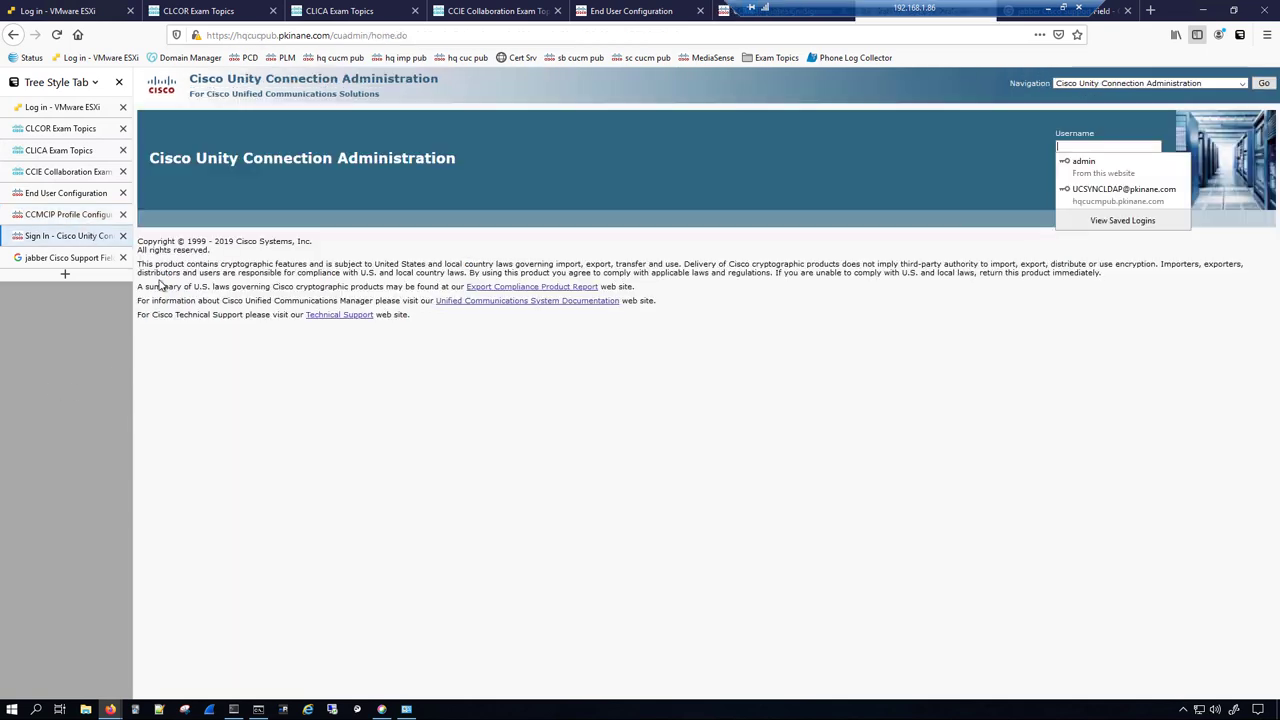
click(1084, 162)
click(1104, 188)
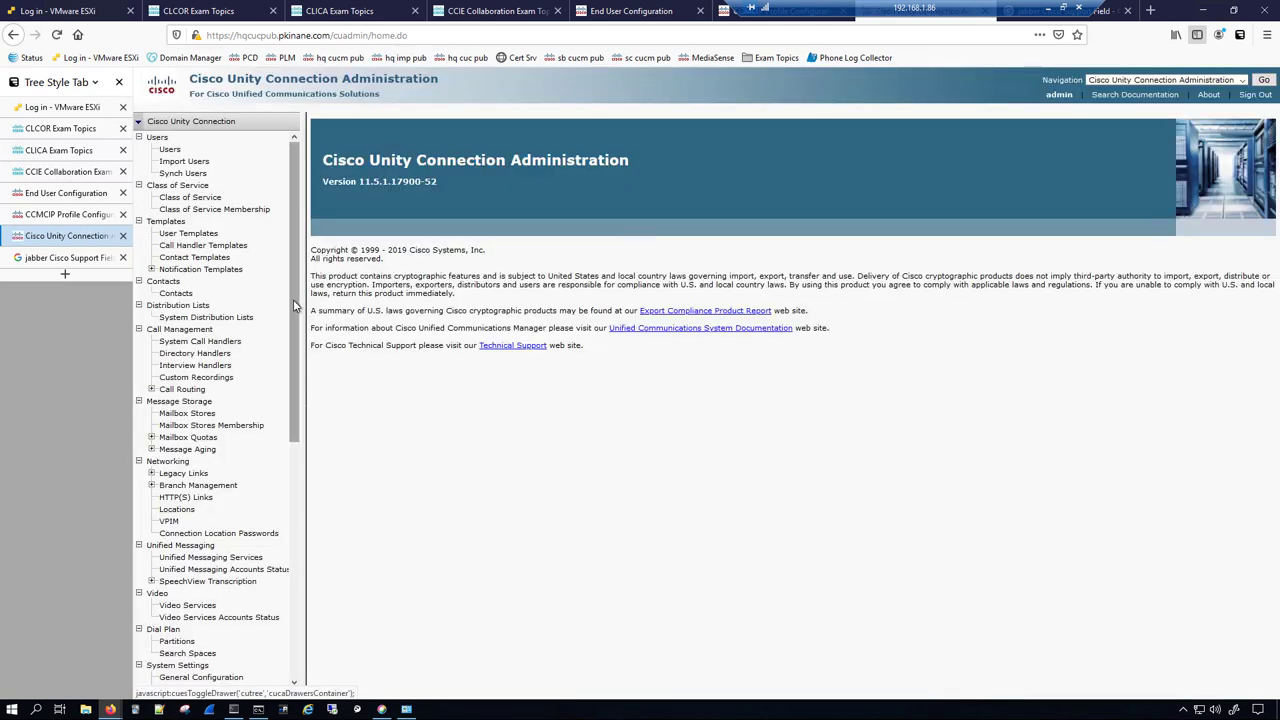
- Open the LDAP Authentication settings in Unity Connection and enable LDAP authentication for end users
drag(294, 400, 297, 655)
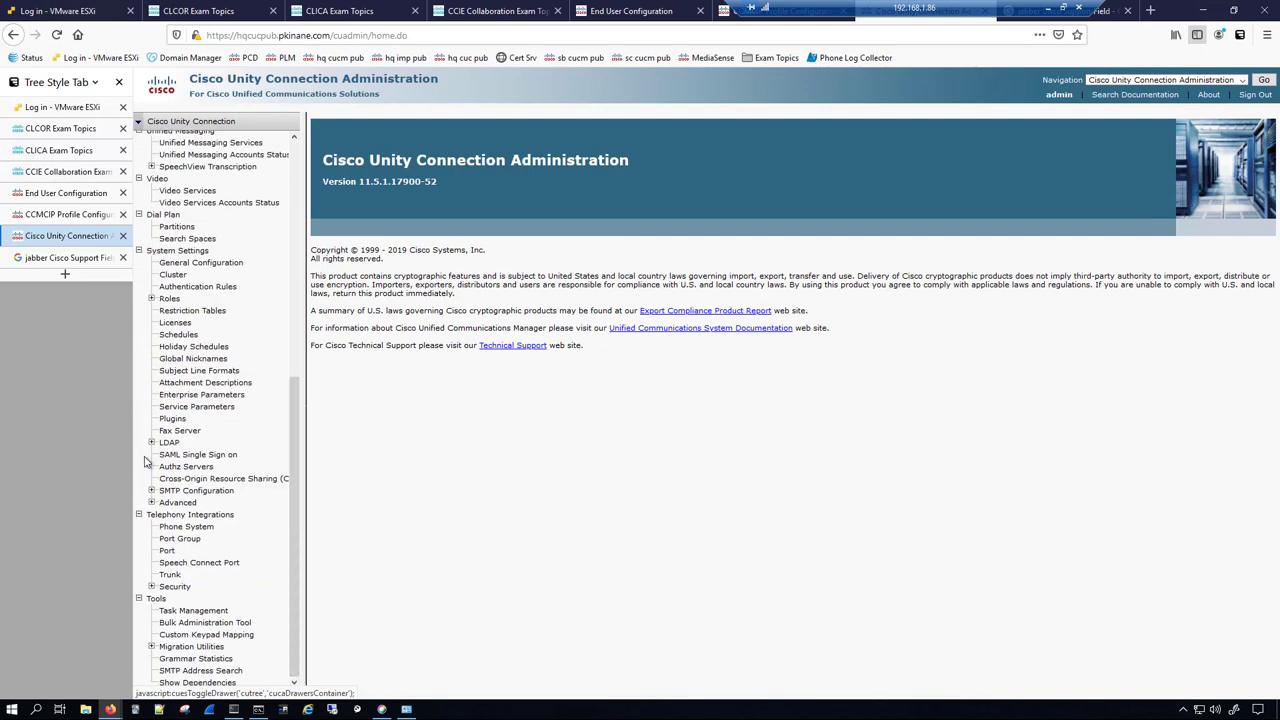
double_click(152, 443)
click(151, 443)
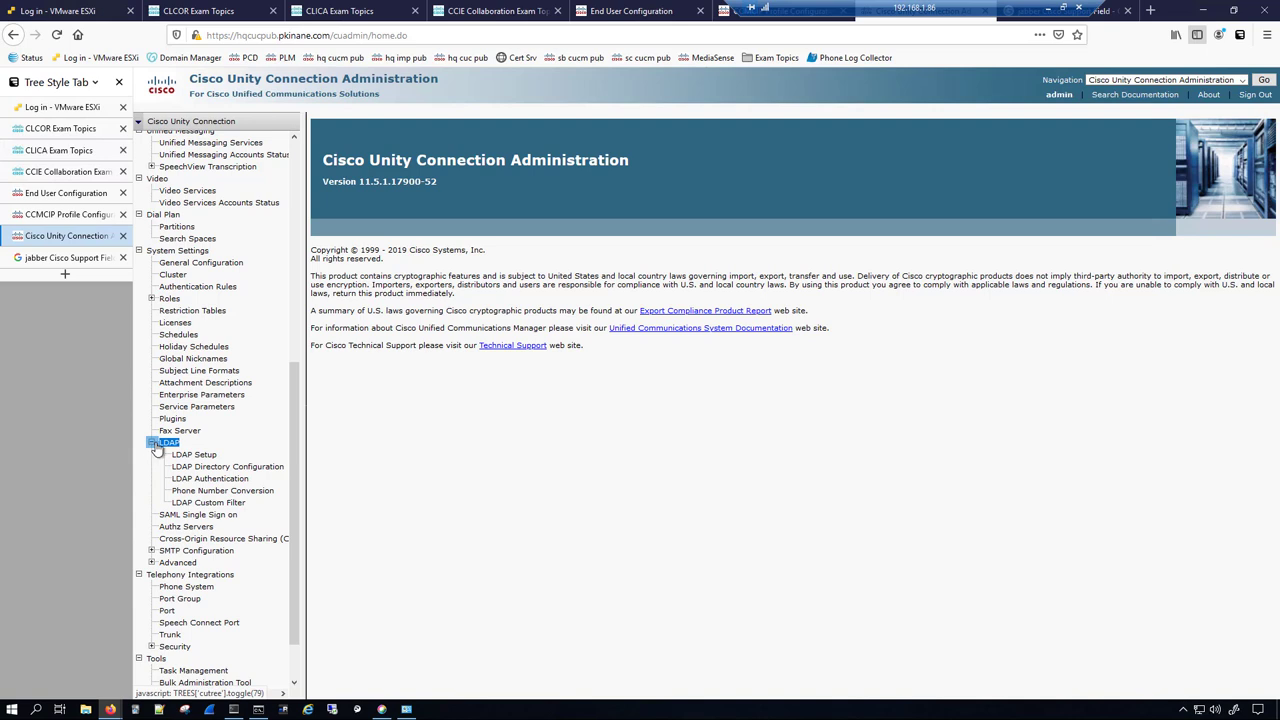
click(212, 480)
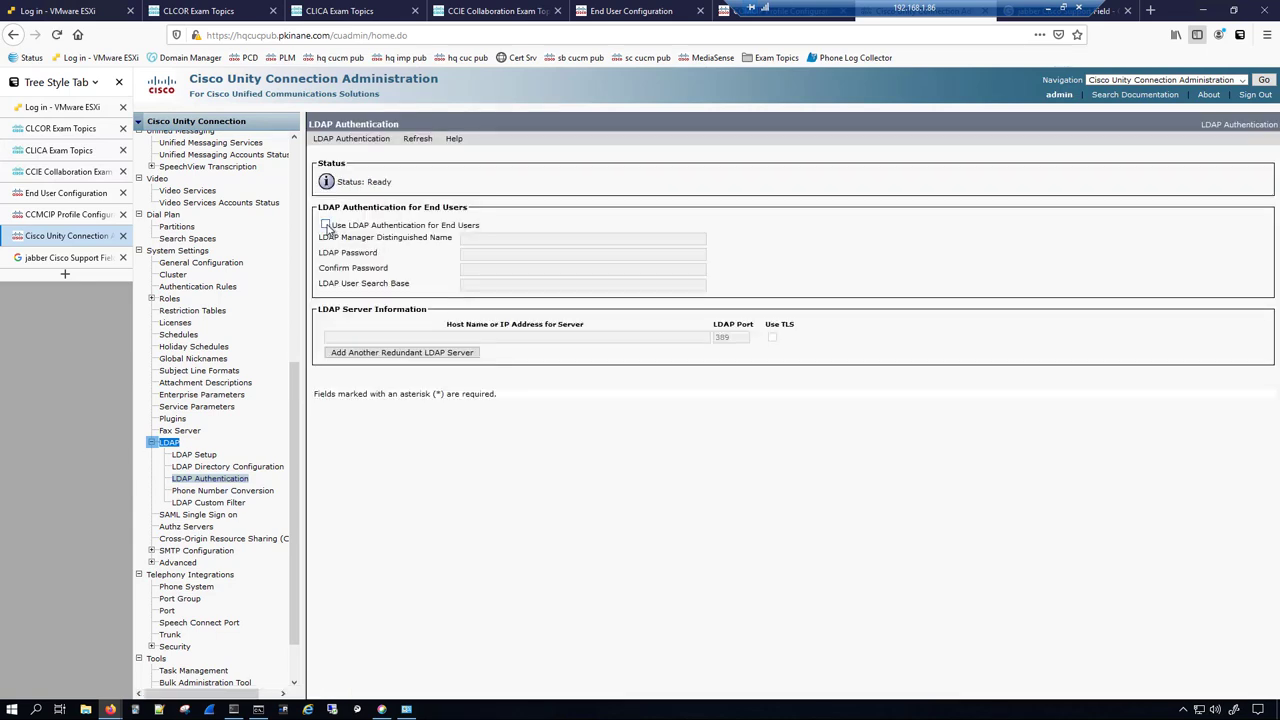
click(325, 225)
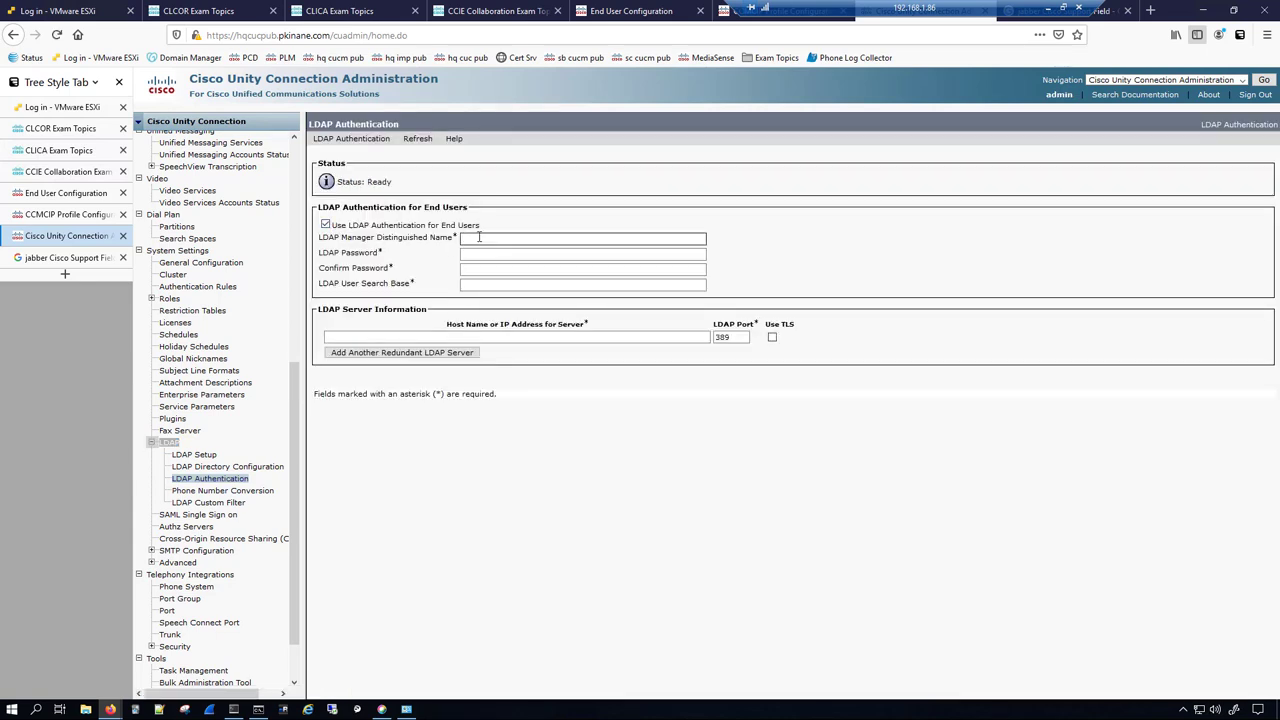
- Using Unified CM's LDAP values, enter the manager distinguished name, password, search base ou=OU CUCM Users,dc=pkinane,dc=com and server win2019.pkinane.com, and save
click(529, 239)
text(u)
click(55, 194)
mouse_move(150, 112)
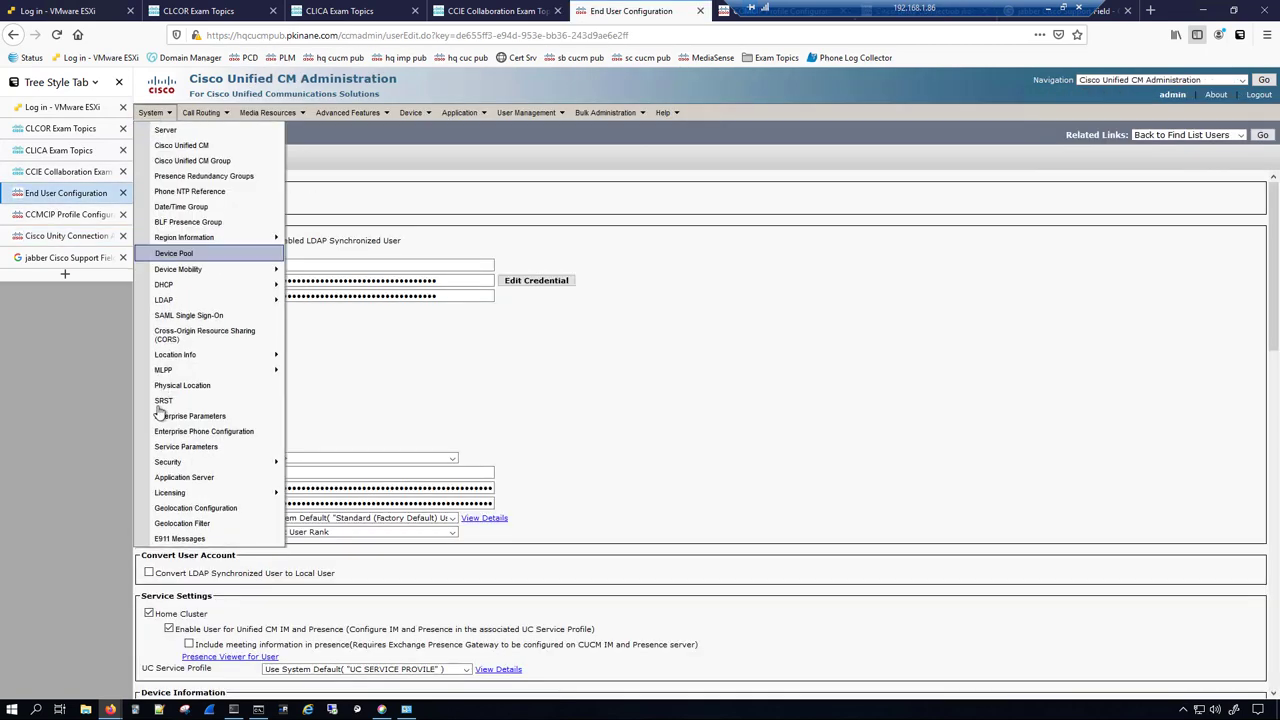
mouse_move(200, 300)
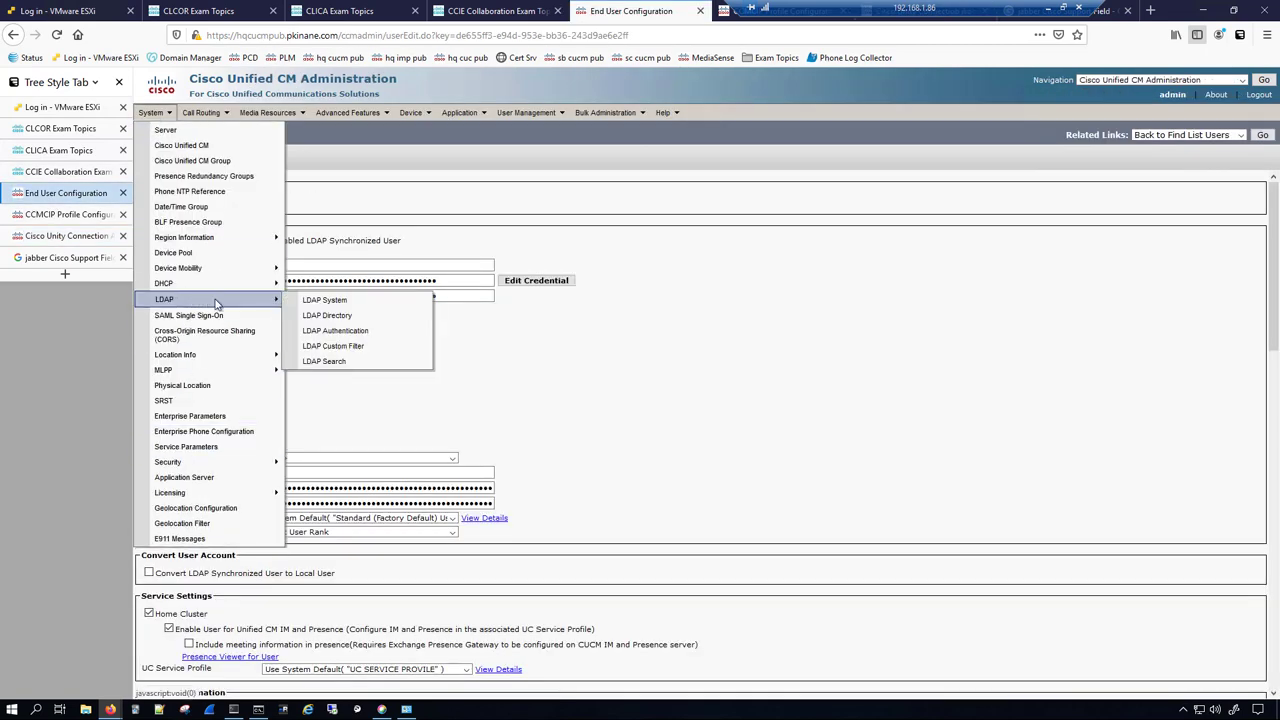
click(357, 332)
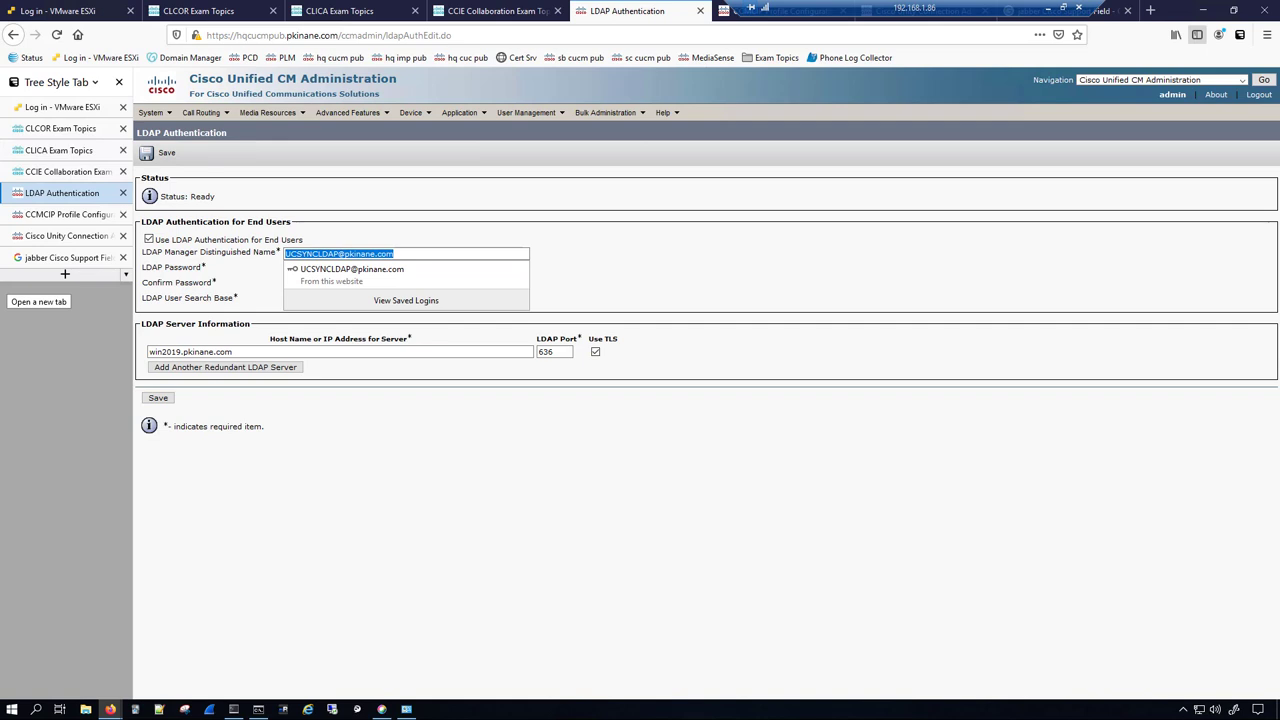
key(ctrl+Tab)
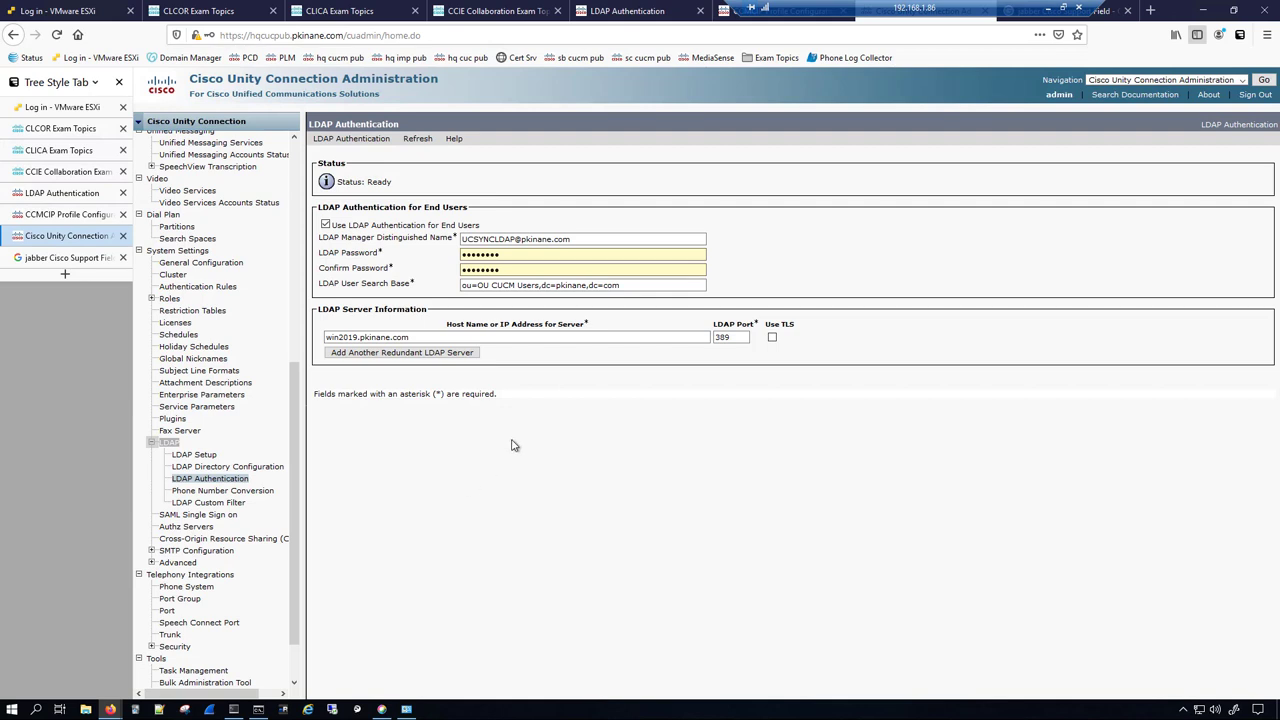
mouse_move(340, 140)
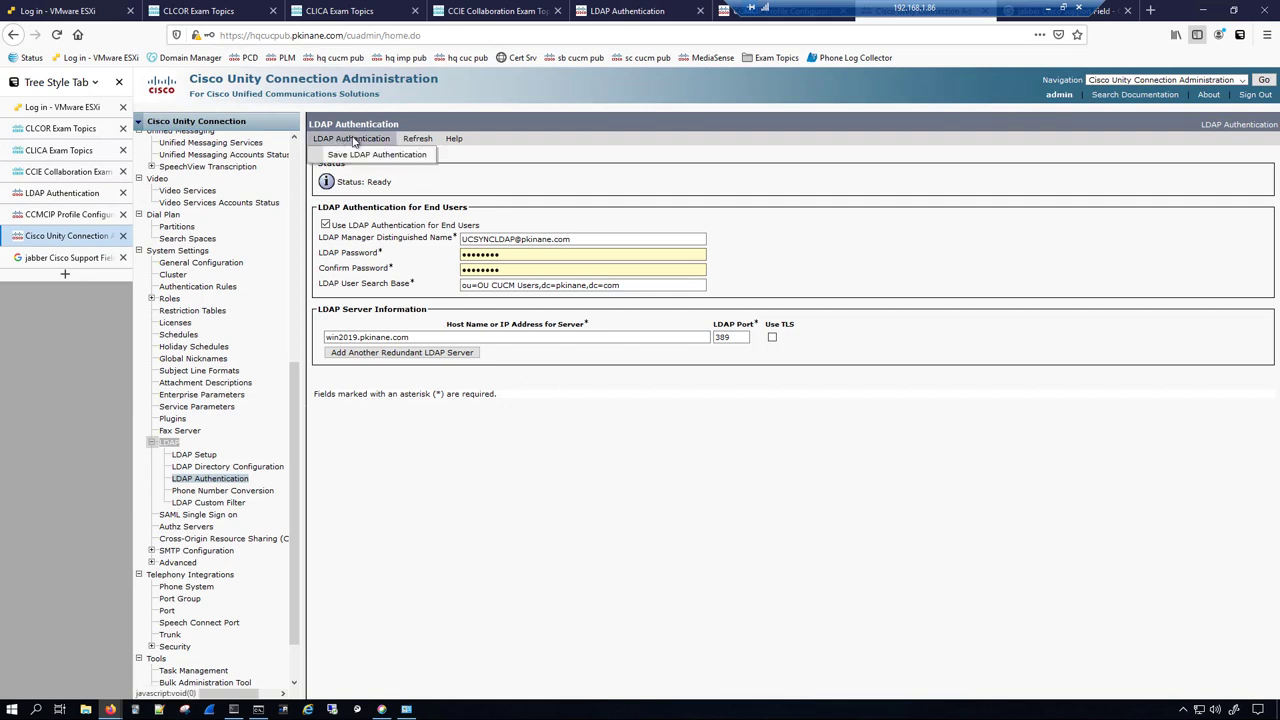
click(361, 157)
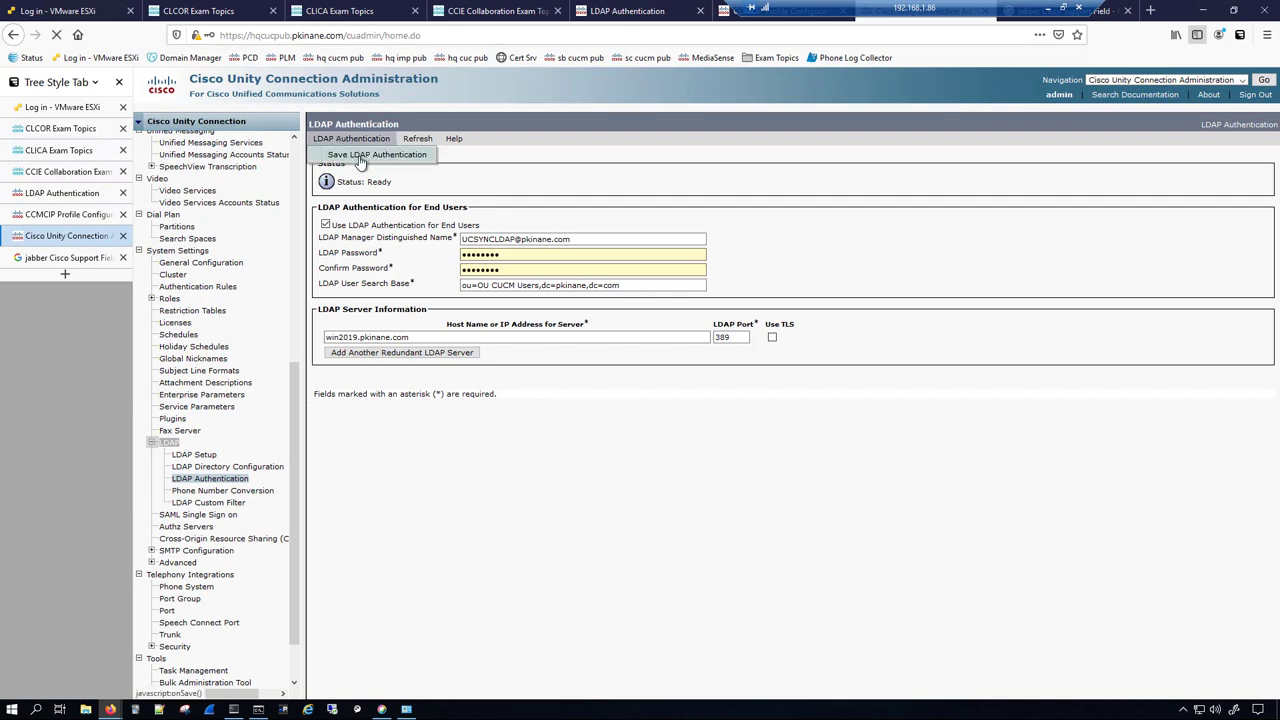